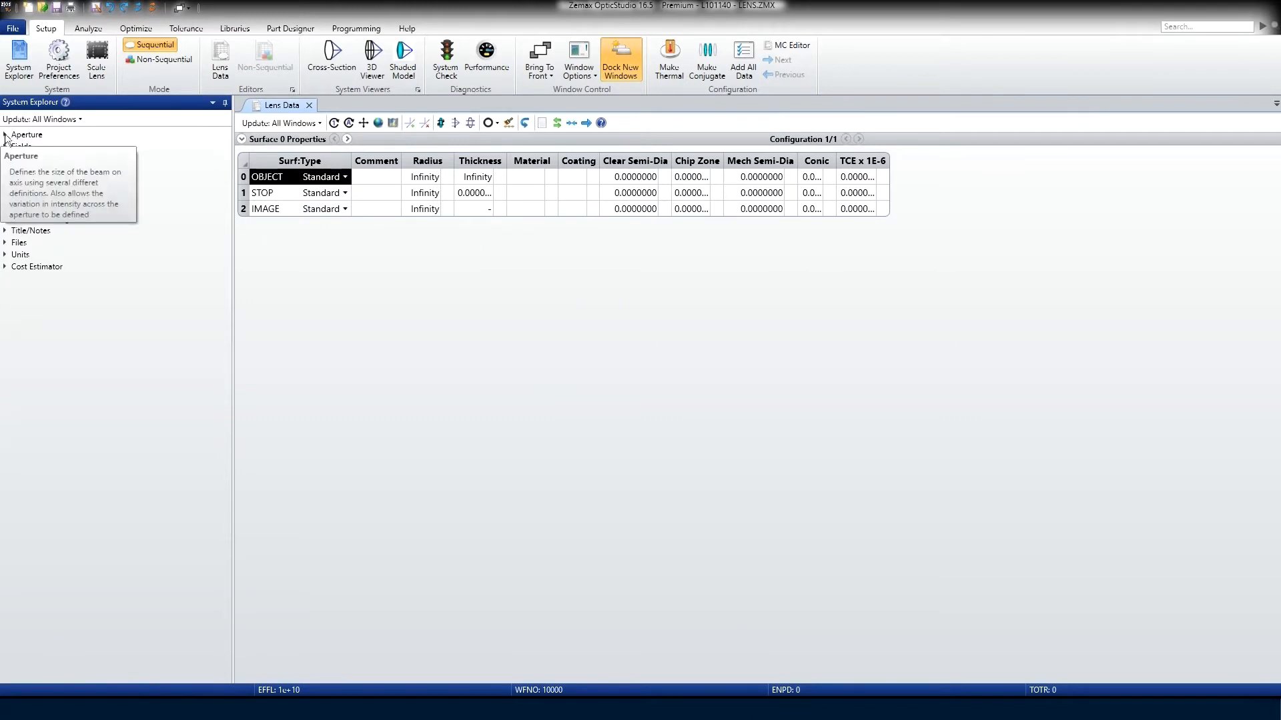
Set the system's entrance pupil diameter aperture value to 40
left_click_drag(26, 202, 7, 204)
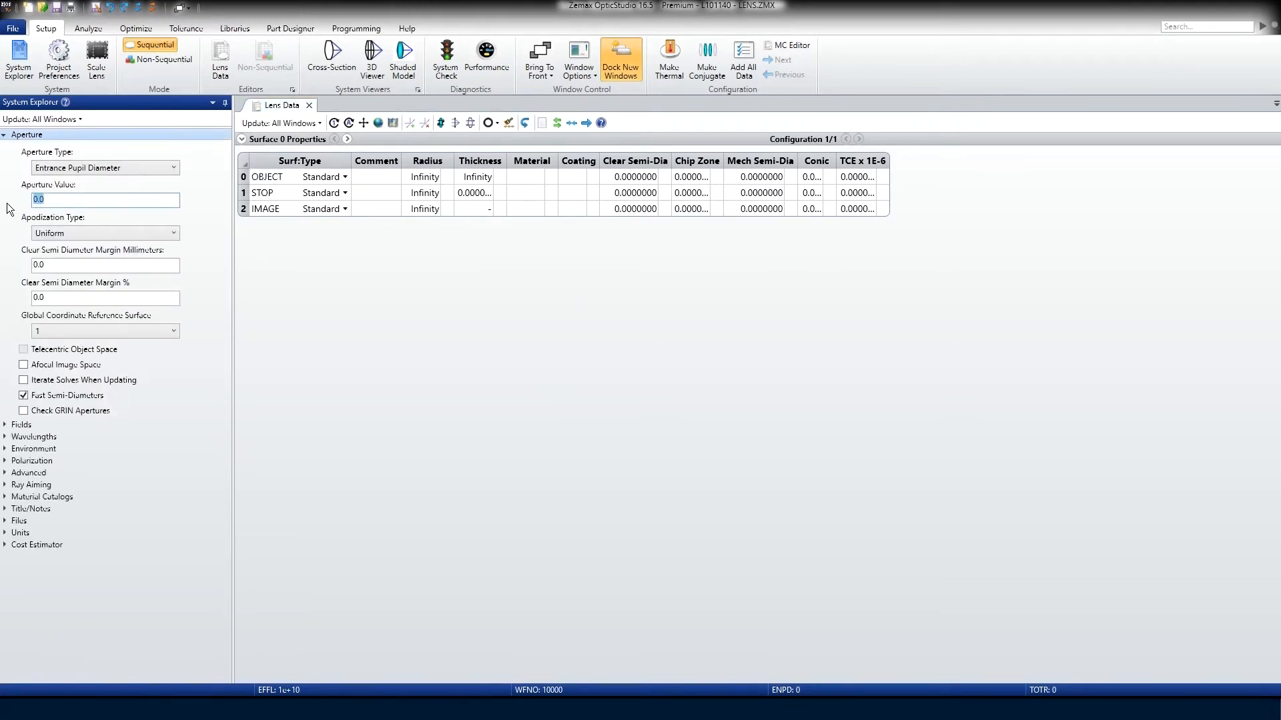
type("40")
key("Return")
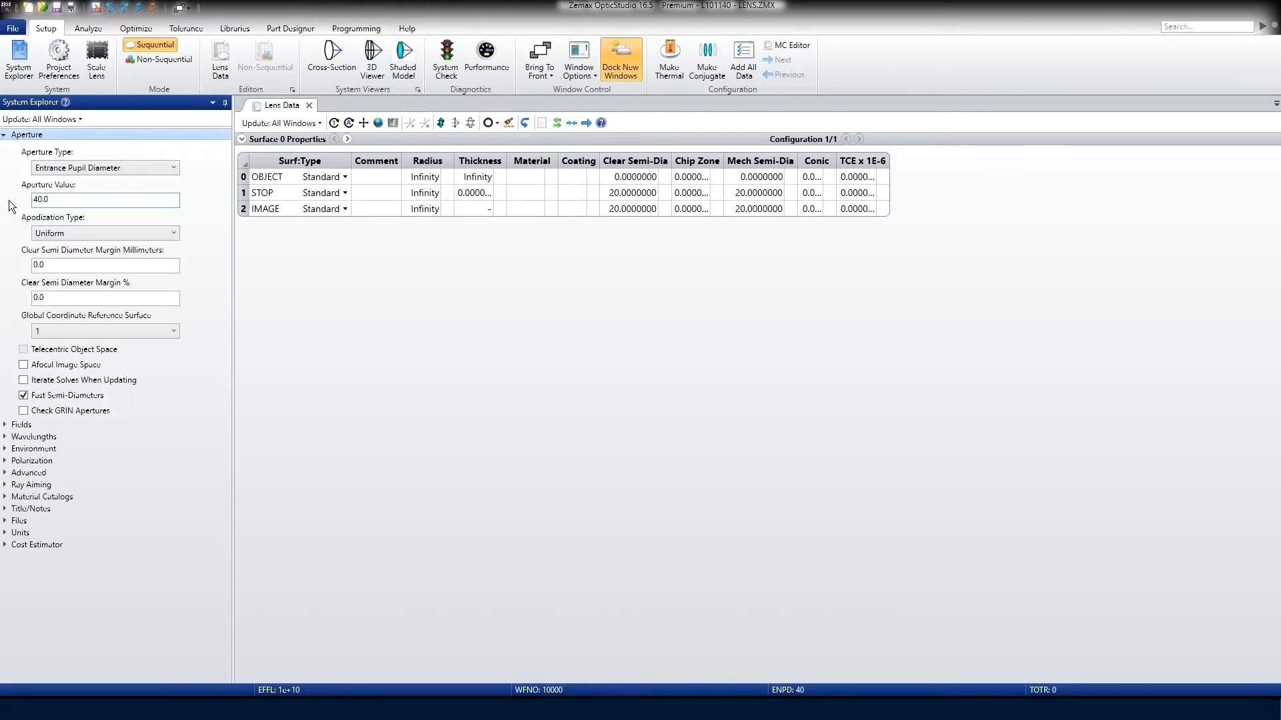
left_click(4, 134)
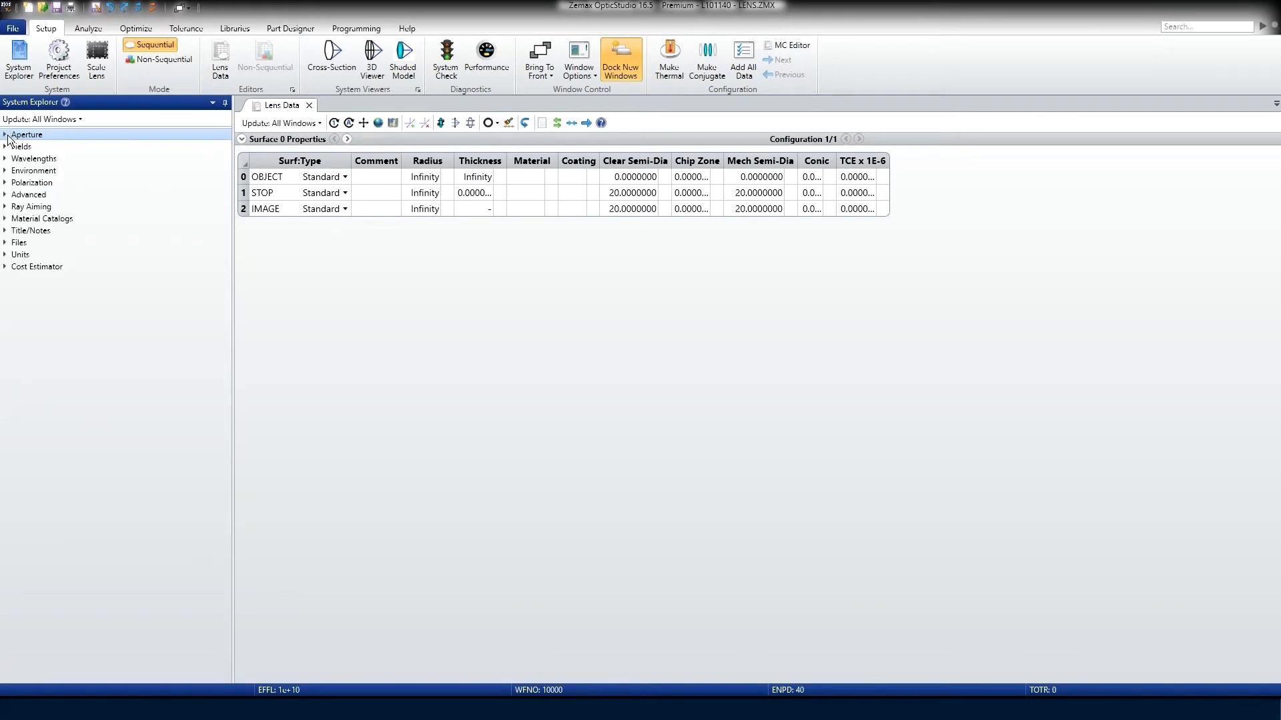
Review the system's defined fields and wavelengths
left_click(4, 147)
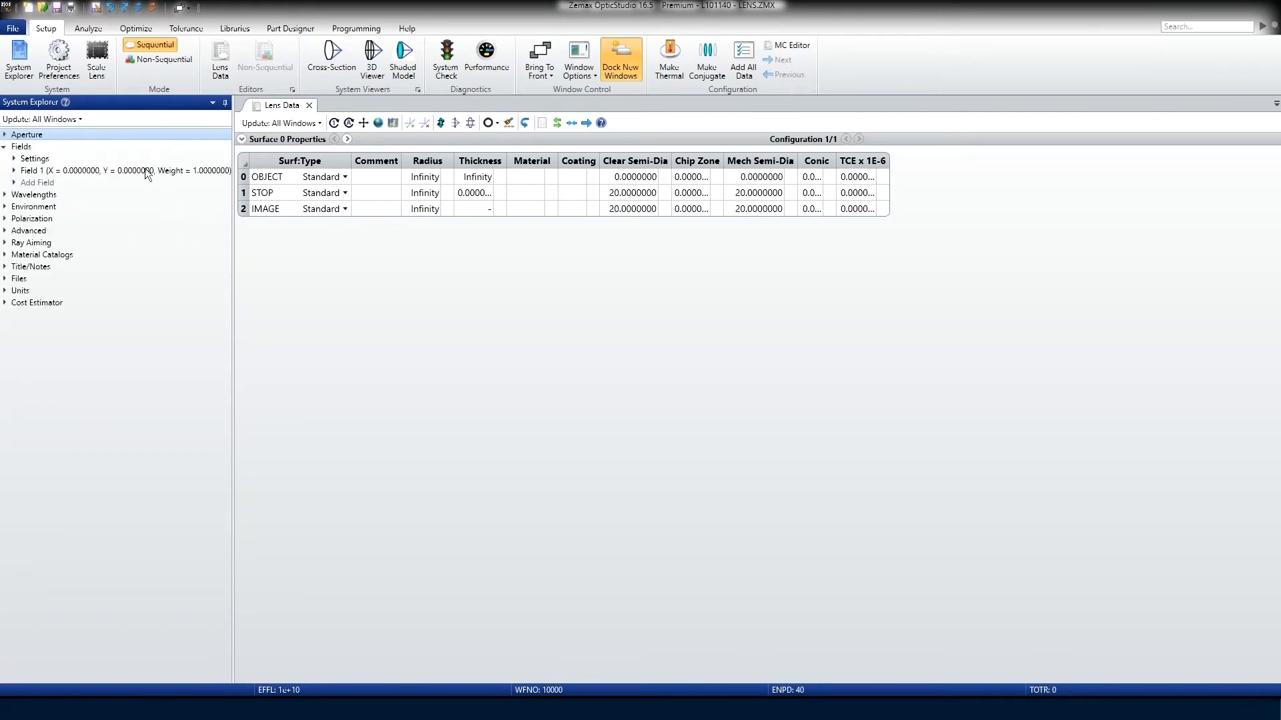
left_click(5, 147)
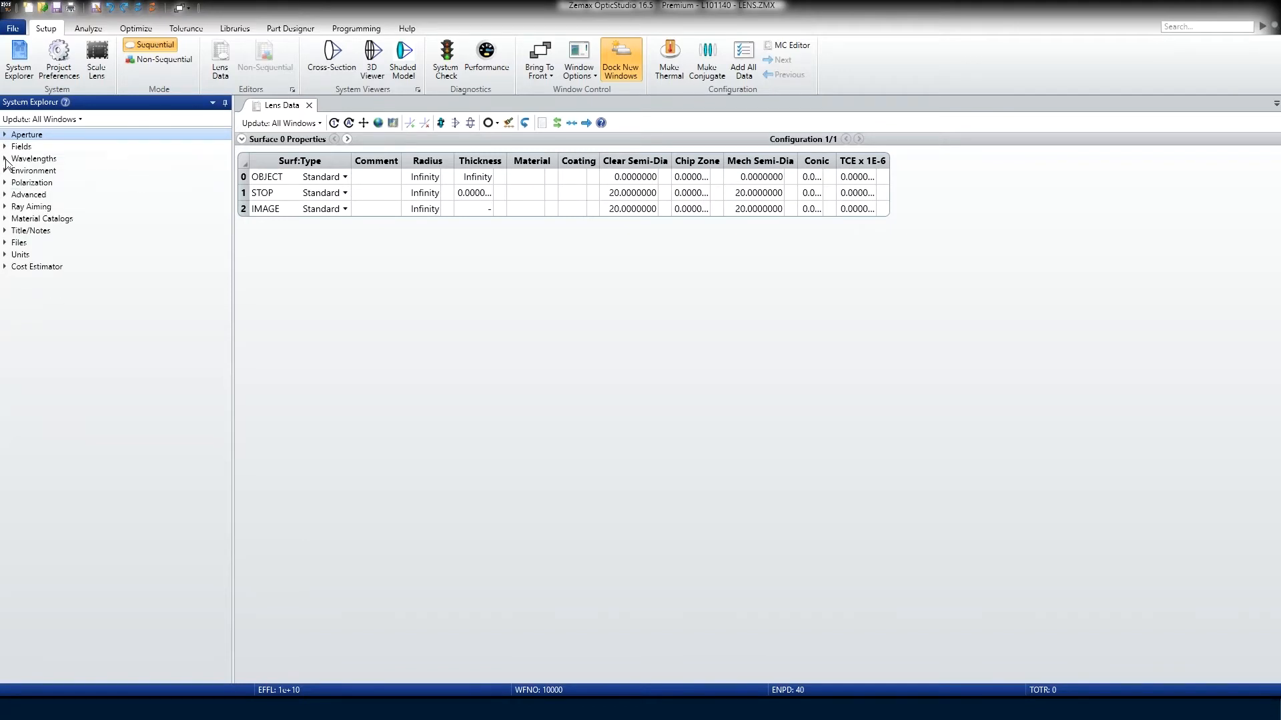
left_click(6, 159)
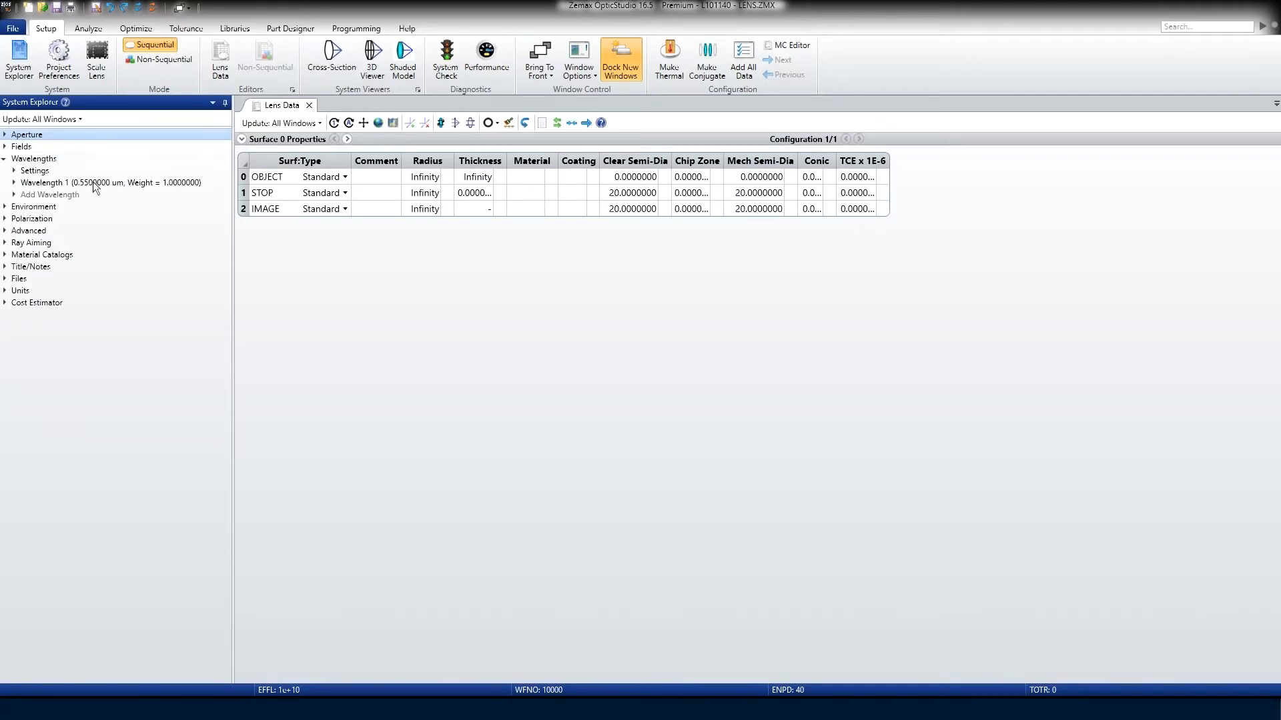
left_click(6, 159)
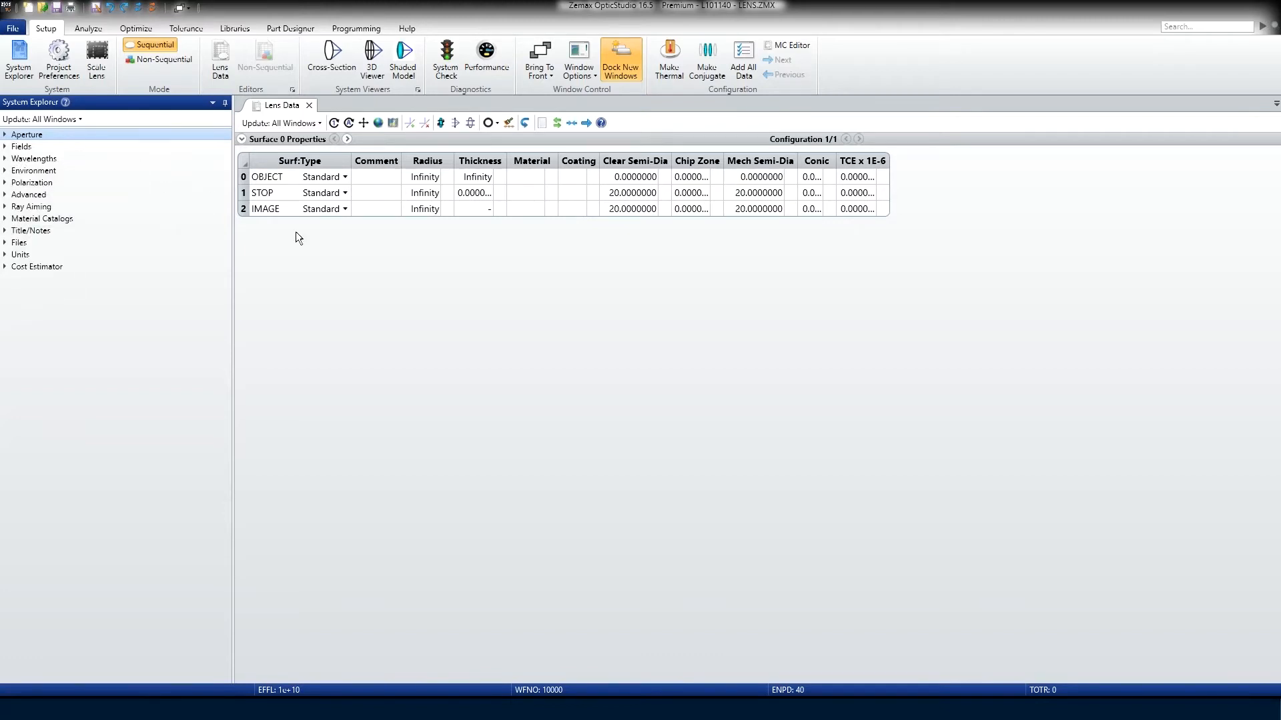
Open a 3D layout of the system and dock it below the lens data editor
left_click(372, 60)
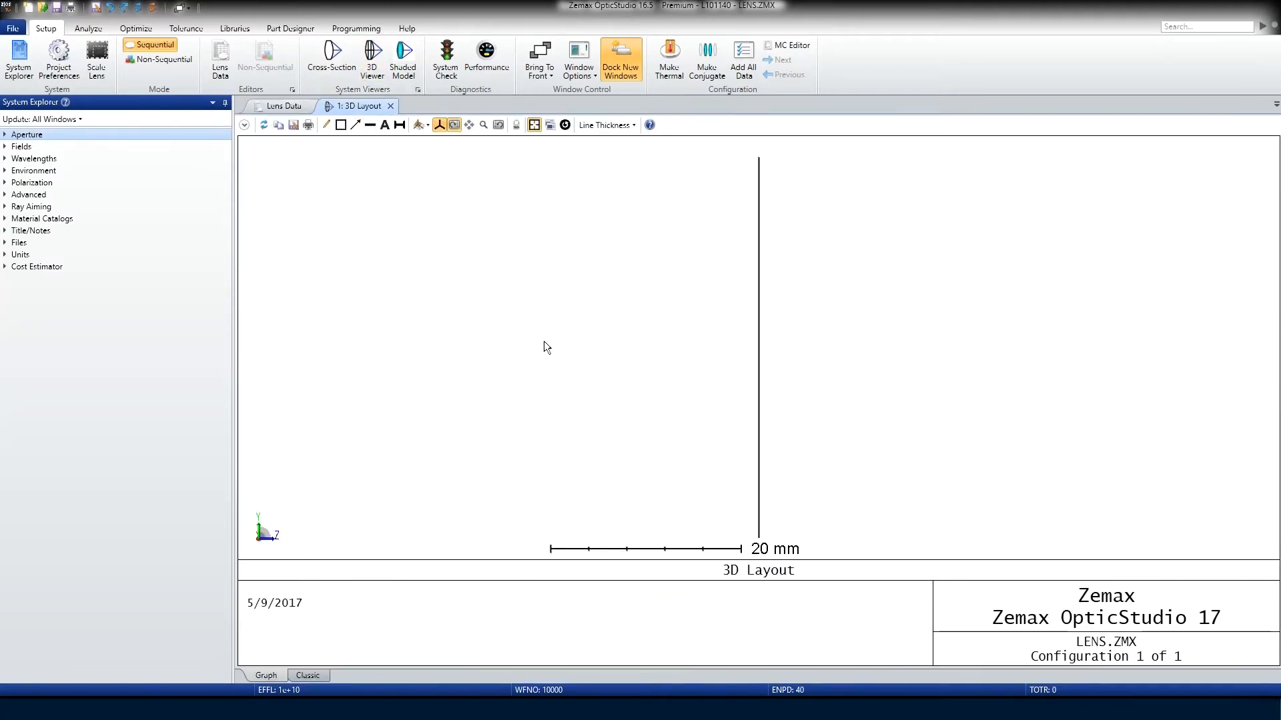
left_click_drag(359, 105, 762, 413)
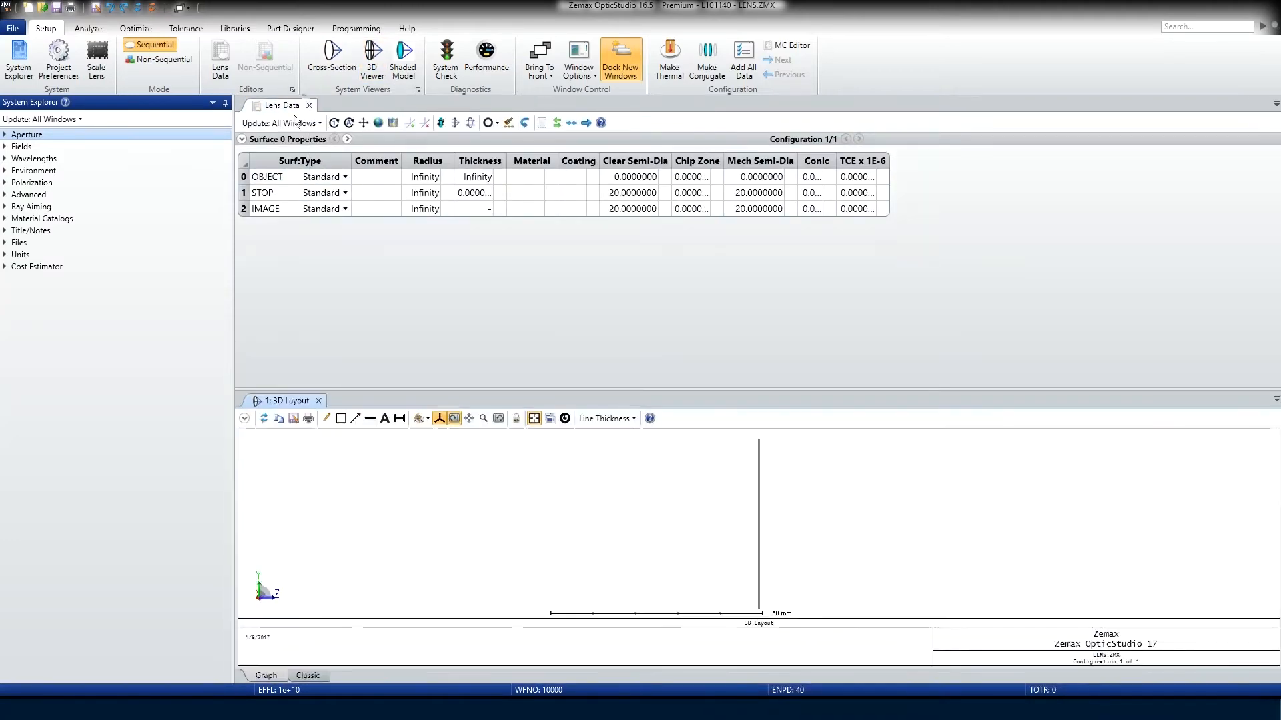
Insert three new surfaces between the stop and the image surface
left_click(292, 210)
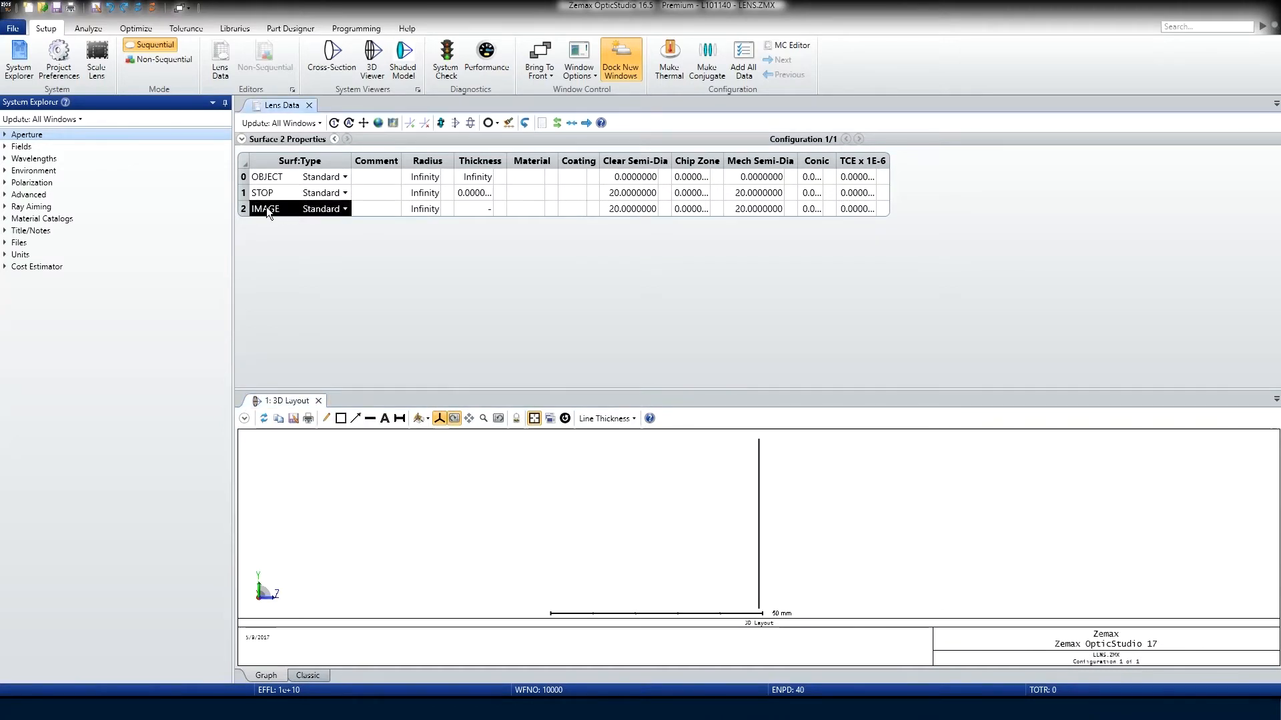
right_click(267, 207)
left_click(337, 310)
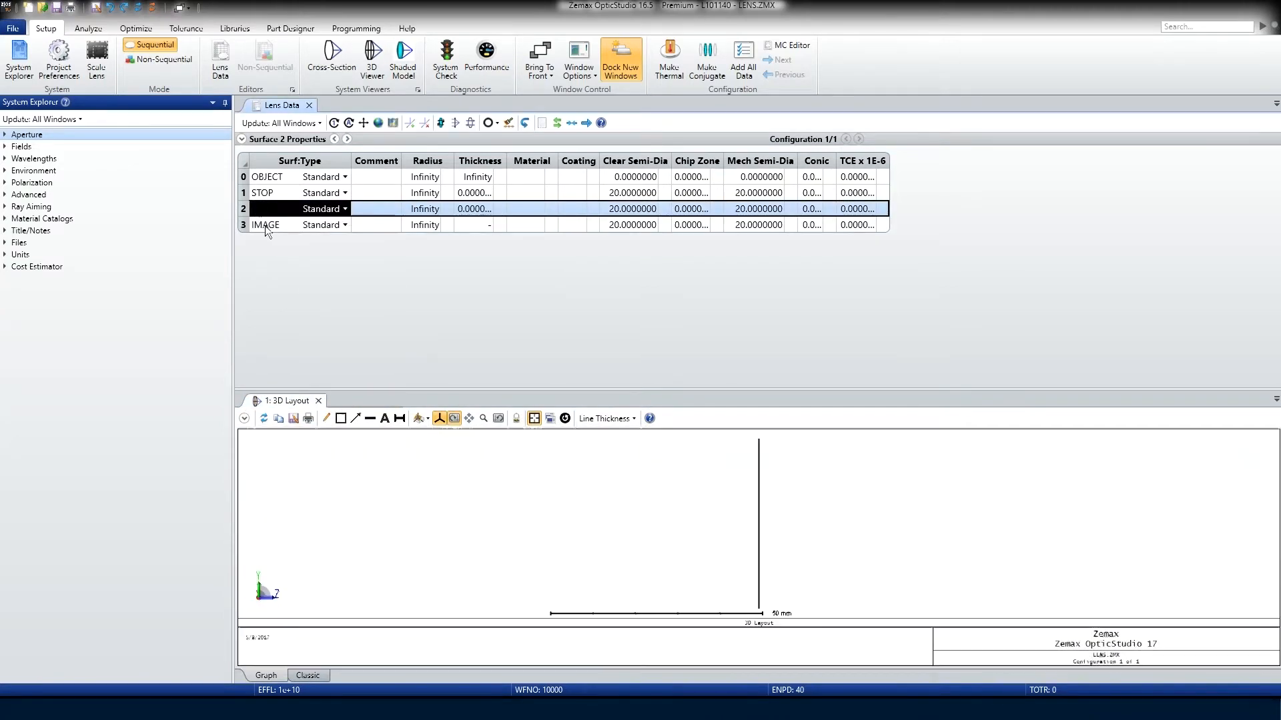
right_click(262, 222)
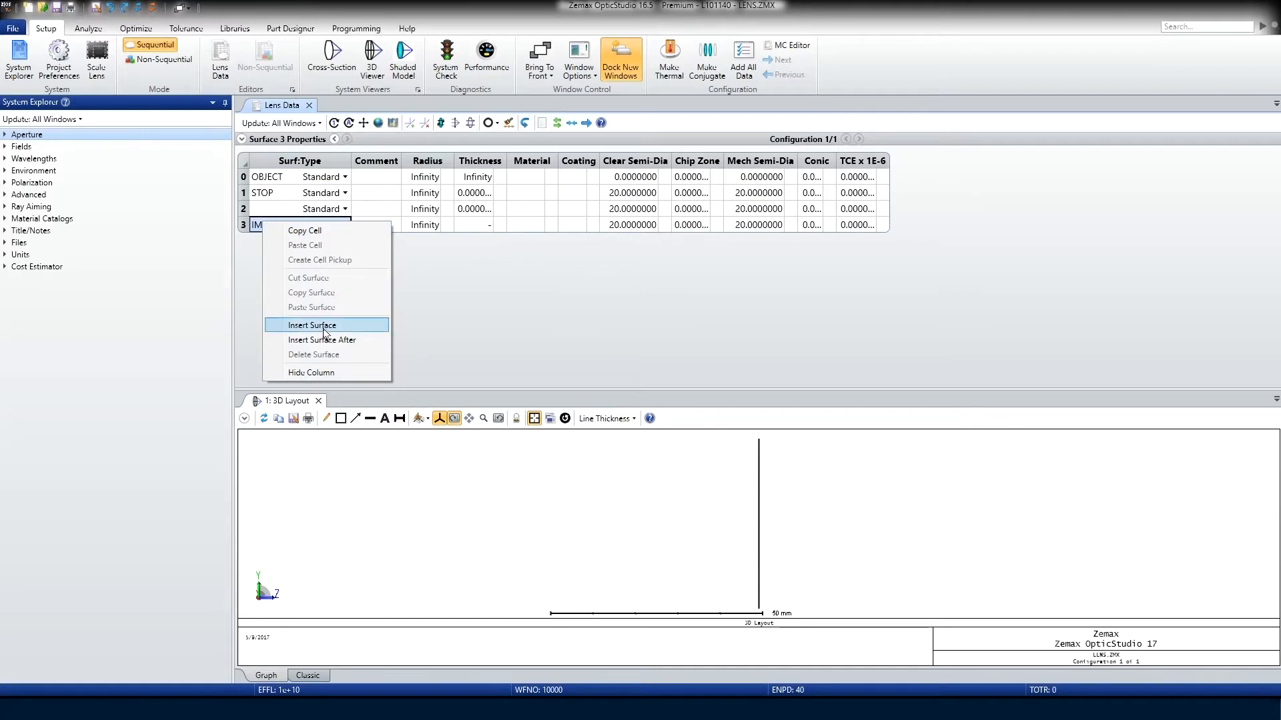
left_click(312, 325)
left_click(275, 243)
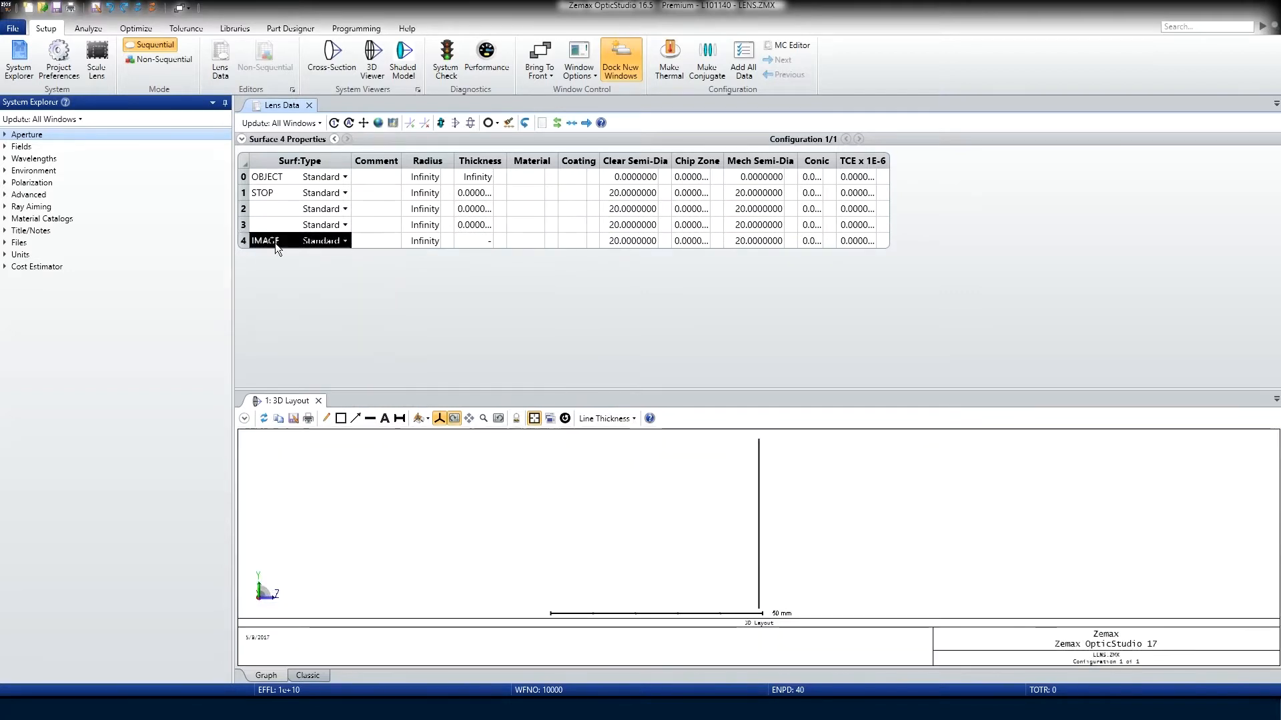
right_click(275, 243)
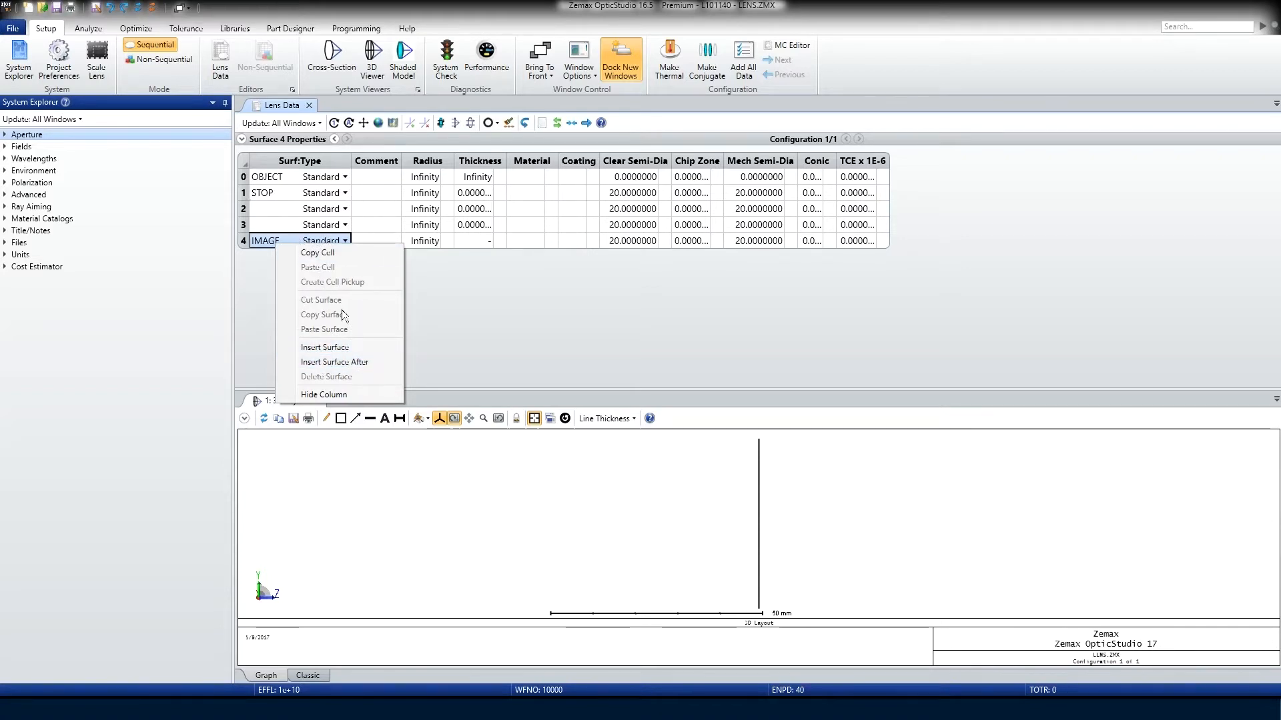
left_click(350, 348)
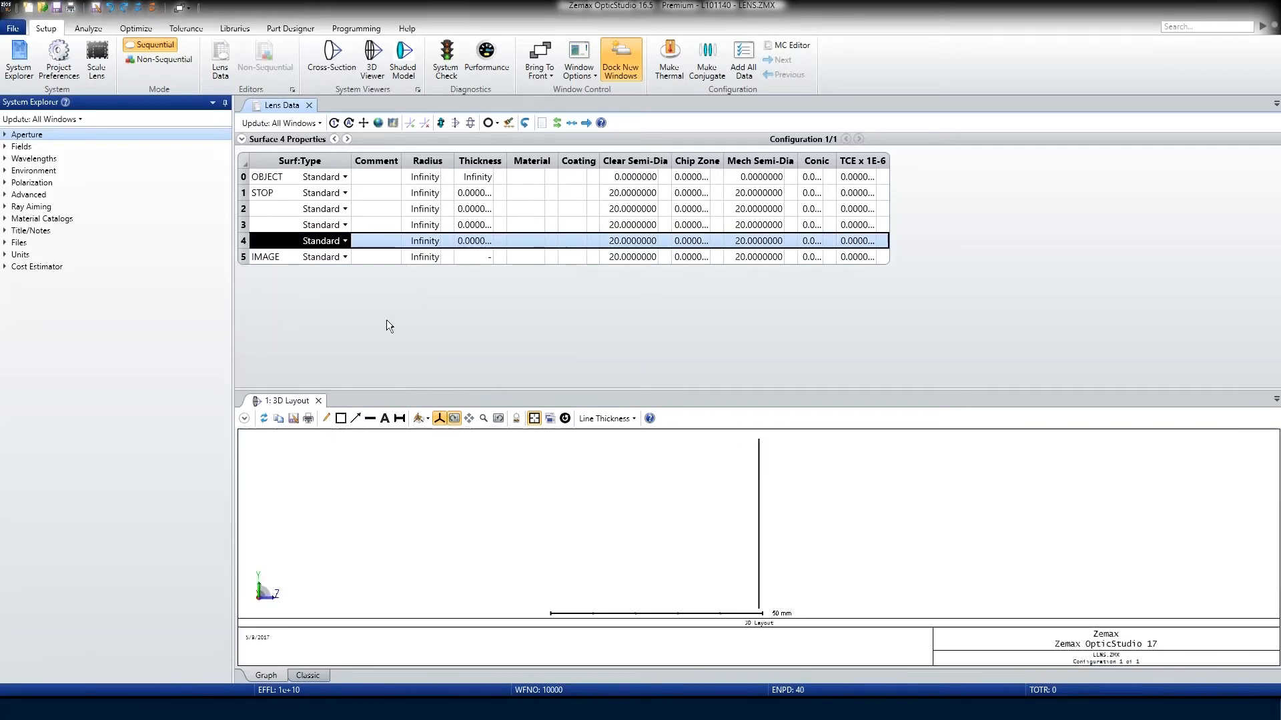
Comment surfaces 2, 3 and 4 as Mirror, Front of lens and Back of lens, and fit the column widths to their contents
left_click(365, 209)
type("Mirror")
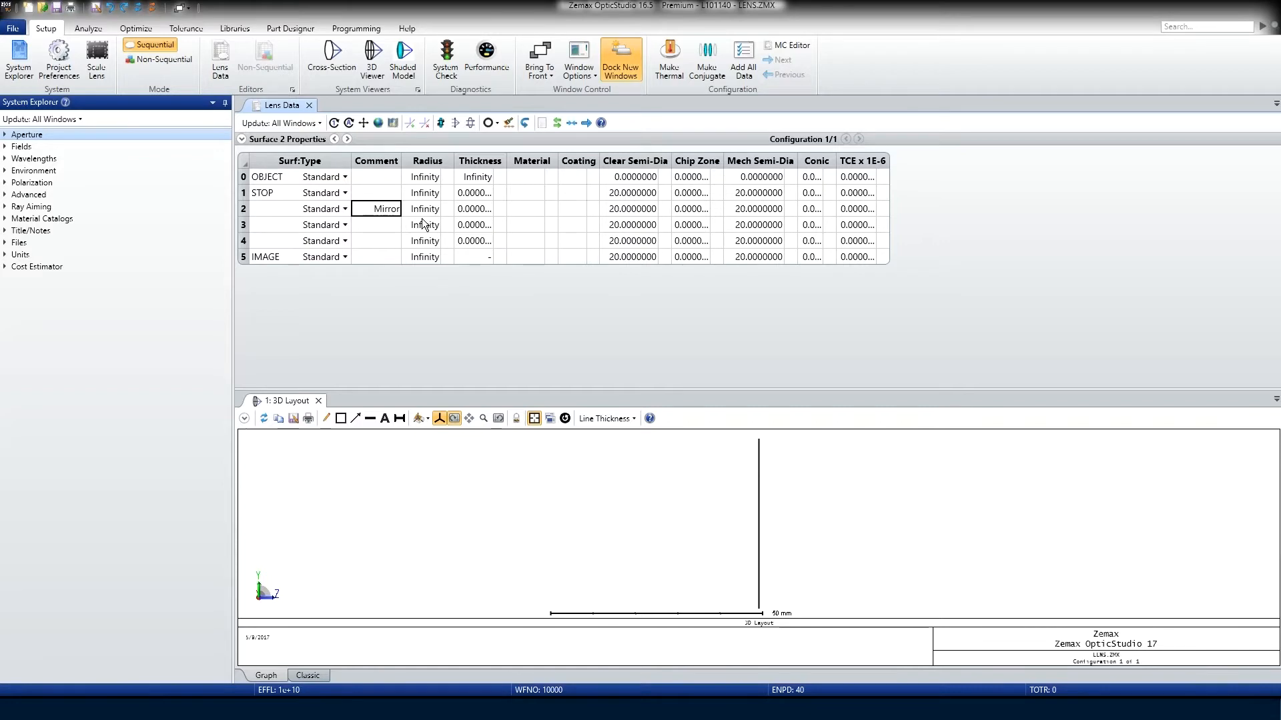
key("Return")
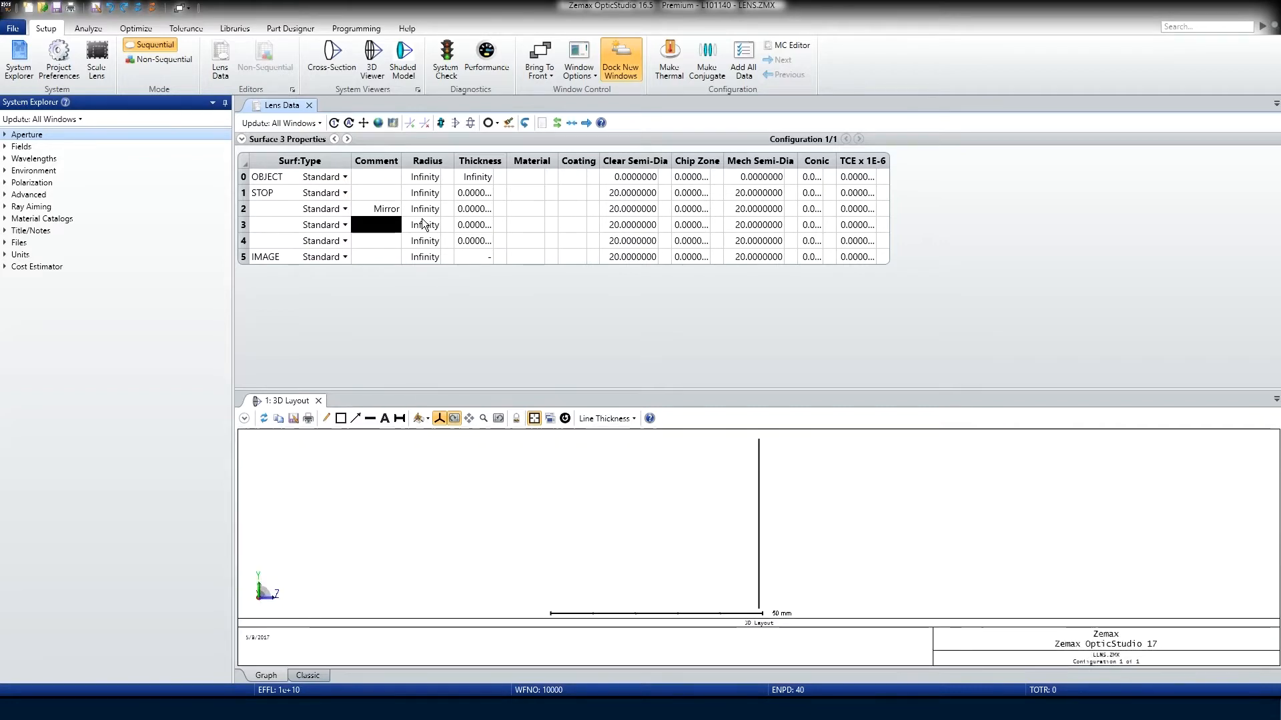
type("Front of lens")
key("Return")
type("Back")
type(" of lens")
key("Return")
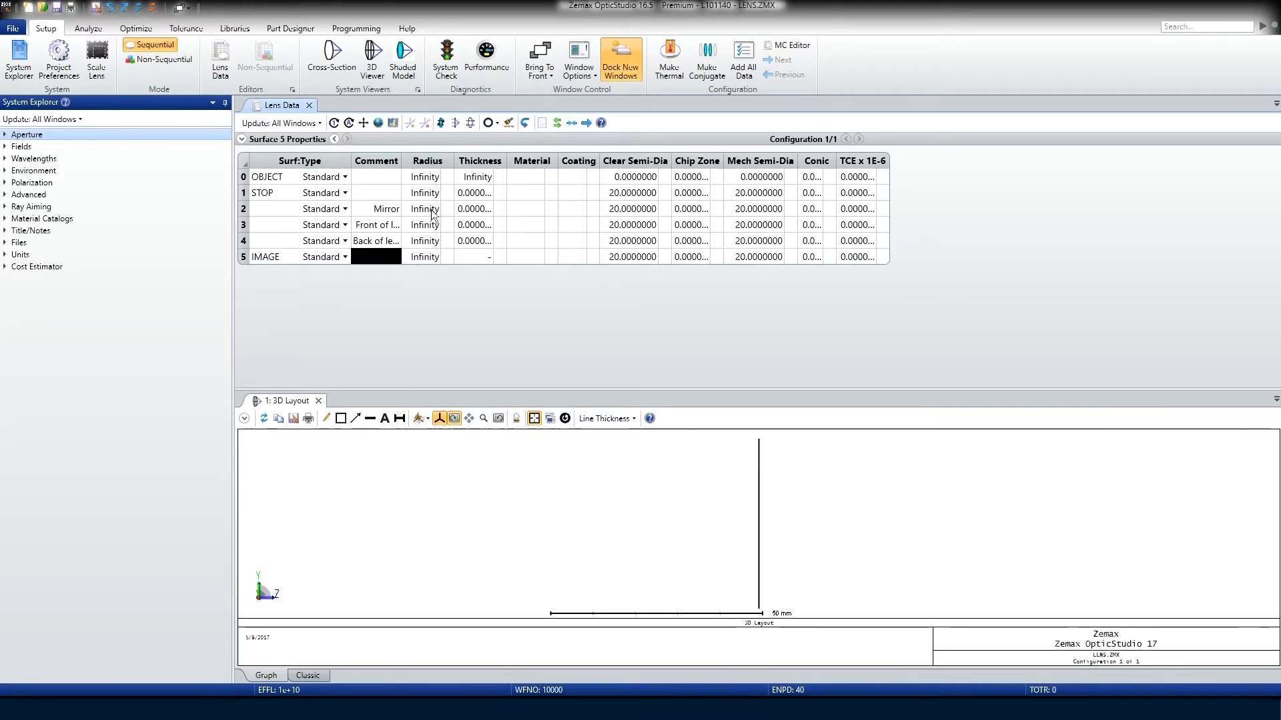
left_click(587, 124)
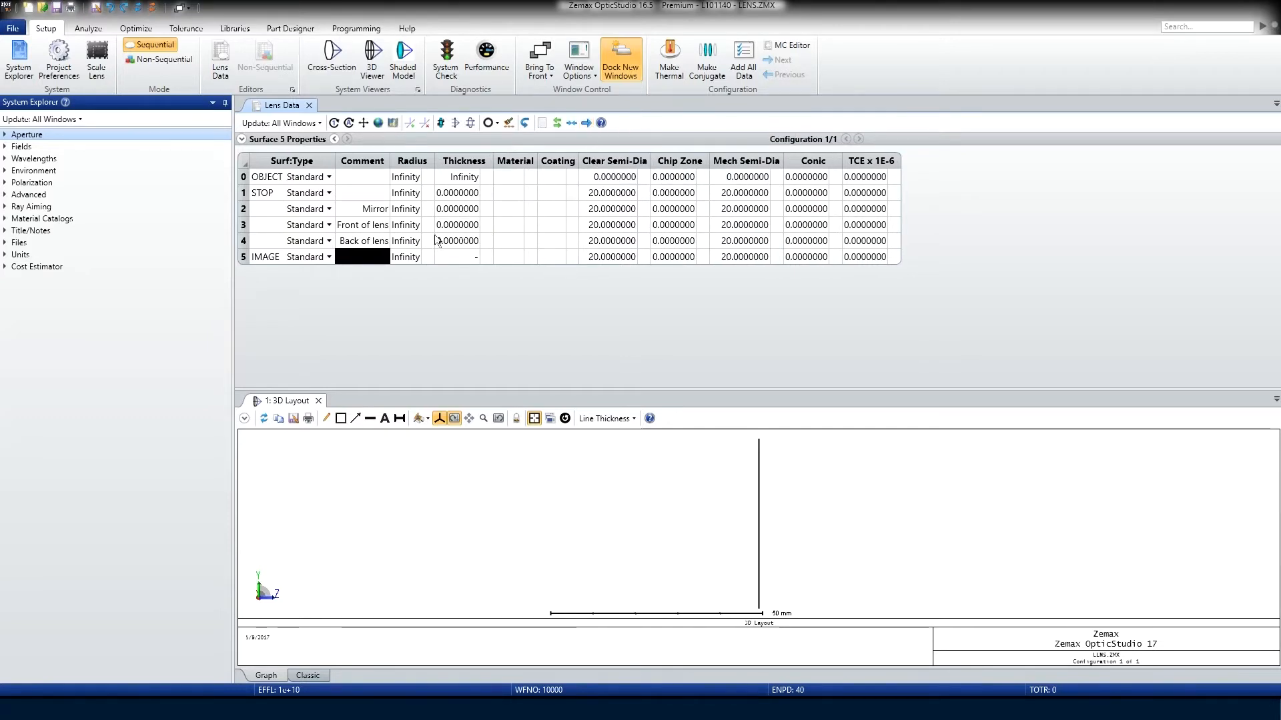
Set the thicknesses of the stop, mirror, front of lens and back of lens surfaces to 50, 50, 10 and 90
left_click(453, 194)
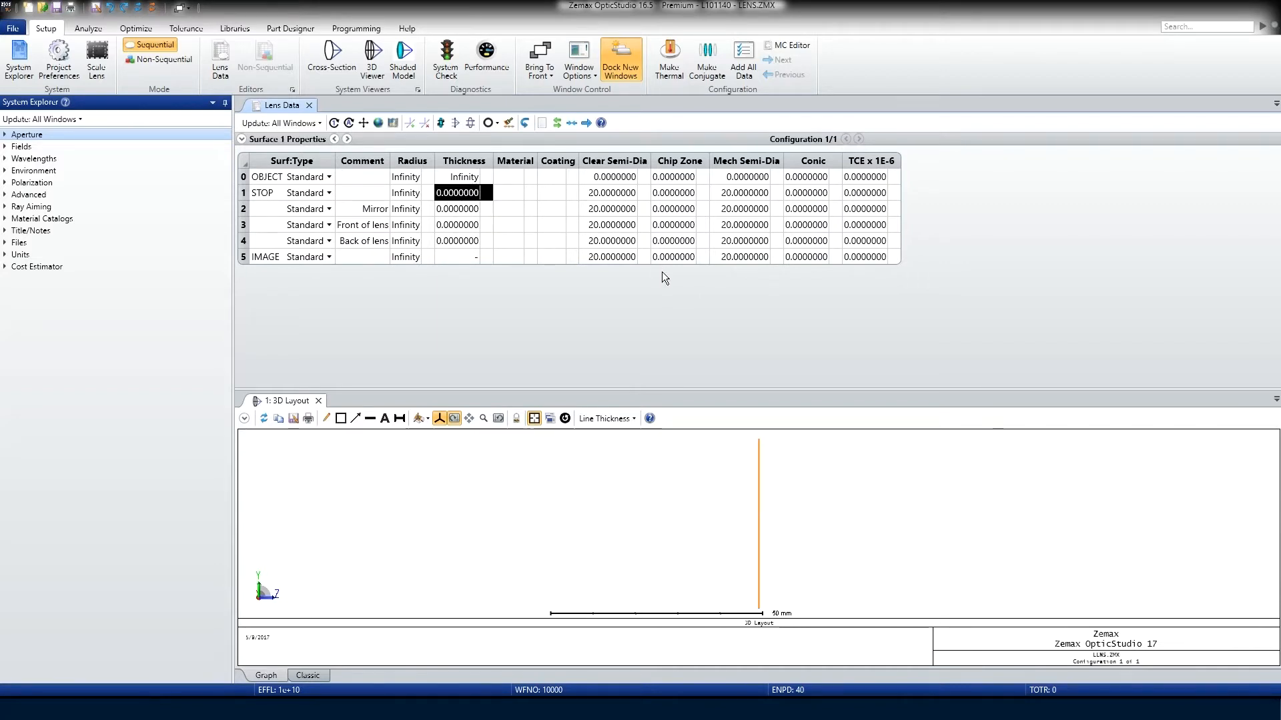
type("50")
key("Return")
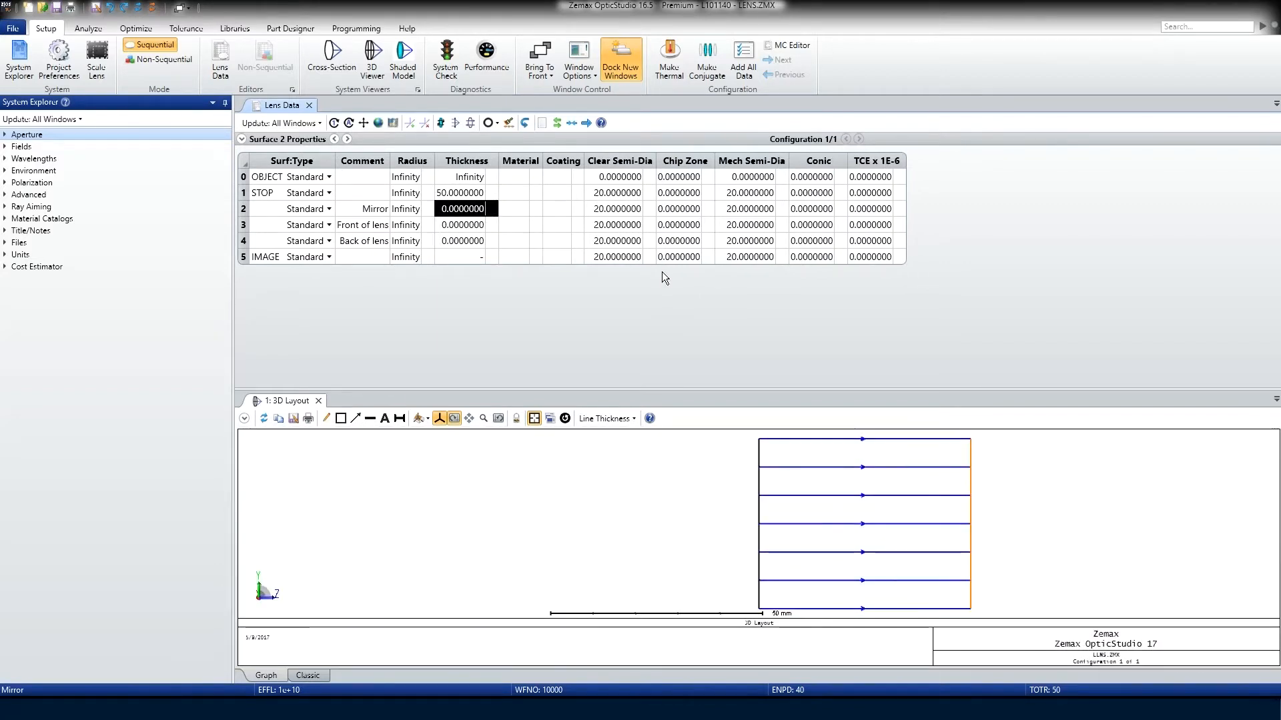
type("50")
key("Return")
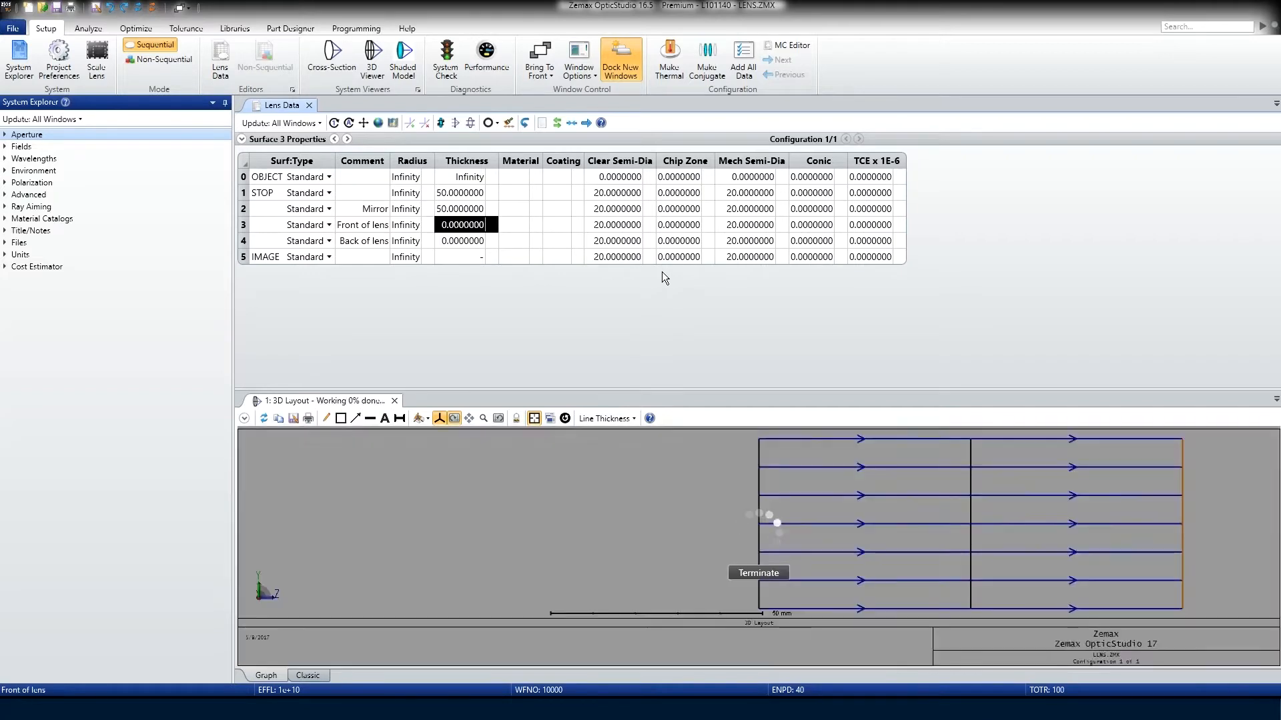
type("10")
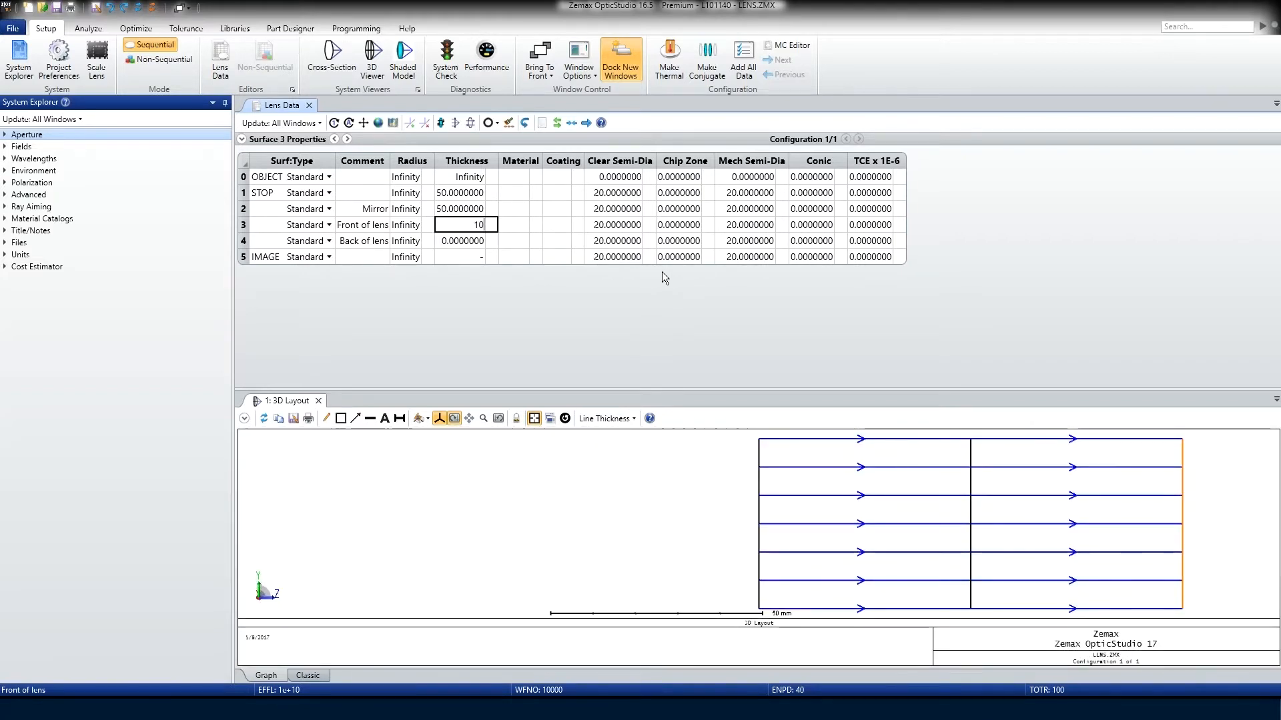
key("Return")
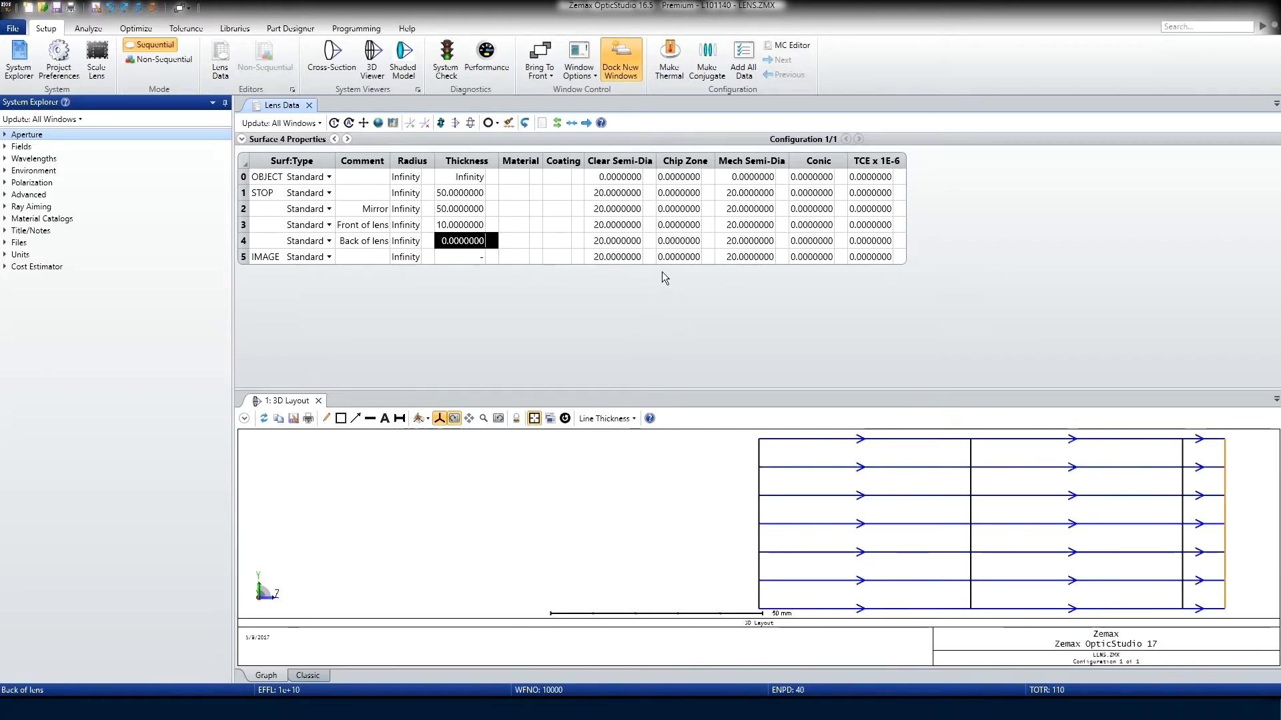
type("90")
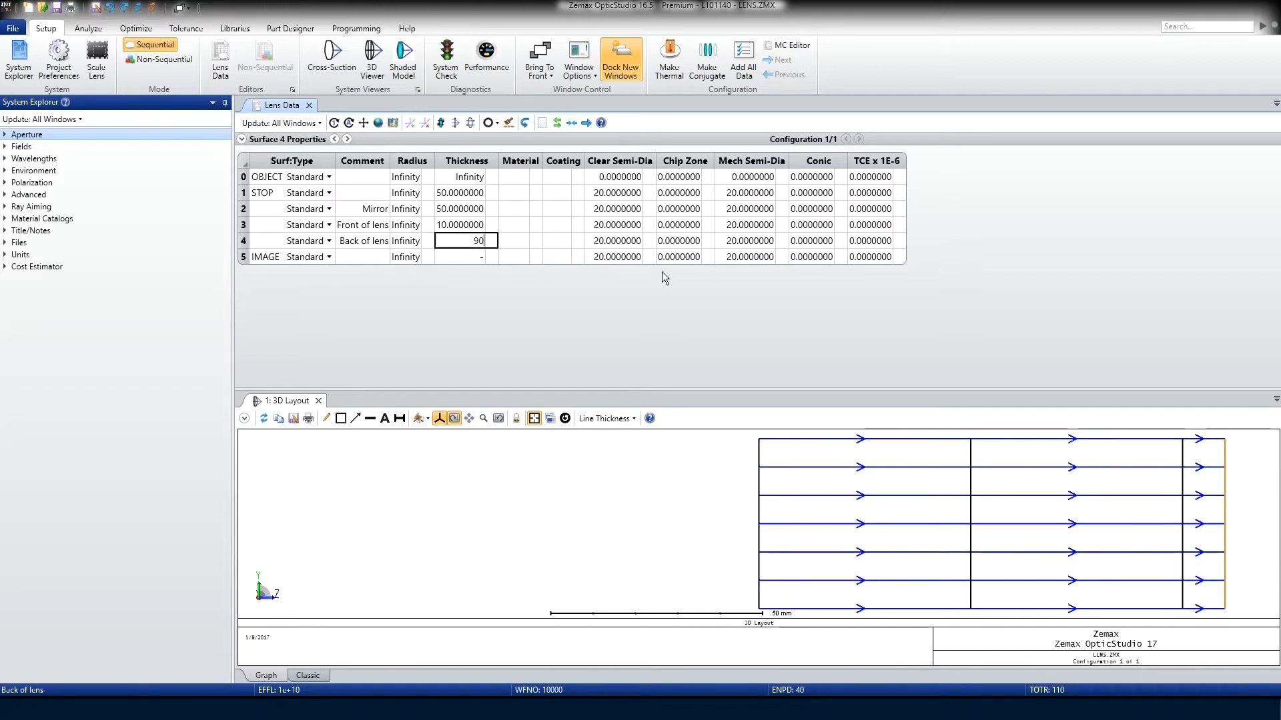
key("Return")
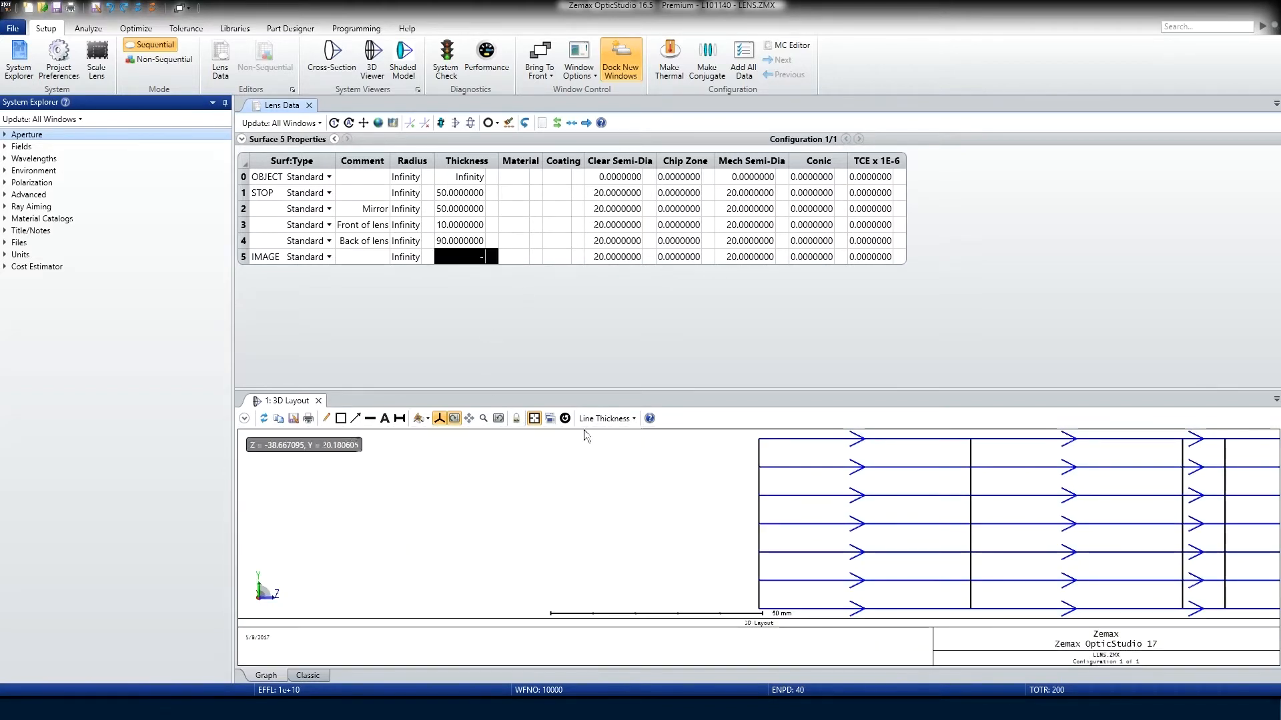
left_click(566, 418)
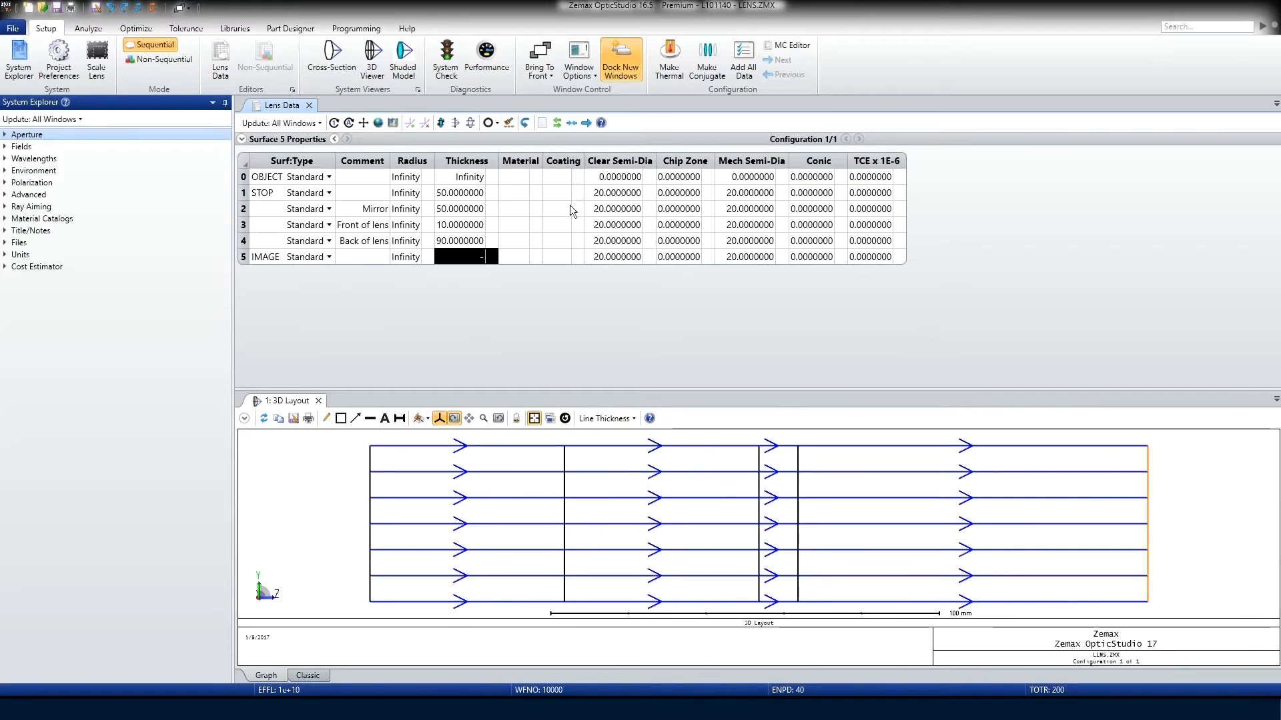
Assign the material N-BK7 to the front of lens surface
left_click(522, 230)
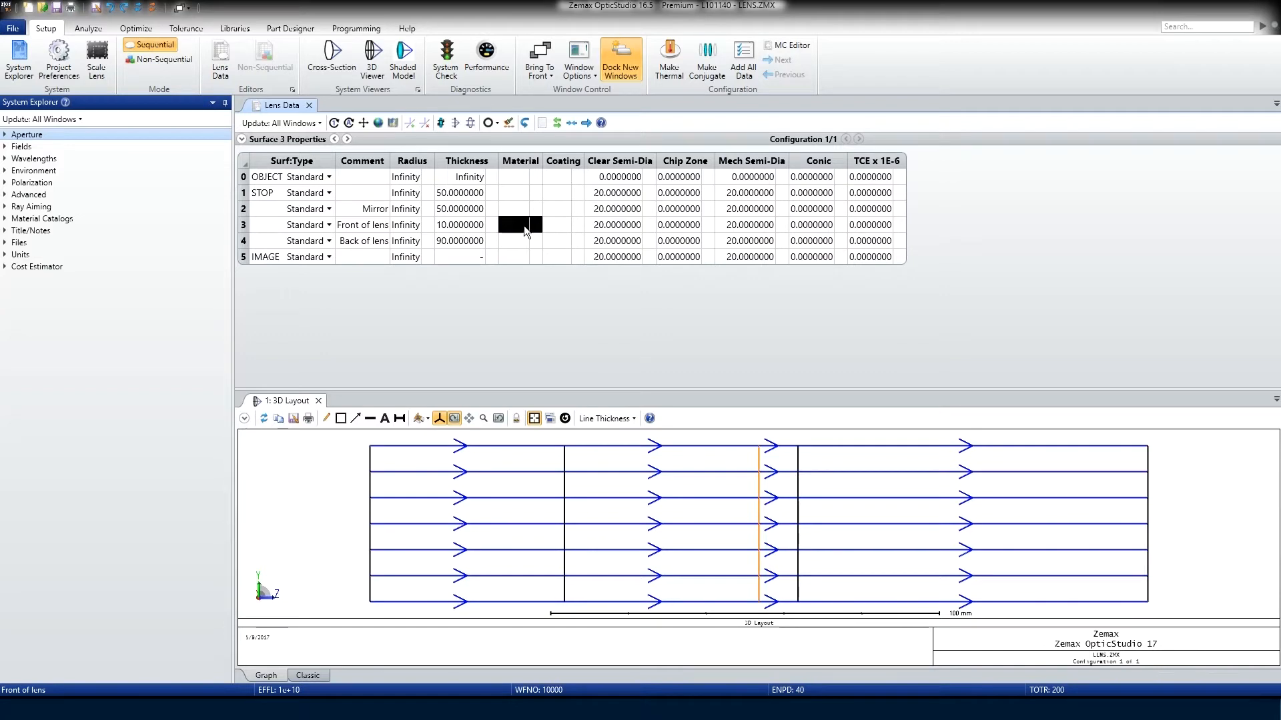
left_click(525, 226)
type("n-bk7")
key("Return")
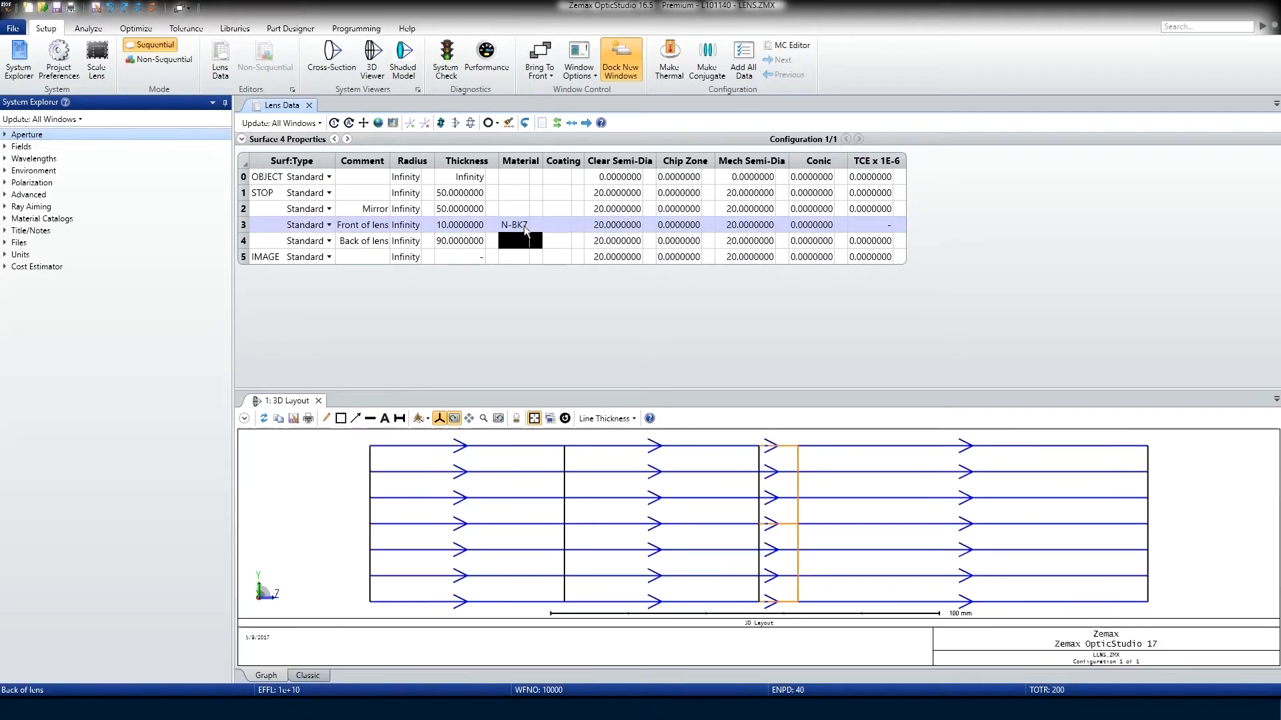
Set the radius of the front of lens to 100 and of the back of lens to -100
left_click(414, 230)
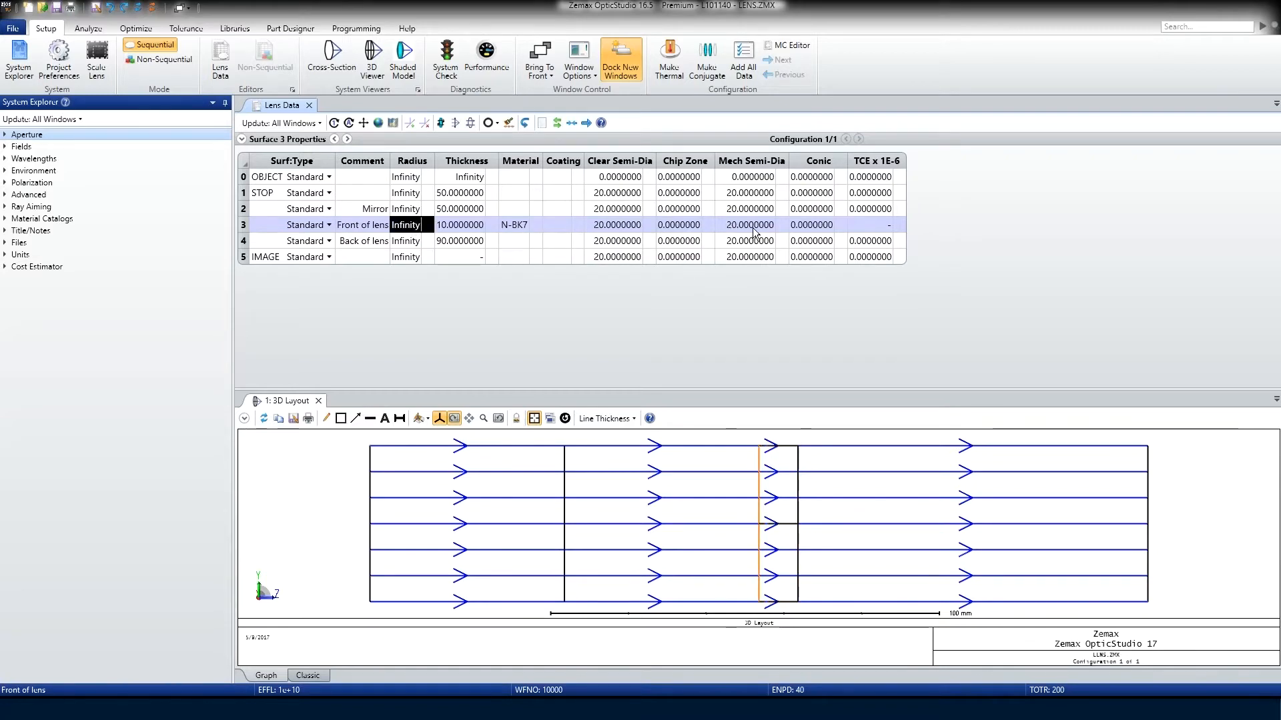
type("100")
key("Return")
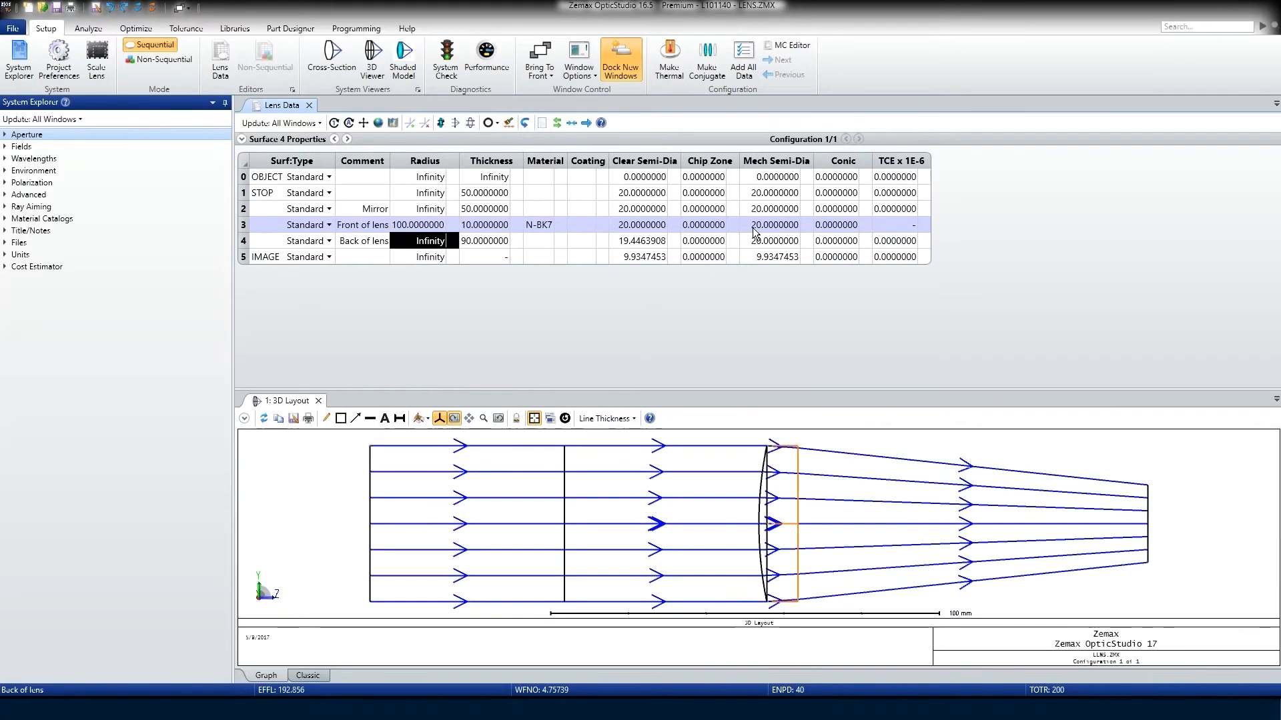
type("-100")
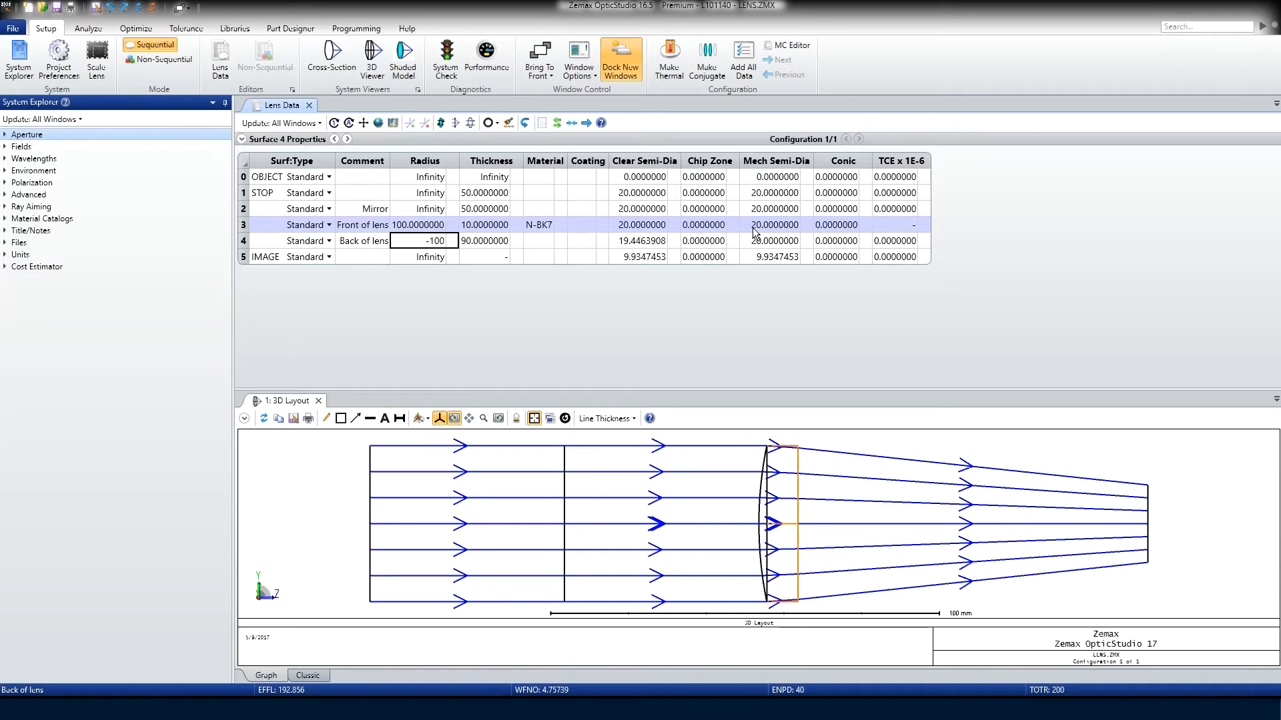
key("Return")
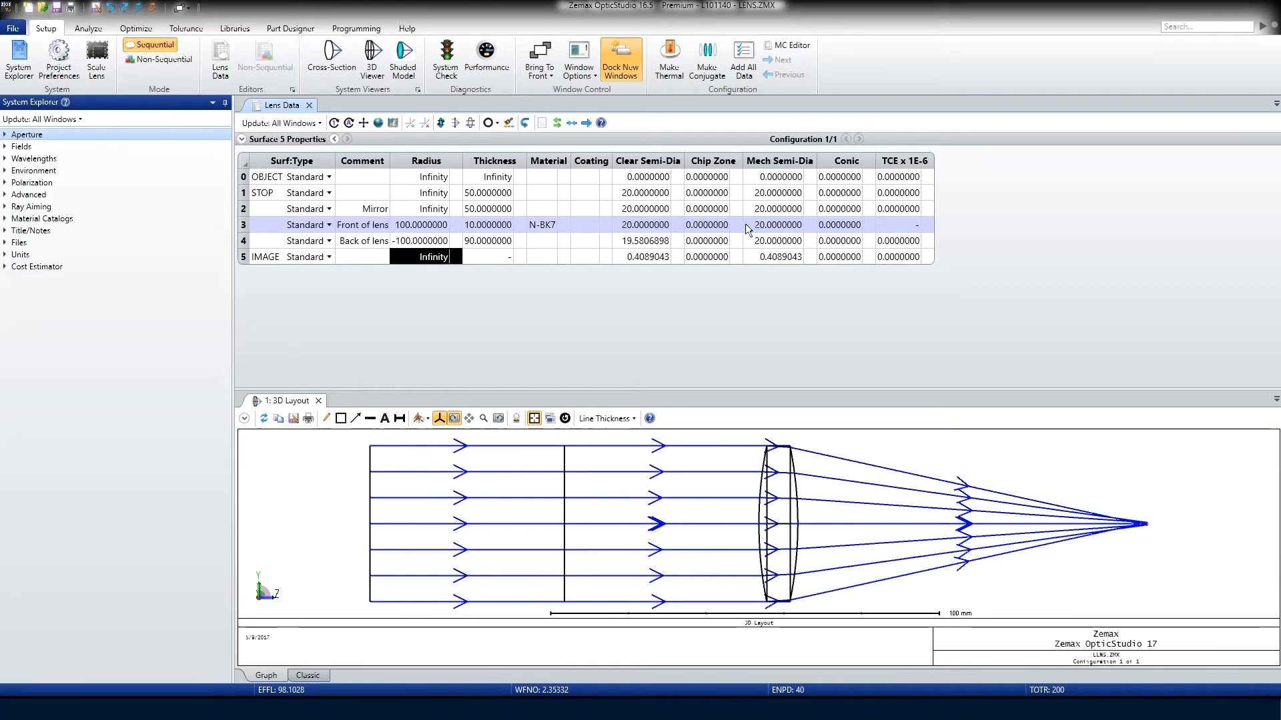
Set the 3D layout to draw 3 rays and hide the lens edges and X bars
left_click(244, 418)
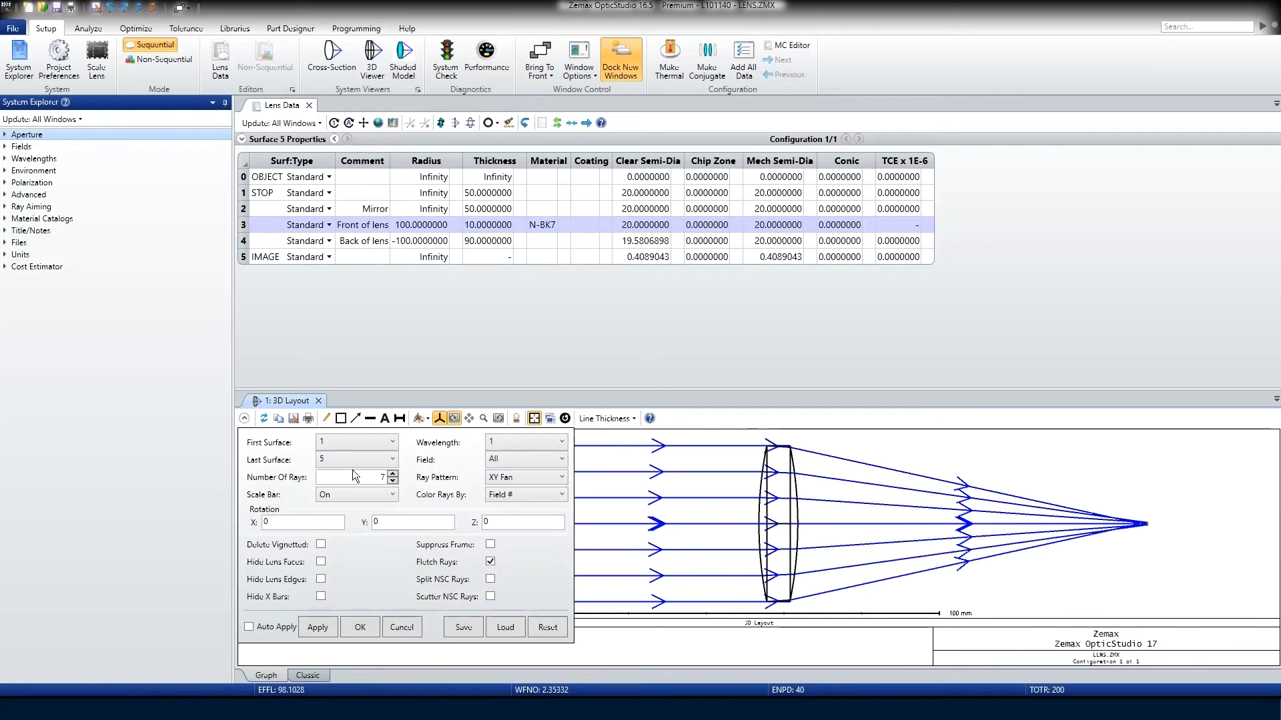
left_click(392, 481)
left_click(392, 481)
left_click(321, 579)
left_click(322, 596)
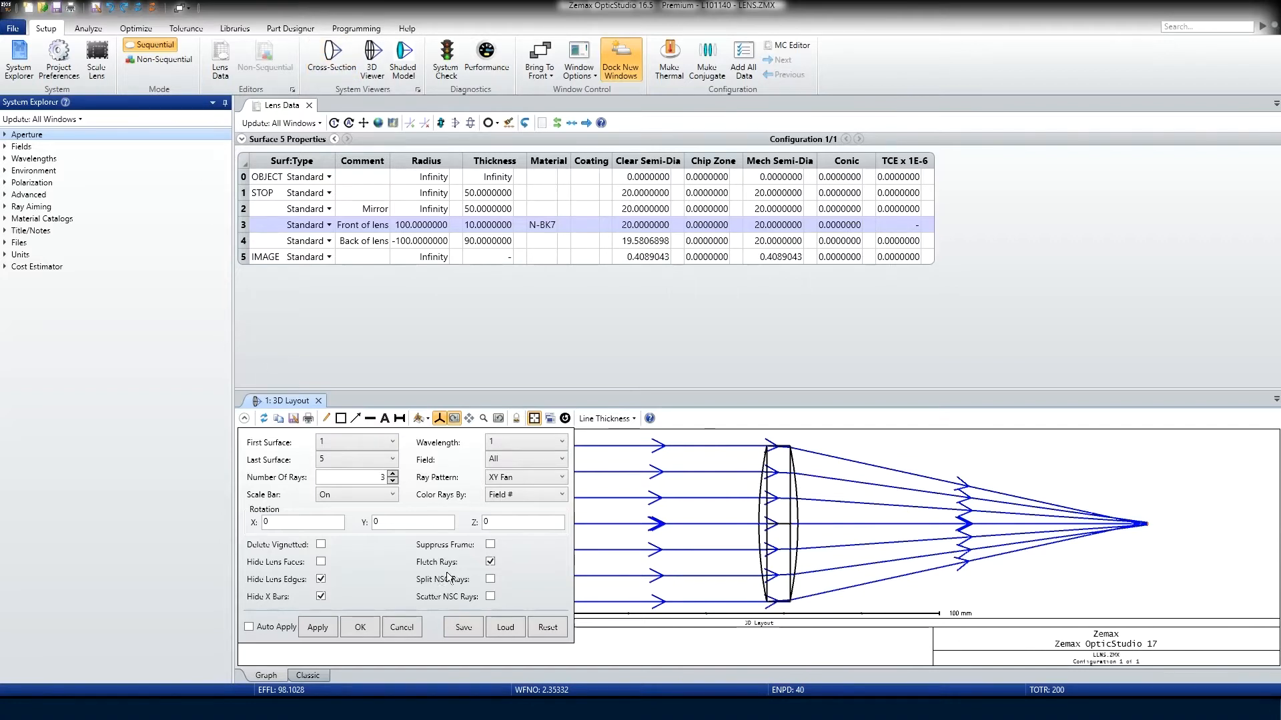
left_click(358, 628)
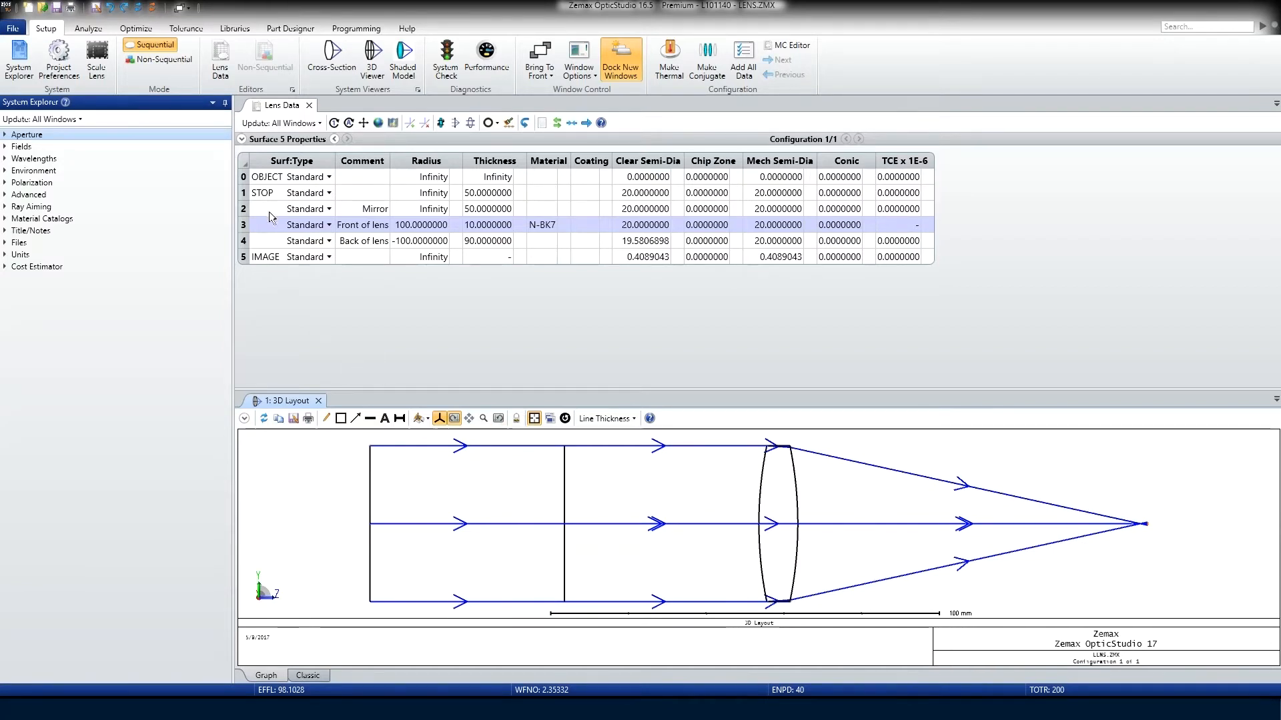
Insert one new surface directly before the Mirror surface and another directly after it
left_click(347, 210)
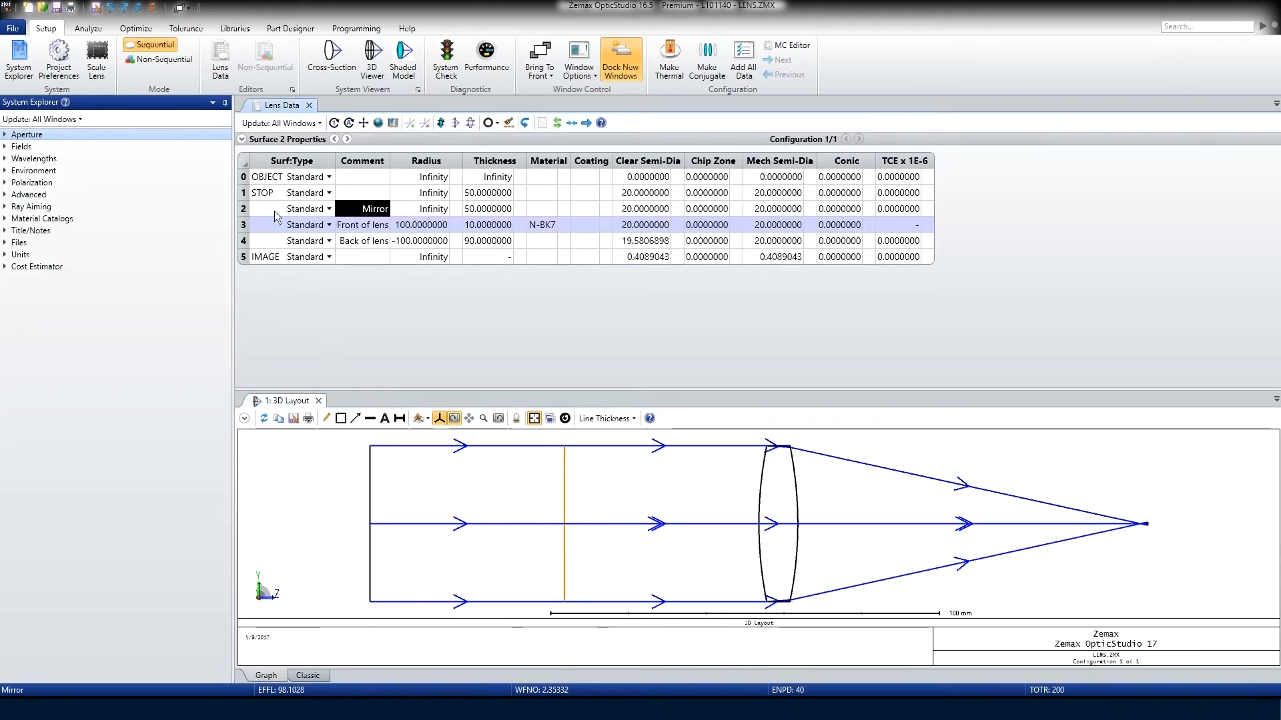
left_click(254, 213)
right_click(259, 210)
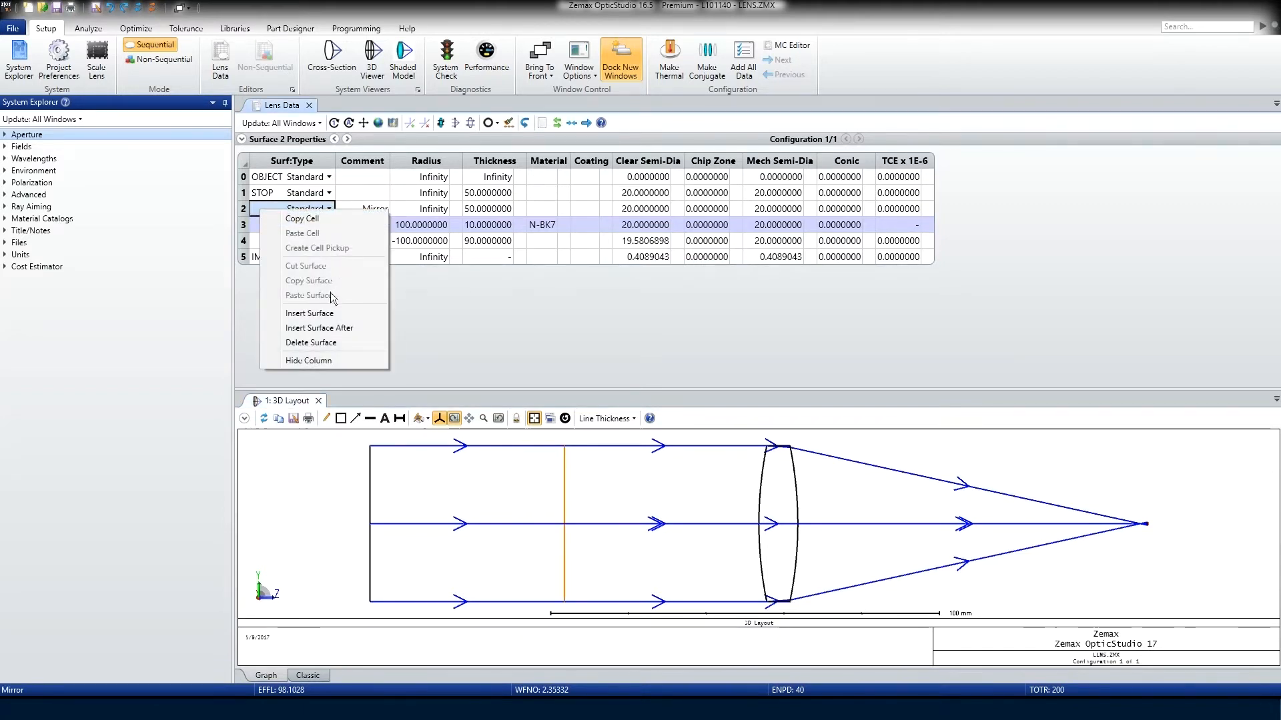
left_click(326, 315)
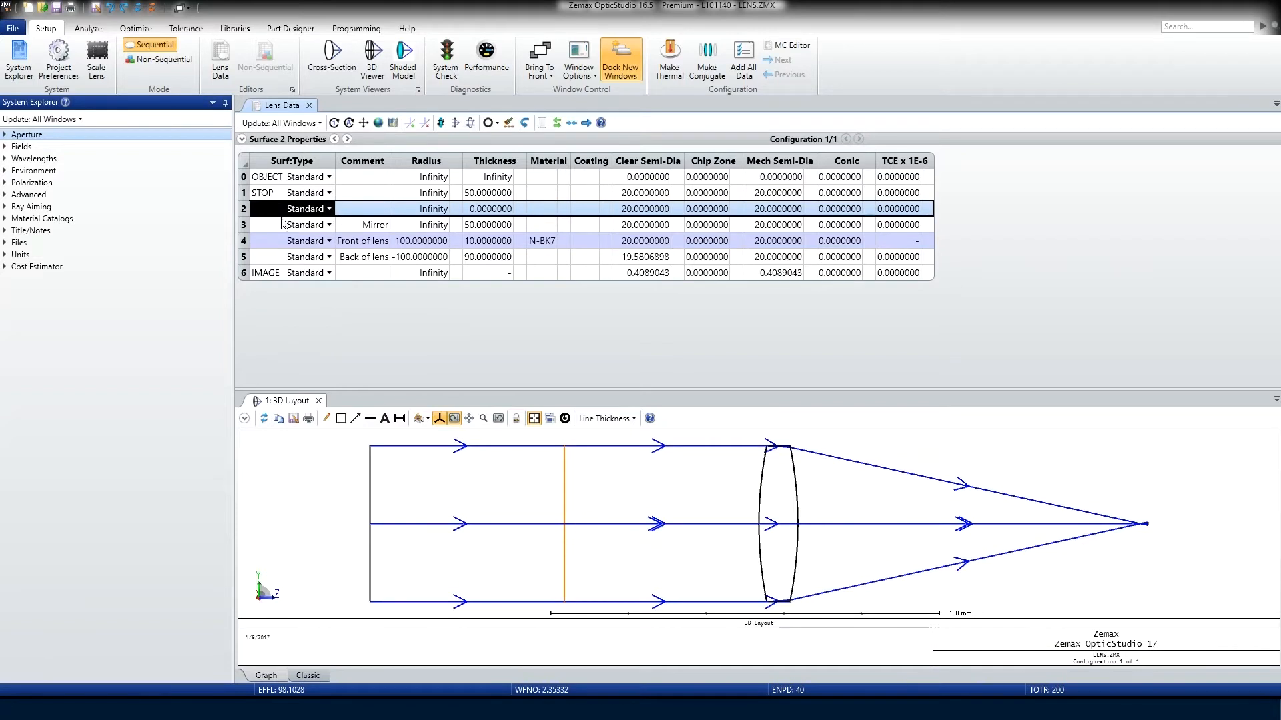
right_click(279, 225)
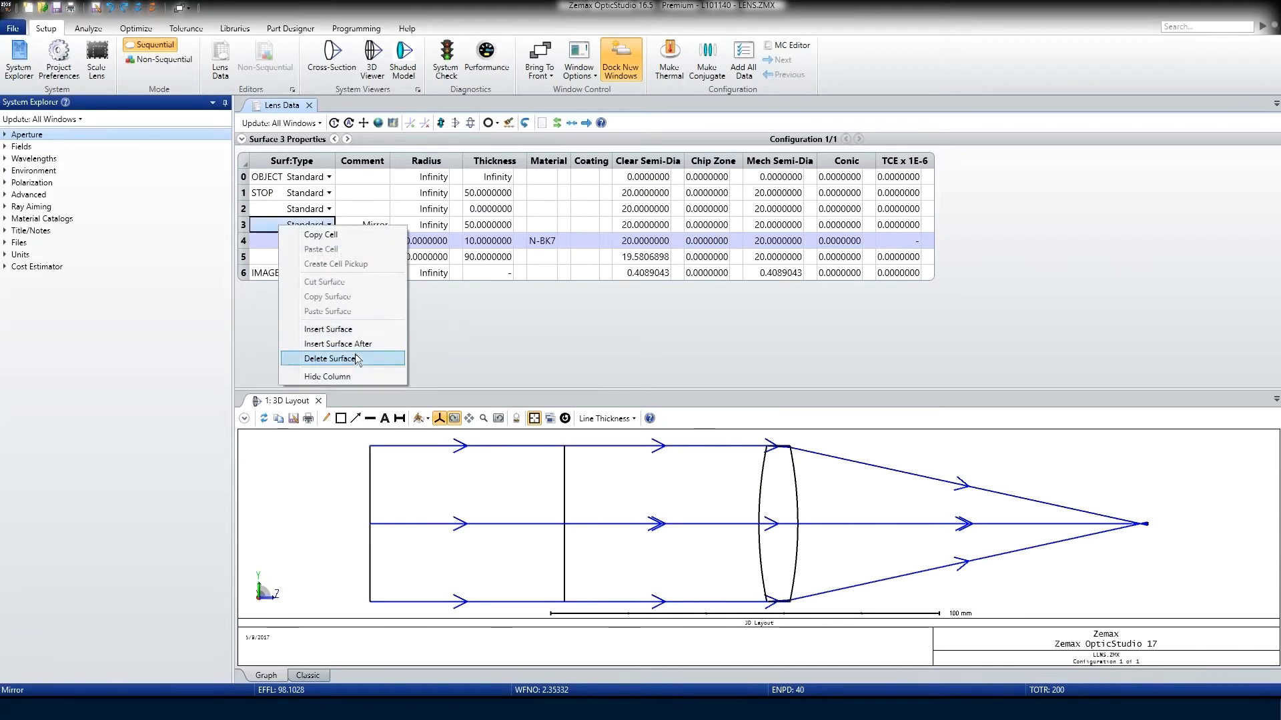
left_click(352, 347)
Change the surface type of the new surfaces 2 and 4 around the mirror to Coordinate Break
left_click(360, 226)
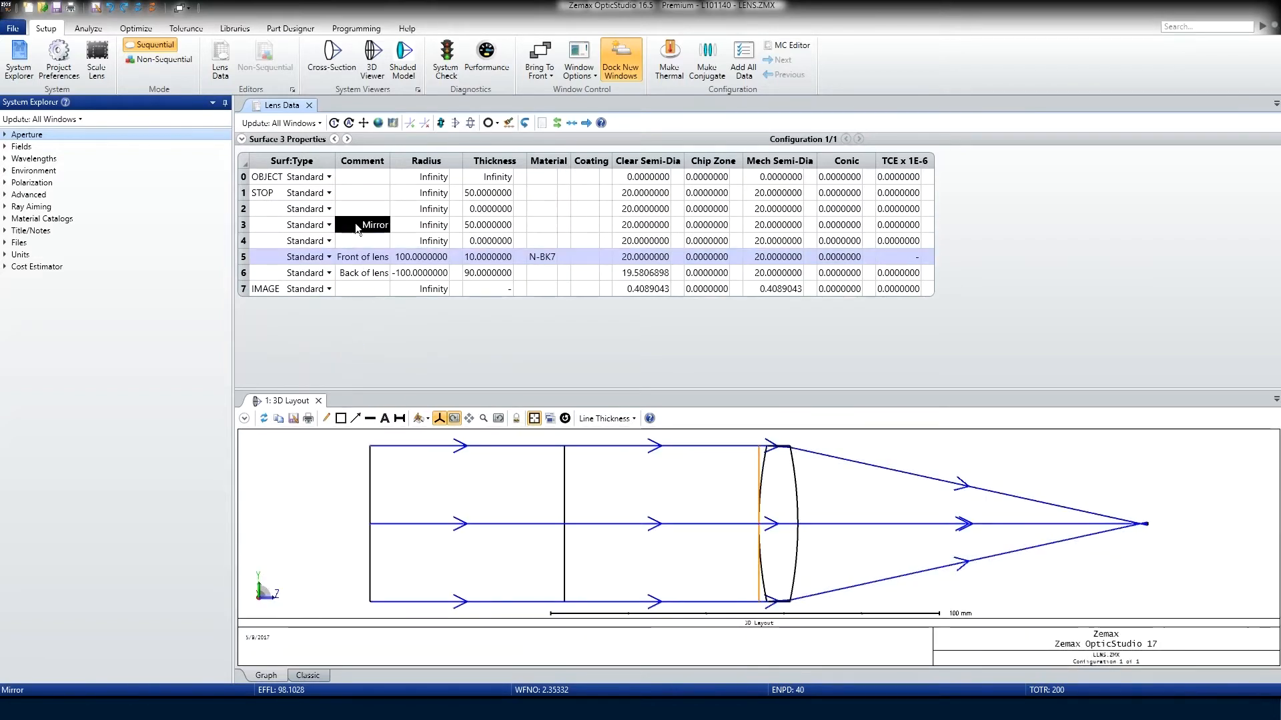
left_click(361, 208)
key("Left")
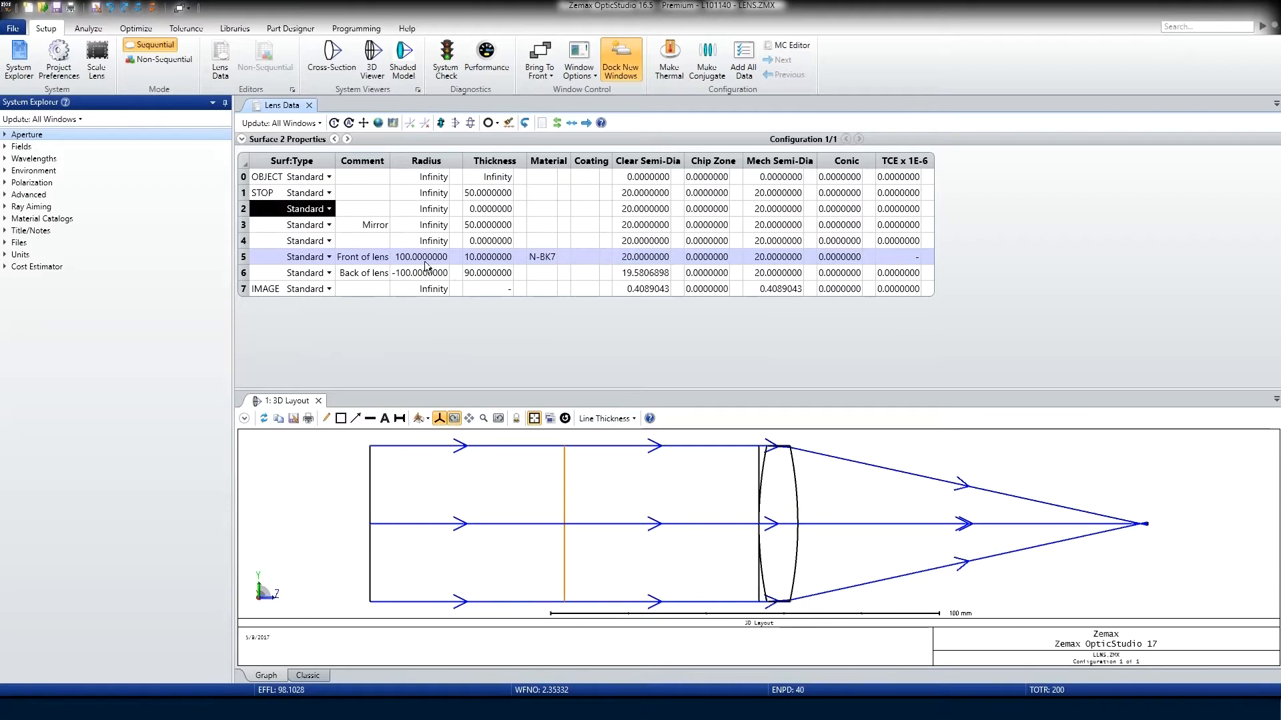
type("coordinate")
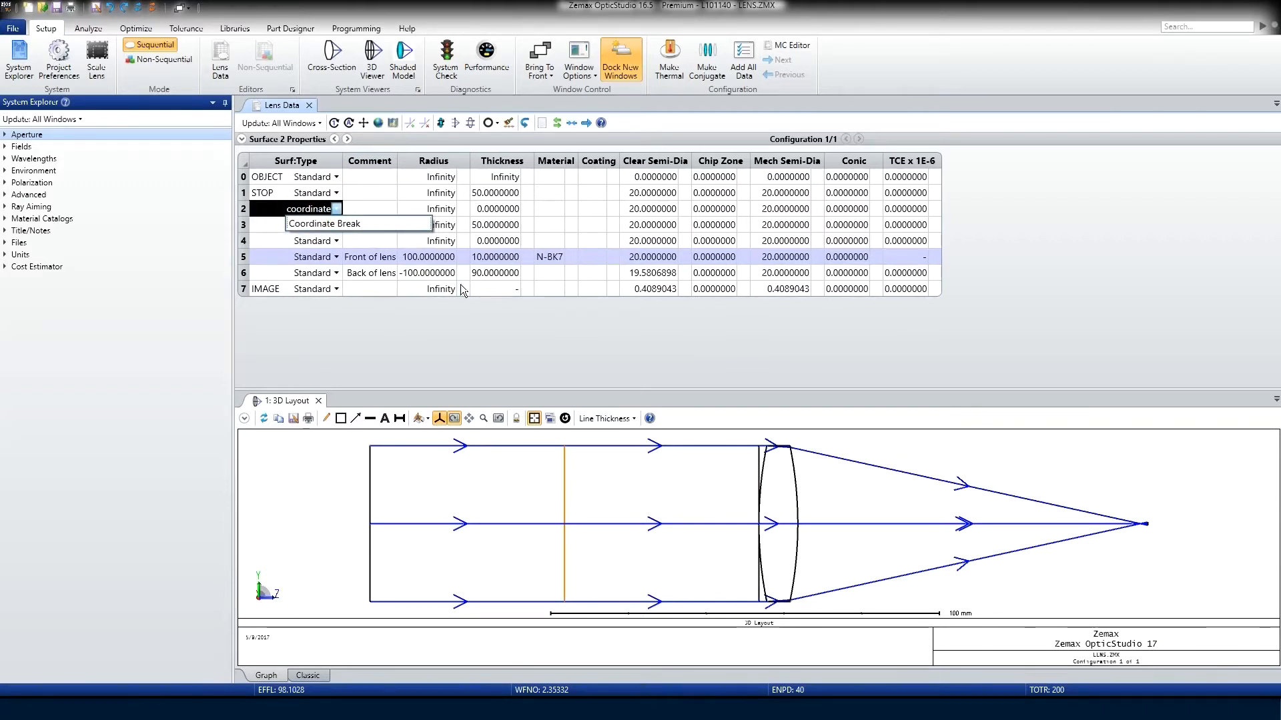
key("Return")
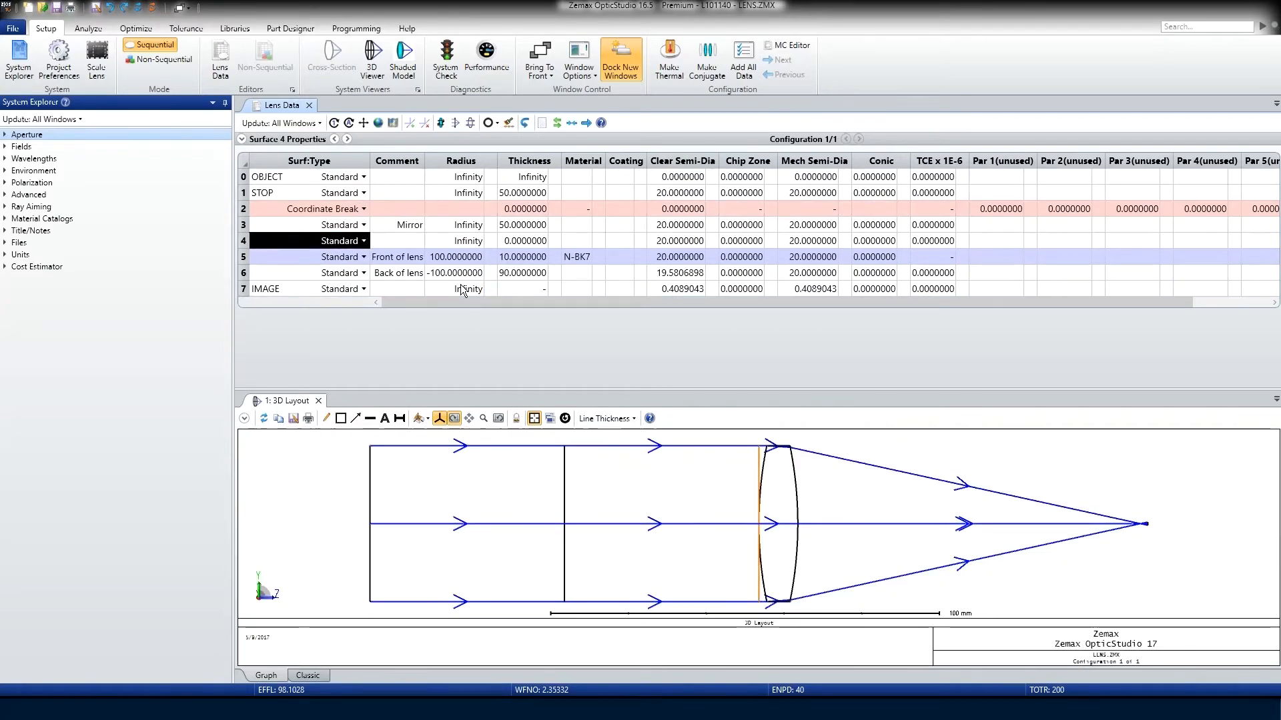
type("coor")
key("Return")
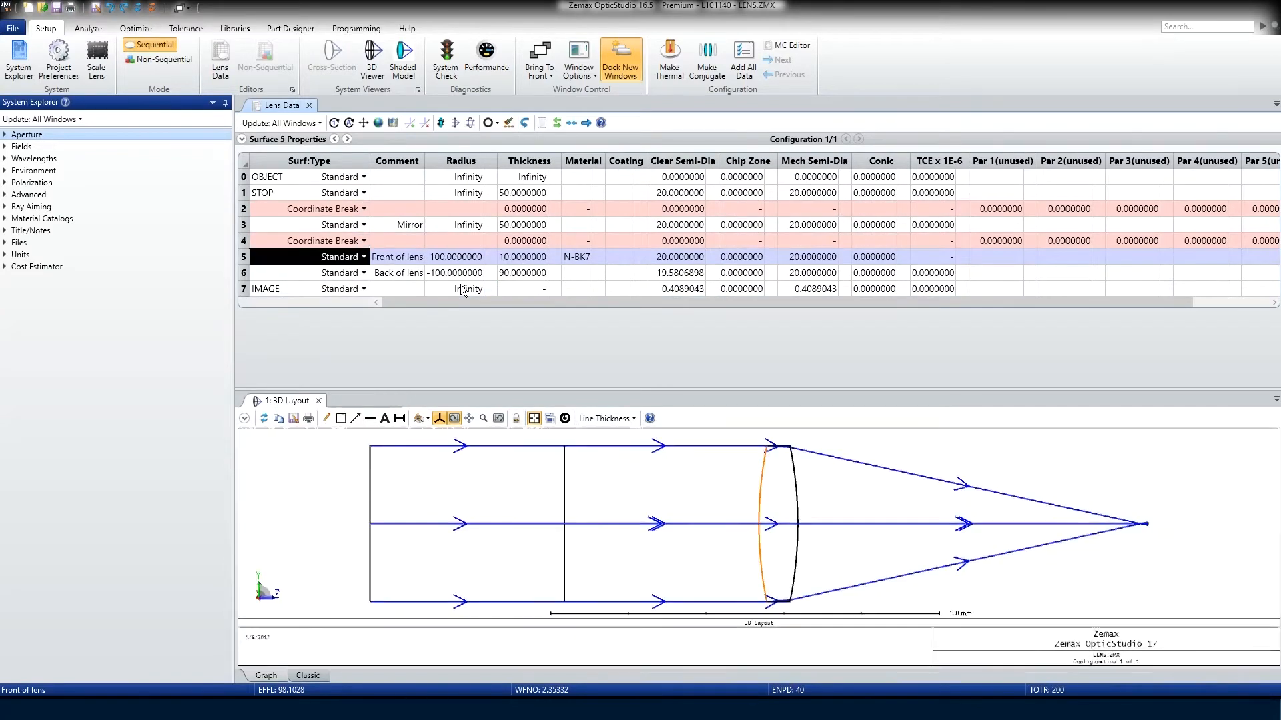
Set Tilt About X to -45 on both coordinate breaks, surfaces 2 and 4
left_click(1001, 209)
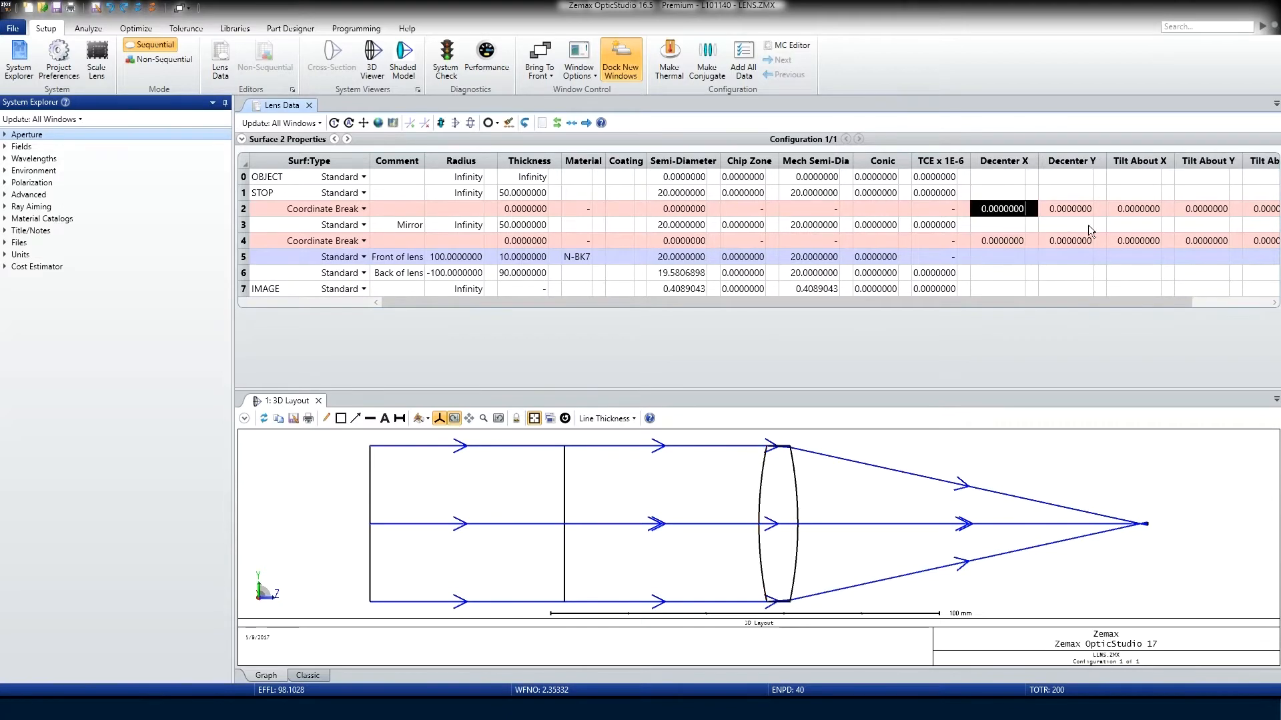
left_click(1204, 210)
left_click(1136, 211)
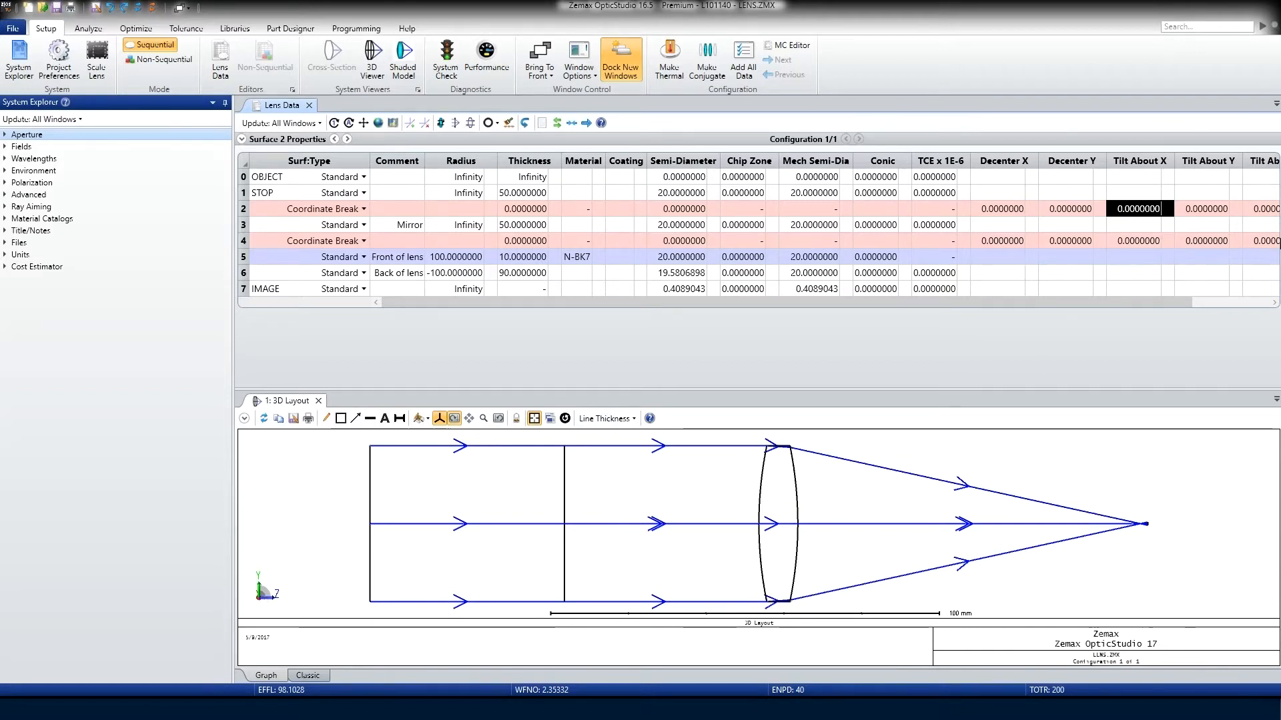
type("-45")
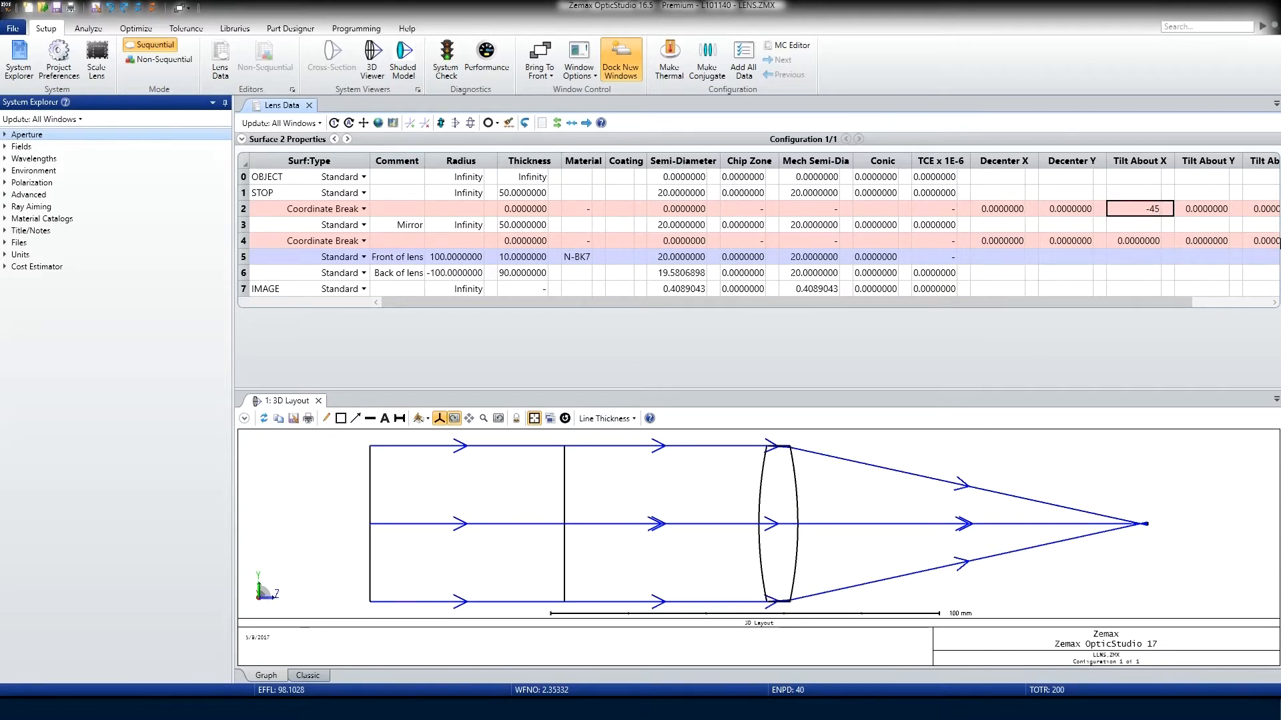
key("Return")
key("Down")
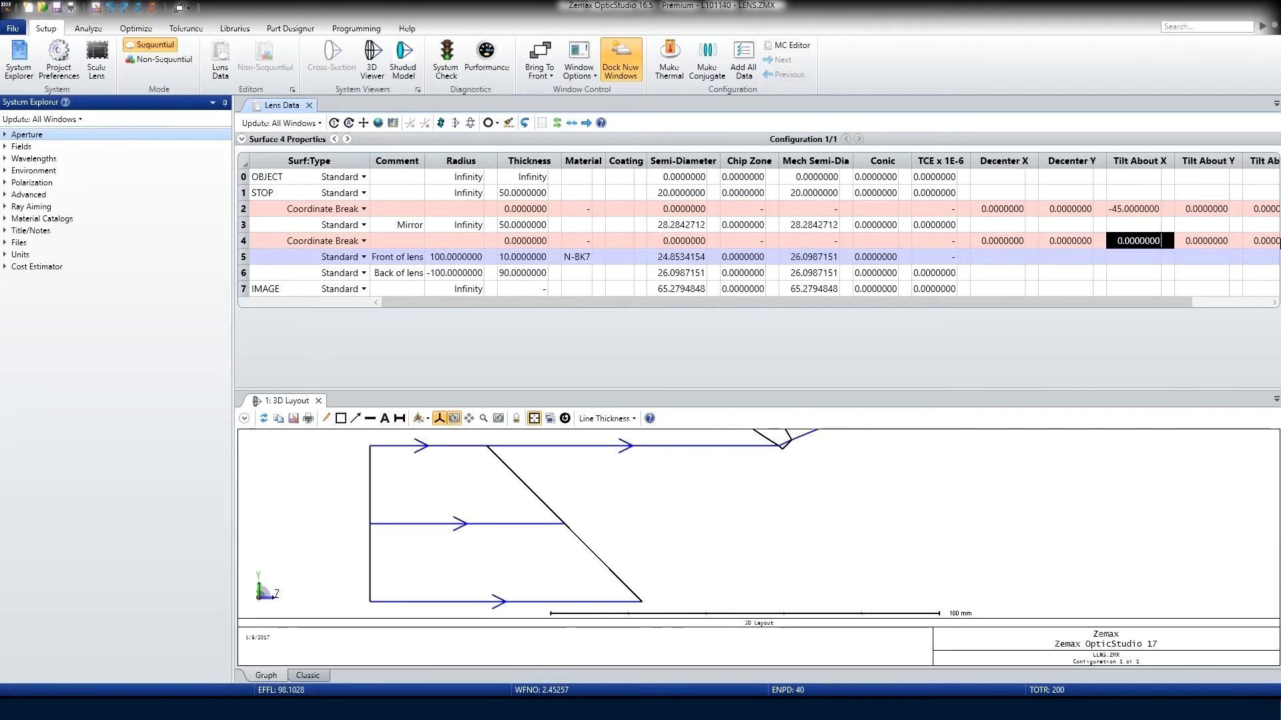
type("-45")
key("Return")
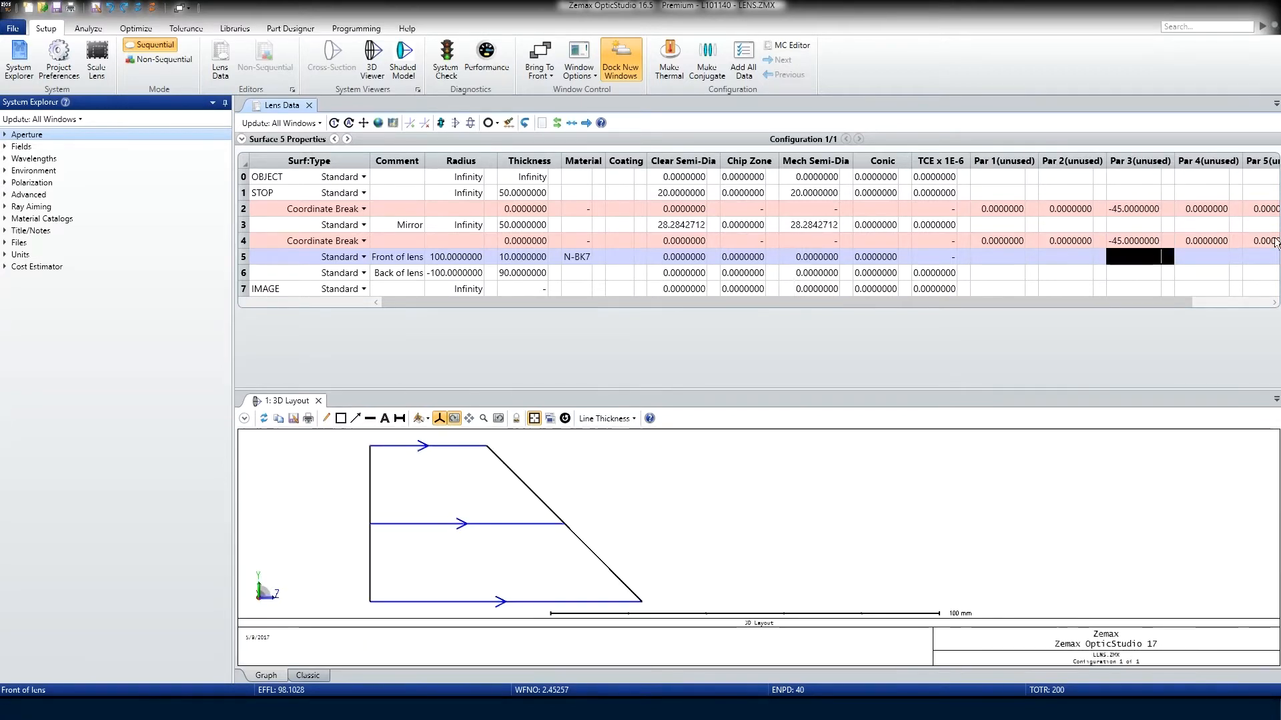
Assign the material MIRROR to the mirror surface and refit the 3D layout to the whole system
left_click(577, 225)
type("mirror")
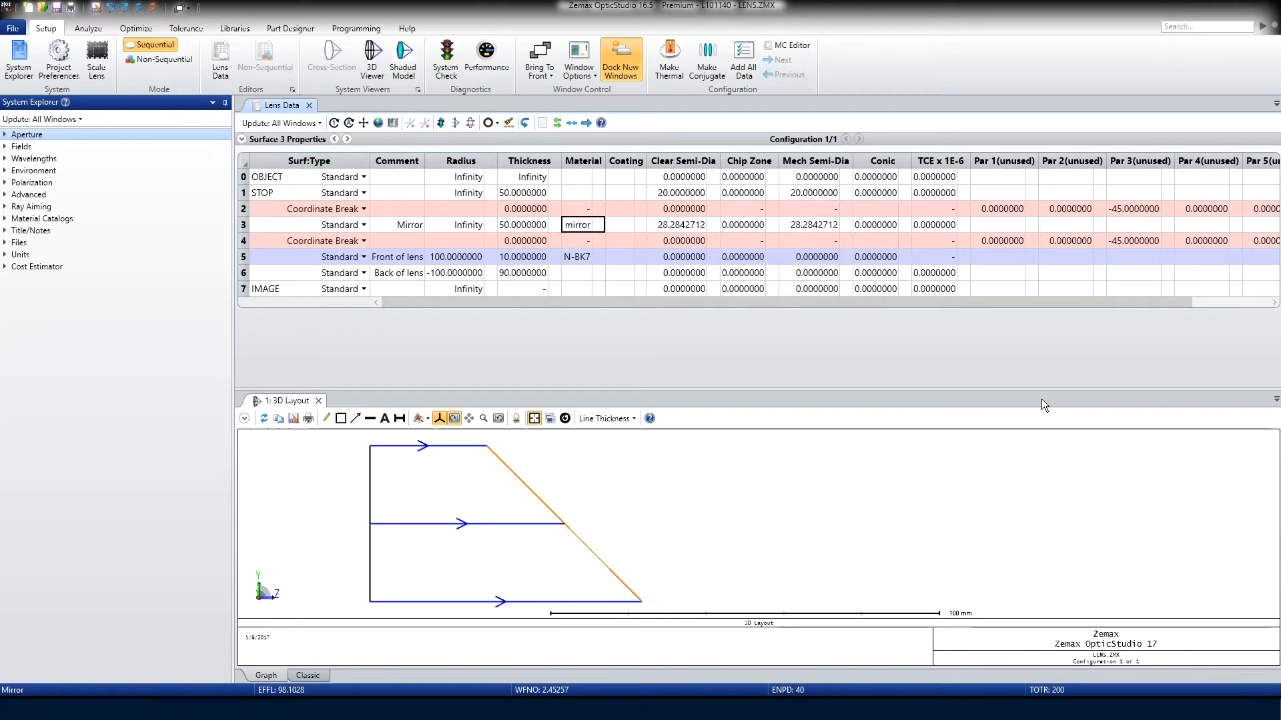
key("Return")
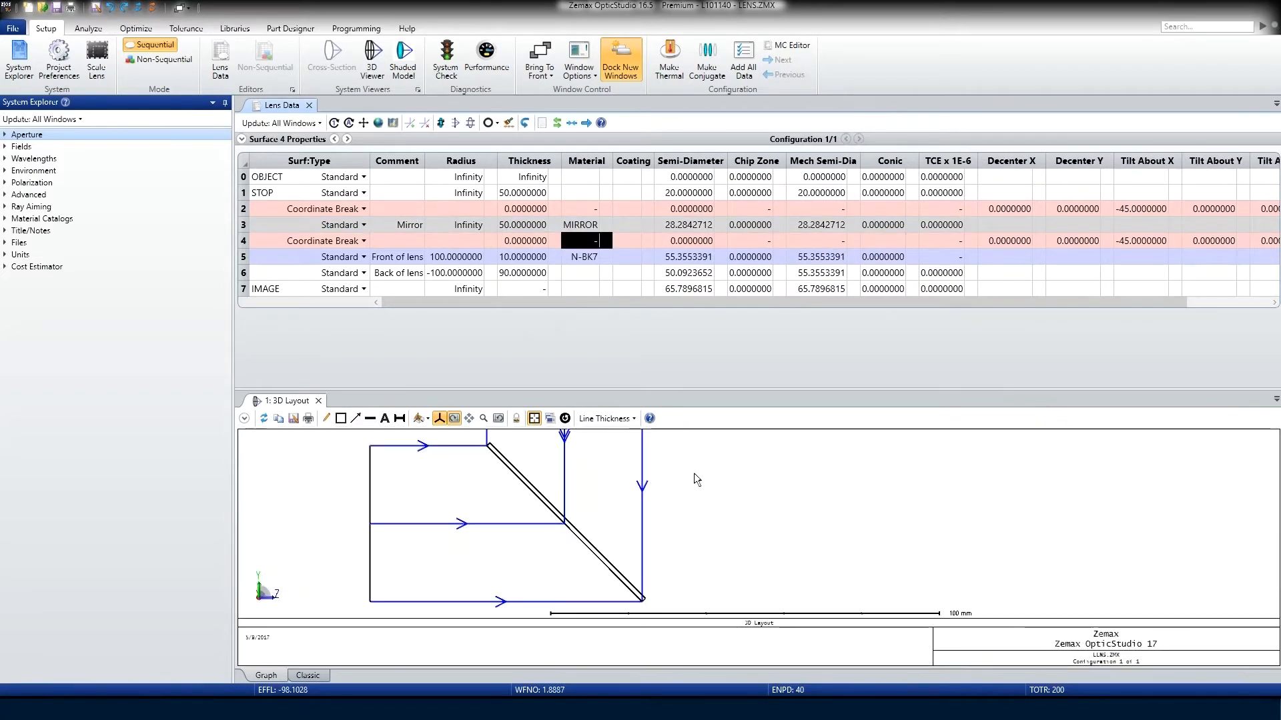
left_click(565, 419)
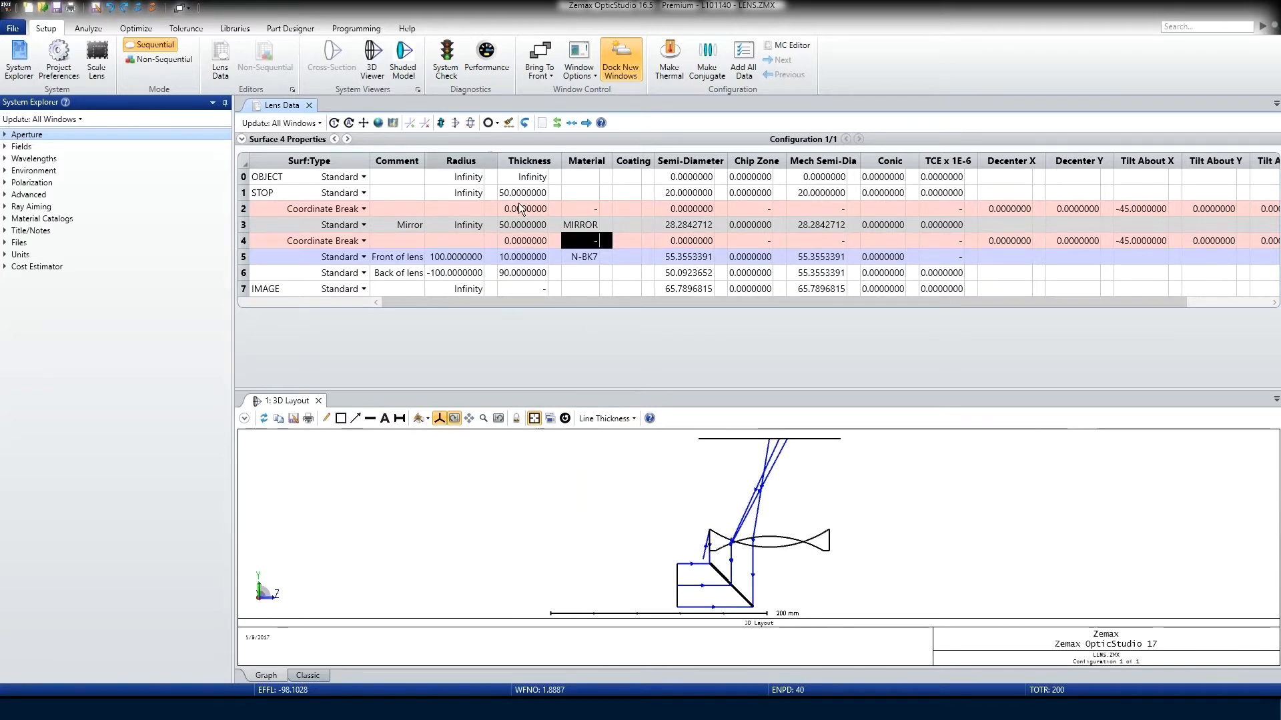
Set the thickness of the coordinate break after the mirror to -50 and the mirror's own thickness to 0
left_click(582, 226)
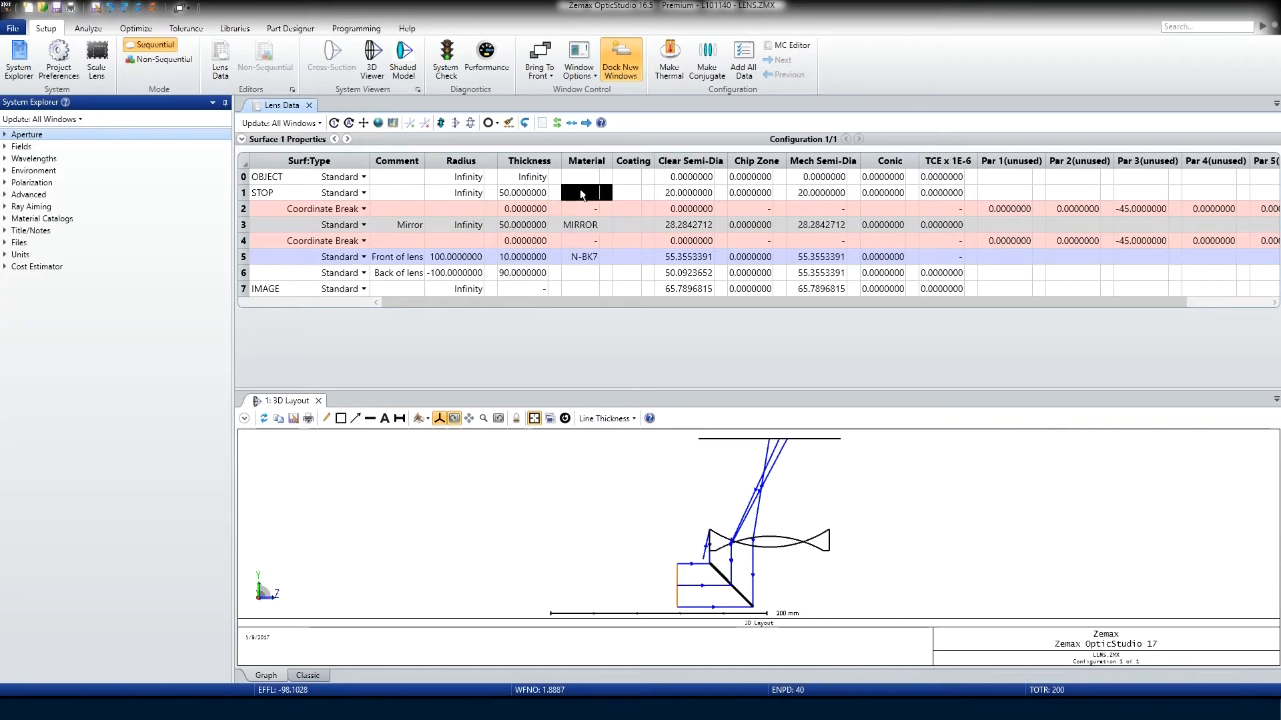
left_click(524, 228)
left_click(530, 243)
left_click(533, 227)
left_click(534, 239)
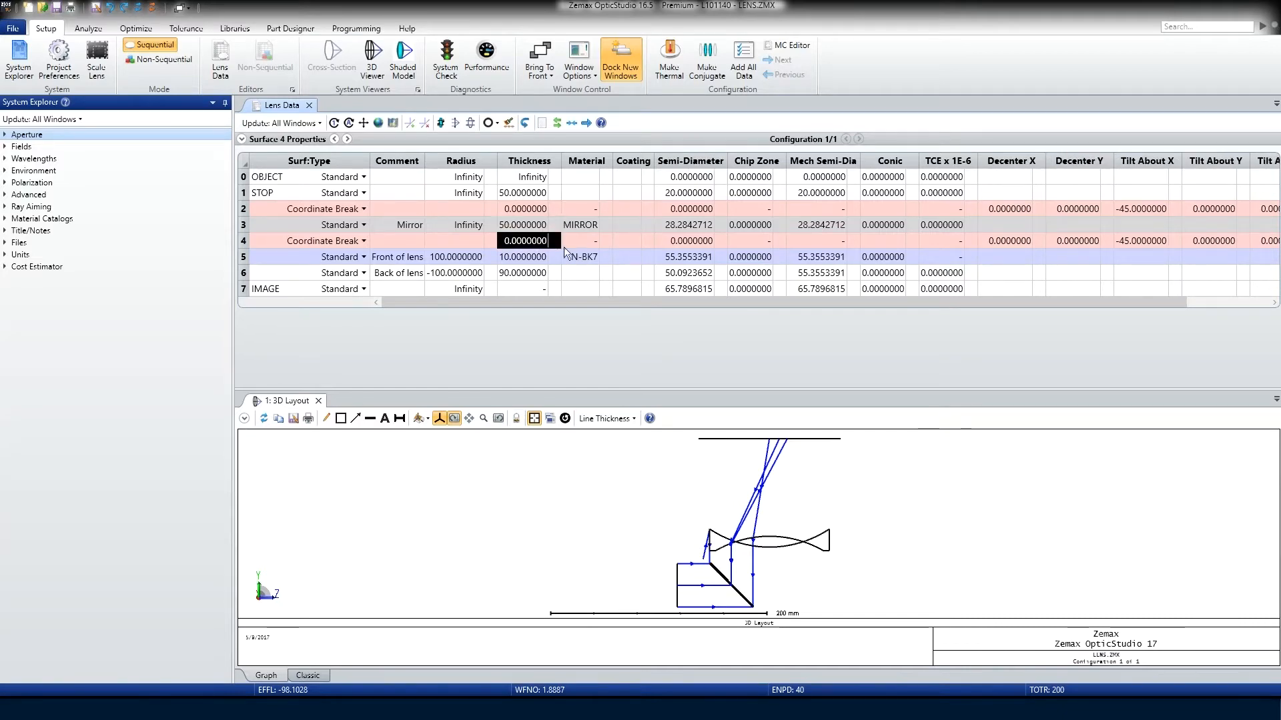
type("-50")
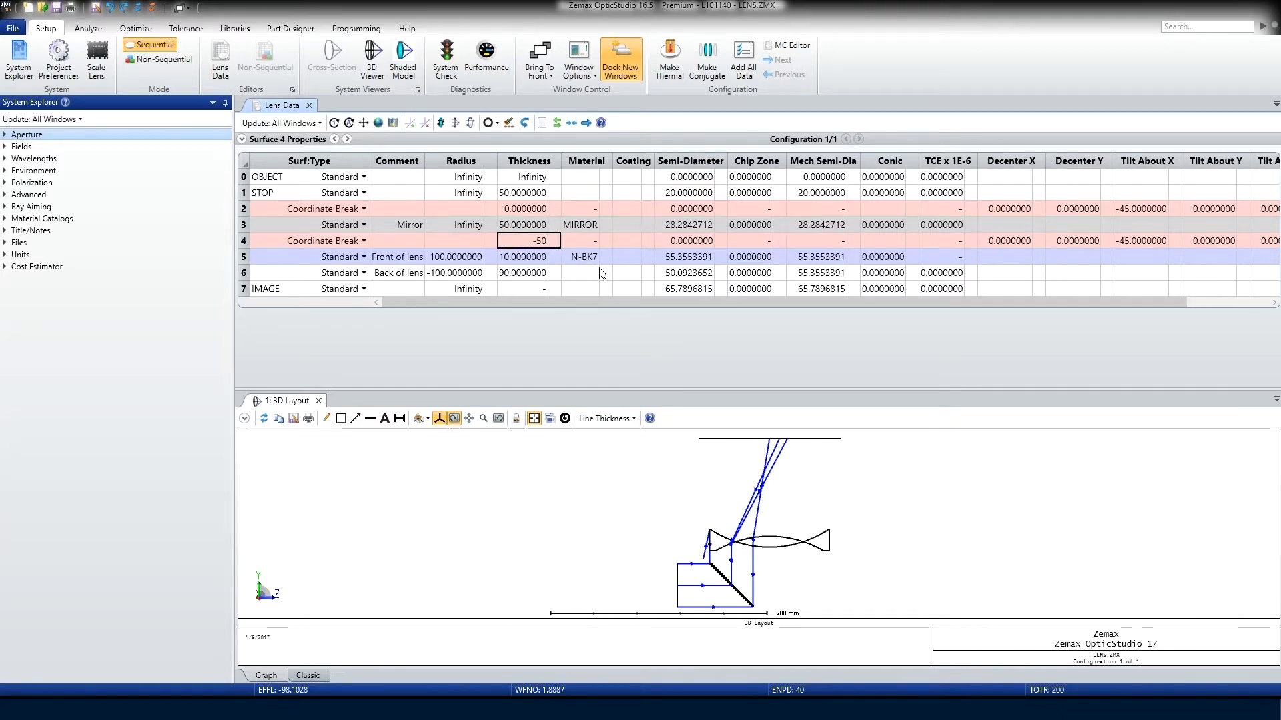
key("Return")
left_click(539, 225)
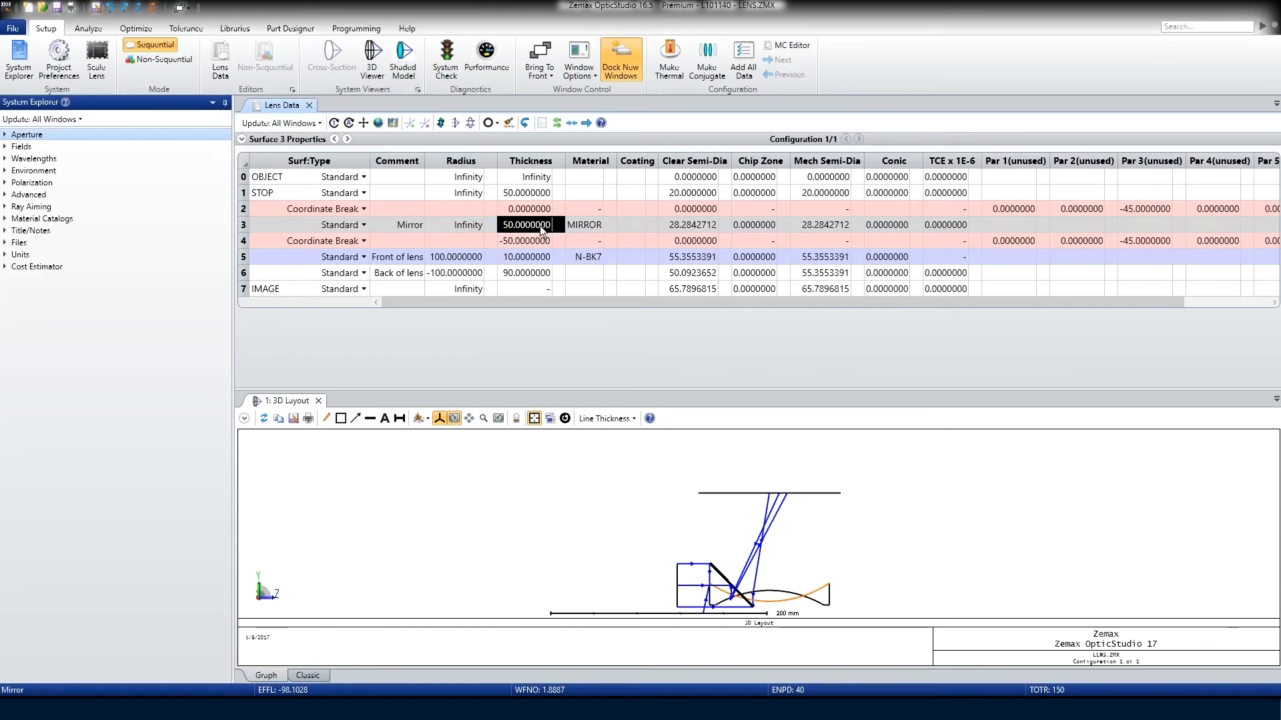
type("0")
key("Return")
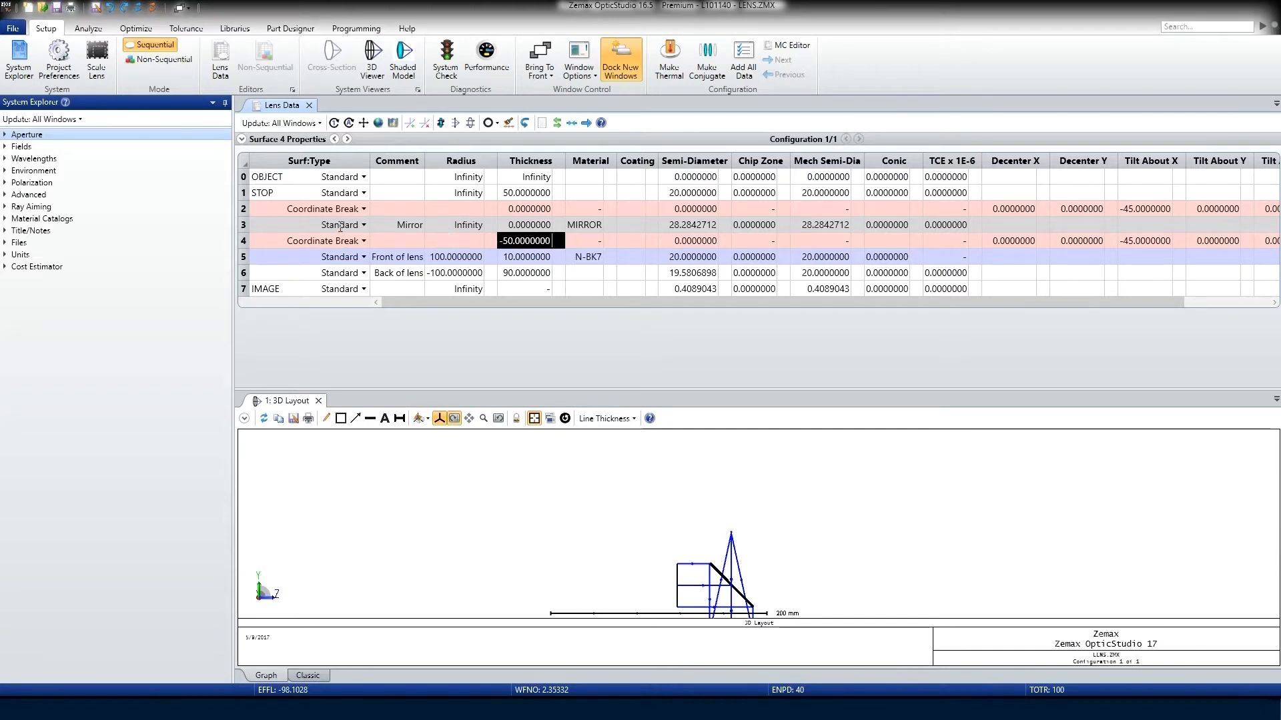
Reverse the lens curvatures by setting the front of lens radius to -100 and the back of lens radius to 100
left_click(398, 227)
left_click(407, 242)
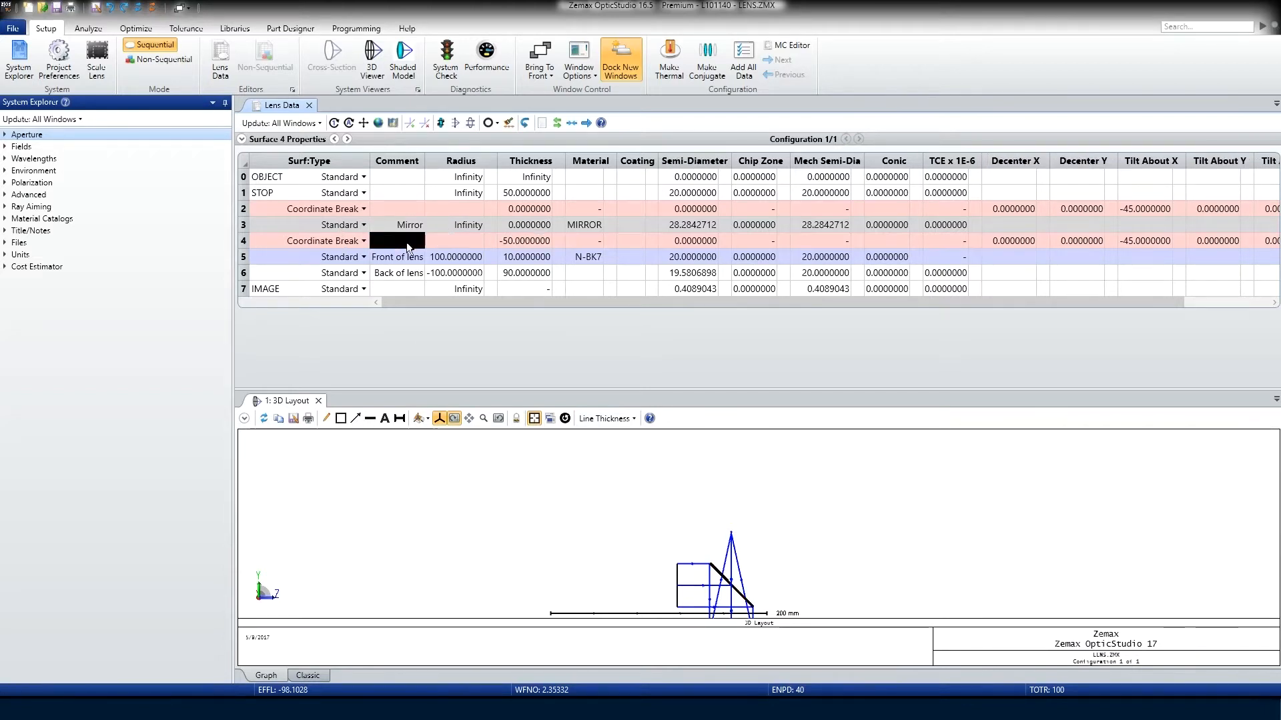
scroll(738, 532, "up", 2)
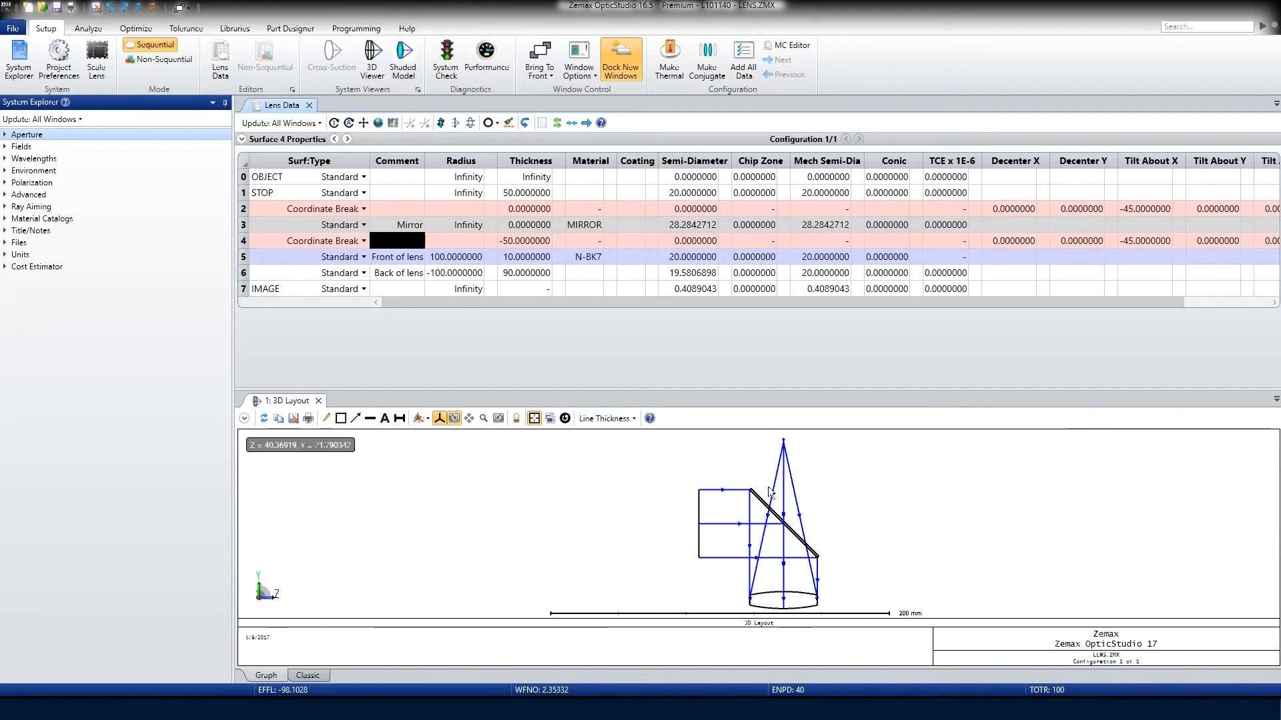
left_click(531, 260)
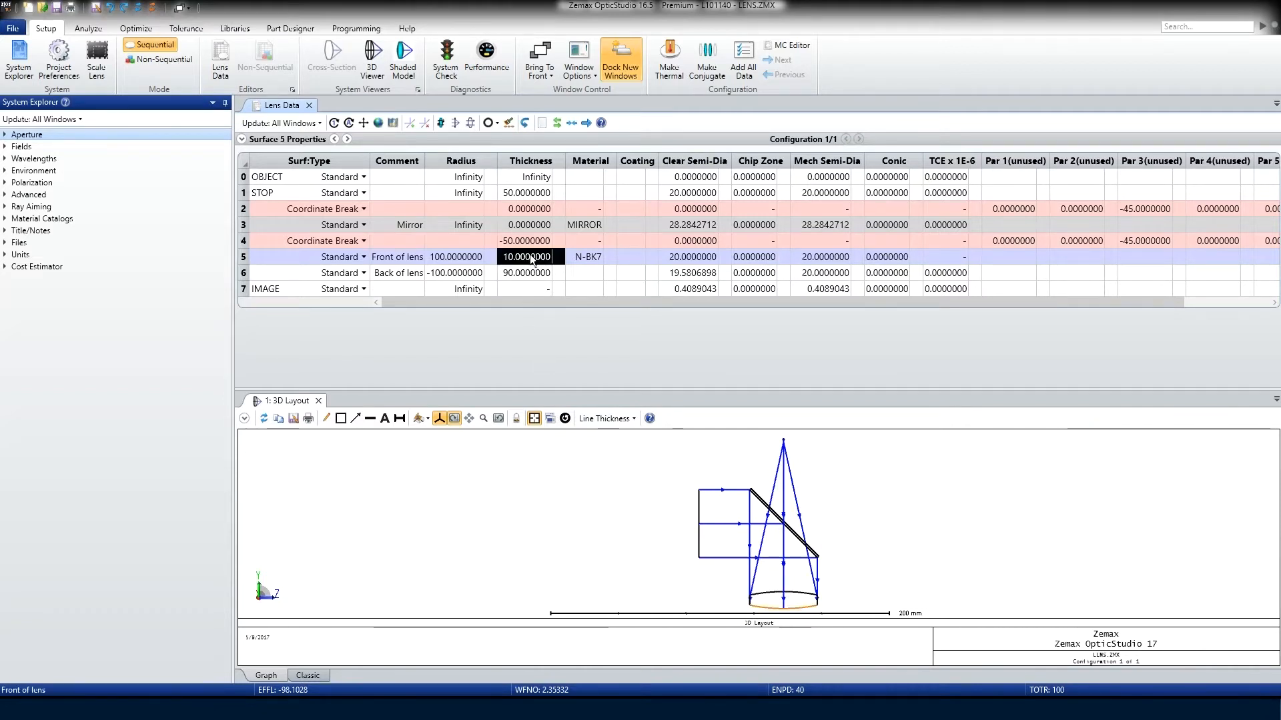
left_click(455, 259)
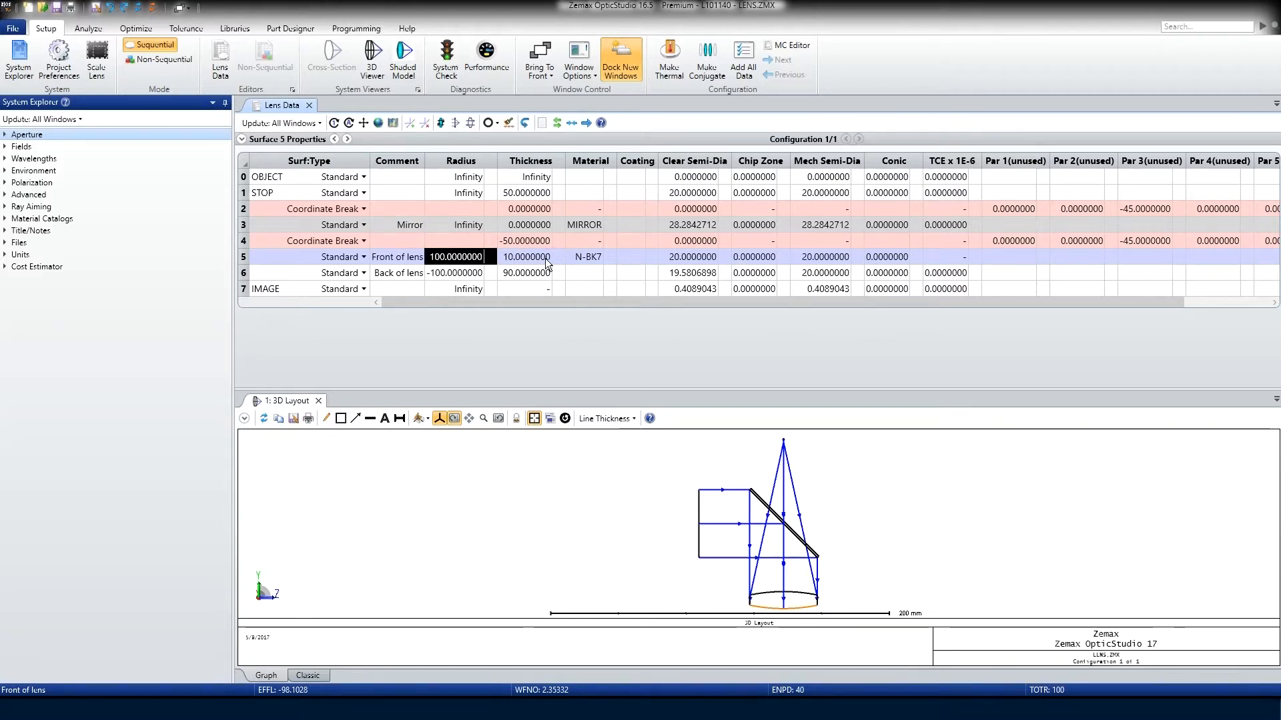
type("-100")
key("Down")
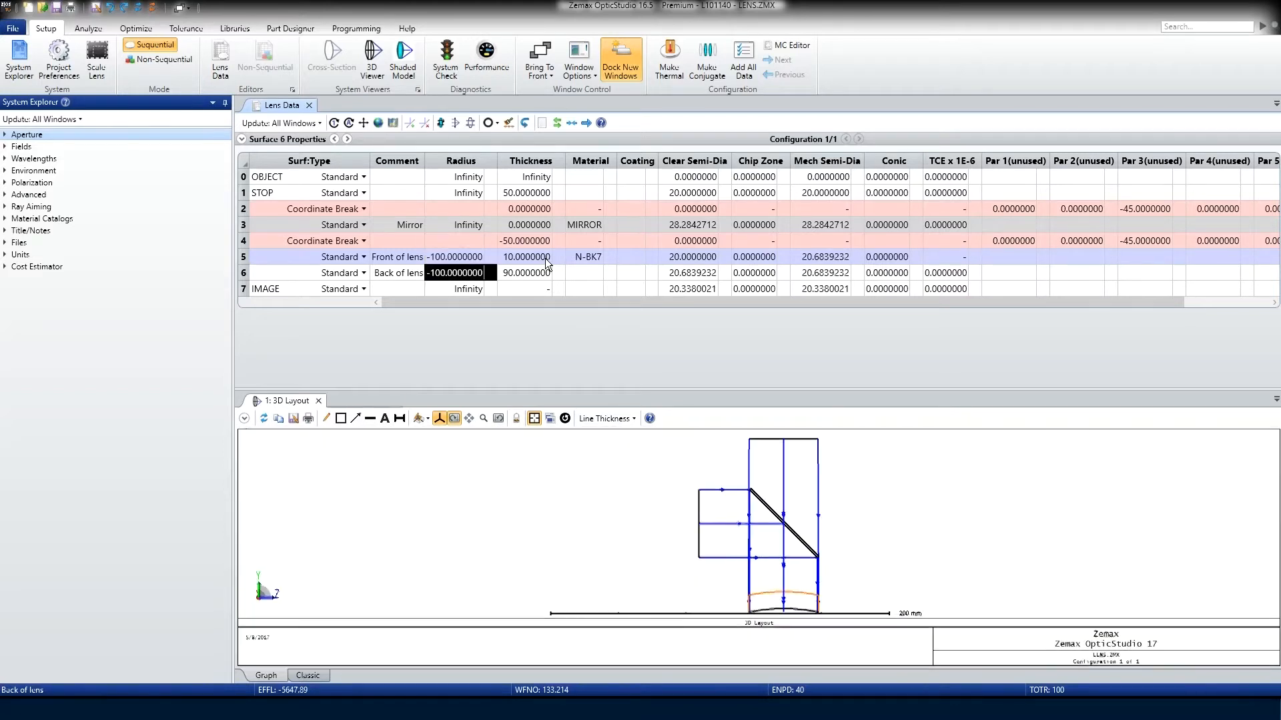
type("100")
key("Return")
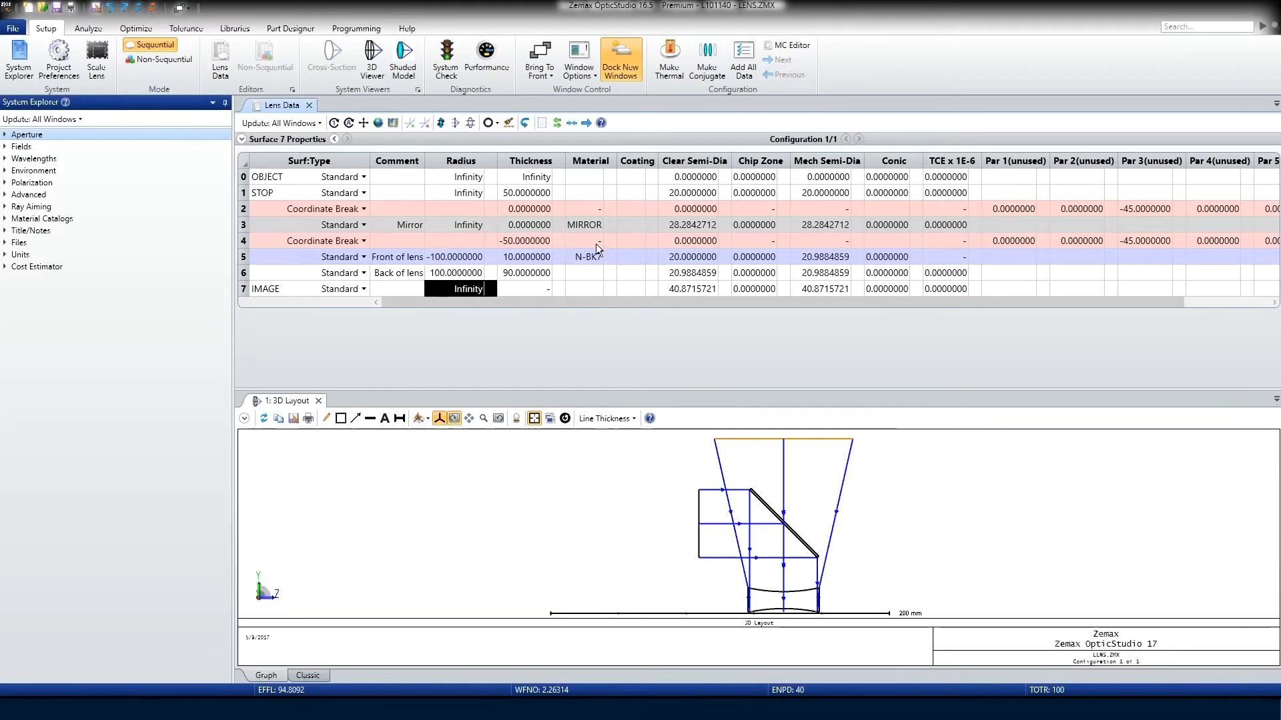
Set the front of lens thickness to -10 and the back of lens thickness to -90, and refit the 3D layout
left_click(544, 258)
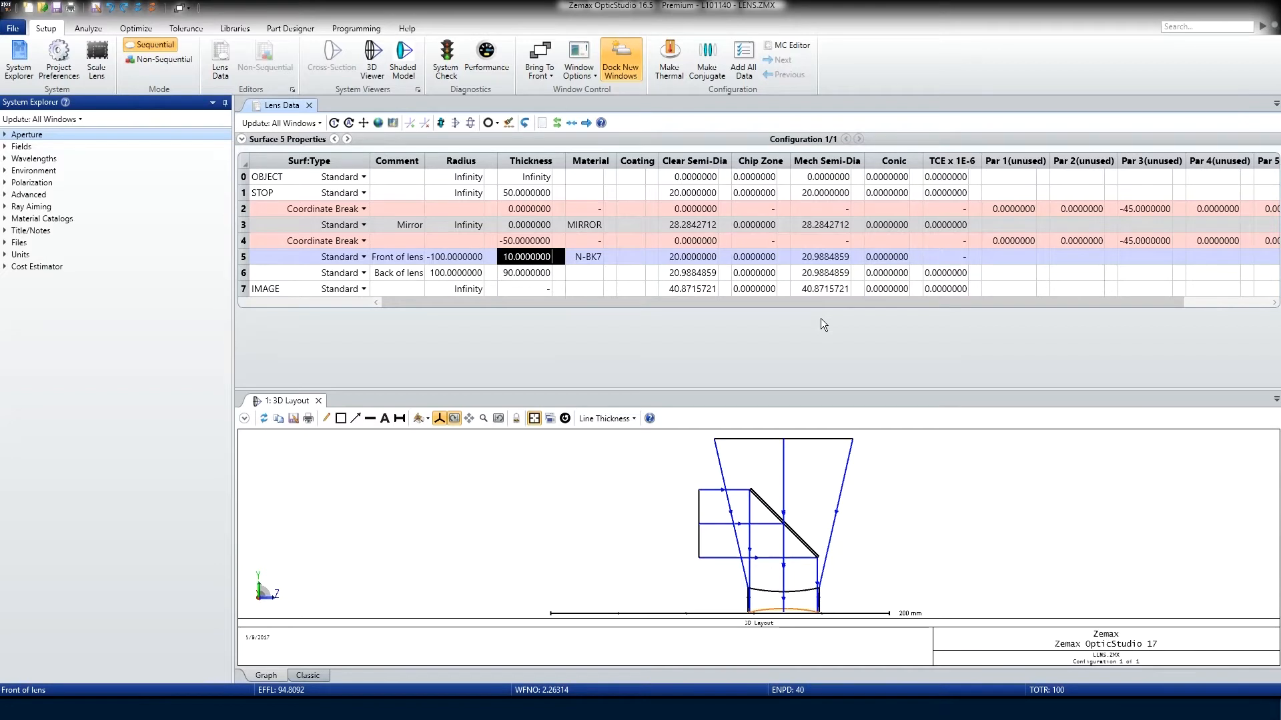
type("-10")
key("Return")
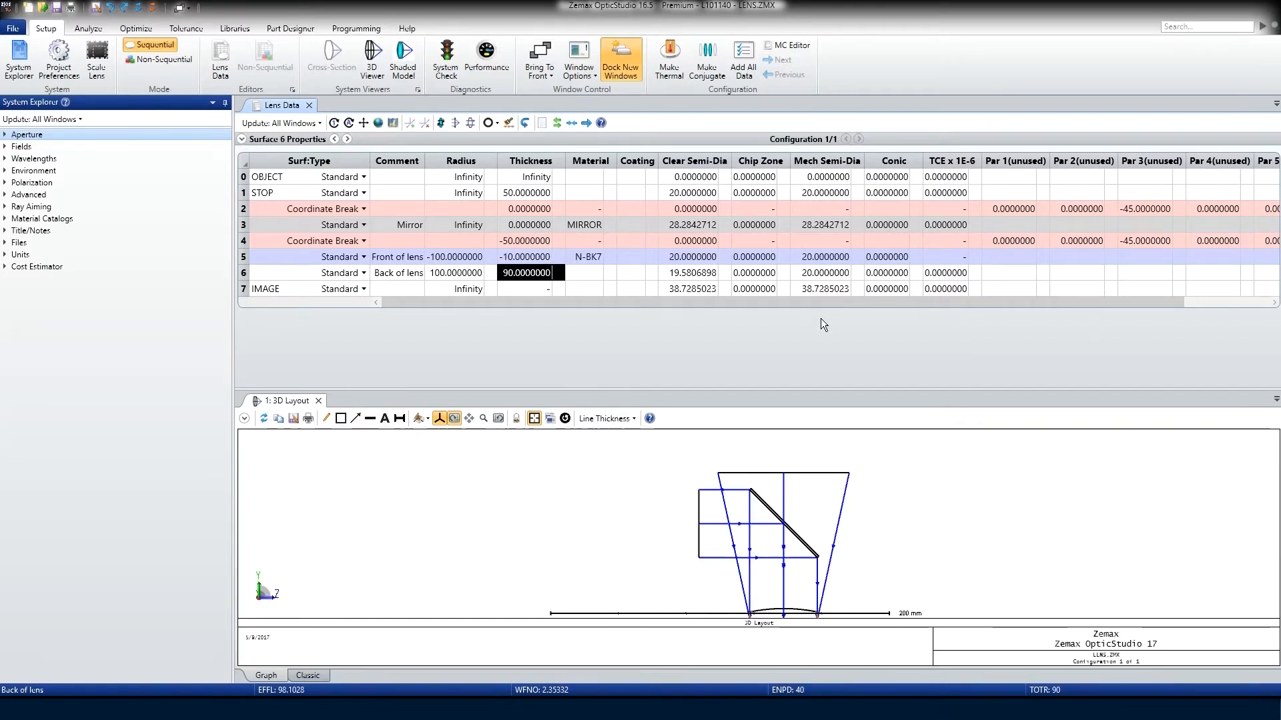
type("-90")
key("Return")
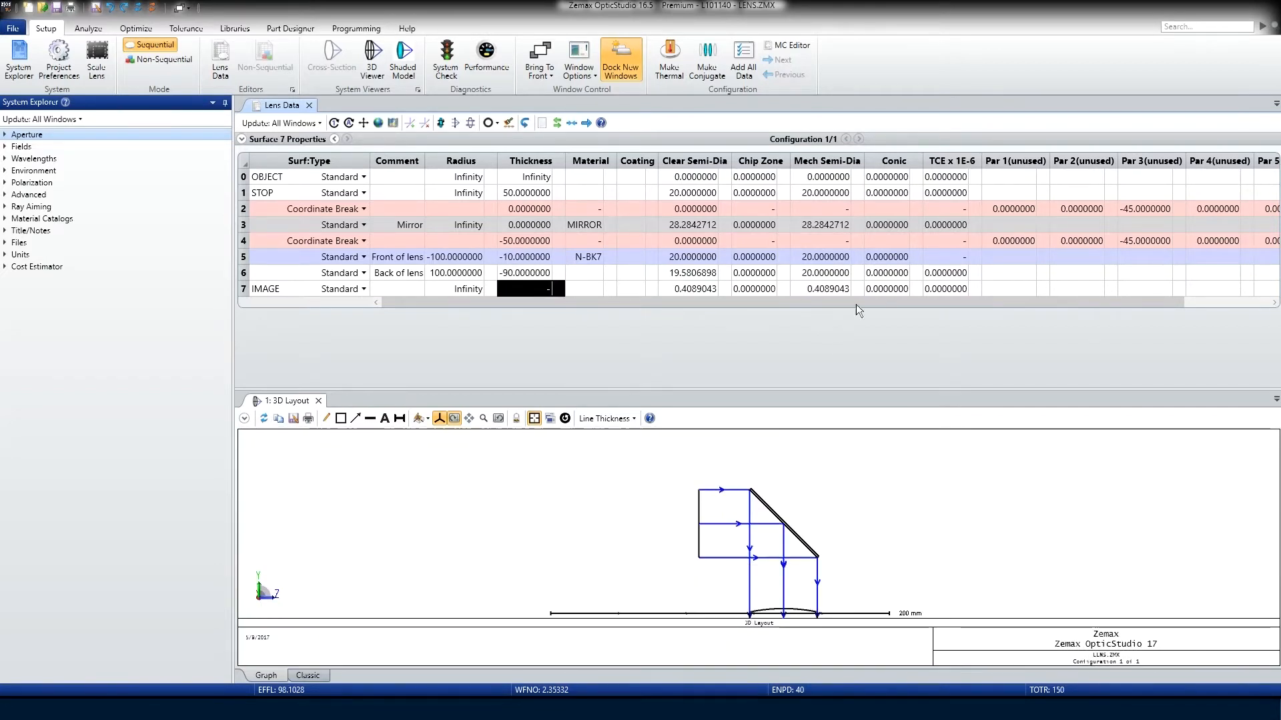
left_click(565, 418)
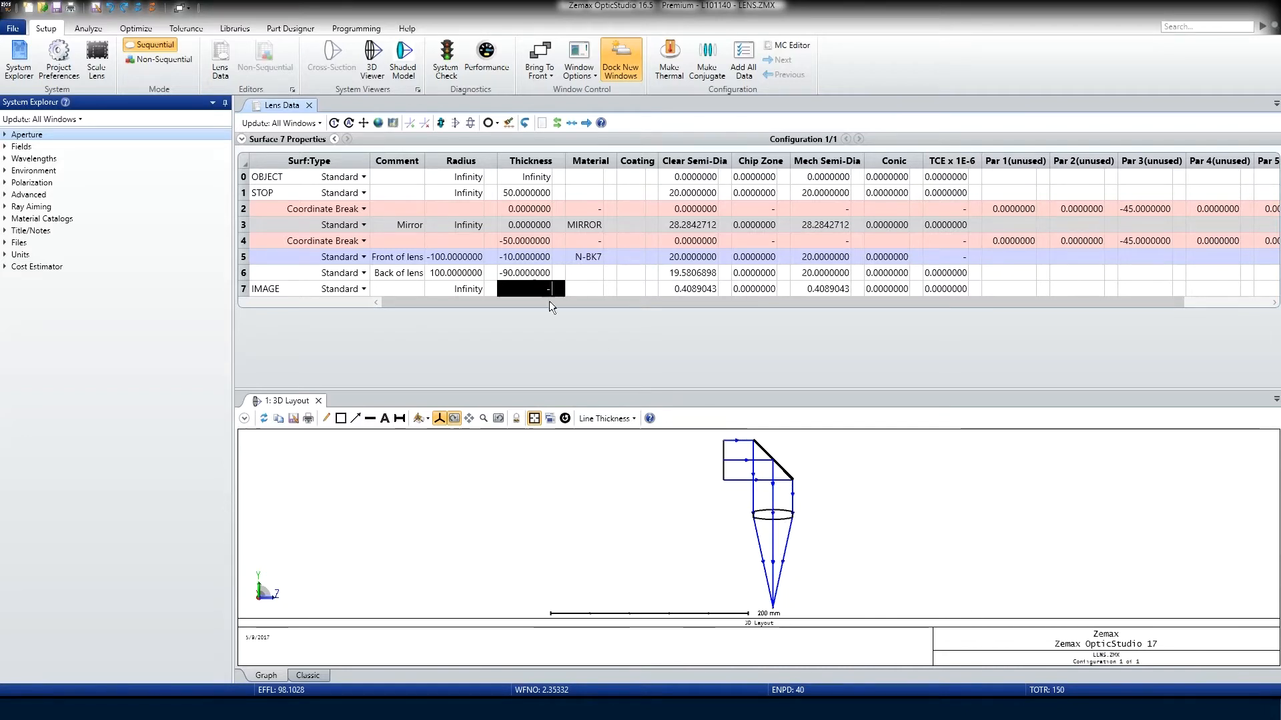
left_click(526, 262)
left_click(532, 243)
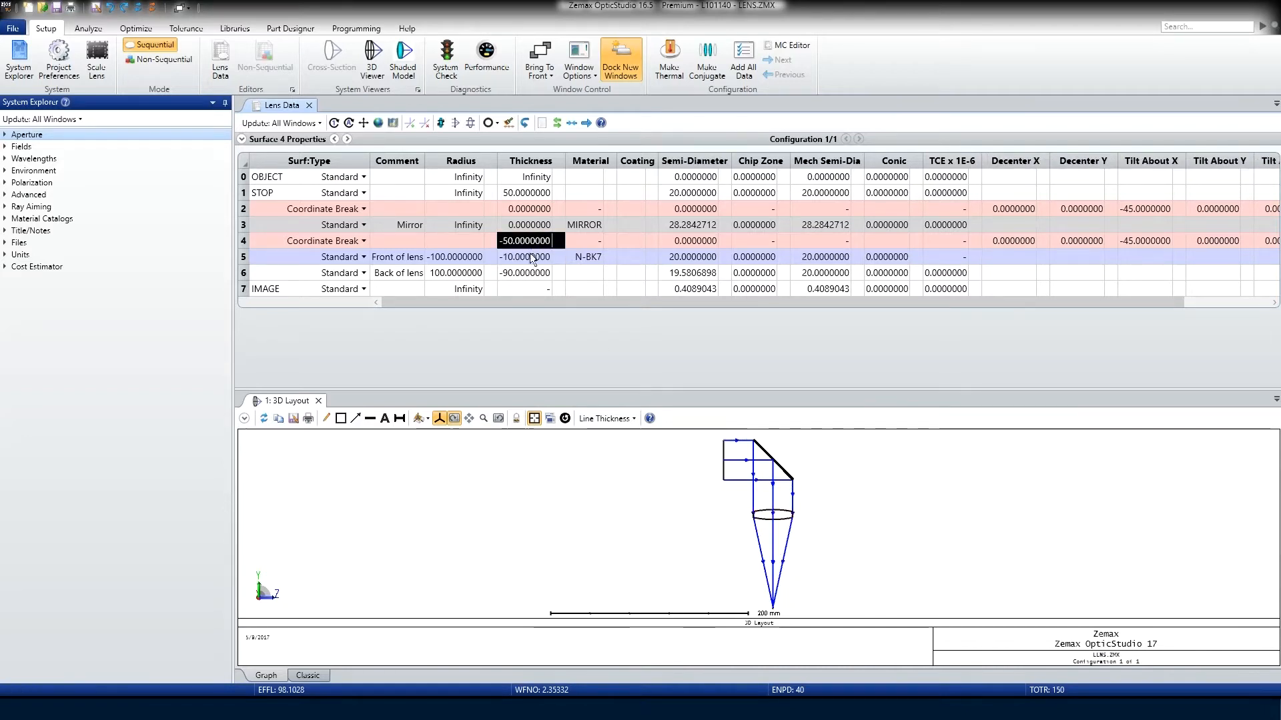
left_click(536, 279)
left_click(477, 278)
left_click(476, 260)
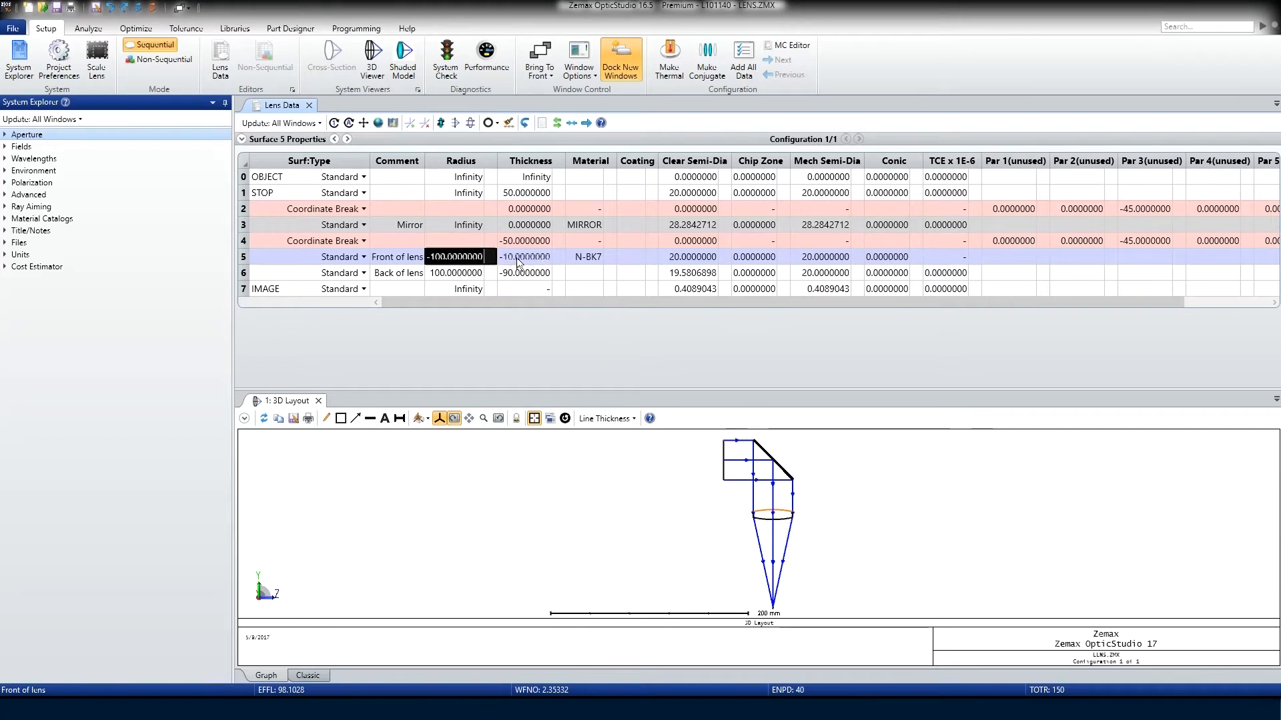
left_click(527, 242)
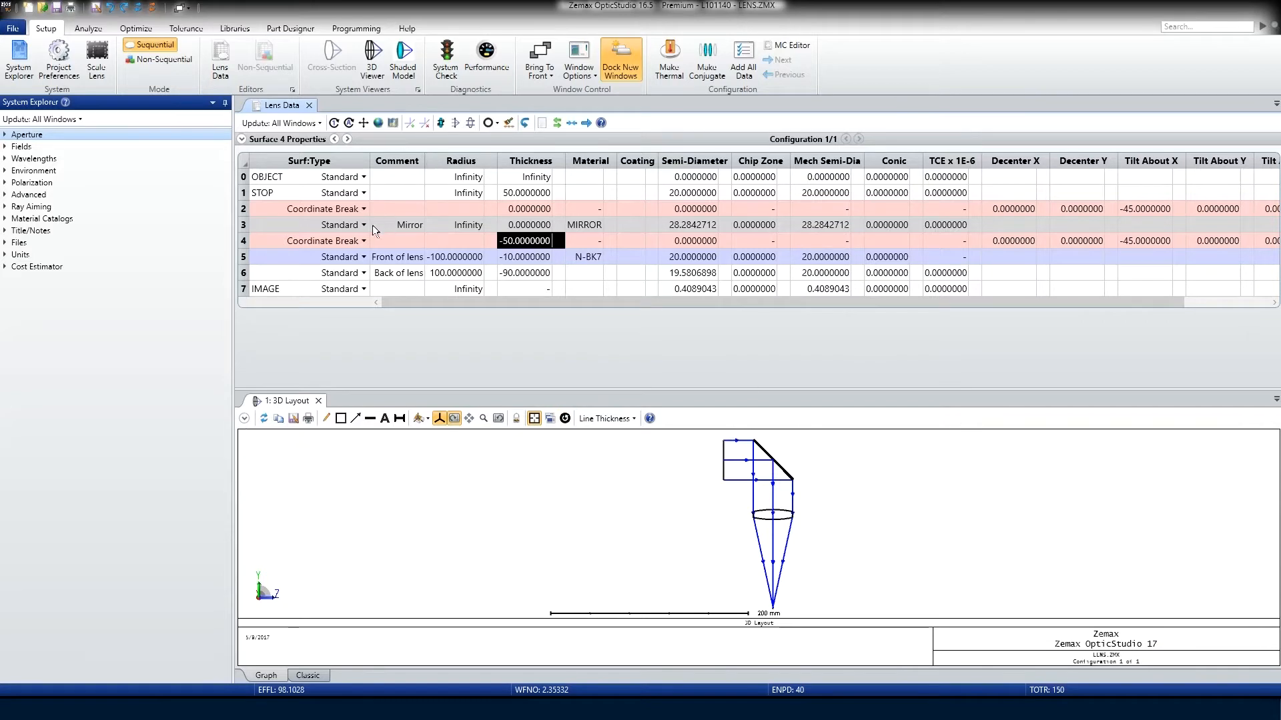
Insert one new surface directly before the mirror and another directly after it
left_click(313, 225)
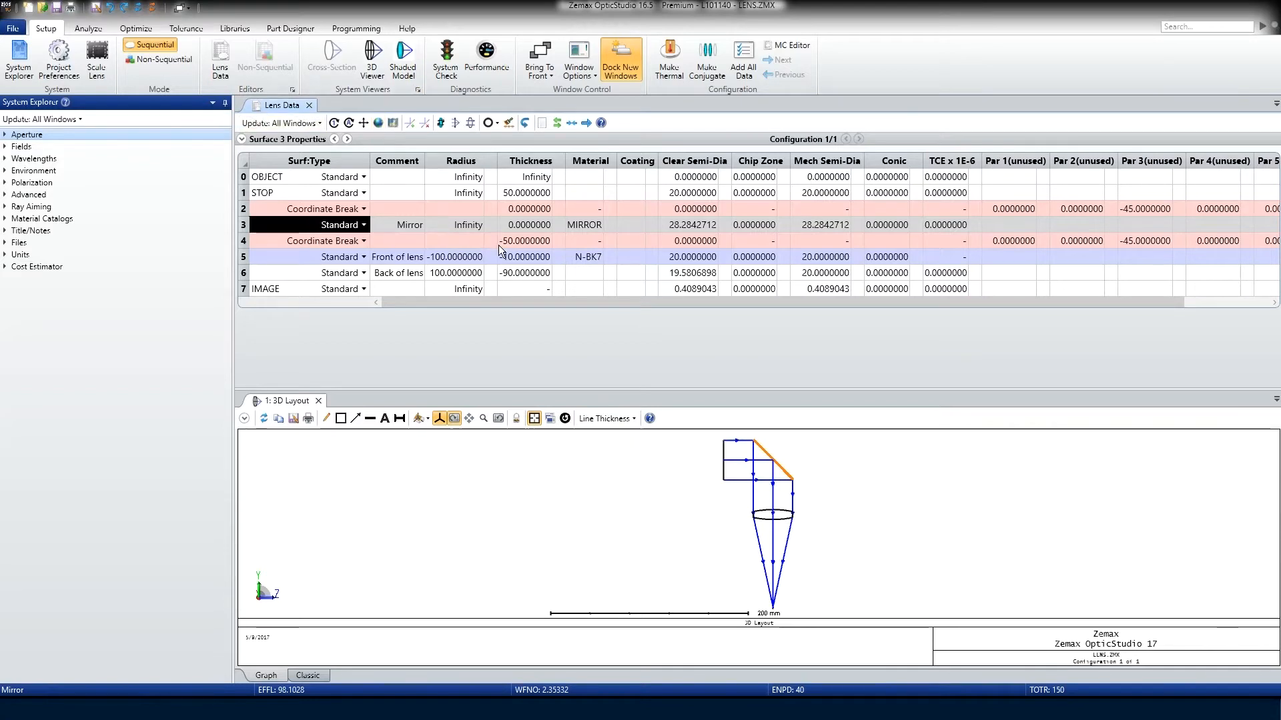
right_click(324, 220)
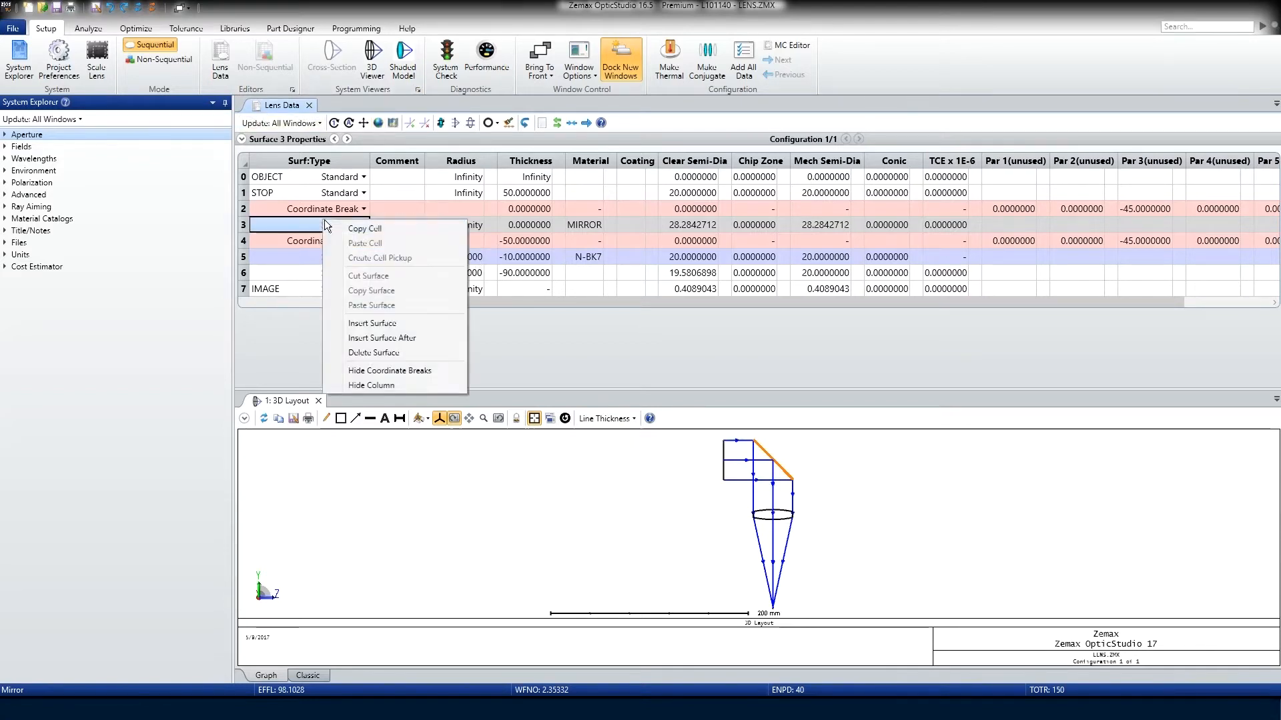
left_click(391, 327)
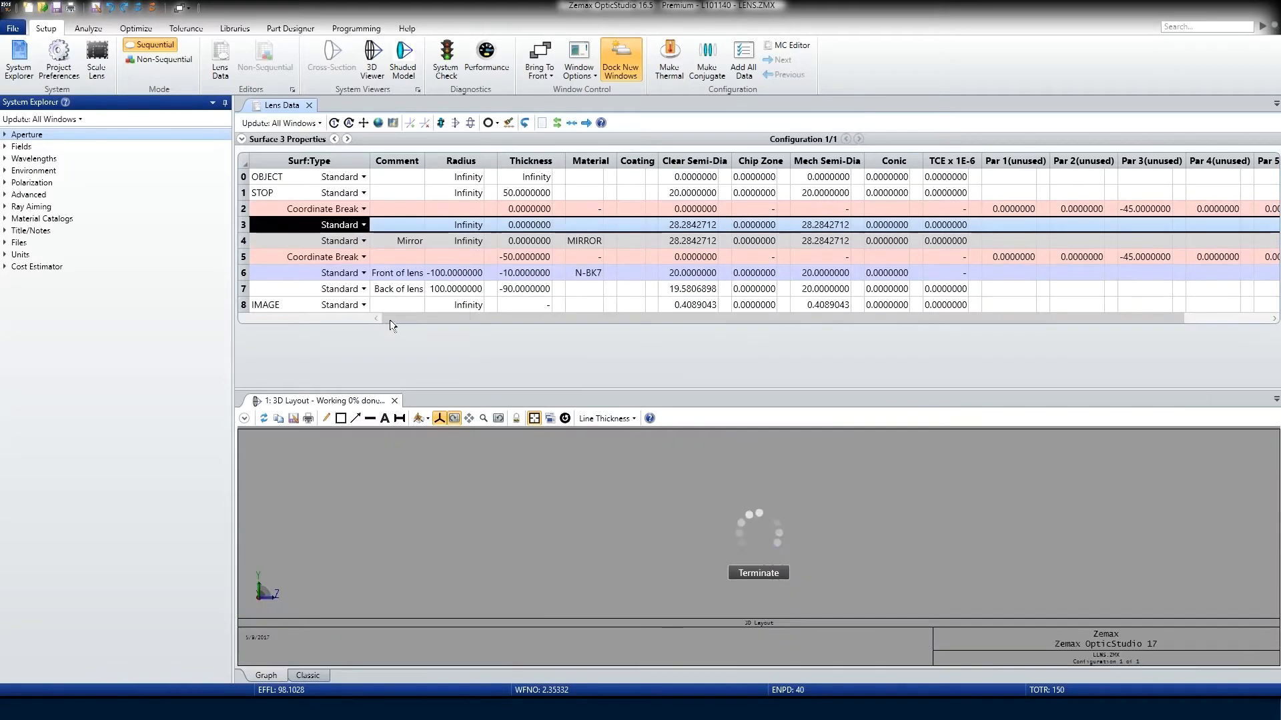
right_click(321, 245)
left_click(320, 243)
right_click(316, 244)
left_click(379, 362)
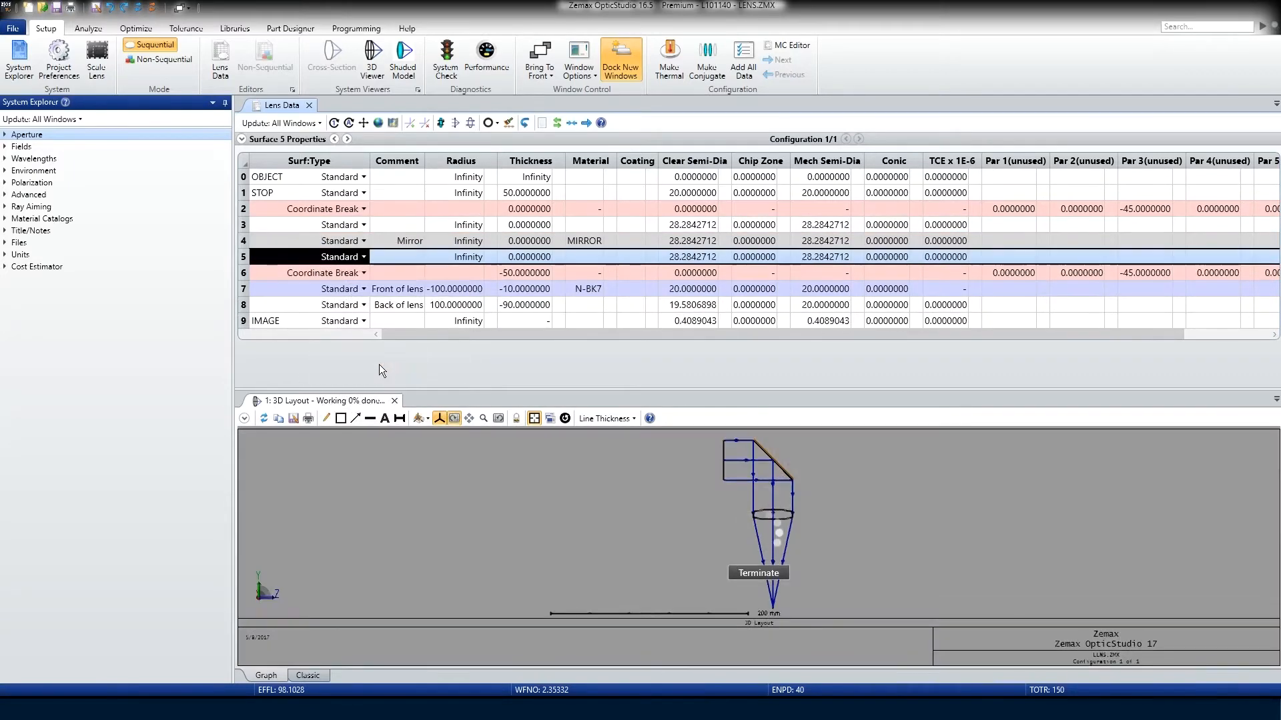
Change the surface type of both new surfaces around the mirror to Coordinate Break
key("Up")
key("Up")
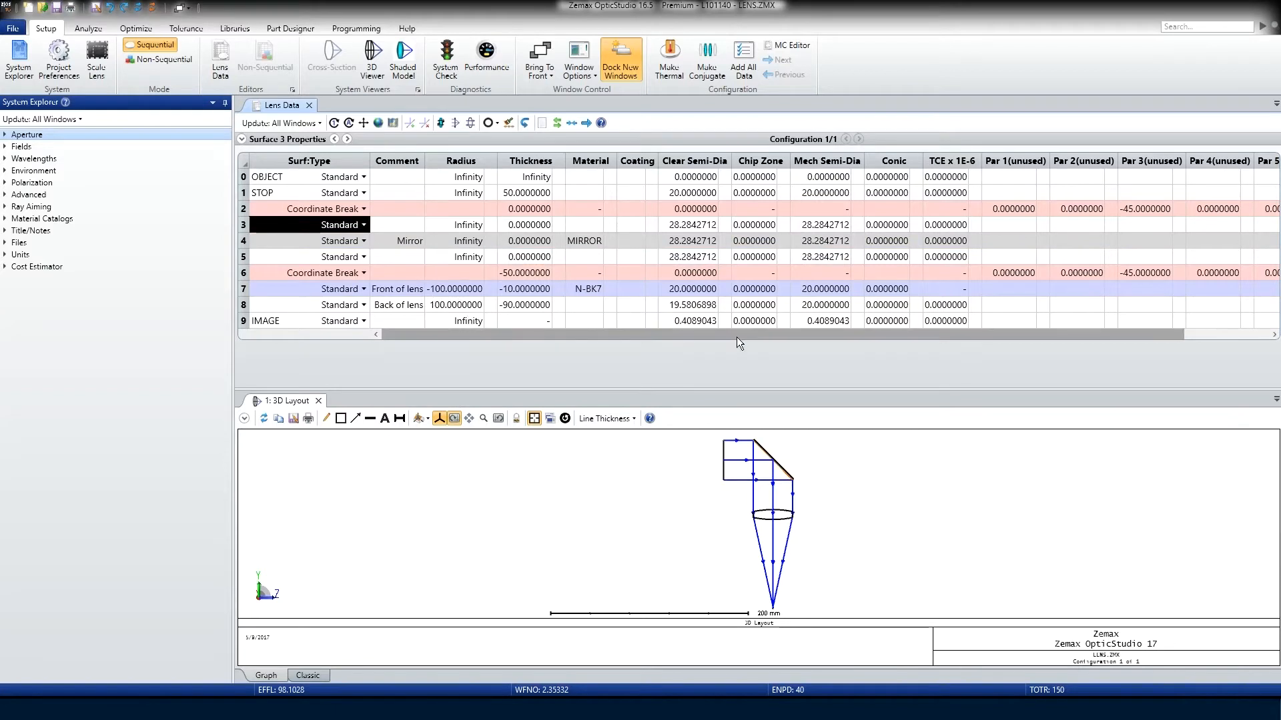
type("coor")
key("Return")
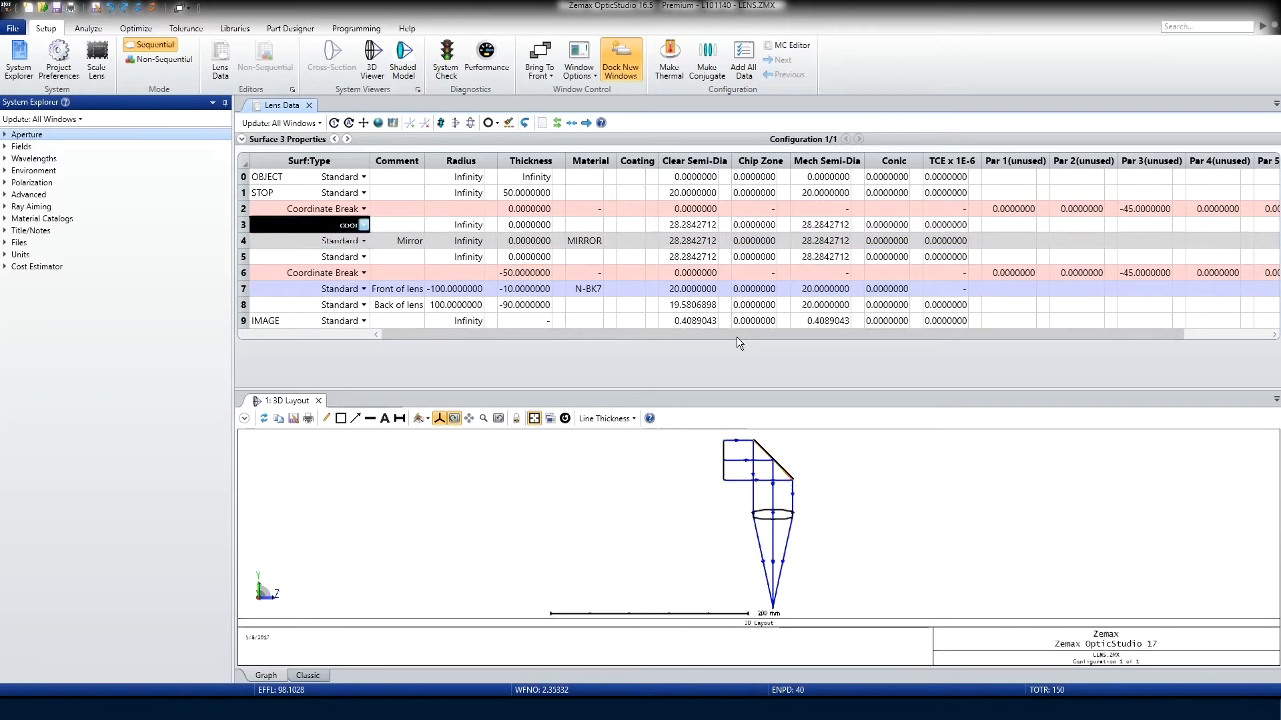
key("Down")
type("coor")
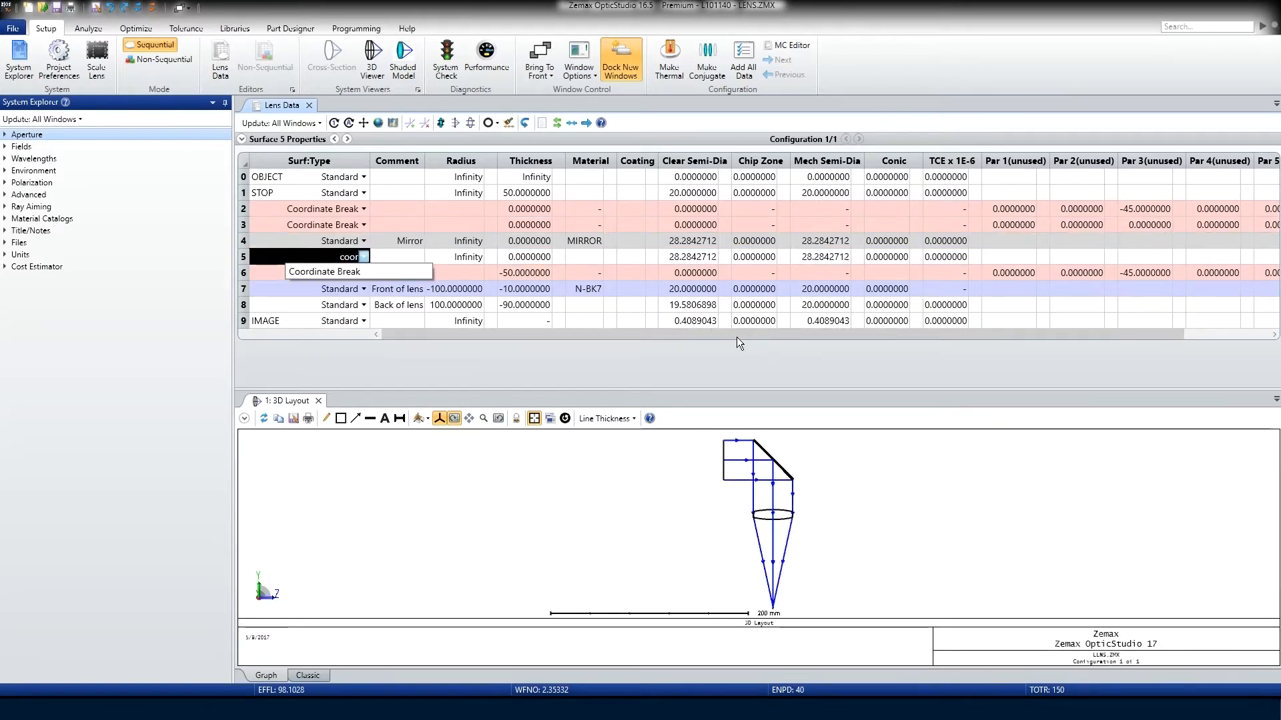
key("Return")
key("Up")
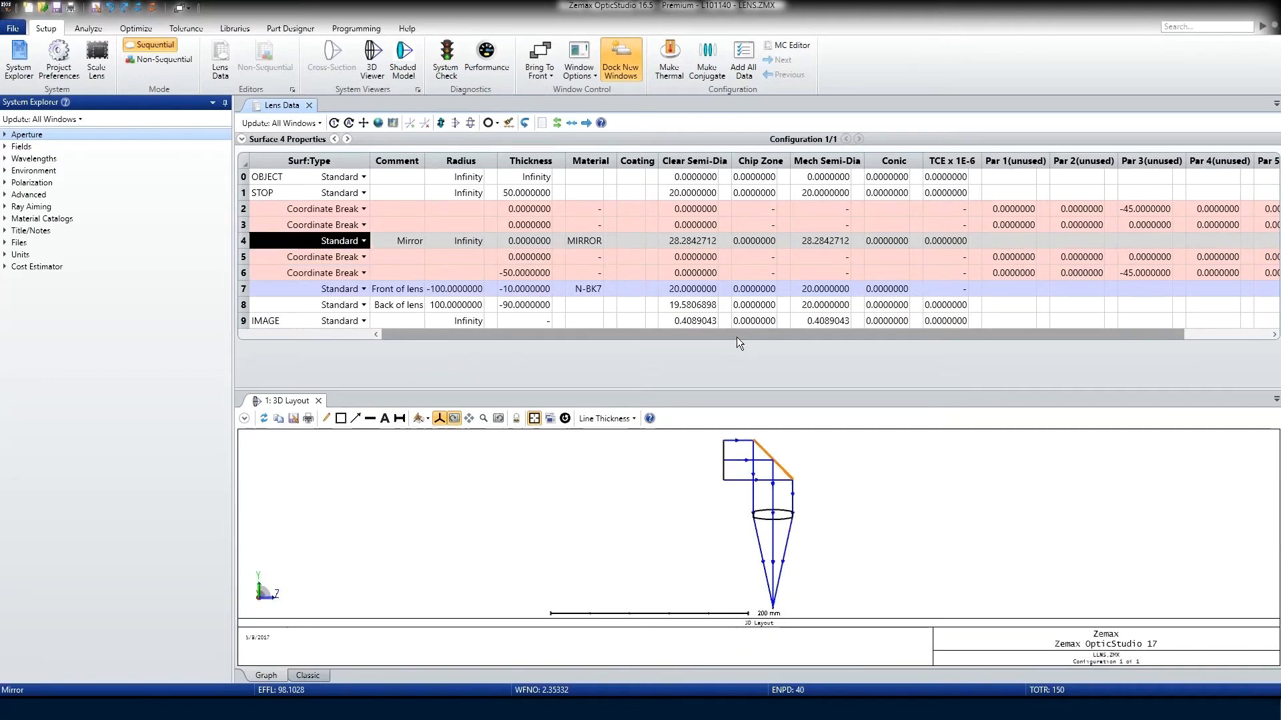
Comment the coordinate break just before the mirror as "Element Tilt" and the one just after it as "Element Tilt Return"
key("Up")
key("Right")
type("Element")
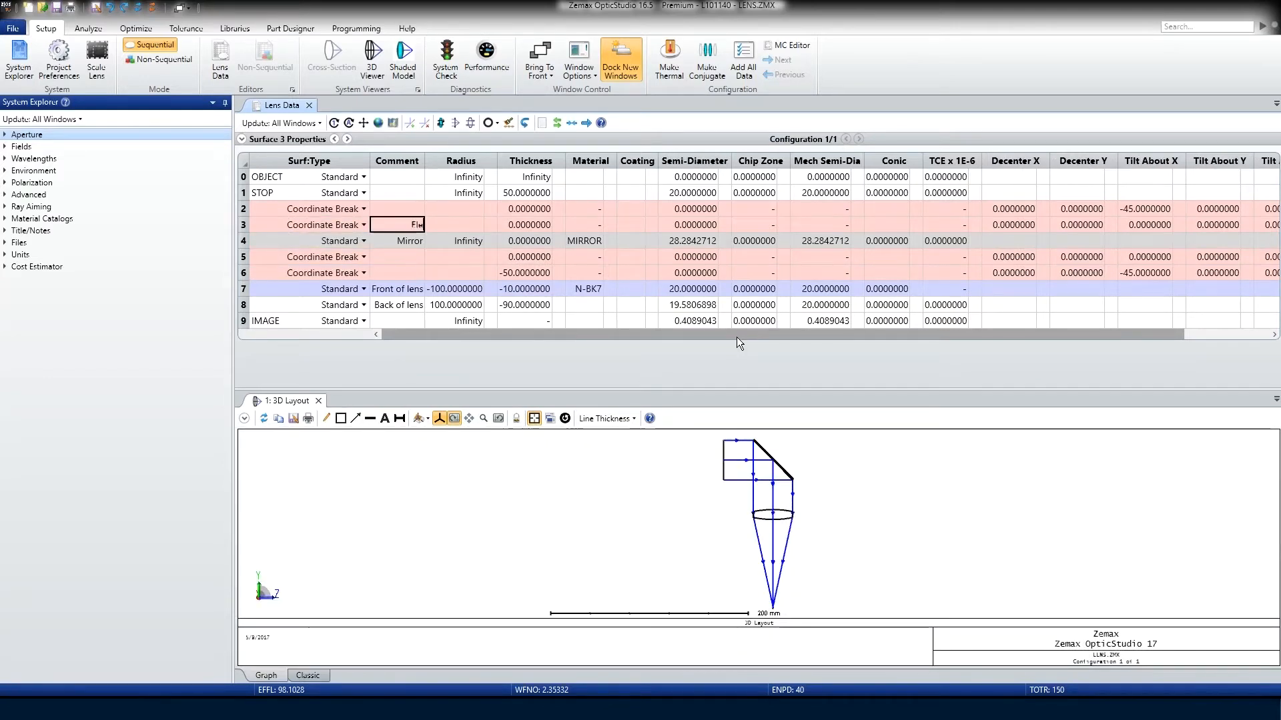
type(" Ti")
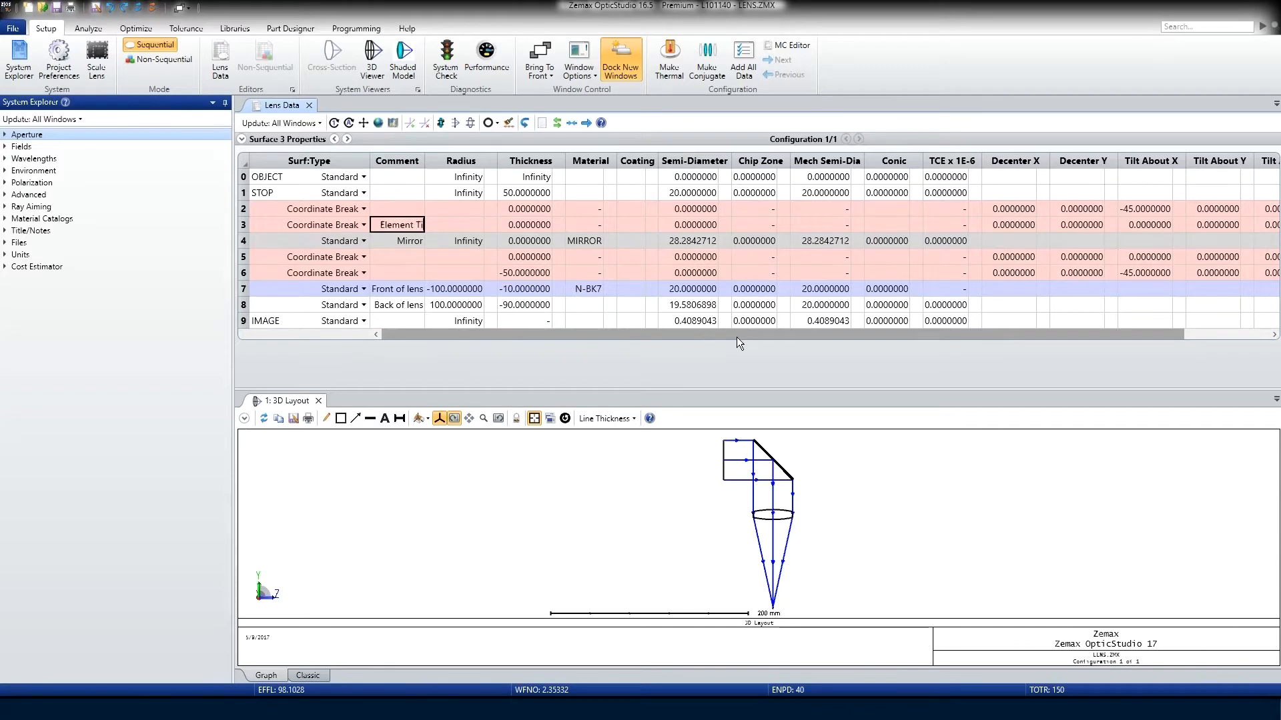
type("lt")
key("Down")
key("Down")
type("Element Til")
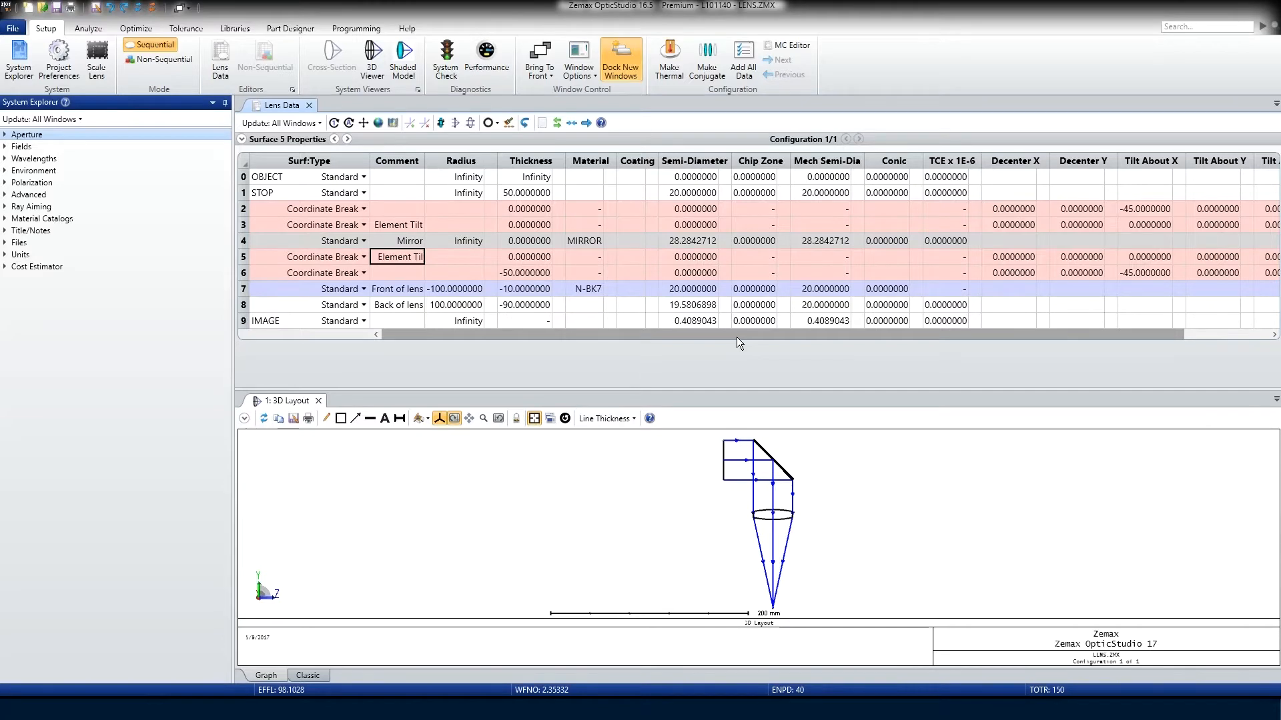
type("t Return")
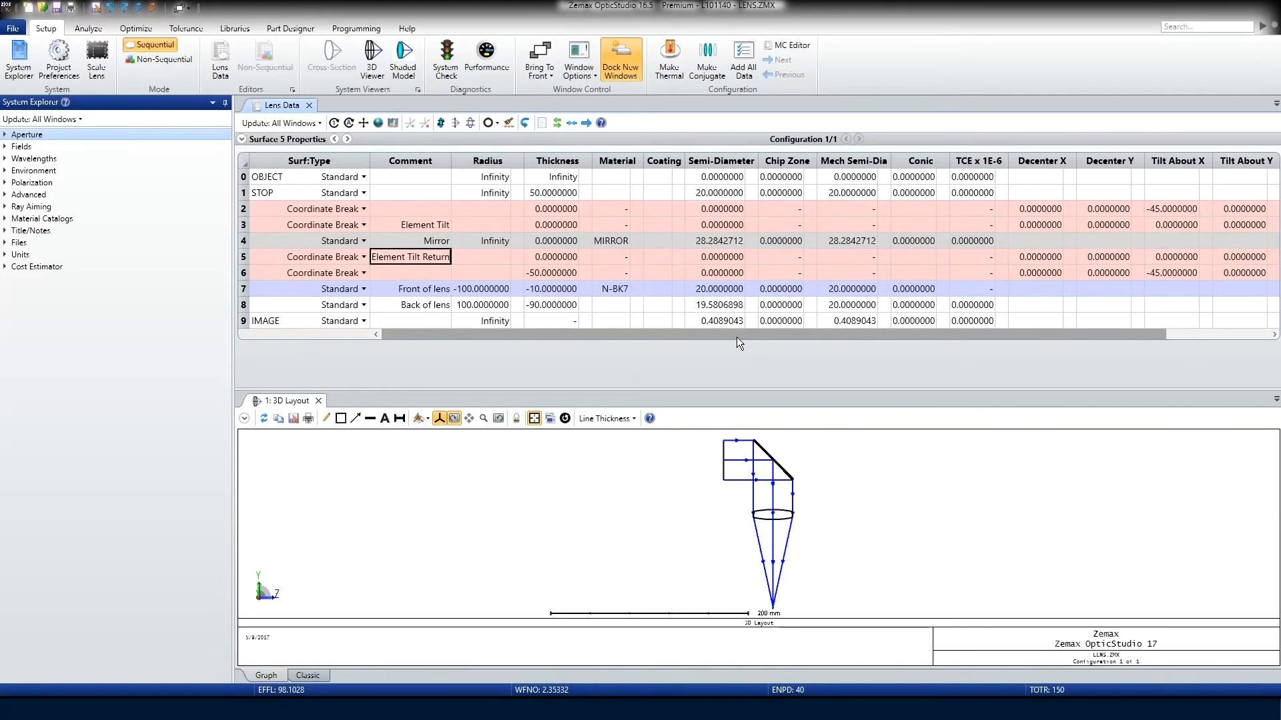
key("Down")
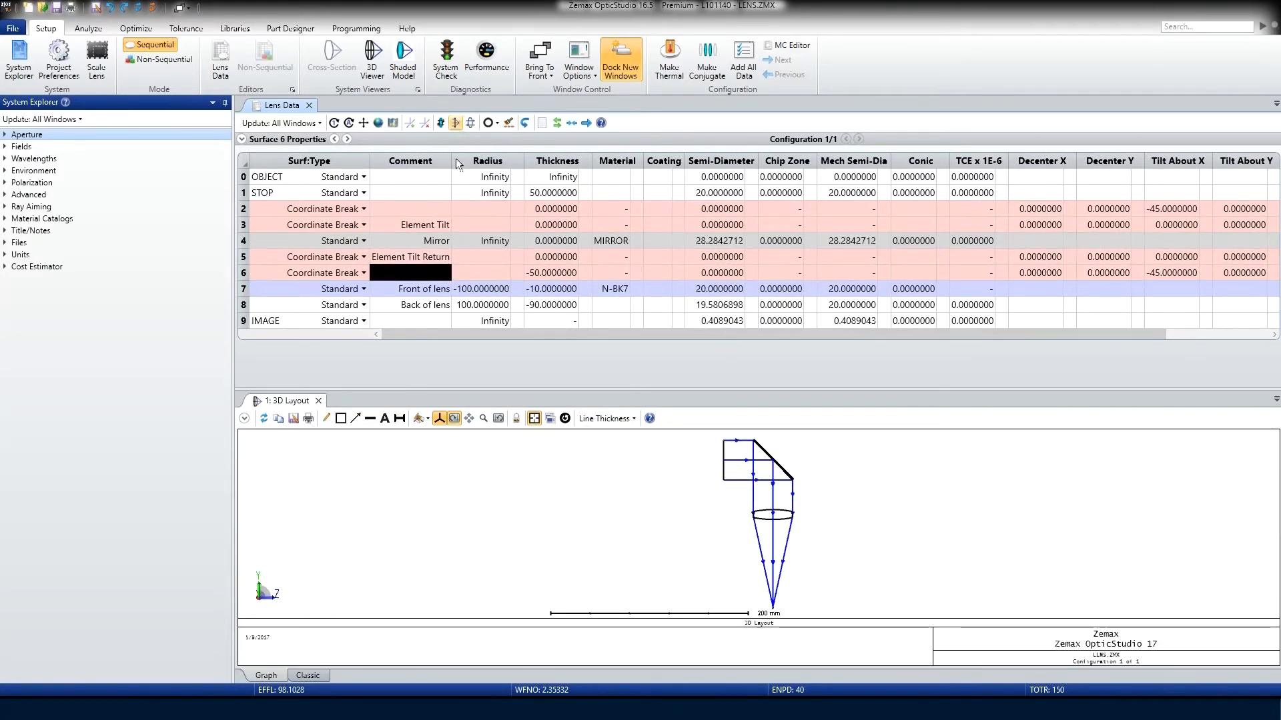
left_click(467, 223)
left_click(475, 258)
left_click(533, 227)
left_click(544, 241)
left_click(549, 259)
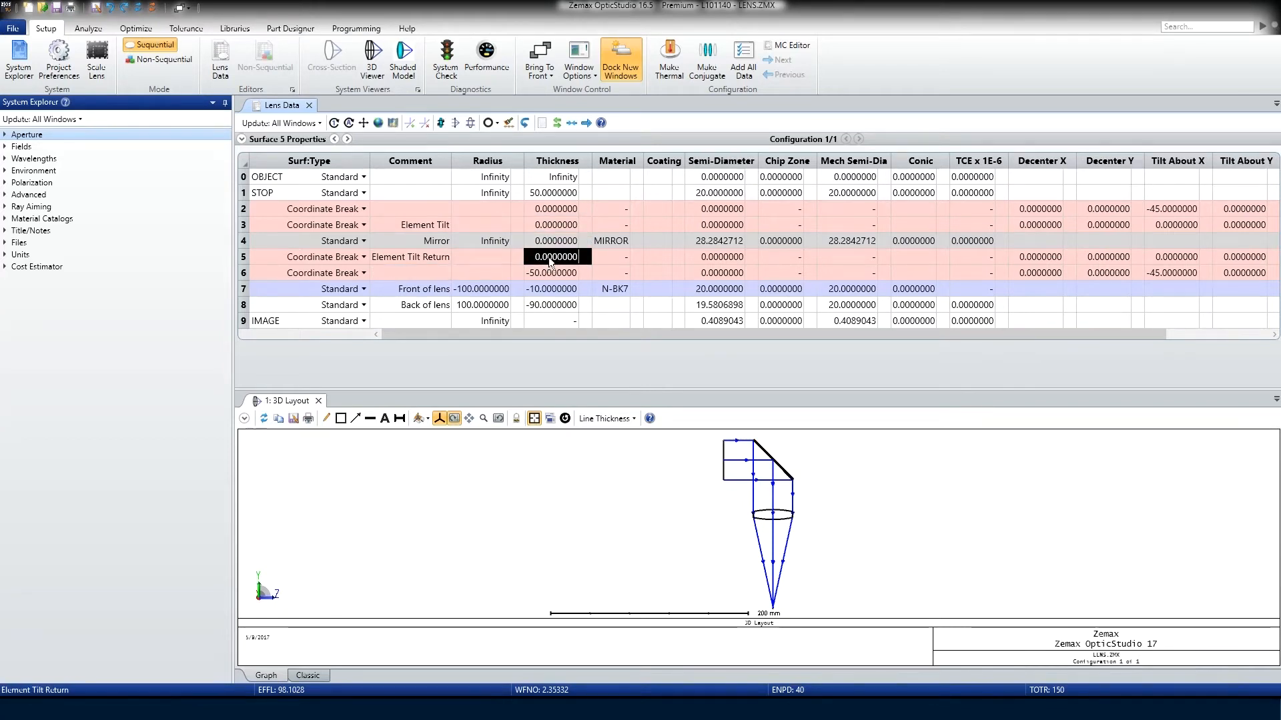
left_click(1194, 259)
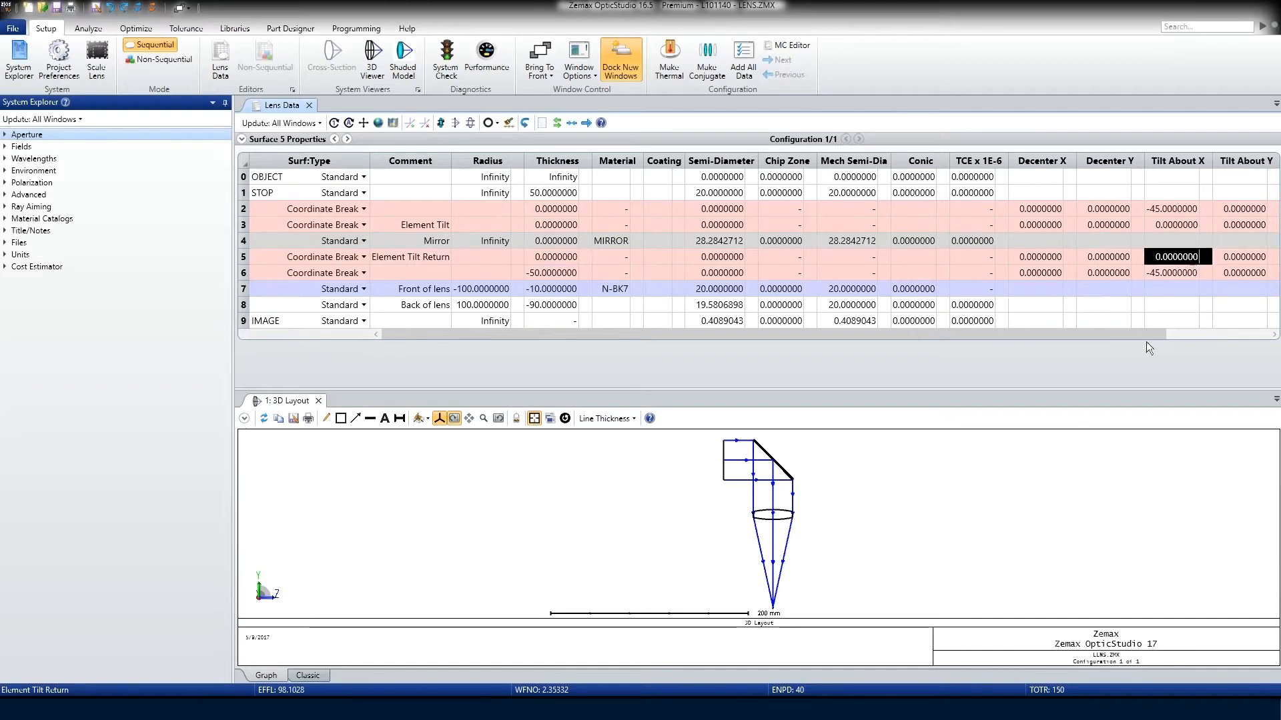
Set Tilt About X of the Element Tilt coordinate break to 5
left_click(1178, 227)
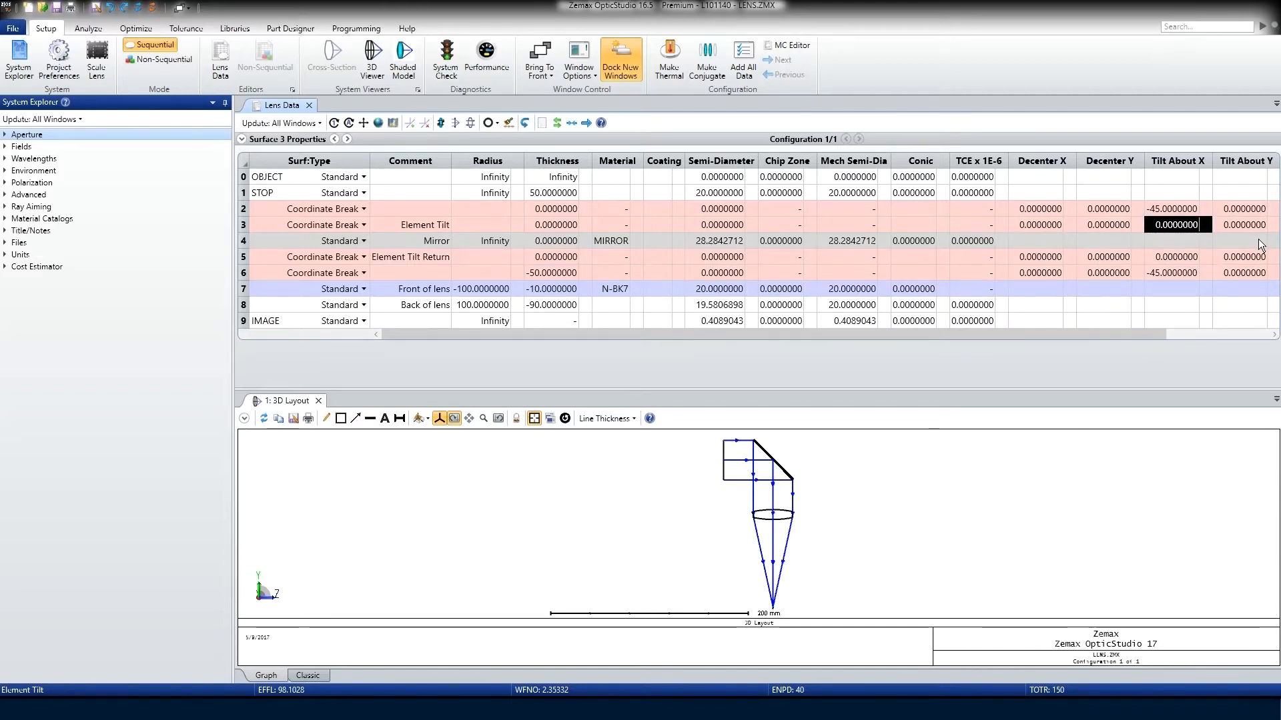
type("5")
key("Return")
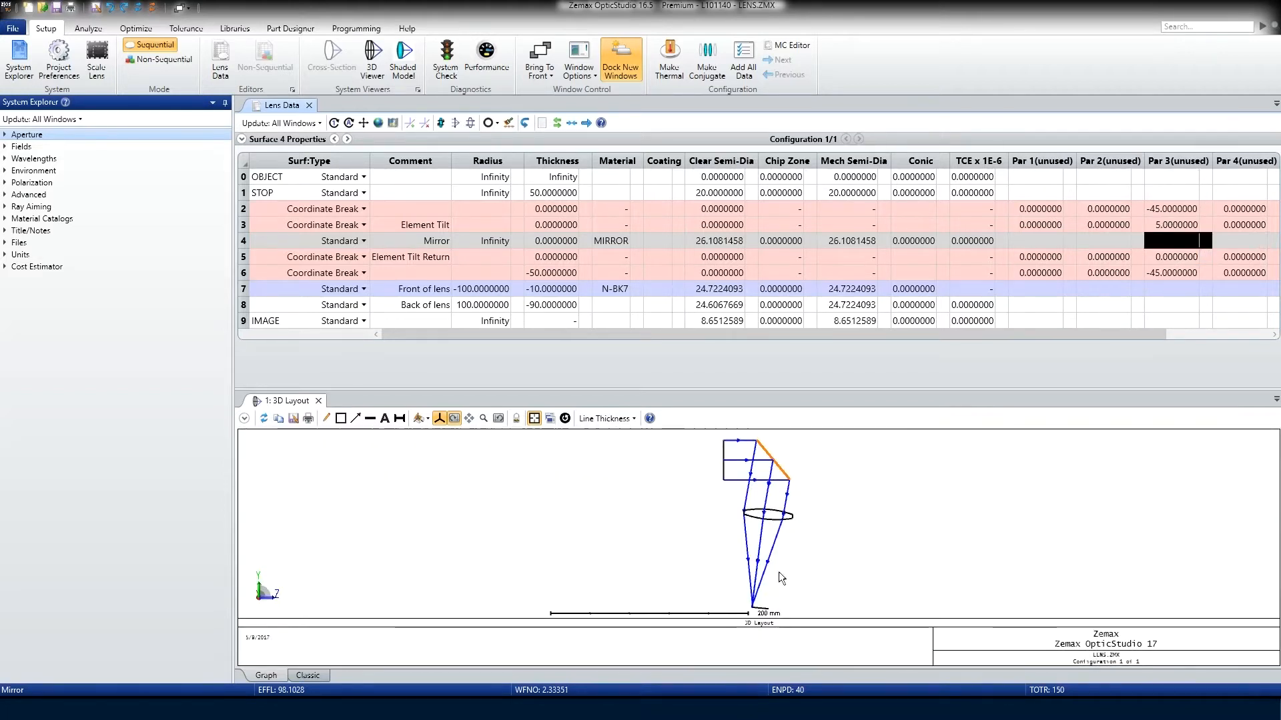
Apply a Pickup solve to Tilt About X of Element Tilt Return, taken from surface 3 with a scale factor of -1
left_click(1205, 256)
left_click(1222, 295)
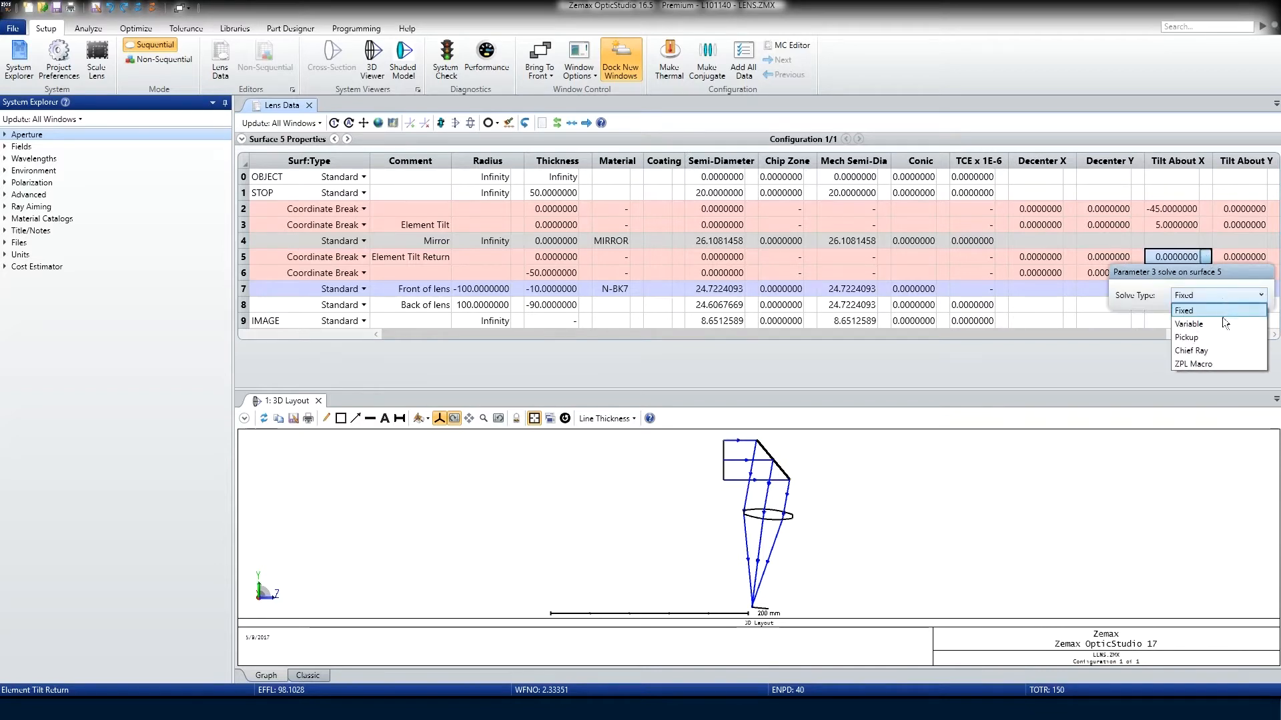
left_click(1212, 336)
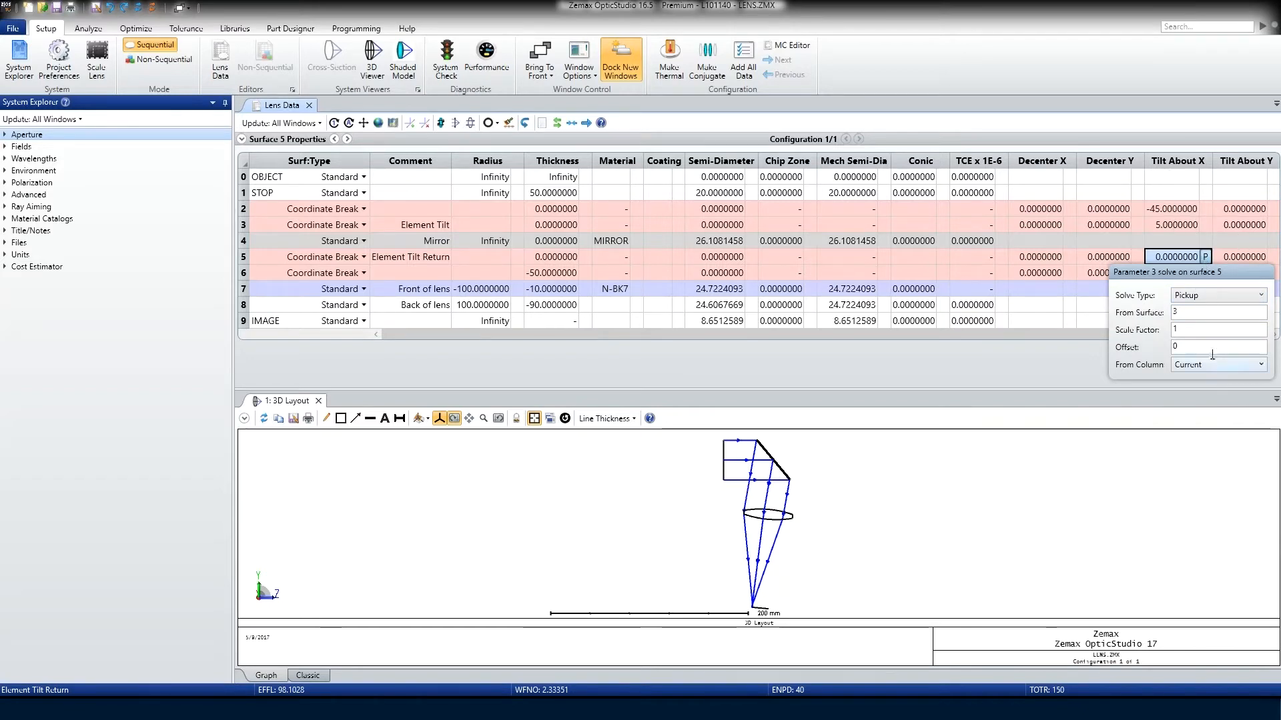
left_click(1175, 328)
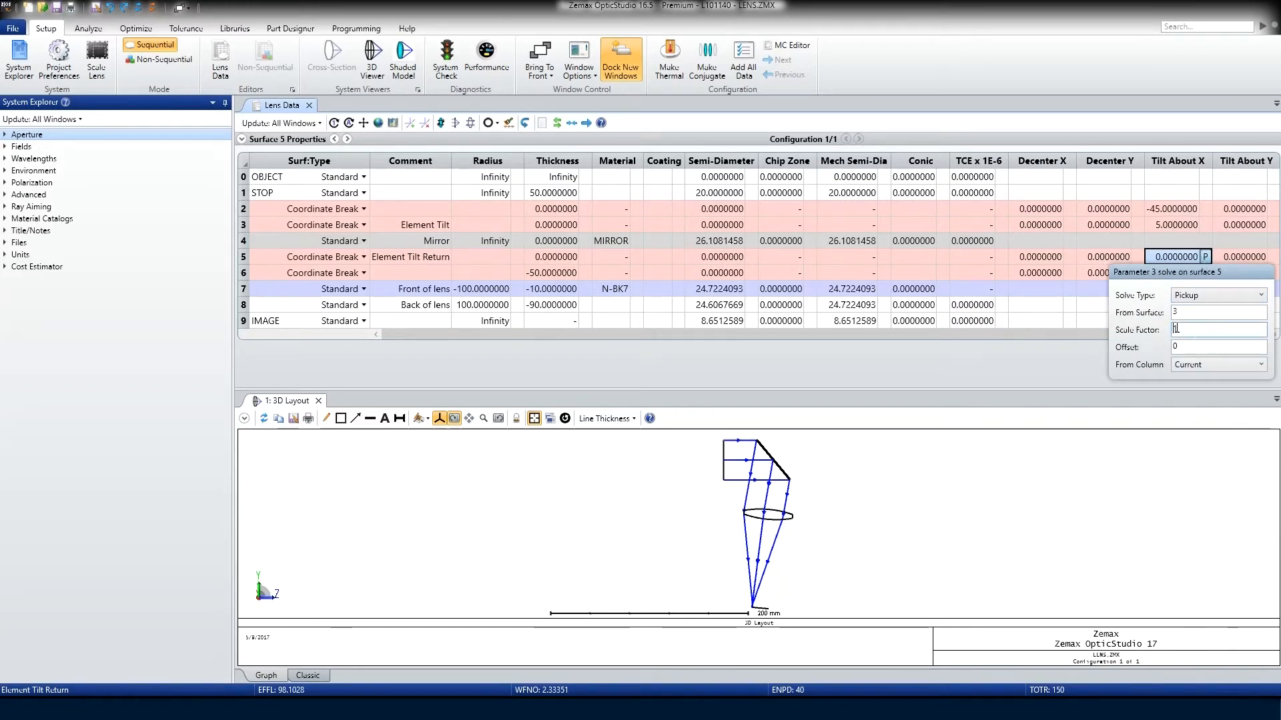
type("-1")
key("Return")
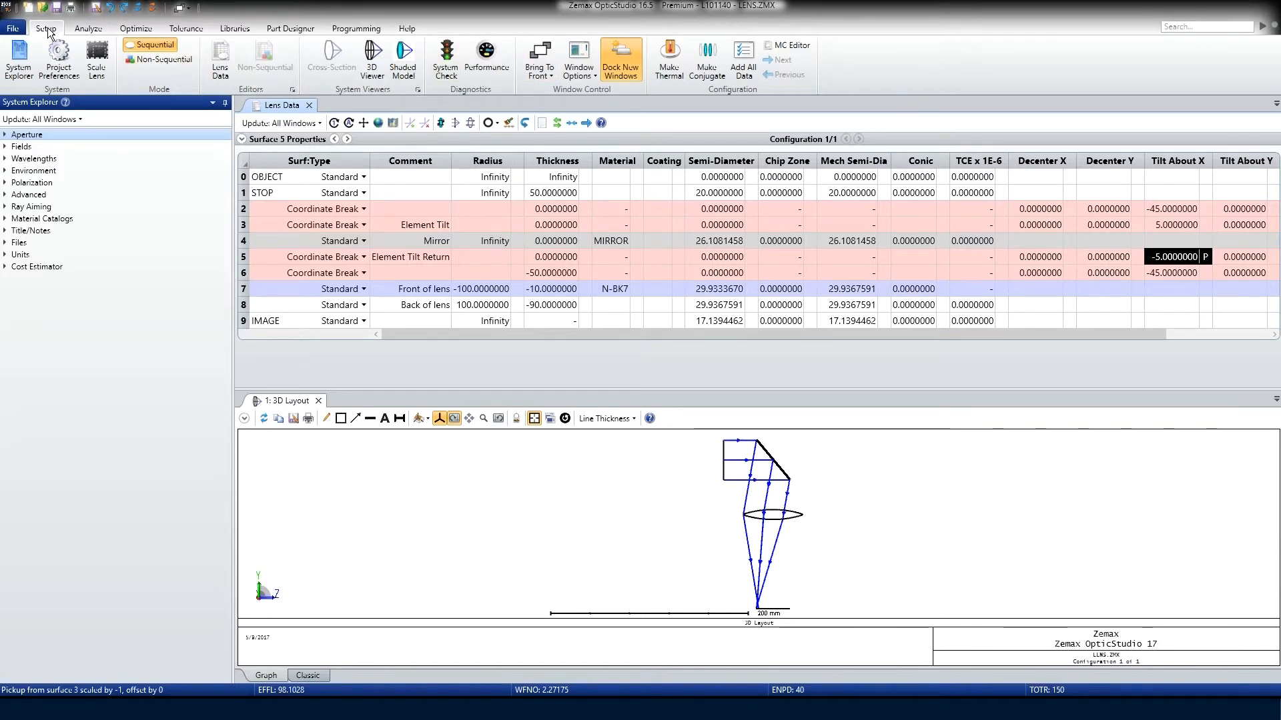
Open the Multi-Configuration Editor and add two more configurations
left_click(793, 45)
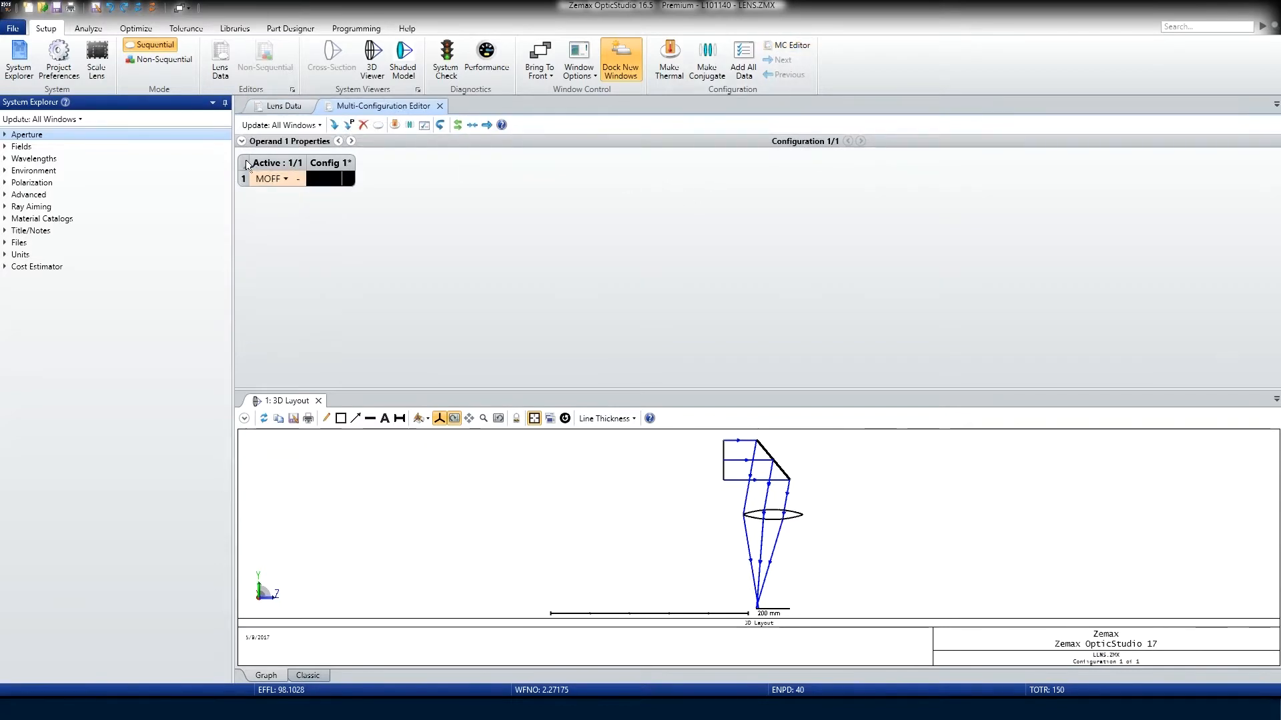
left_click(333, 126)
left_click(333, 125)
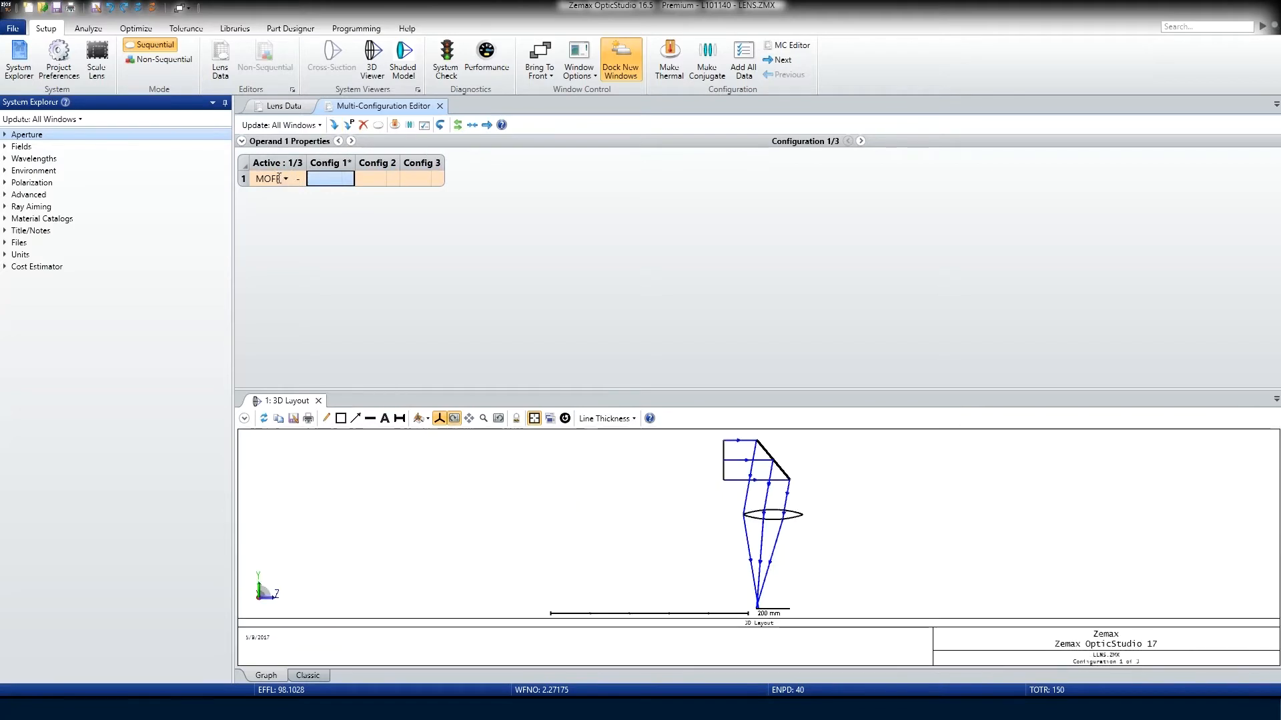
Change the first multi-configuration operand to PRAM
left_click(272, 180)
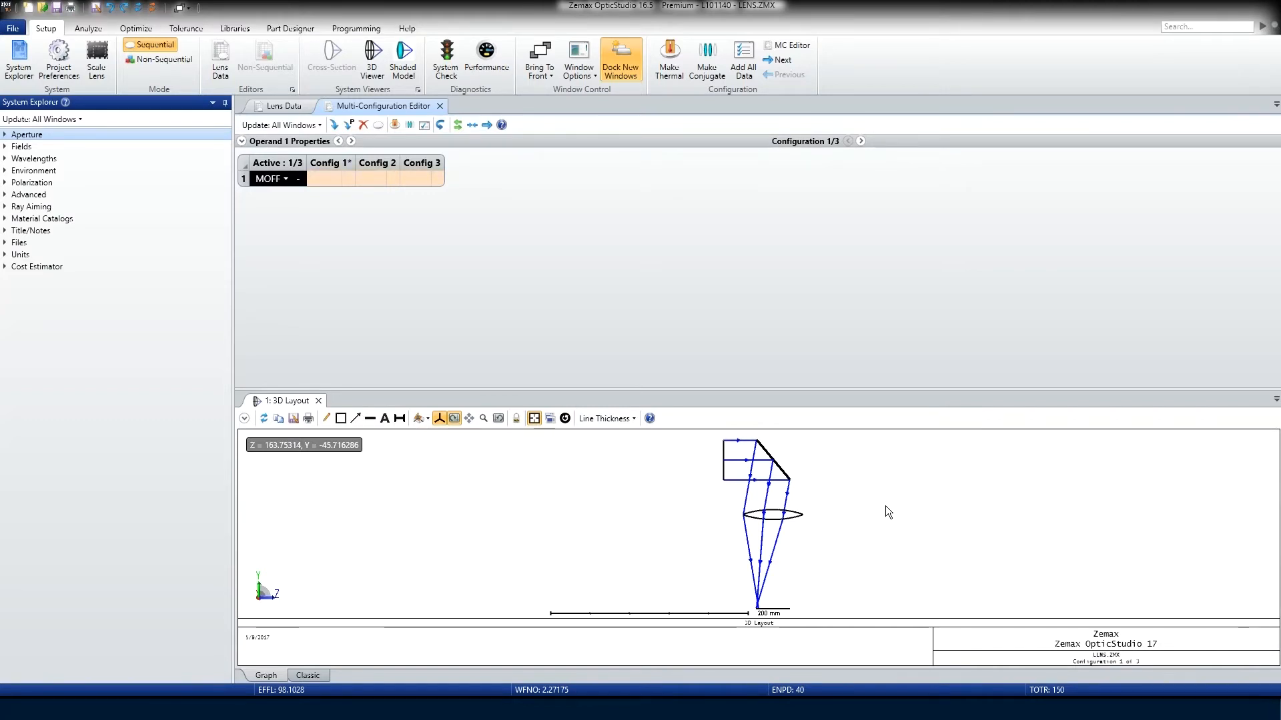
type("pram")
key("Return")
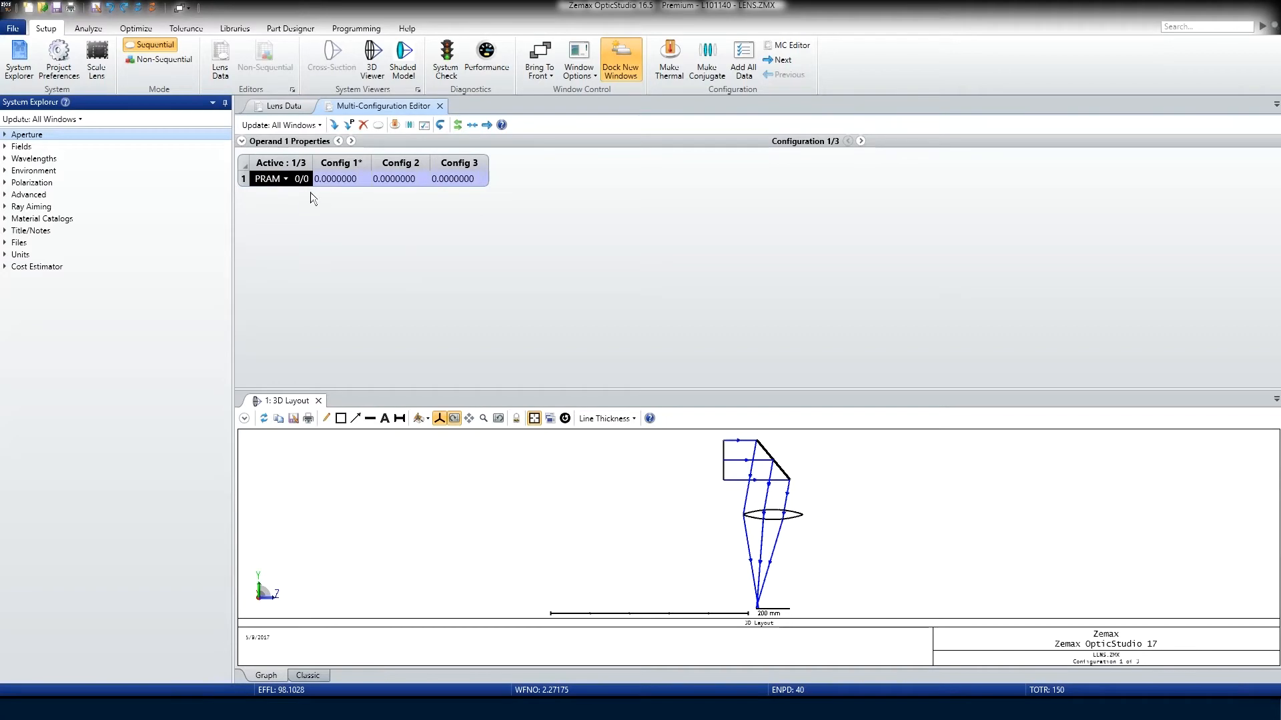
Check the parameter number of Tilt About X in the lens data and assign the PRAM operand to surface 3 - Element Tilt, parameter 3
left_click(286, 107)
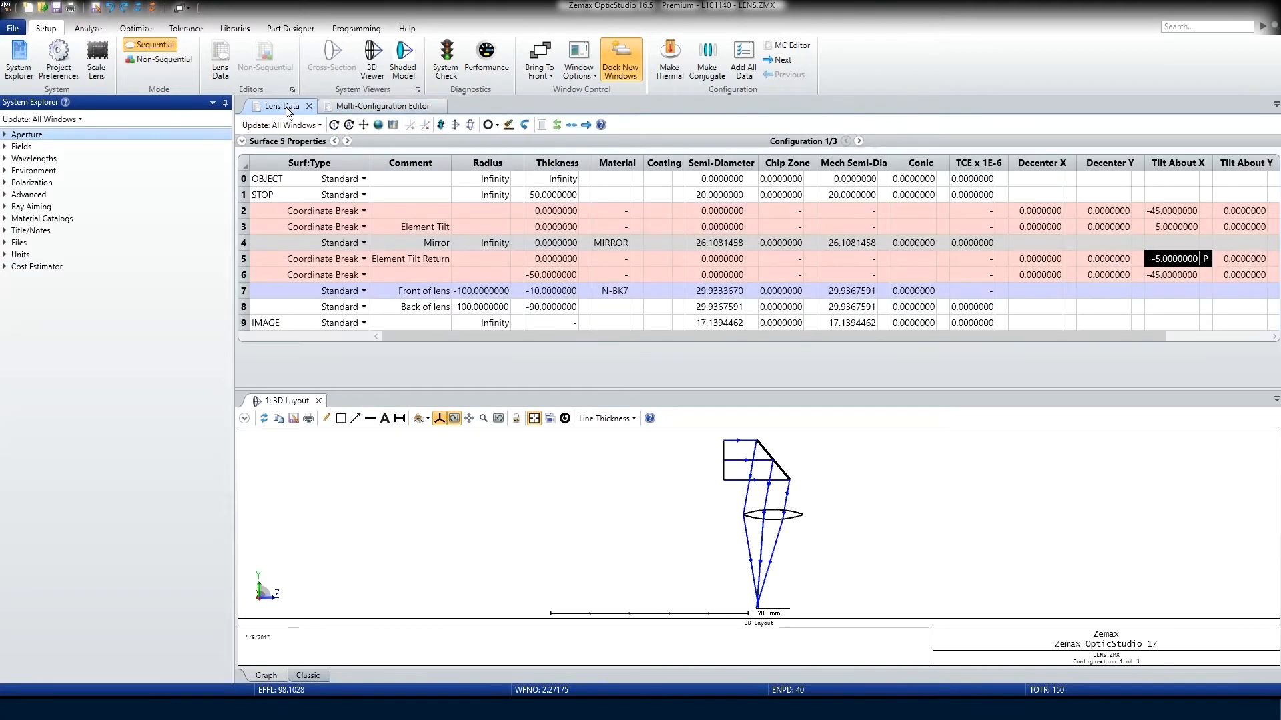
left_click(1164, 230)
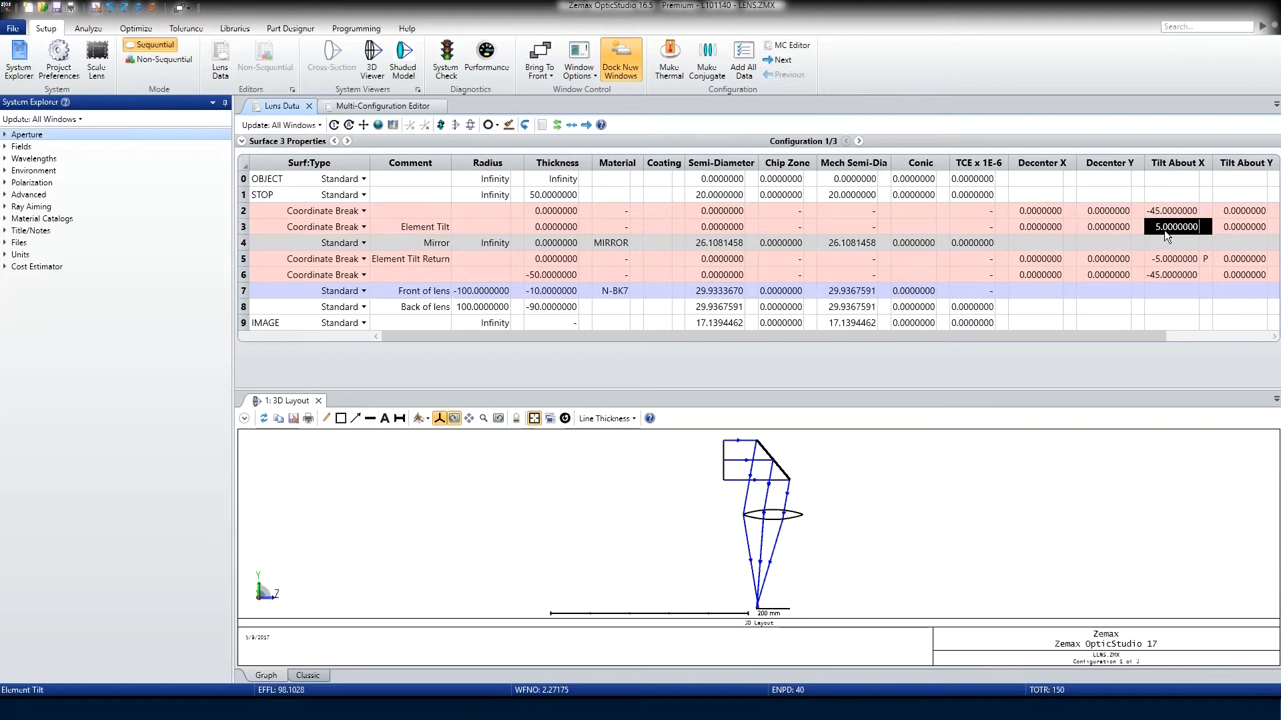
left_click(1175, 195)
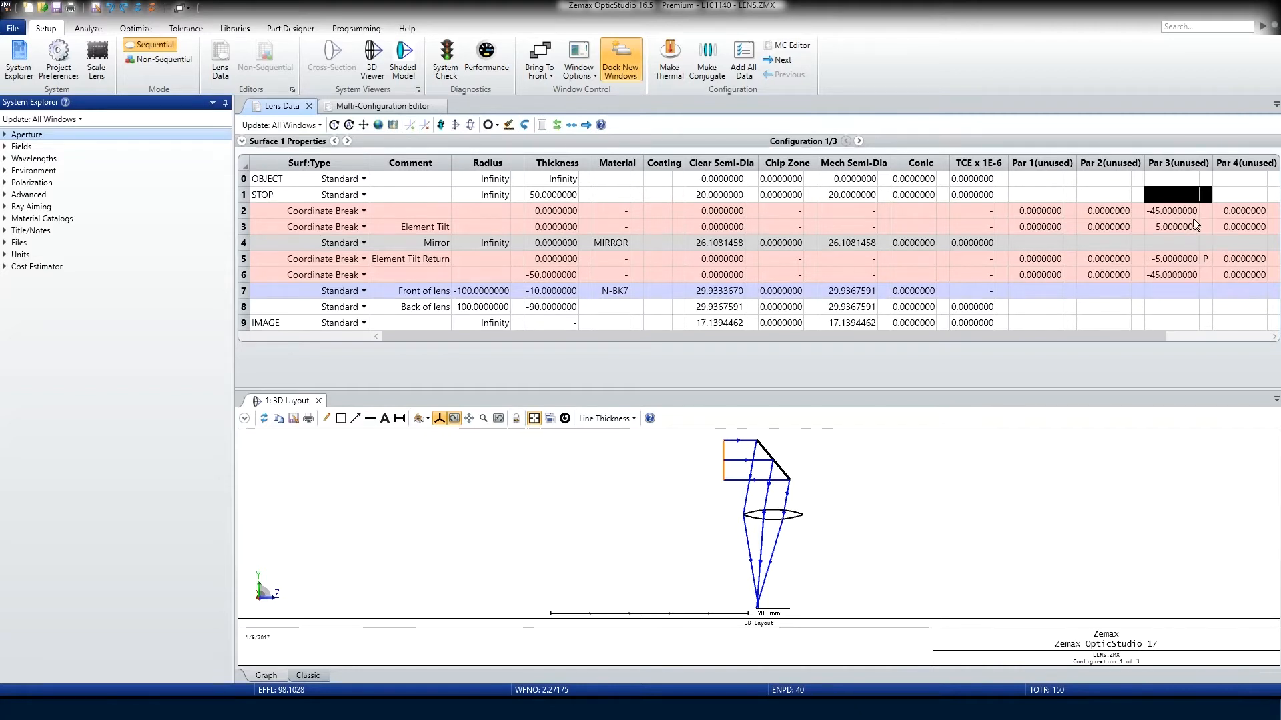
left_click(394, 106)
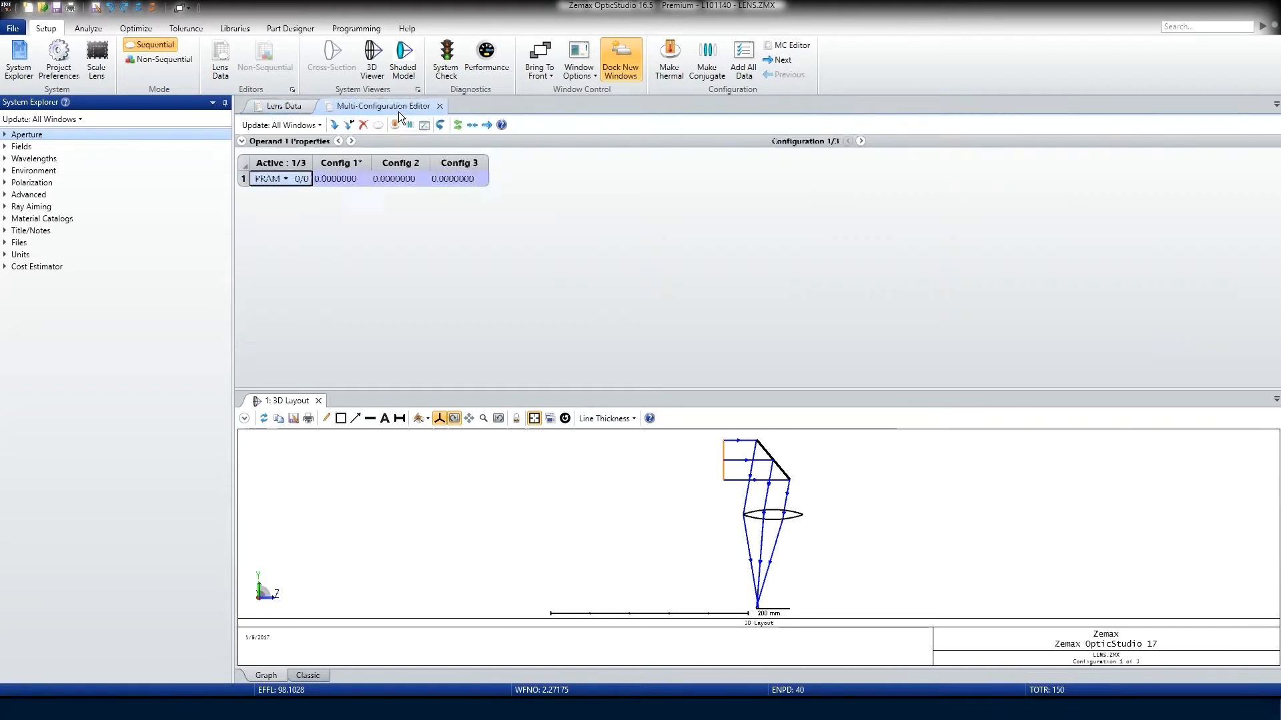
left_click(242, 142)
left_click(425, 181)
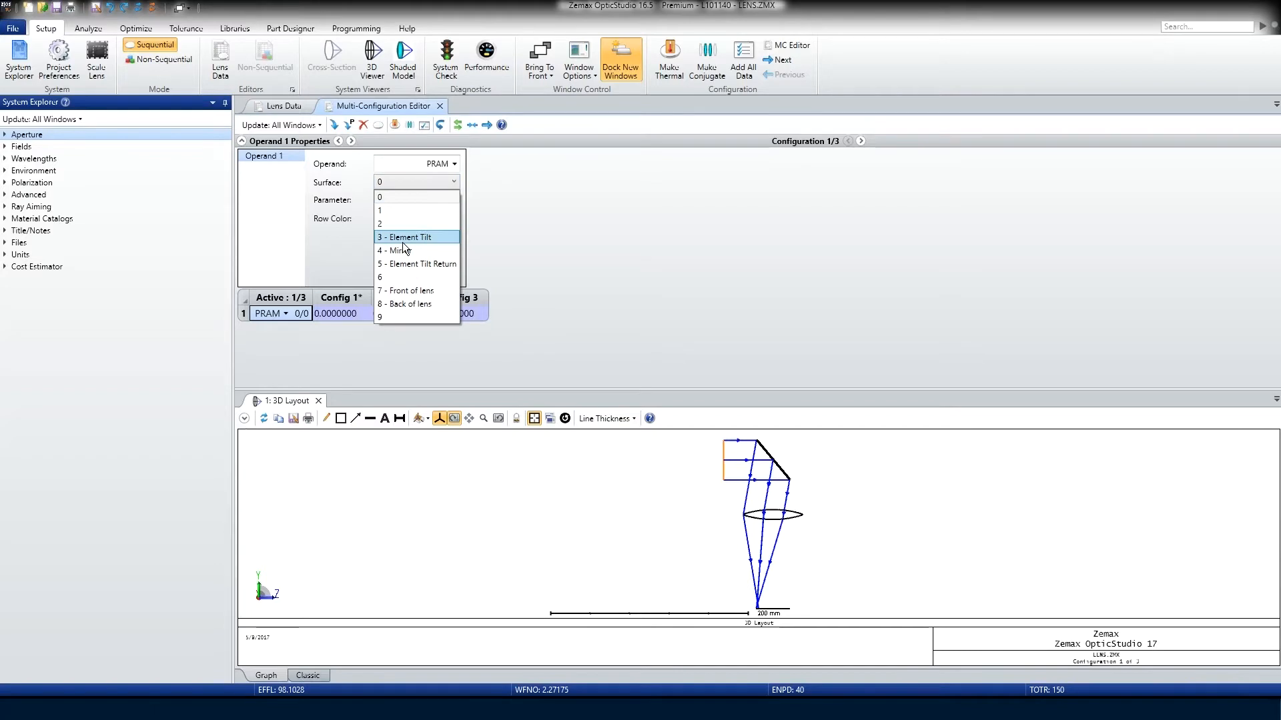
left_click(402, 240)
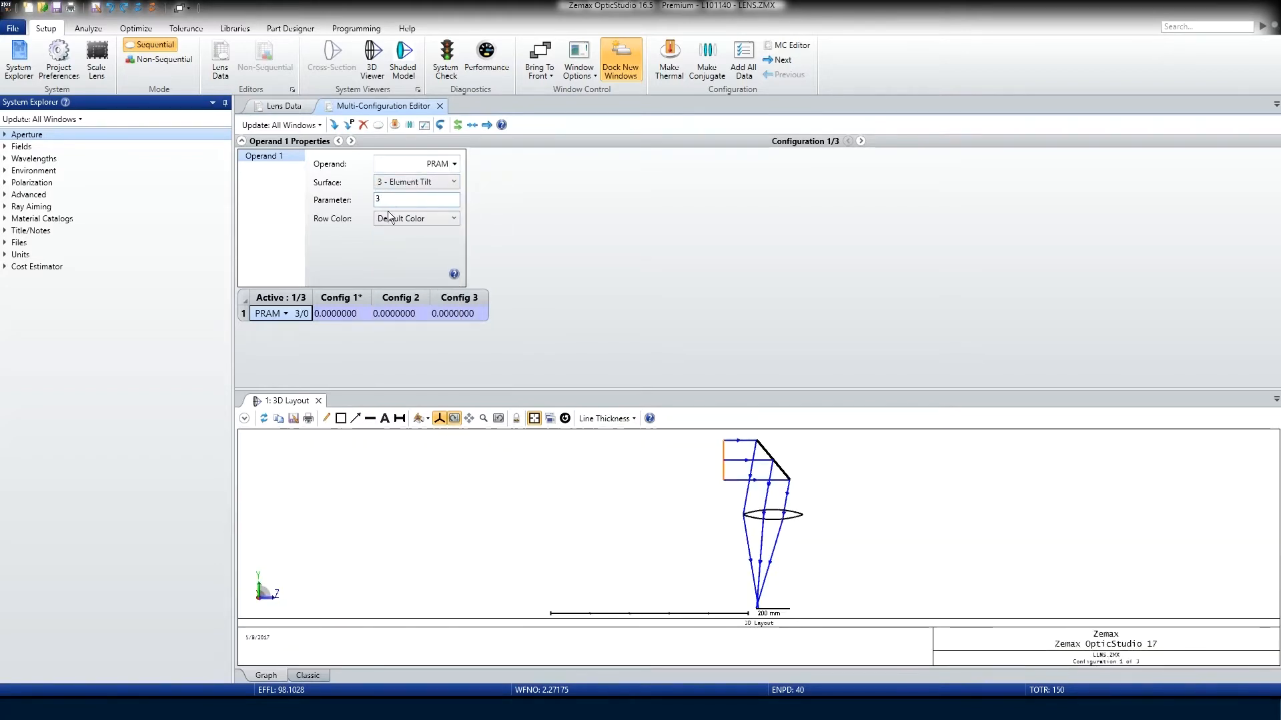
left_click(242, 142)
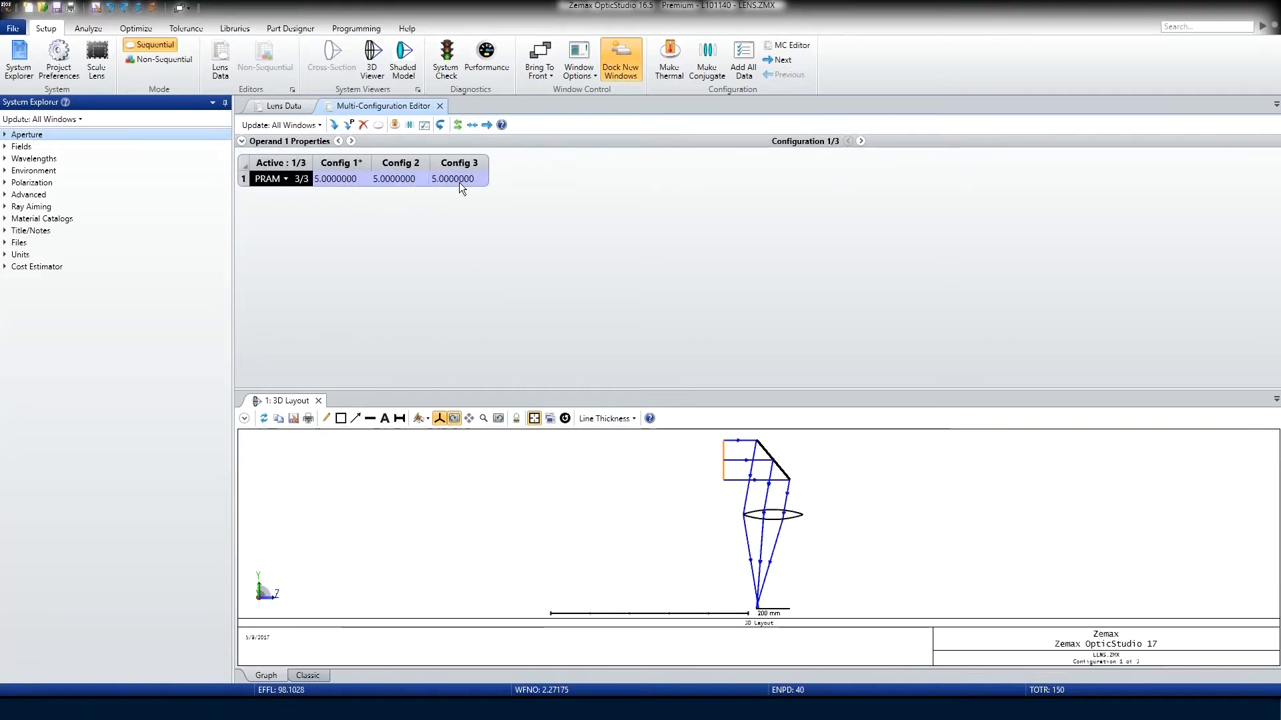
Set the PRAM operand's tilt value to 0 in configuration 2 and -5 in configuration 3
left_click(401, 179)
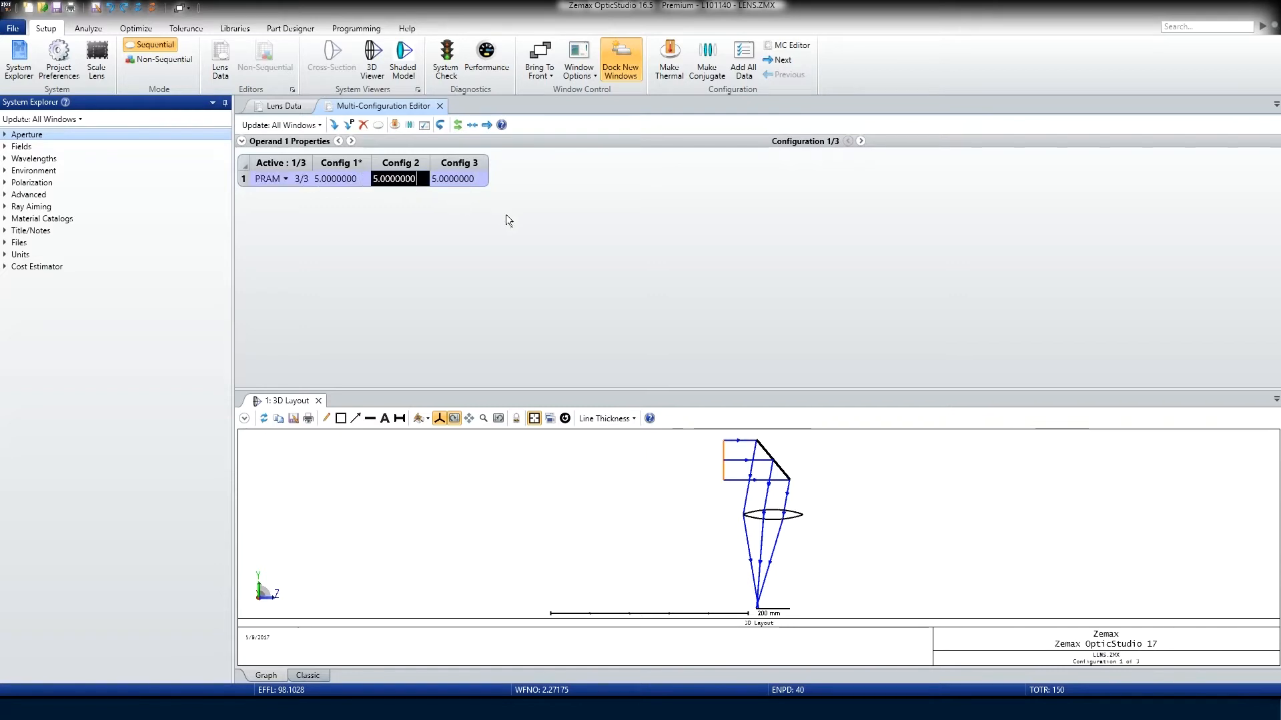
type("0")
key("Tab")
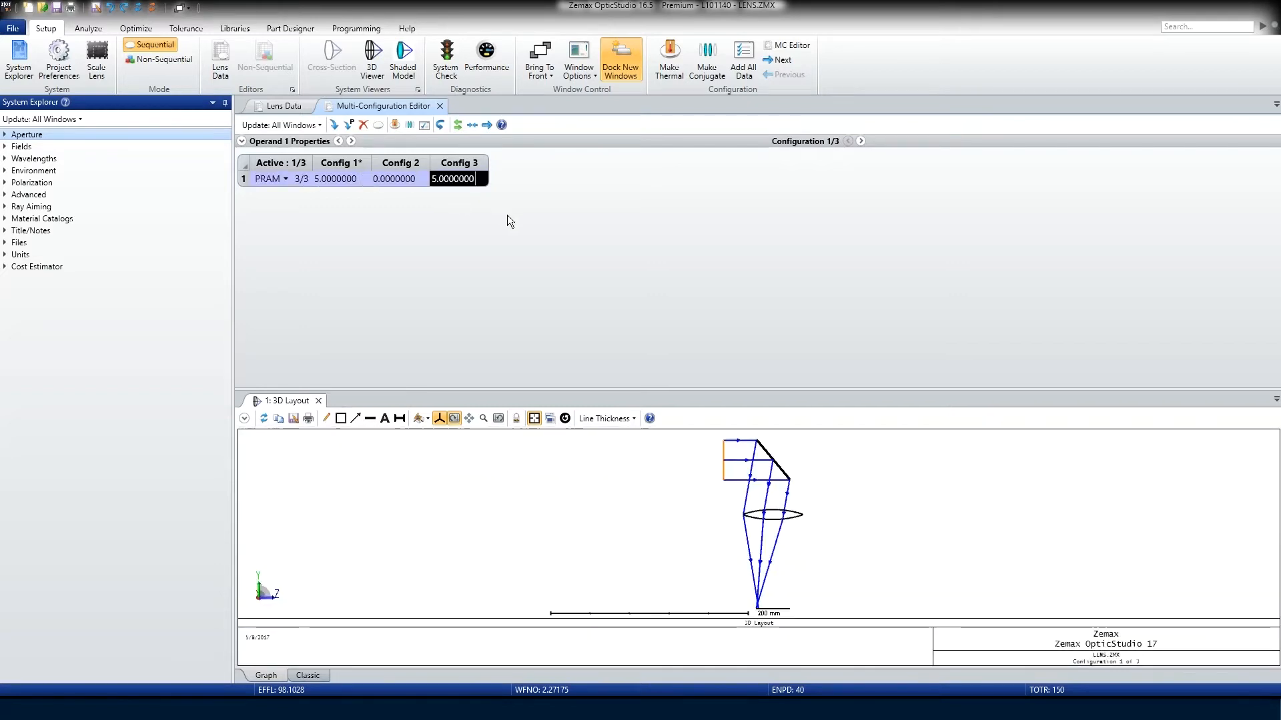
type("-5")
key("Return")
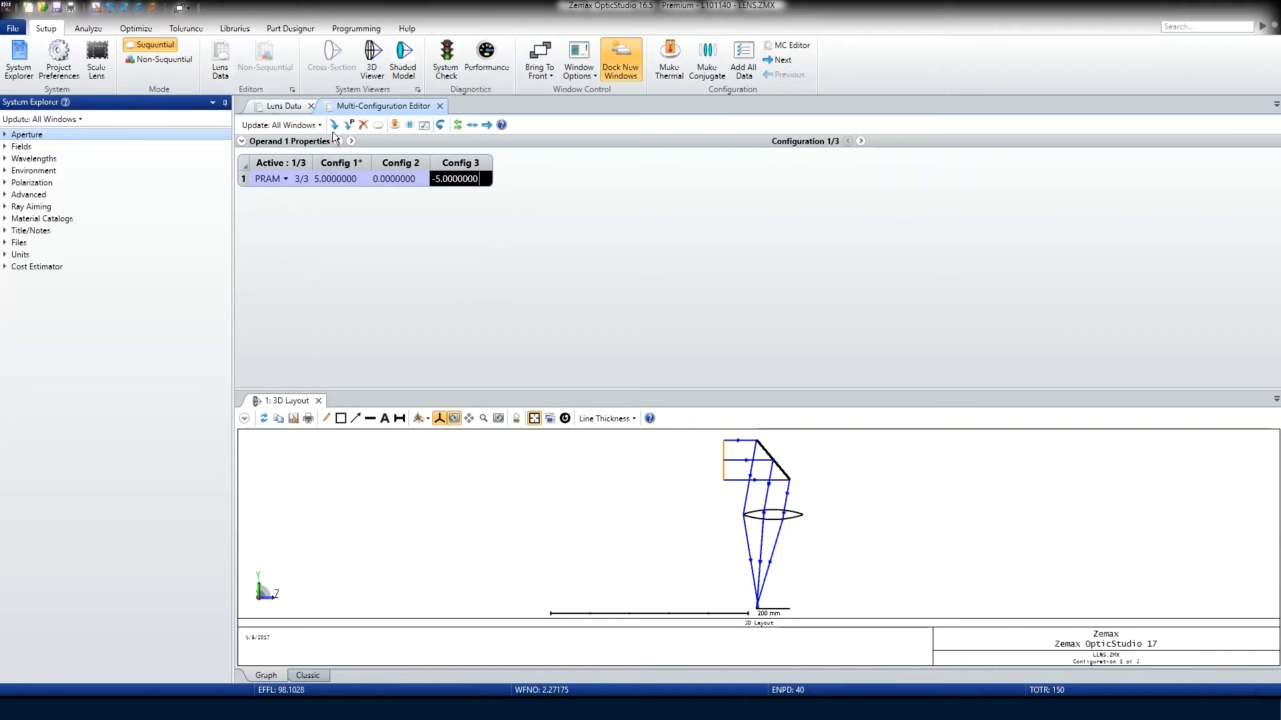
Step through the three configurations and examine how the mirror tilt redirects the rays in the 3D layout
left_click(861, 141)
left_click(861, 141)
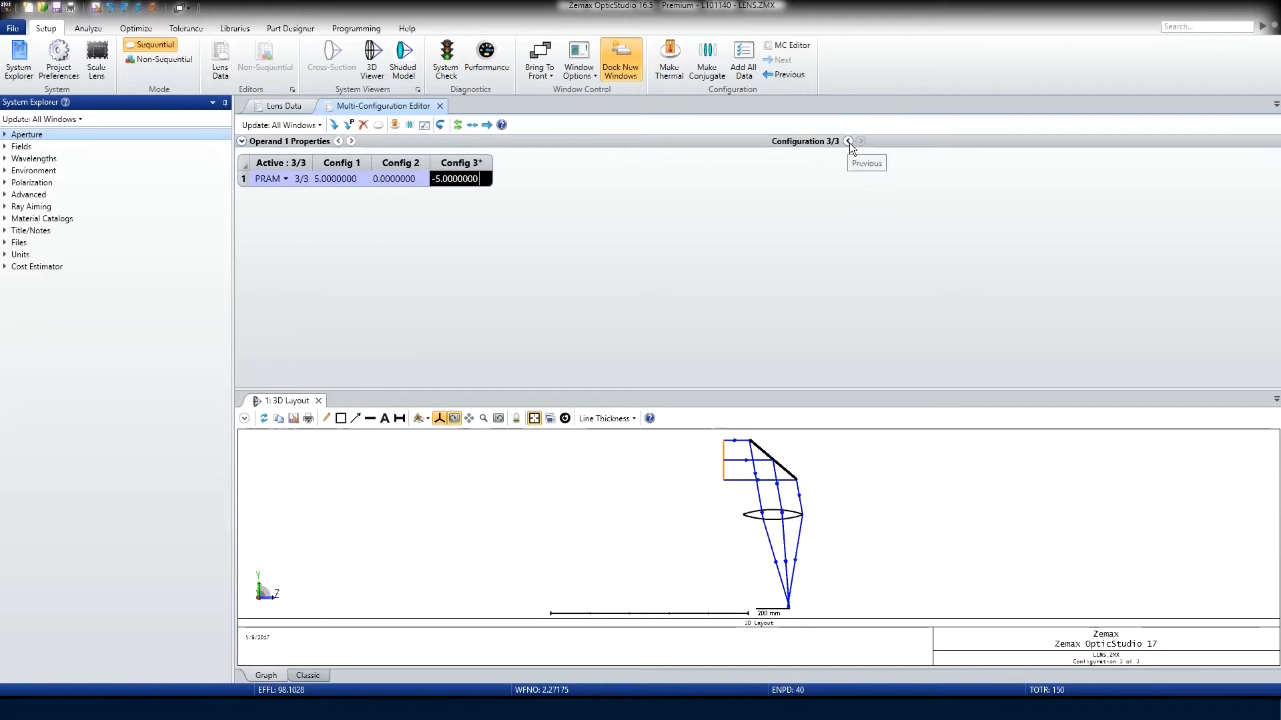
left_click(849, 142)
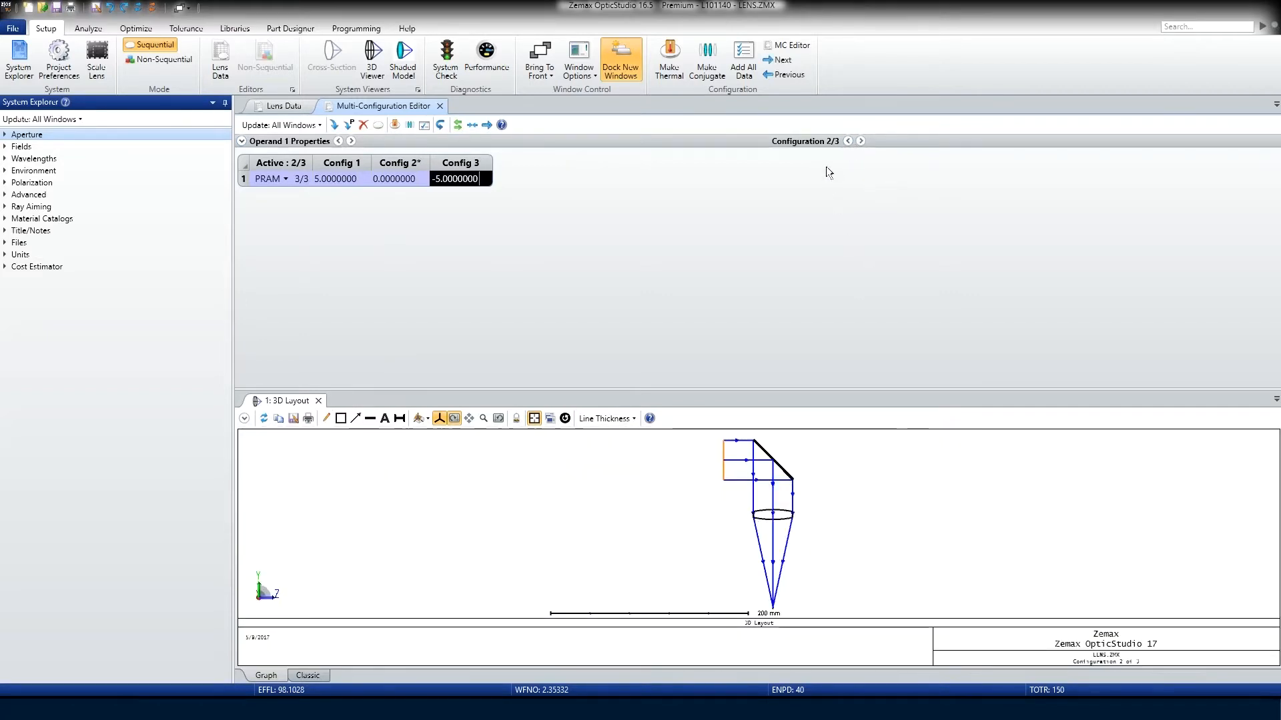
left_click(848, 141)
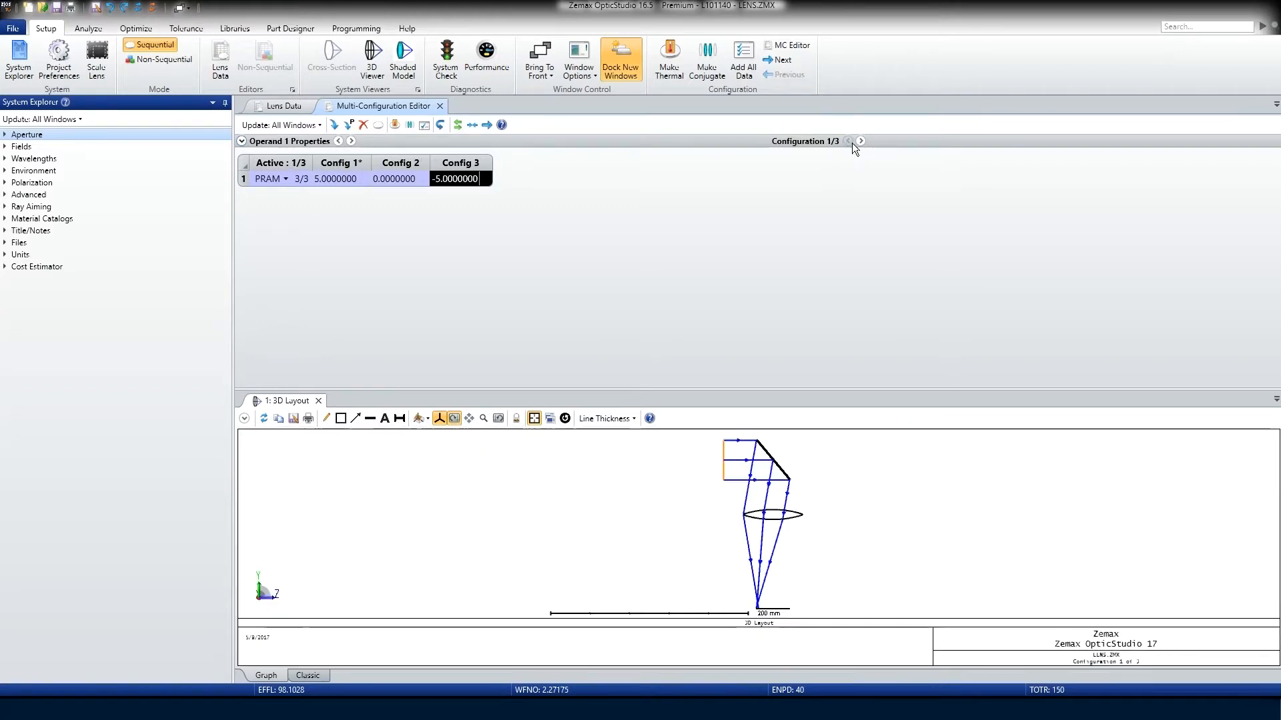
left_click(861, 141)
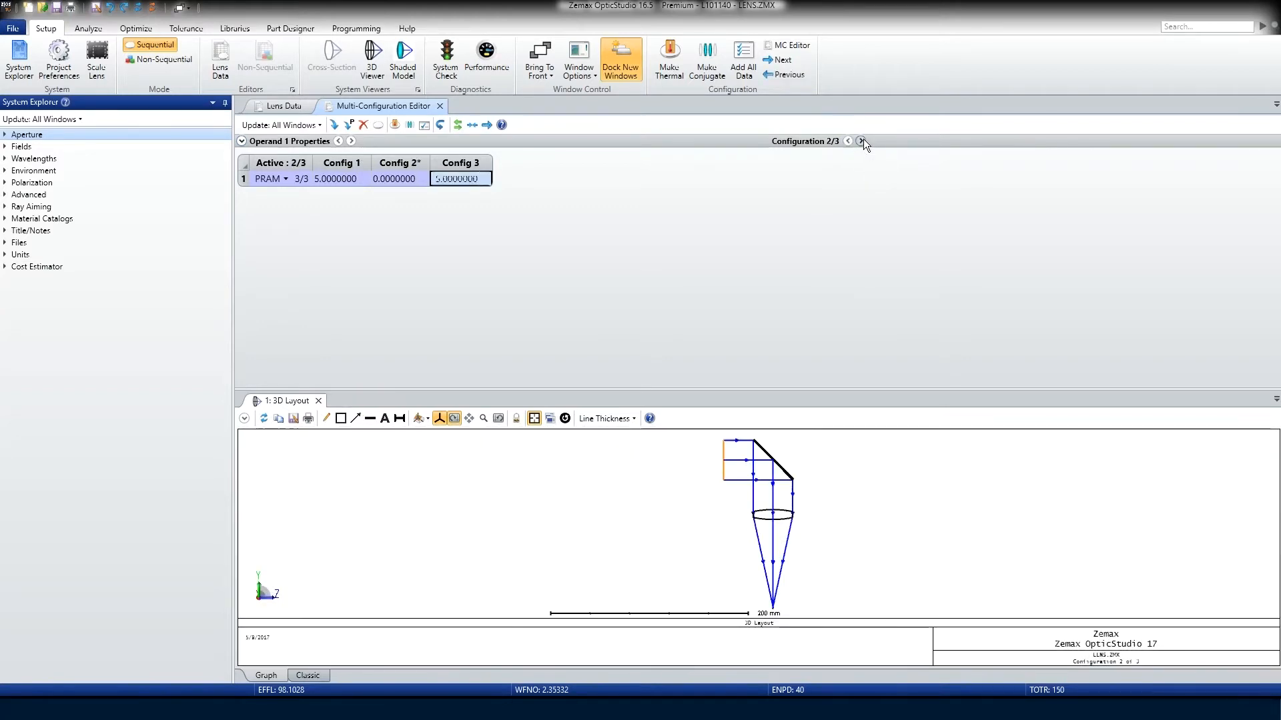
left_click(861, 141)
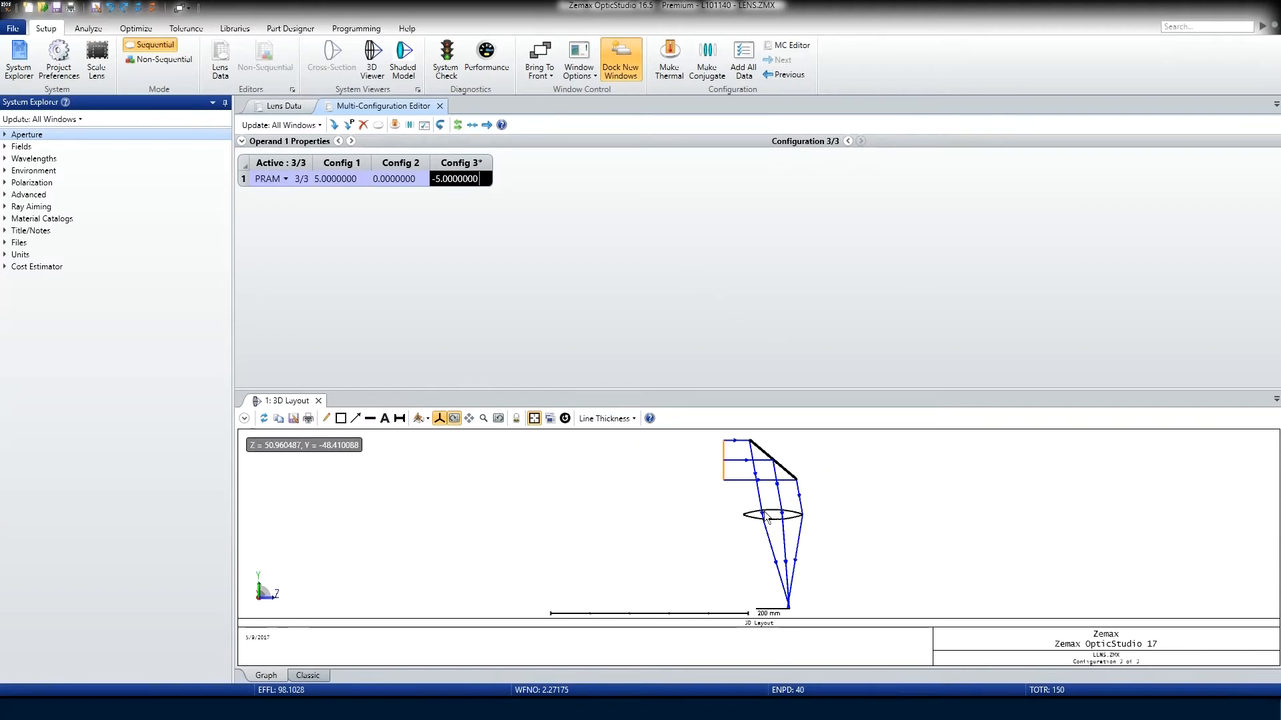
Apply a Maximum solve to the clear semi-diameter of the stop surface in the lens data
left_click(285, 107)
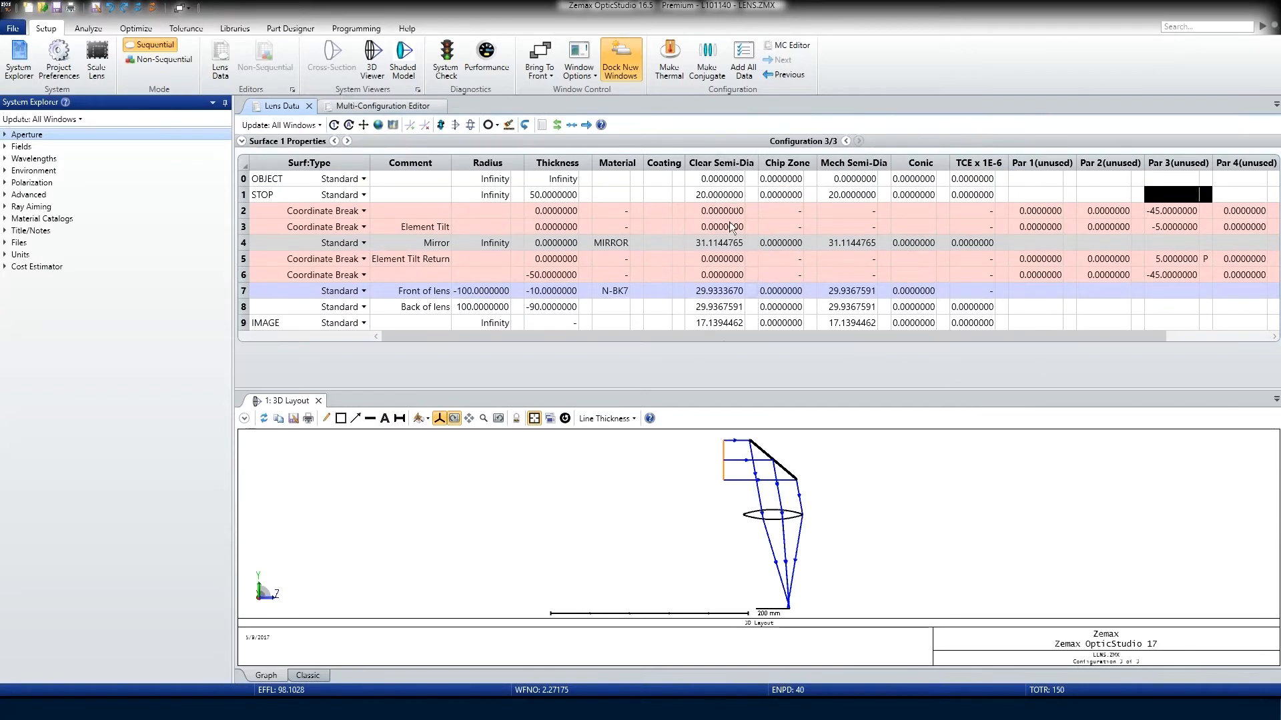
left_click(750, 195)
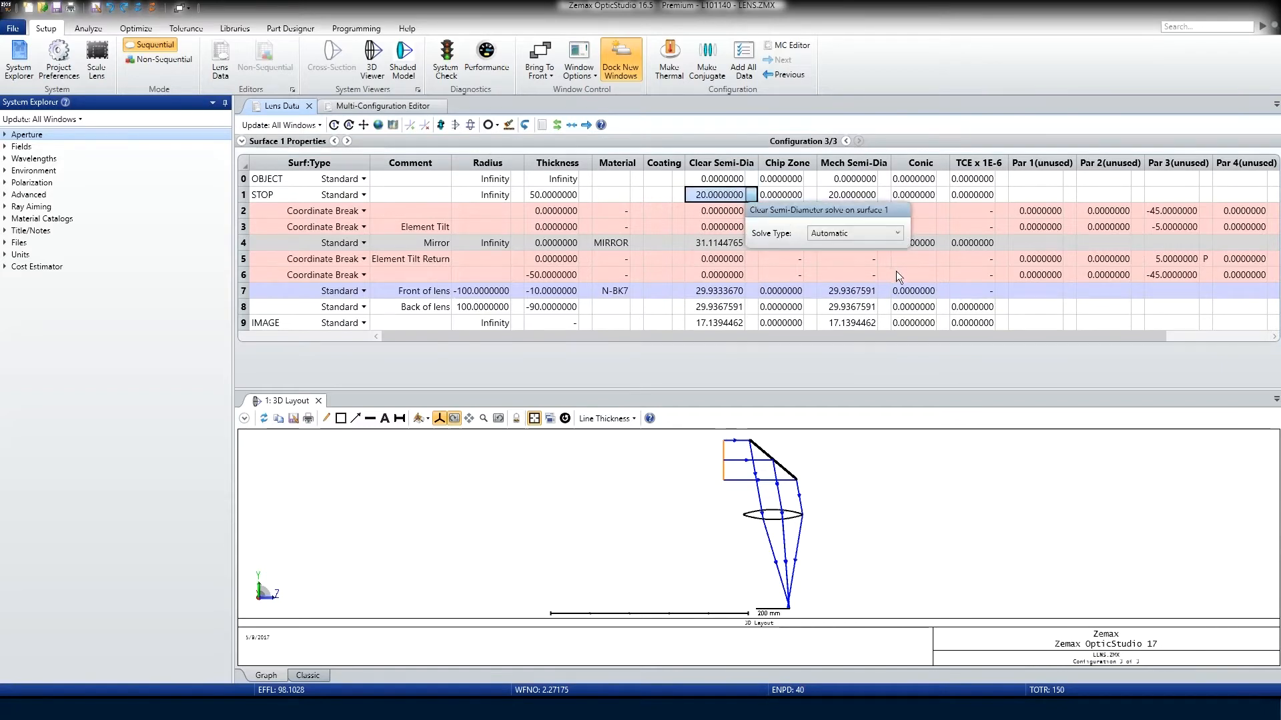
left_click(859, 233)
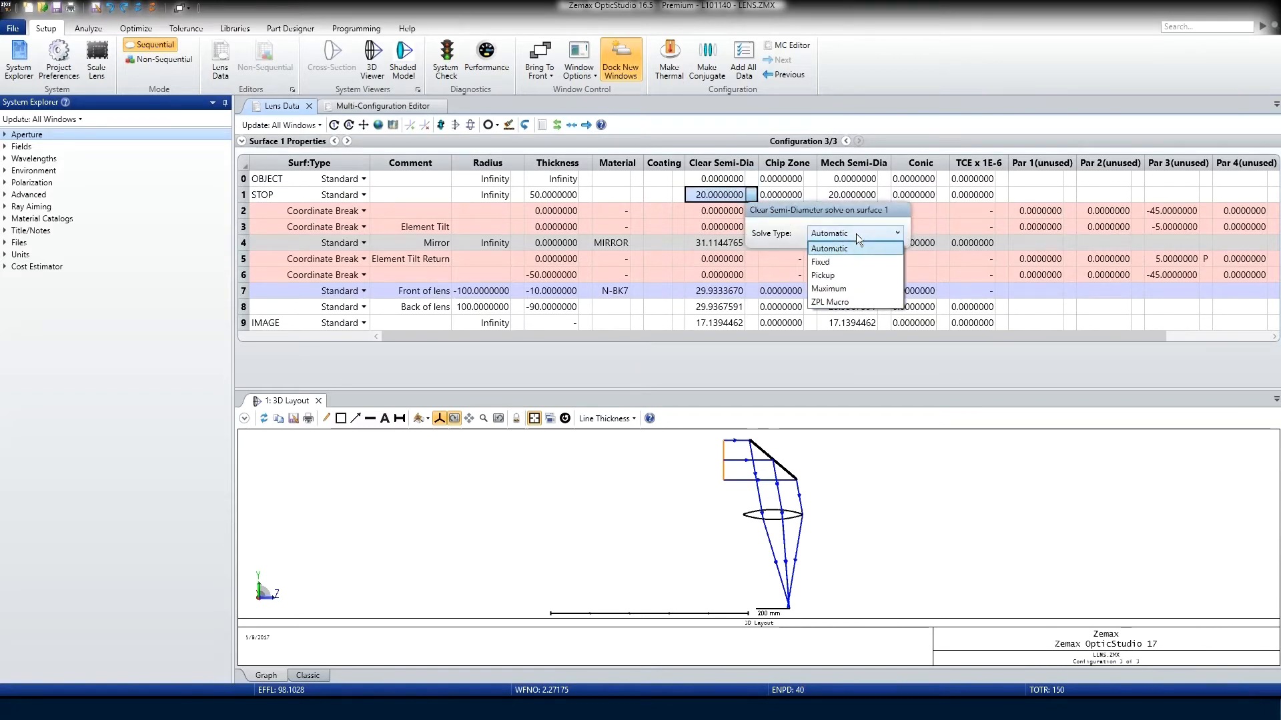
left_click(751, 197)
left_click(751, 198)
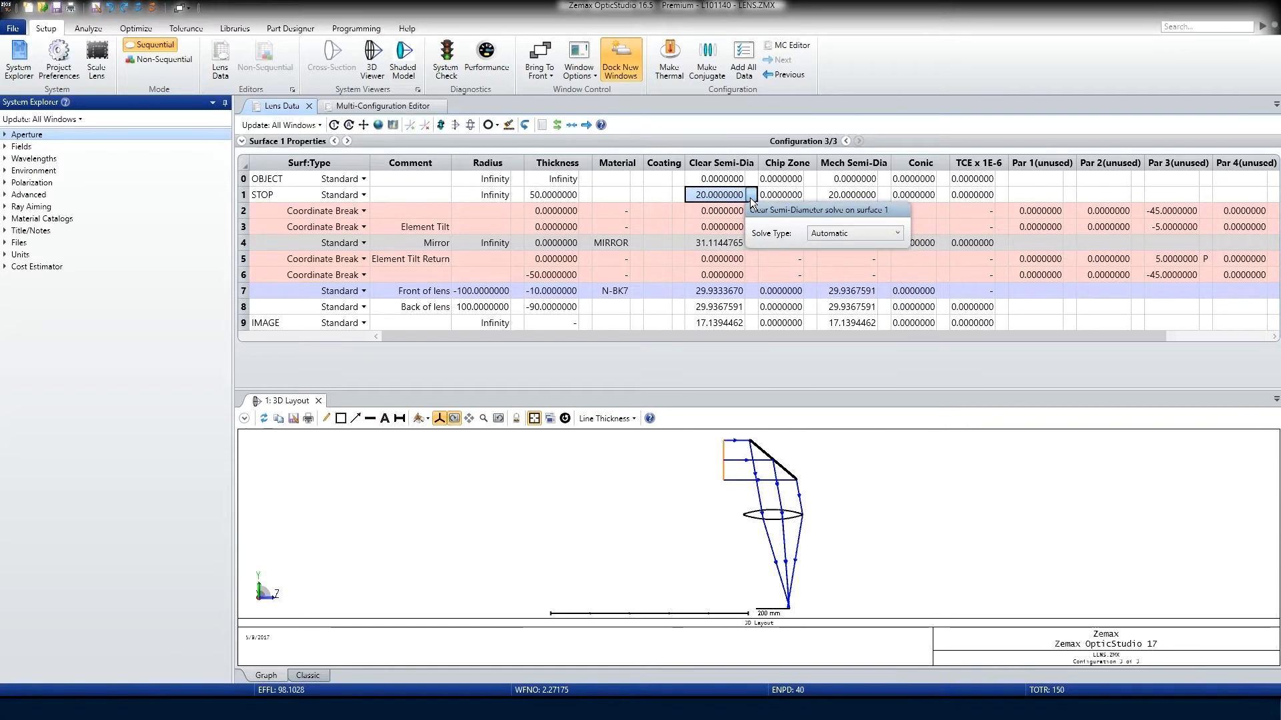
left_click(864, 235)
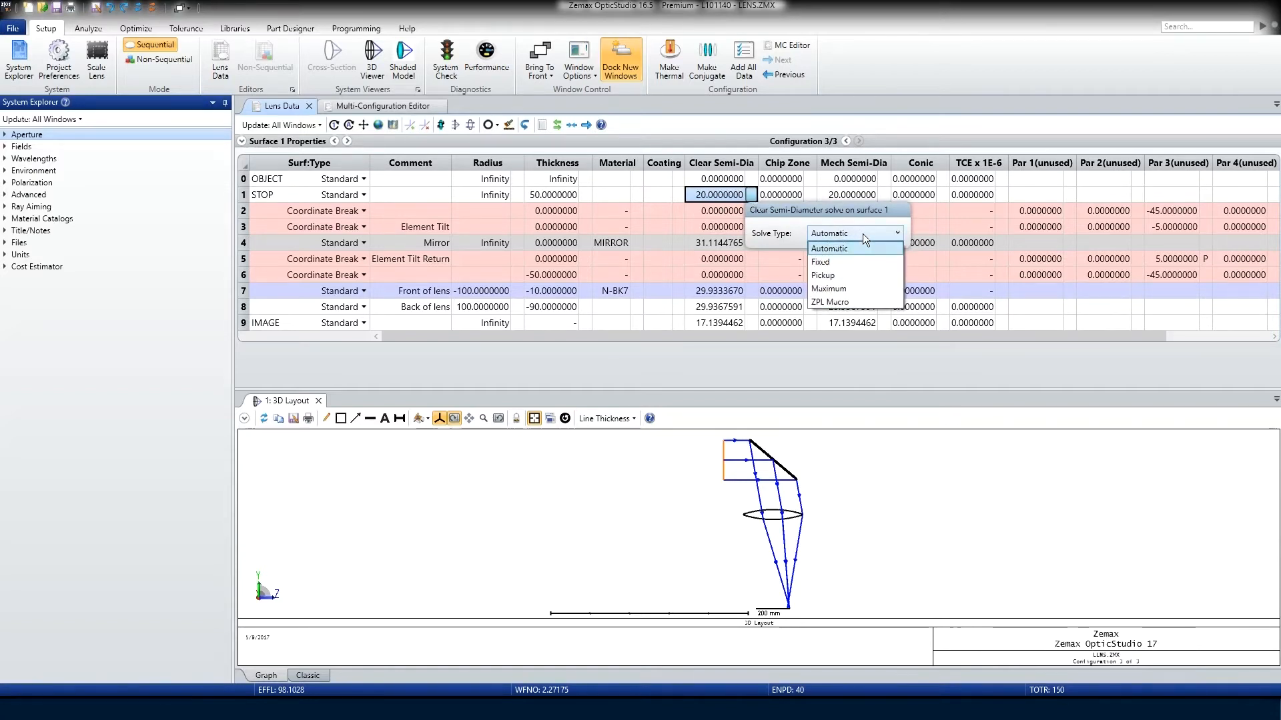
left_click(871, 286)
left_click(735, 224)
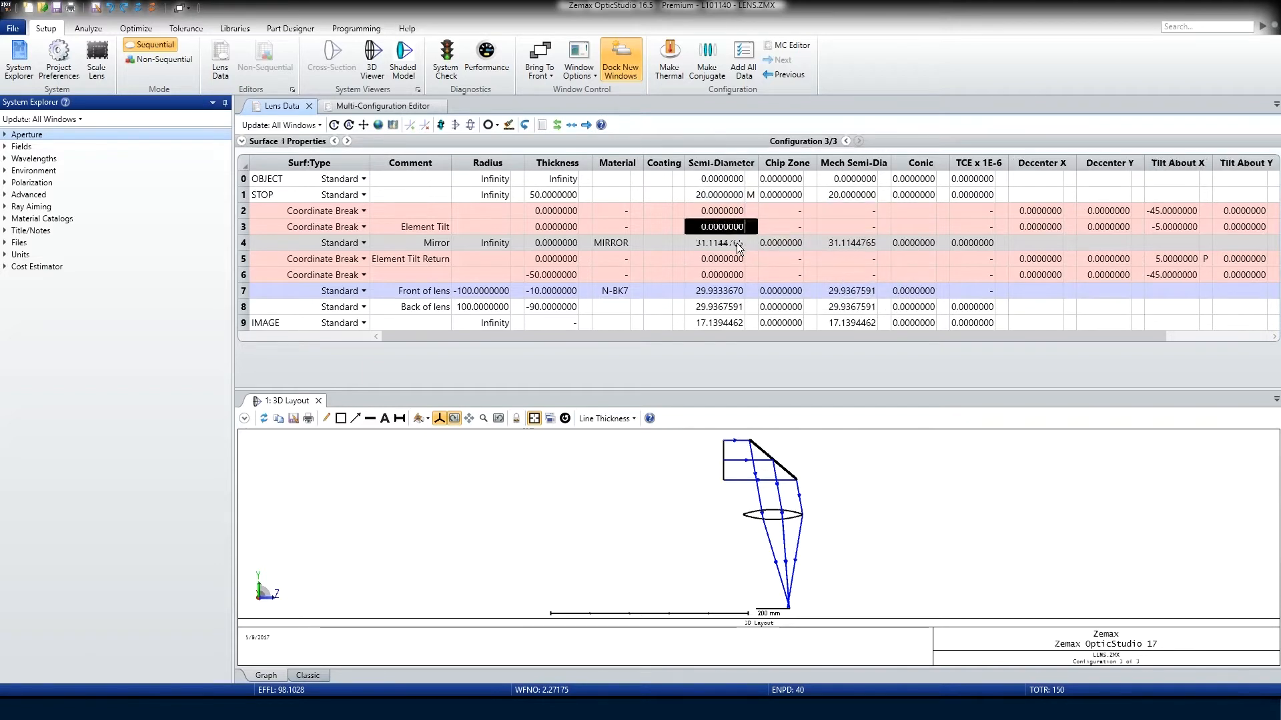
Apply a Maximum solve to the Mirror surface's clear semi-diameter and make configuration 2 active
left_click(736, 243)
left_click(750, 242)
left_click(846, 283)
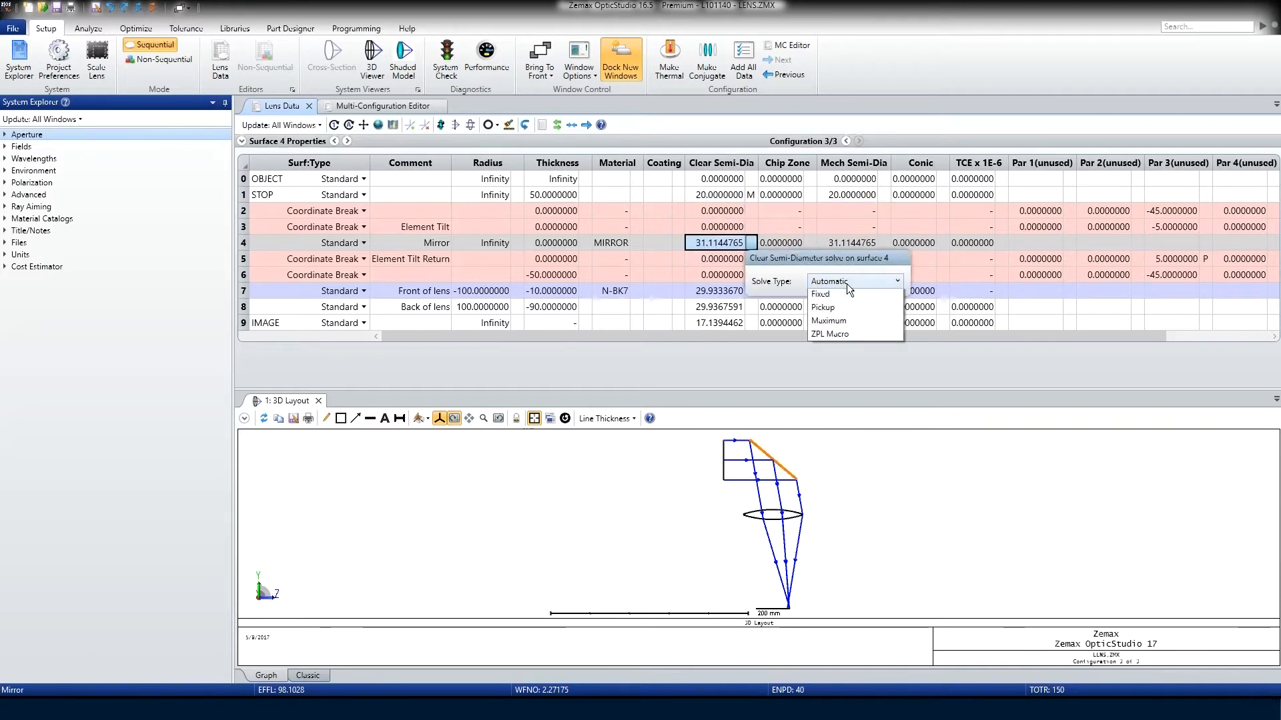
left_click(847, 321)
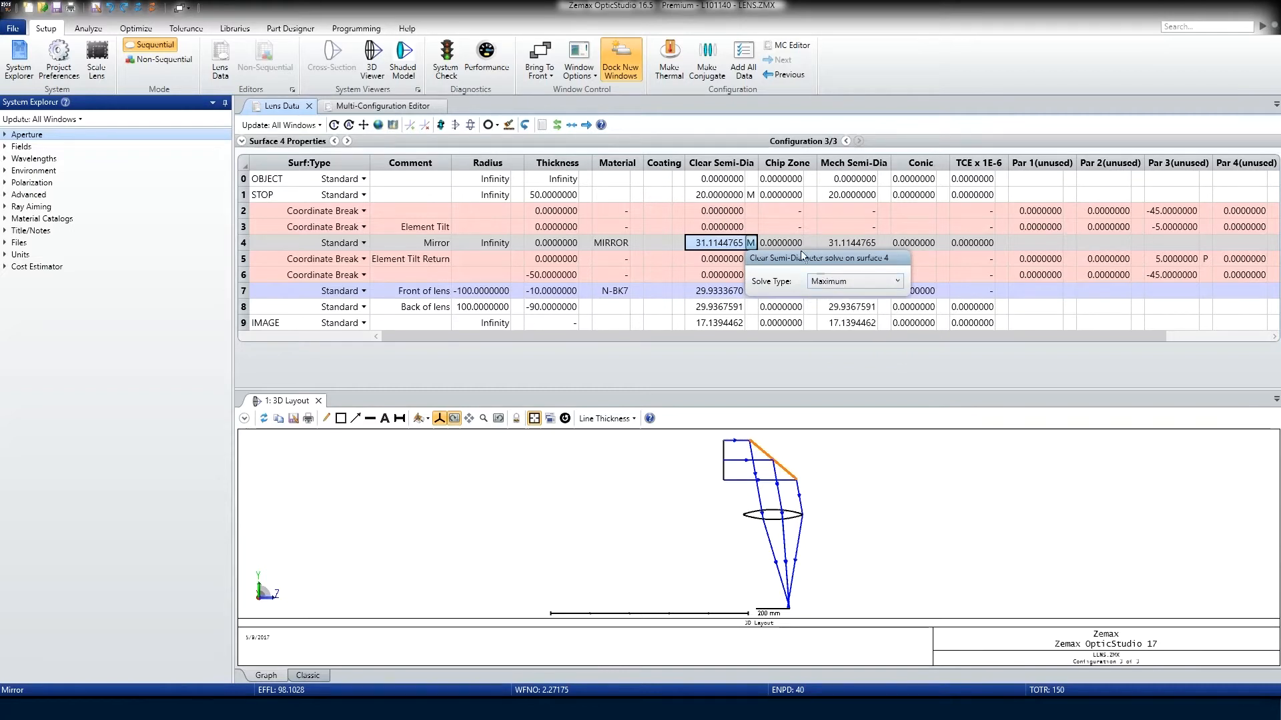
double_click(779, 241)
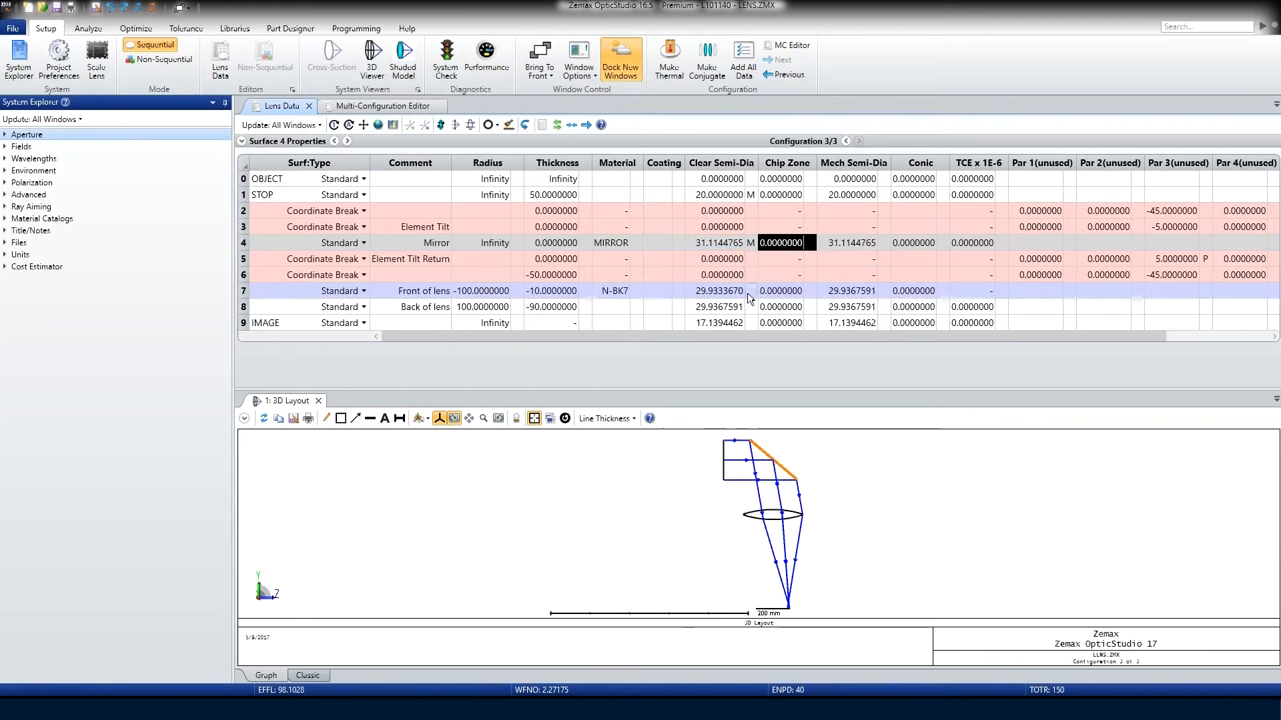
left_click(732, 243)
left_click(843, 141)
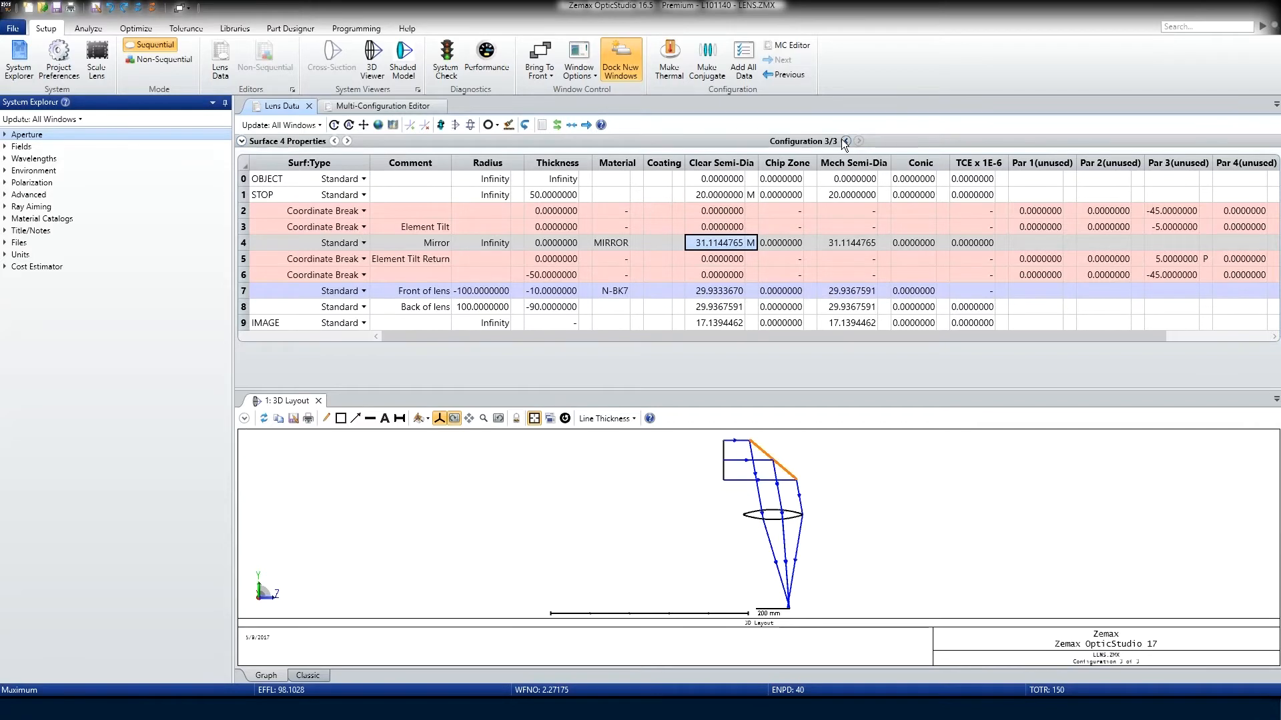
Apply Maximum solves to the clear semi-diameters of the front and back lens surfaces
left_click(740, 292)
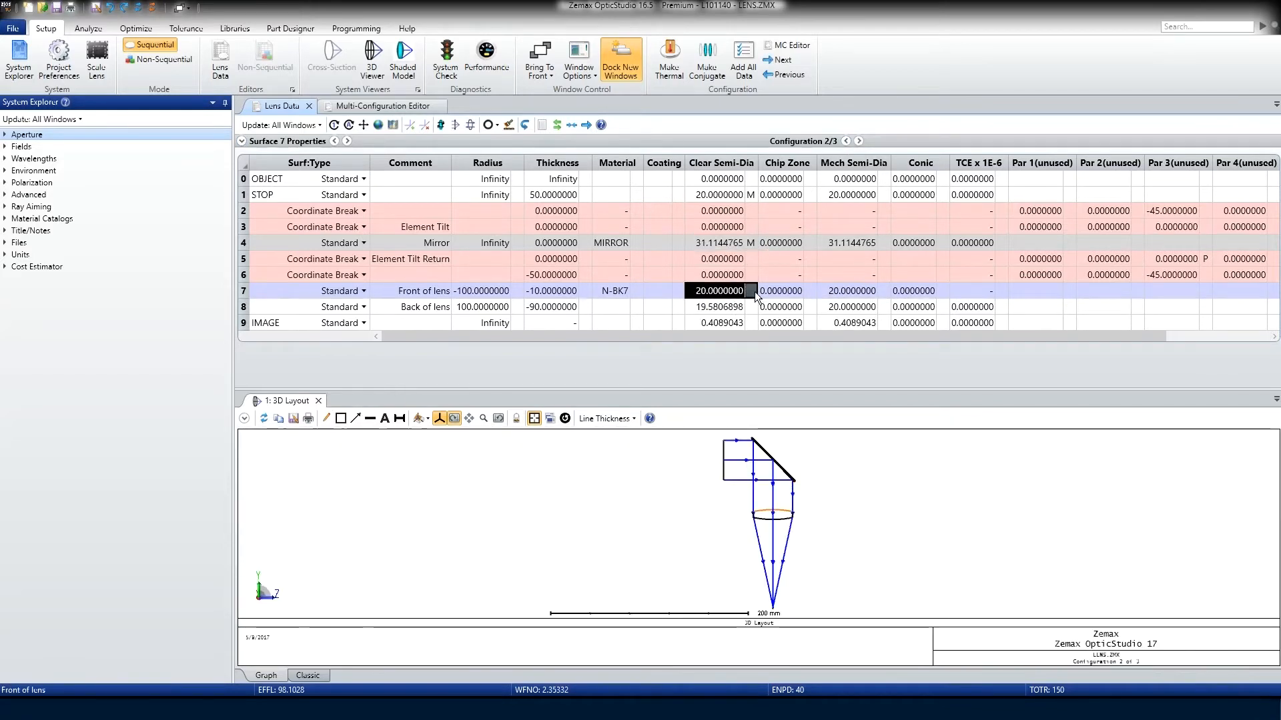
left_click(752, 292)
left_click(862, 334)
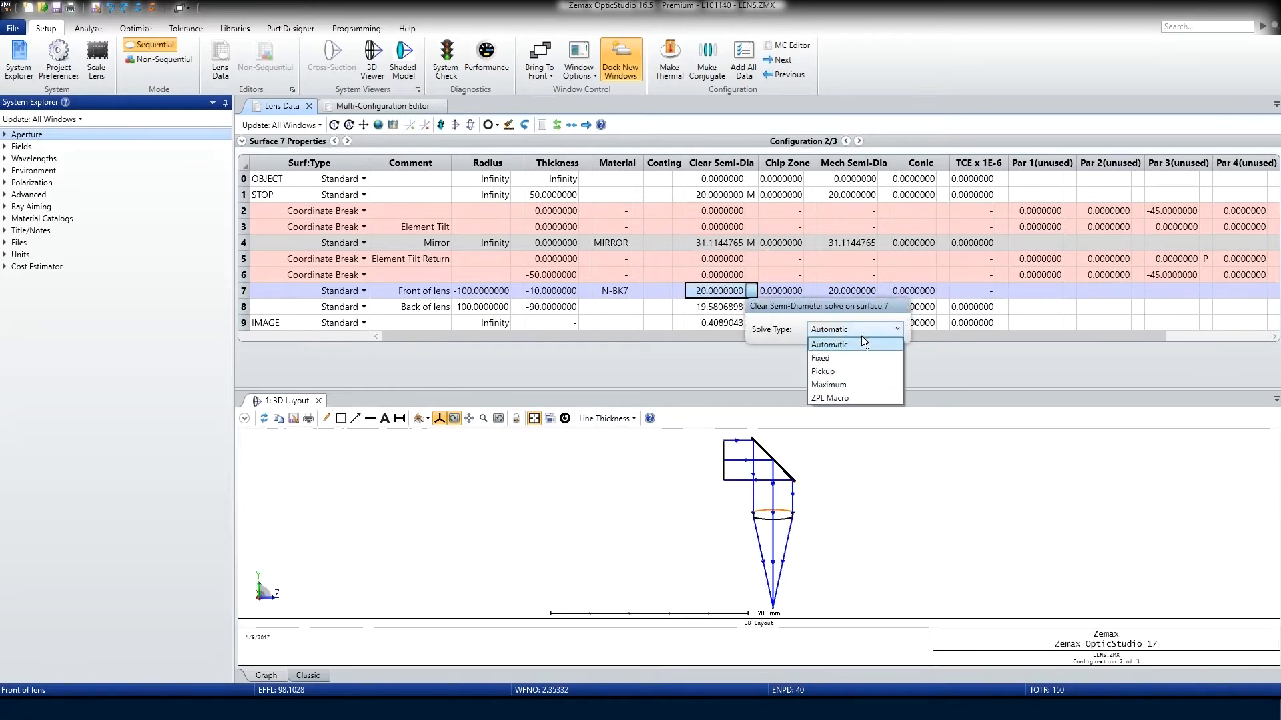
left_click(857, 383)
left_click(745, 308)
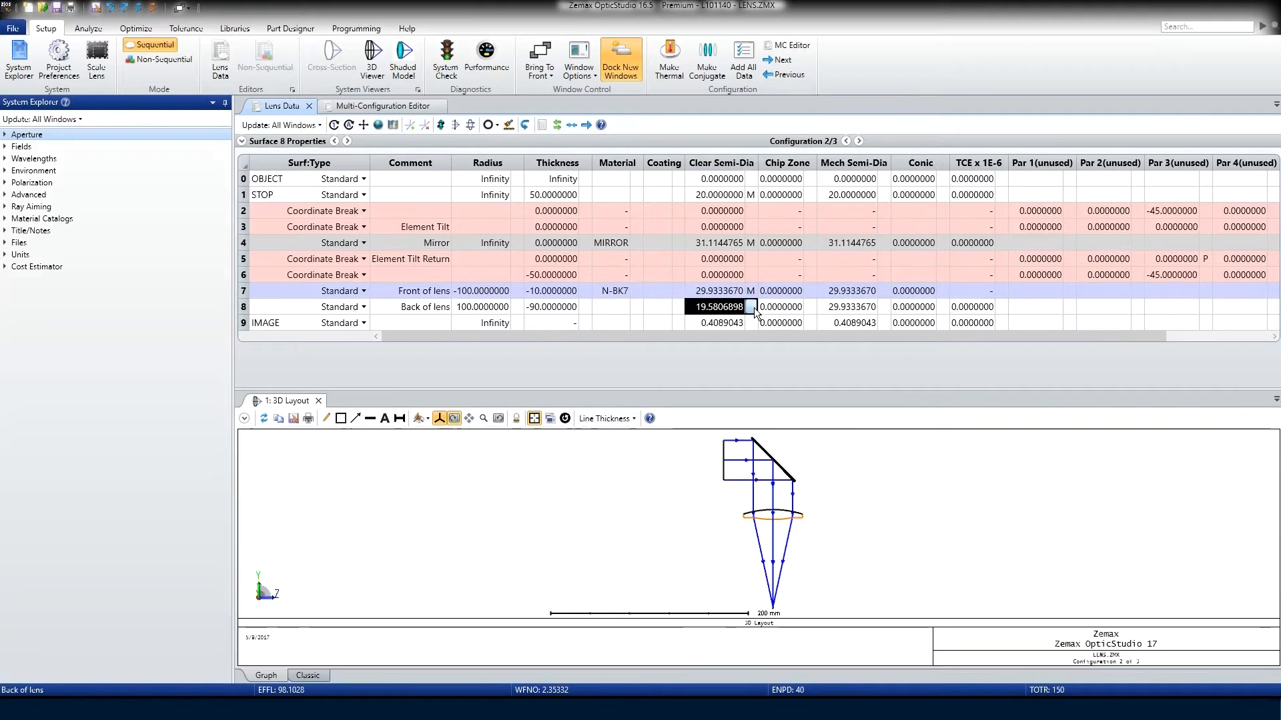
left_click(751, 307)
left_click(866, 345)
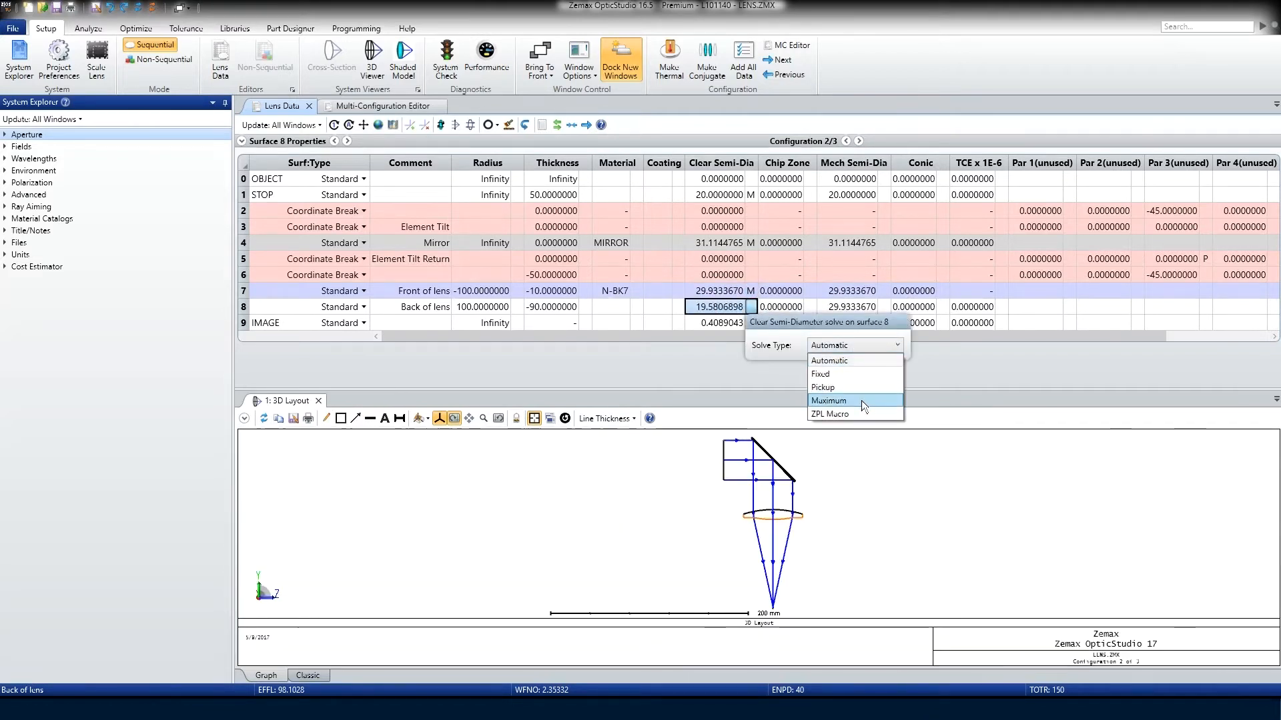
left_click(862, 400)
Apply a Maximum solve to the clear semi-diameter of the image surface
left_click(759, 324)
left_click(755, 326)
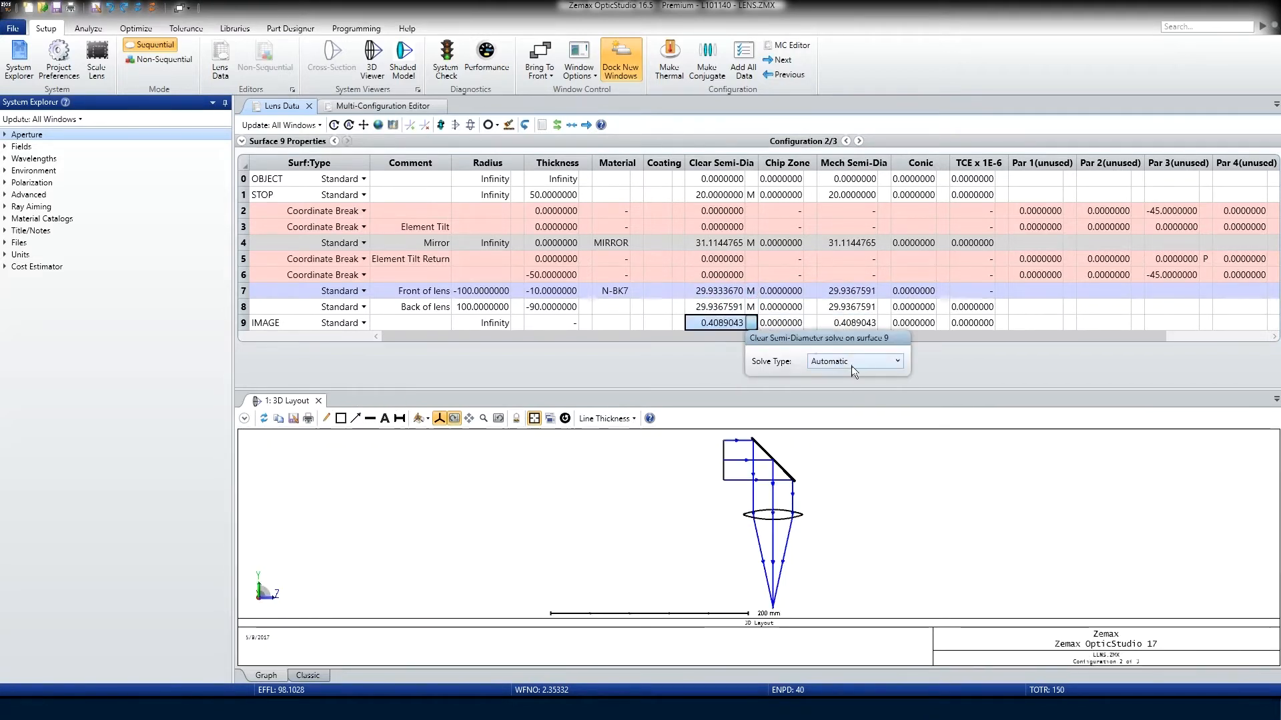
left_click(852, 361)
left_click(851, 414)
left_click(791, 306)
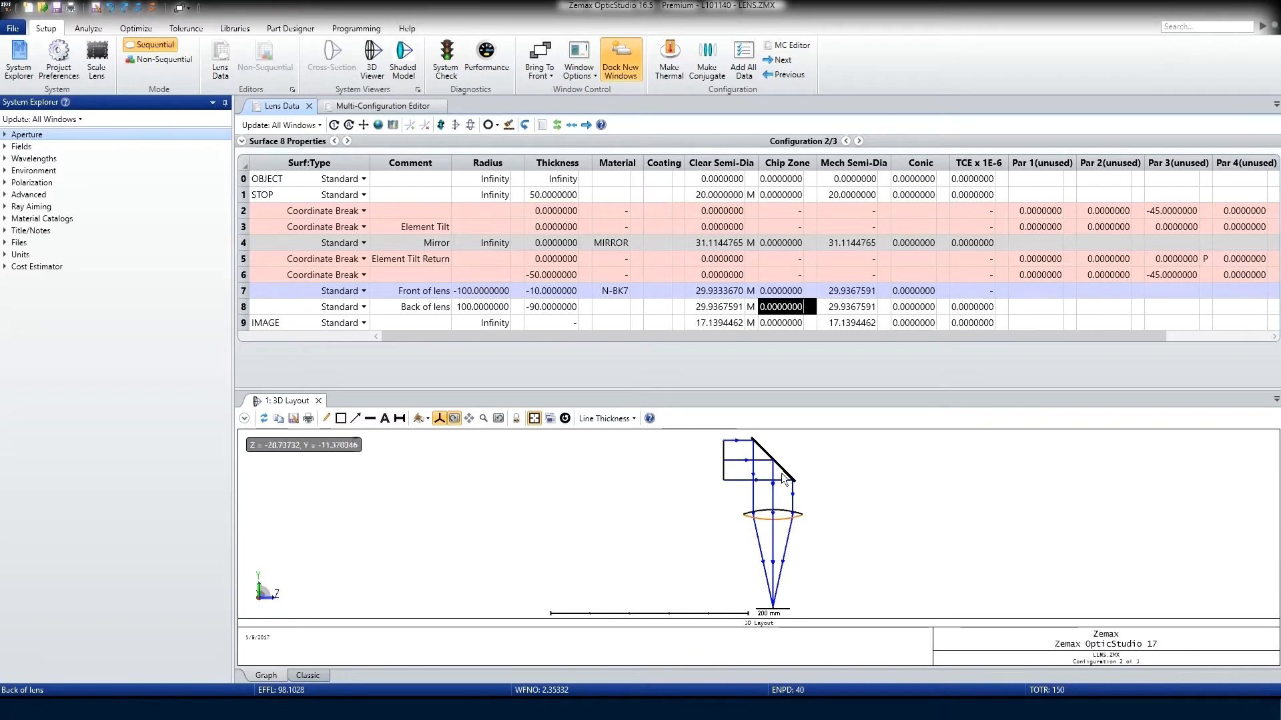
Set the 3D layout to color rays by Config # and display all configurations
left_click(245, 418)
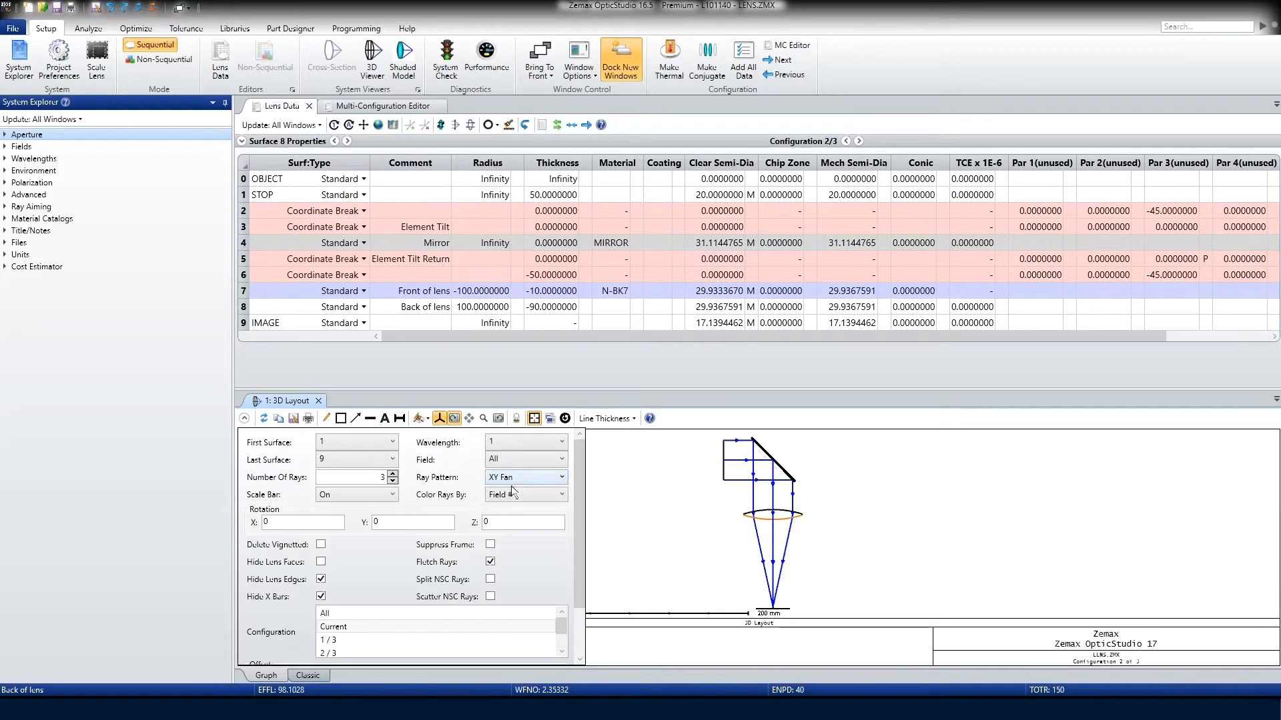
left_click(538, 495)
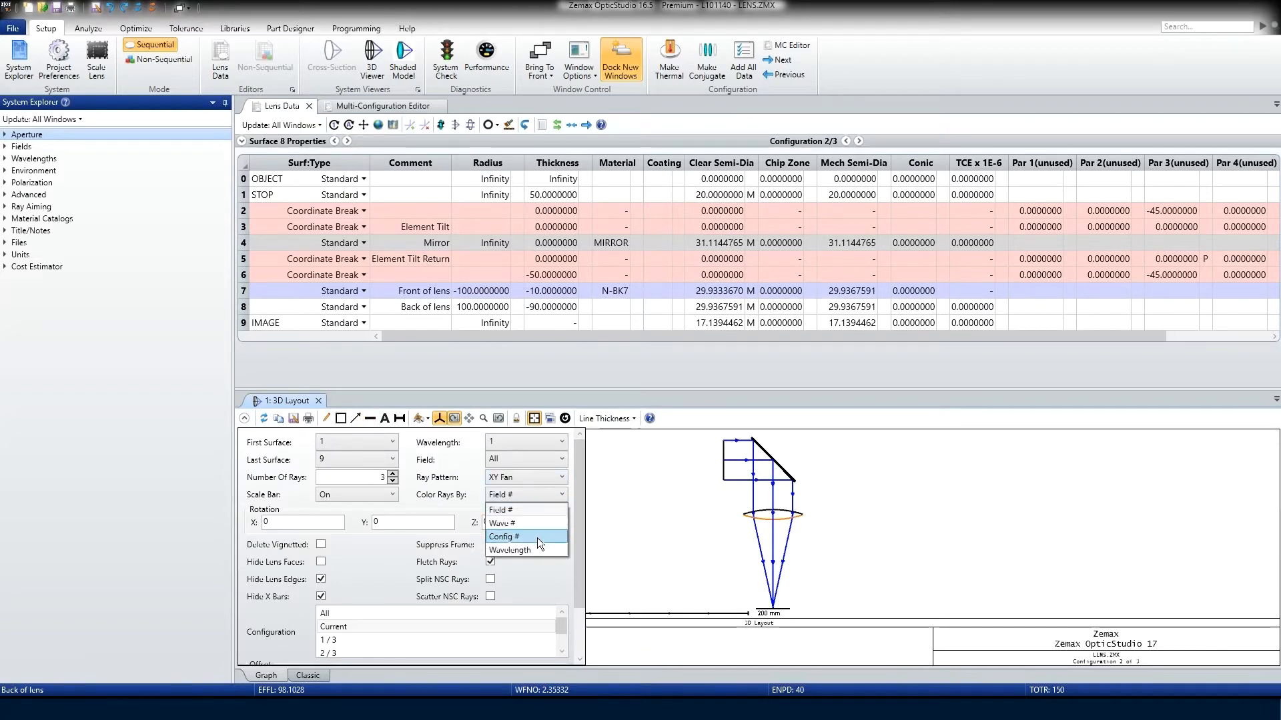
left_click(538, 538)
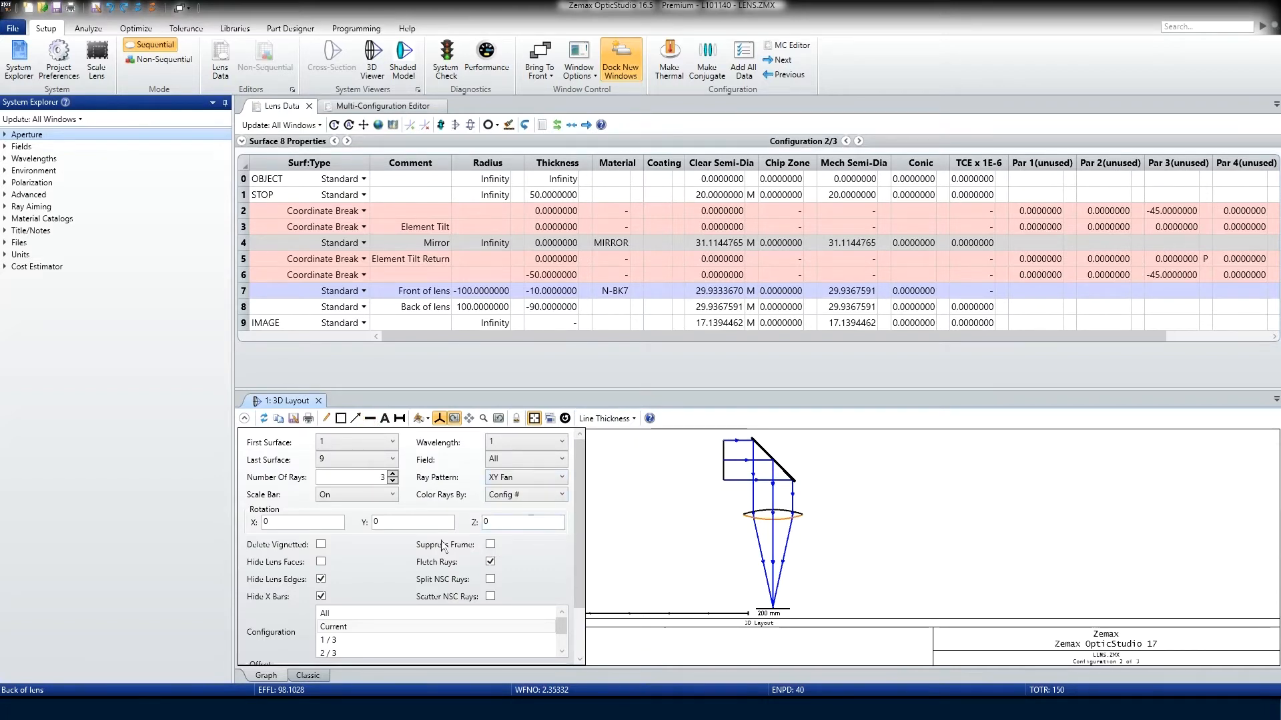
left_click(368, 613)
scroll(275, 619, "down", 1)
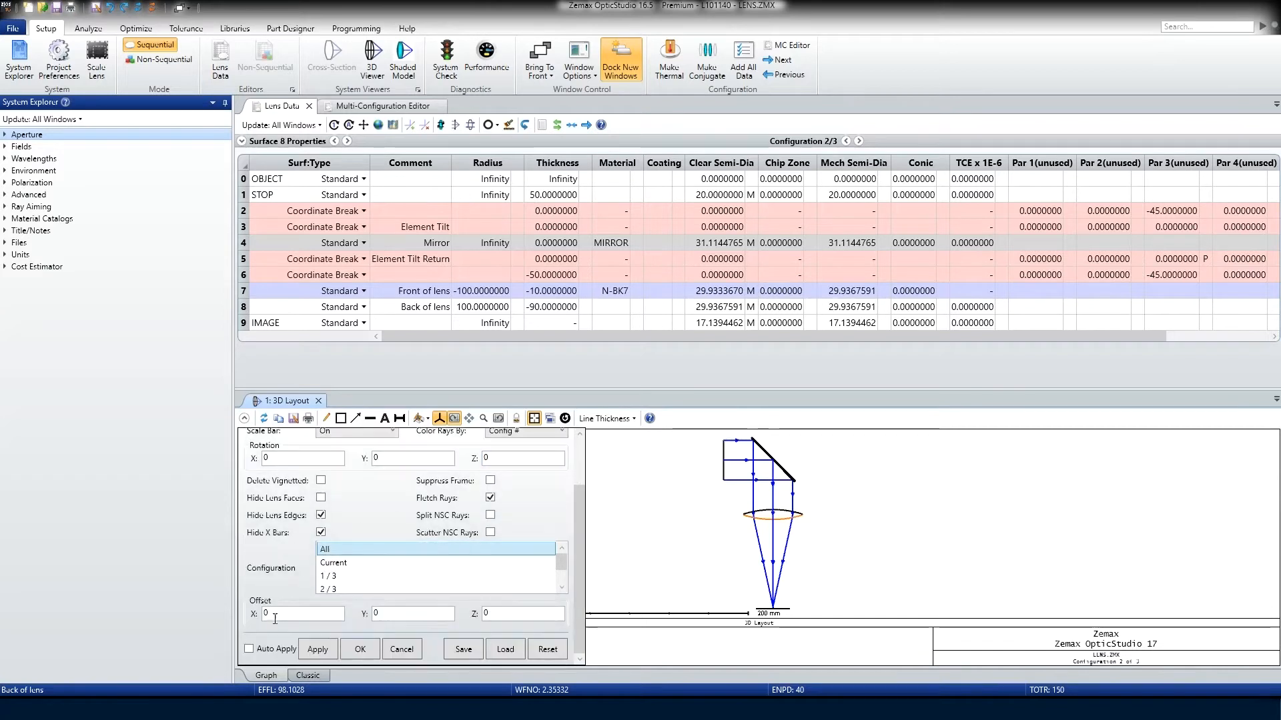
left_click(359, 649)
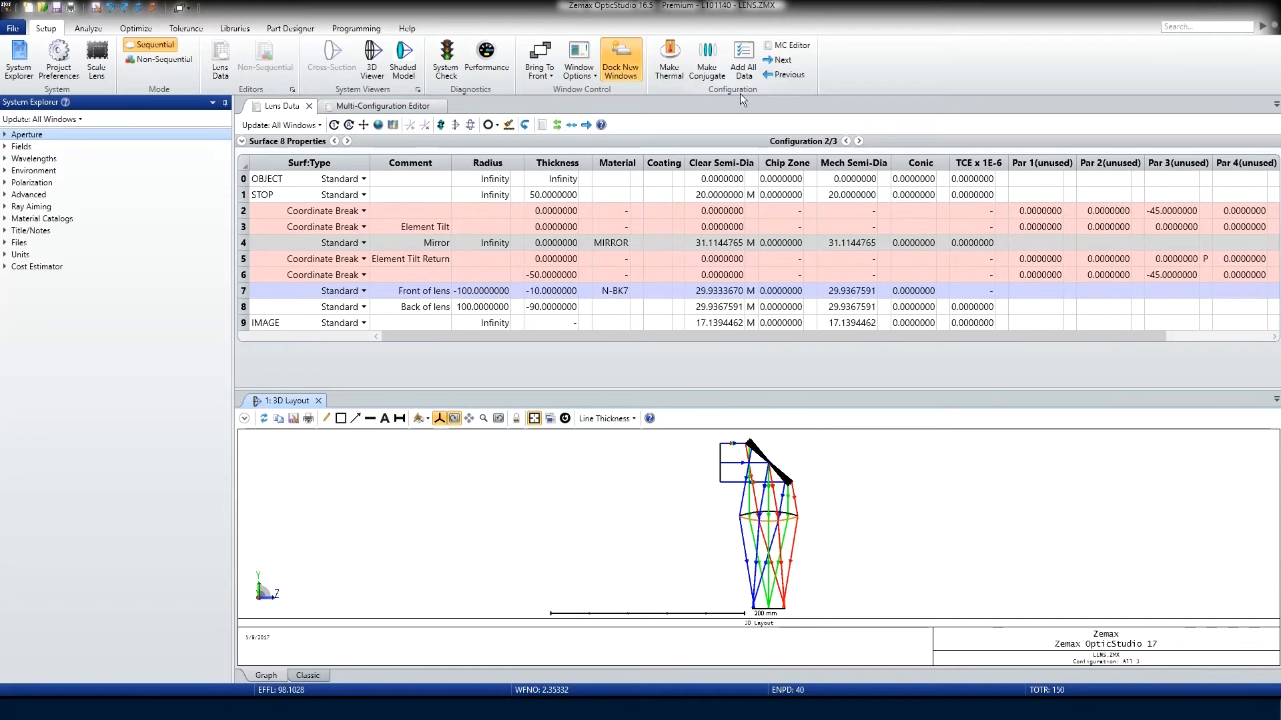
Start a new lens file without saving the changes to LENS.ZMX
left_click(742, 126)
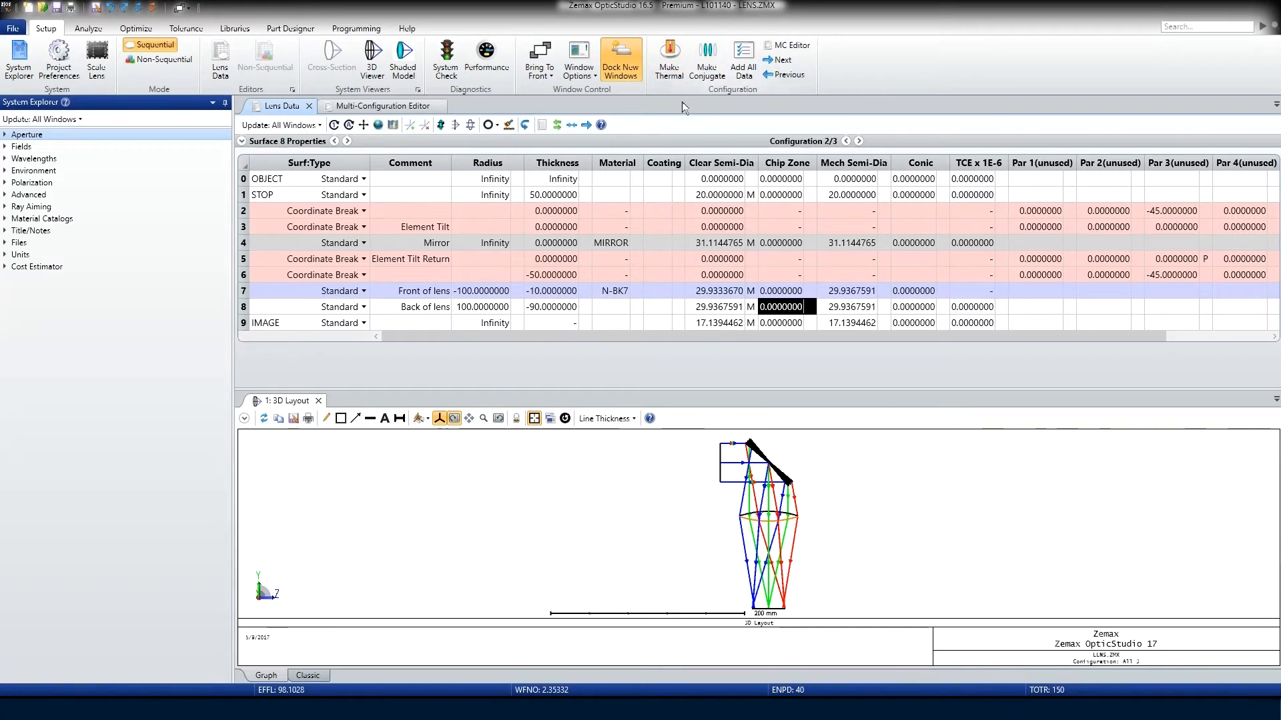
left_click(31, 10)
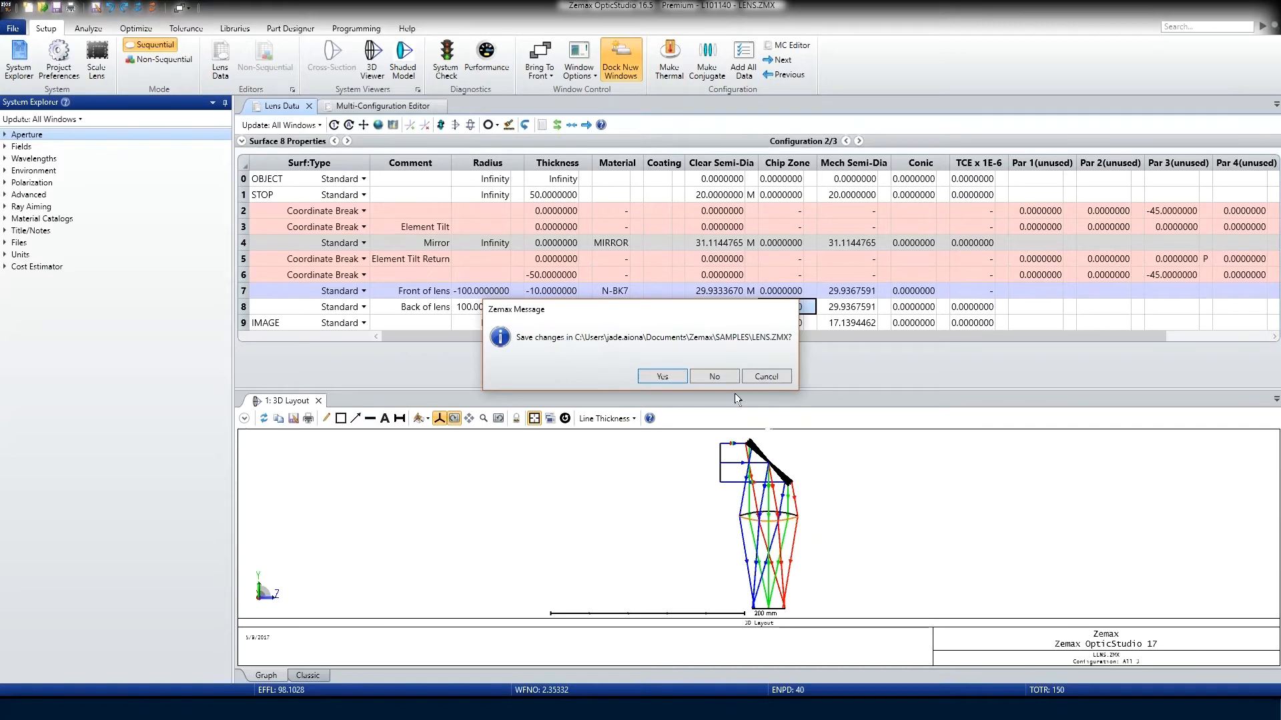
left_click(714, 374)
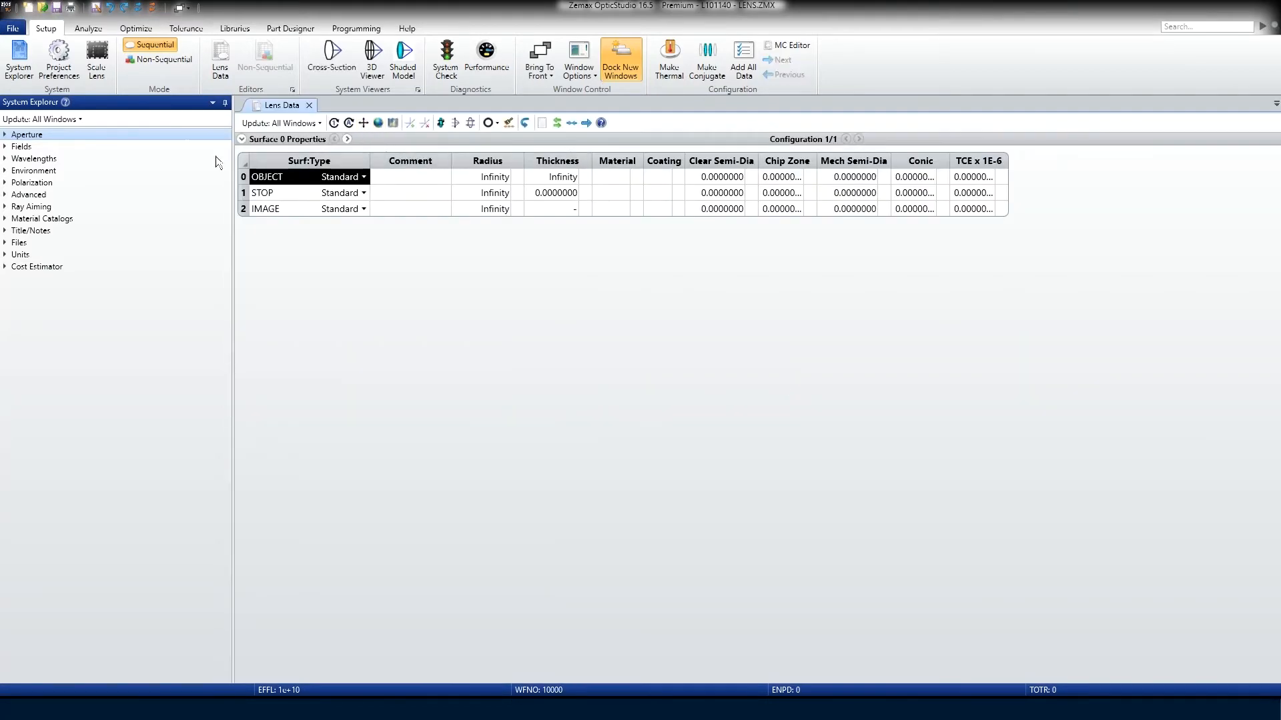
Set the system aperture value to 40 with the Entrance Pupil Diameter type
left_click(5, 135)
left_click(41, 200)
type("40")
key("Return")
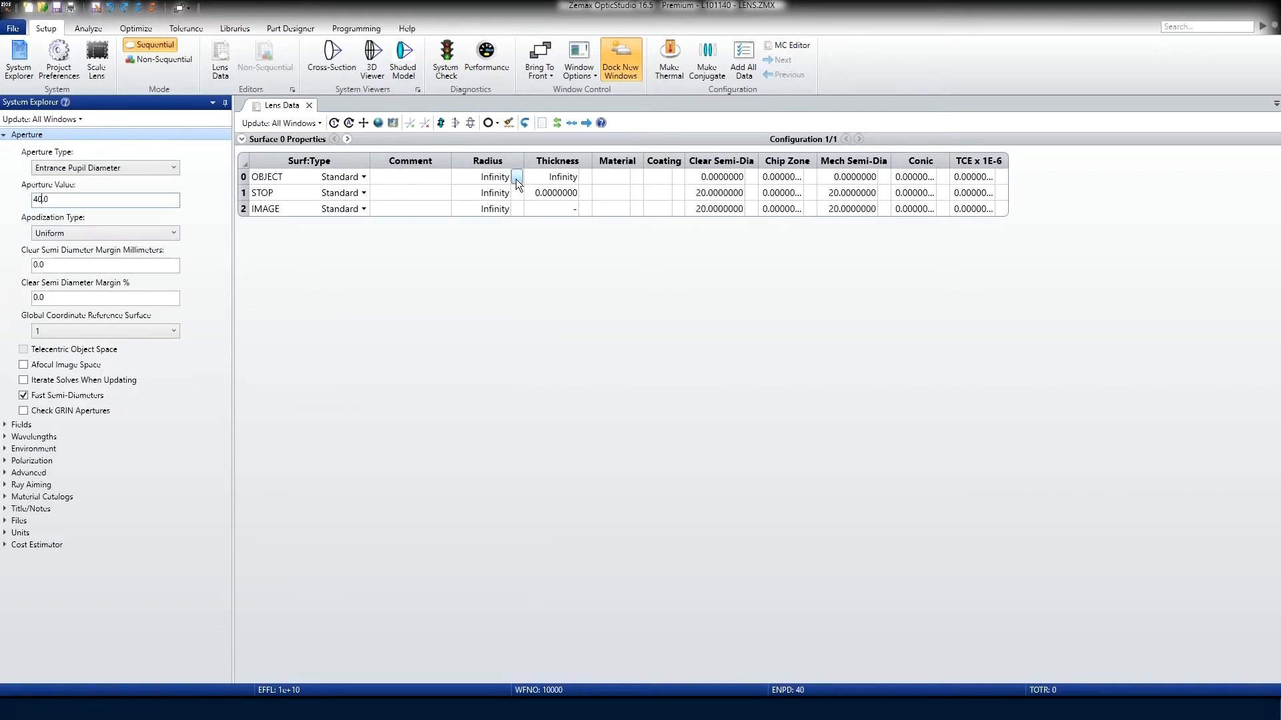
left_click(12, 136)
Review the new system's field and wavelength settings
left_click(6, 149)
left_click(5, 147)
left_click(5, 148)
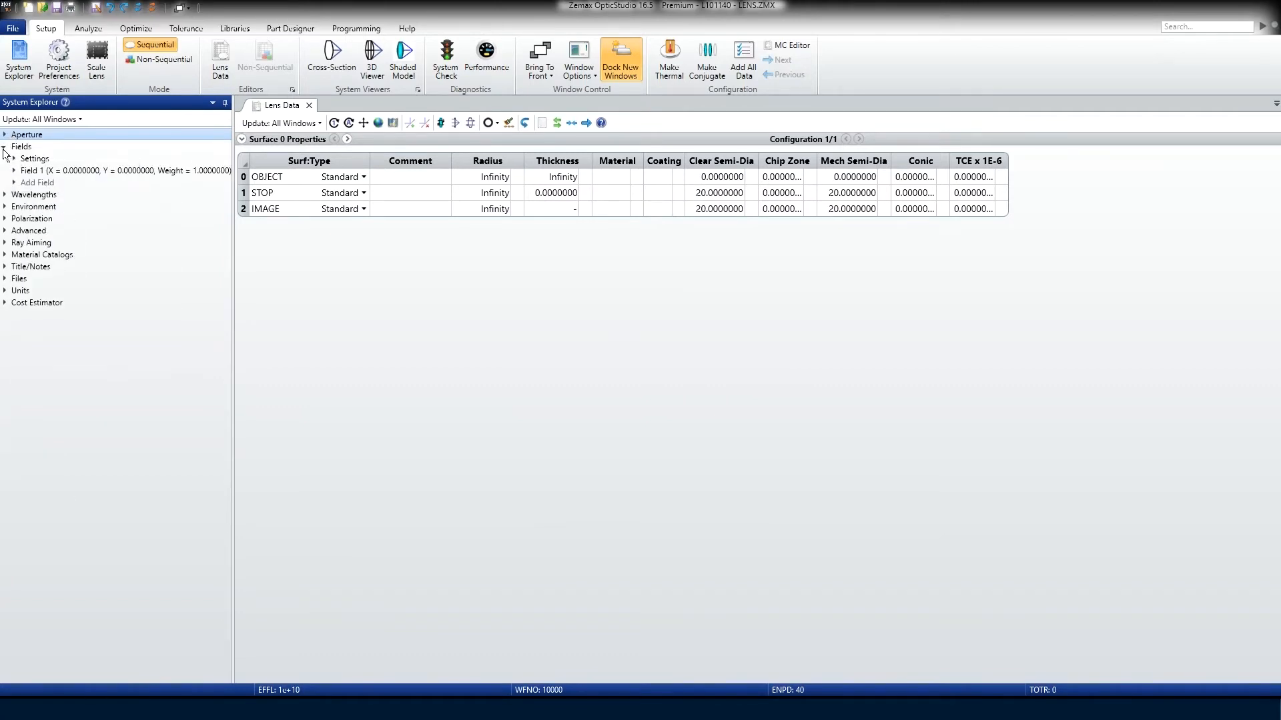
left_click(5, 148)
left_click(5, 159)
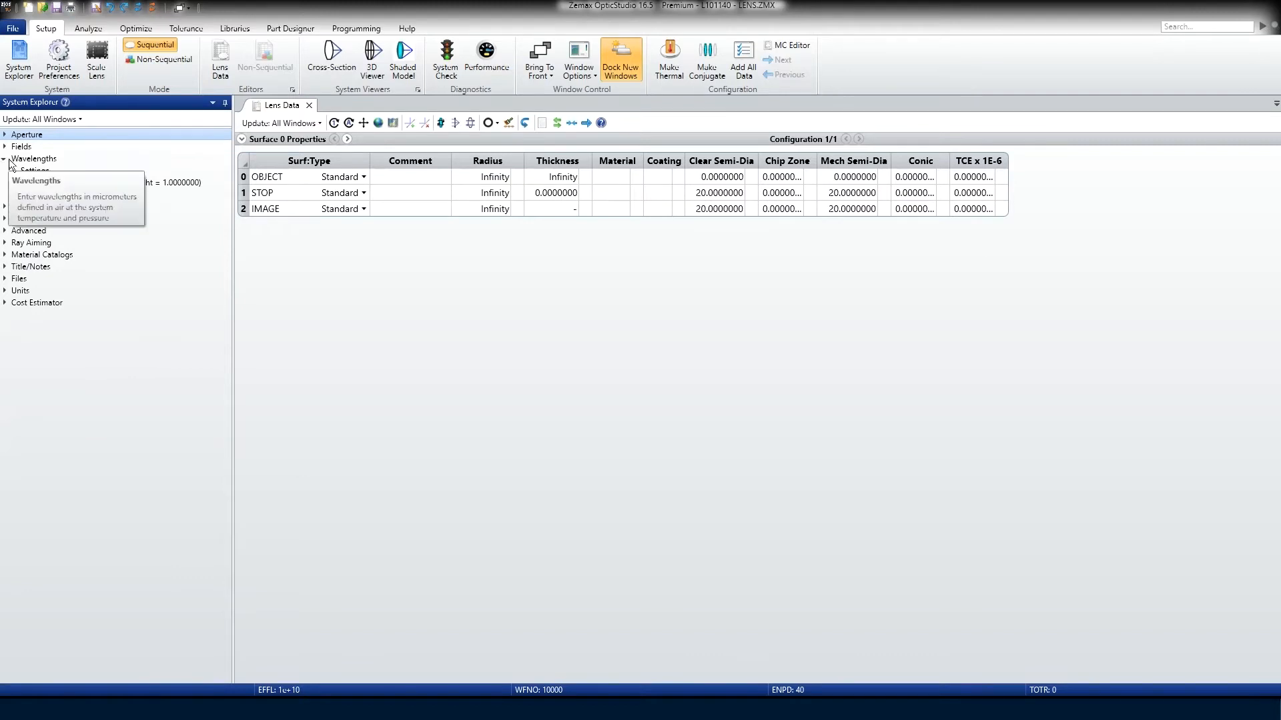
Insert three surfaces between the stop and the image surface
left_click(12, 160)
left_click(4, 159)
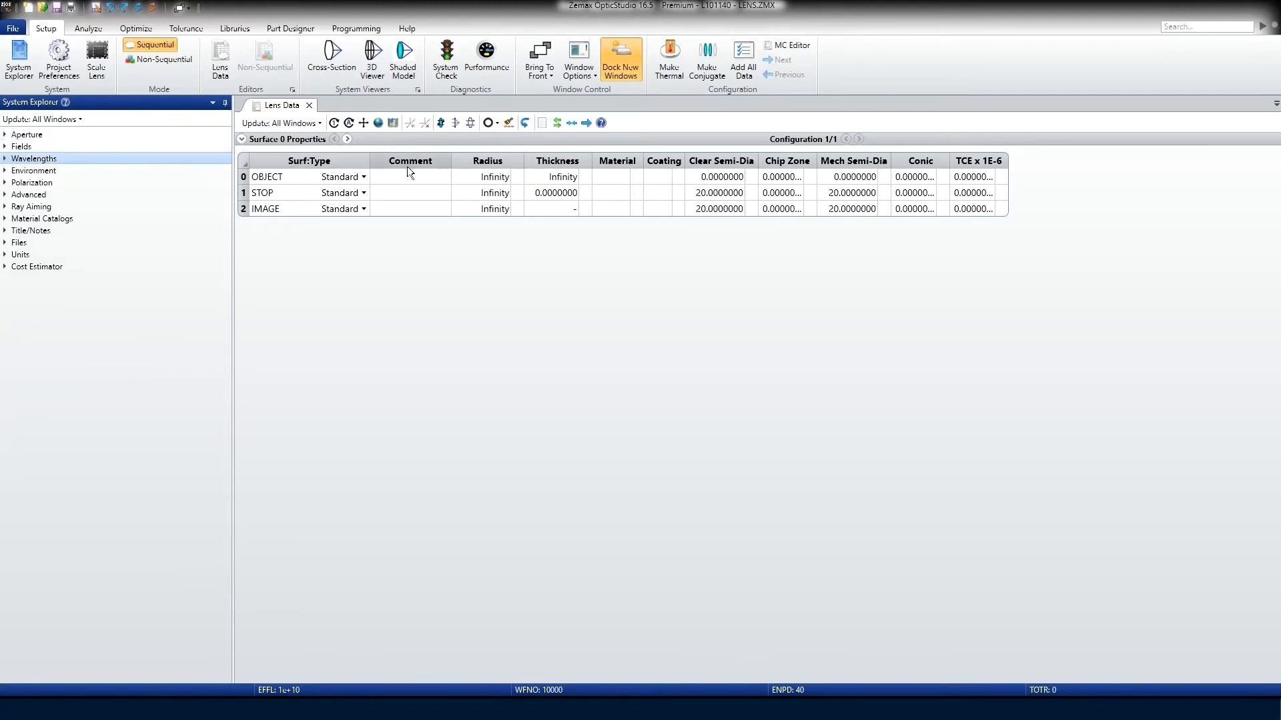
left_click(306, 209)
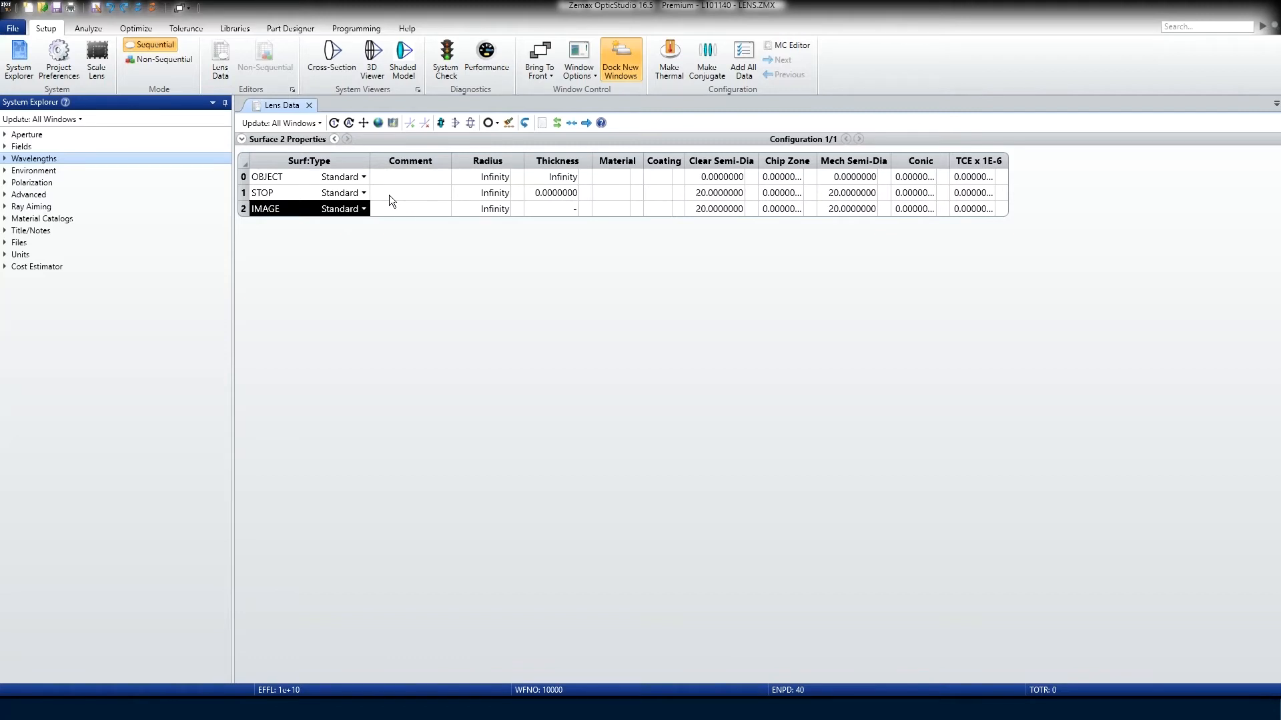
key("Insert")
key("Insert")
key("Insert")
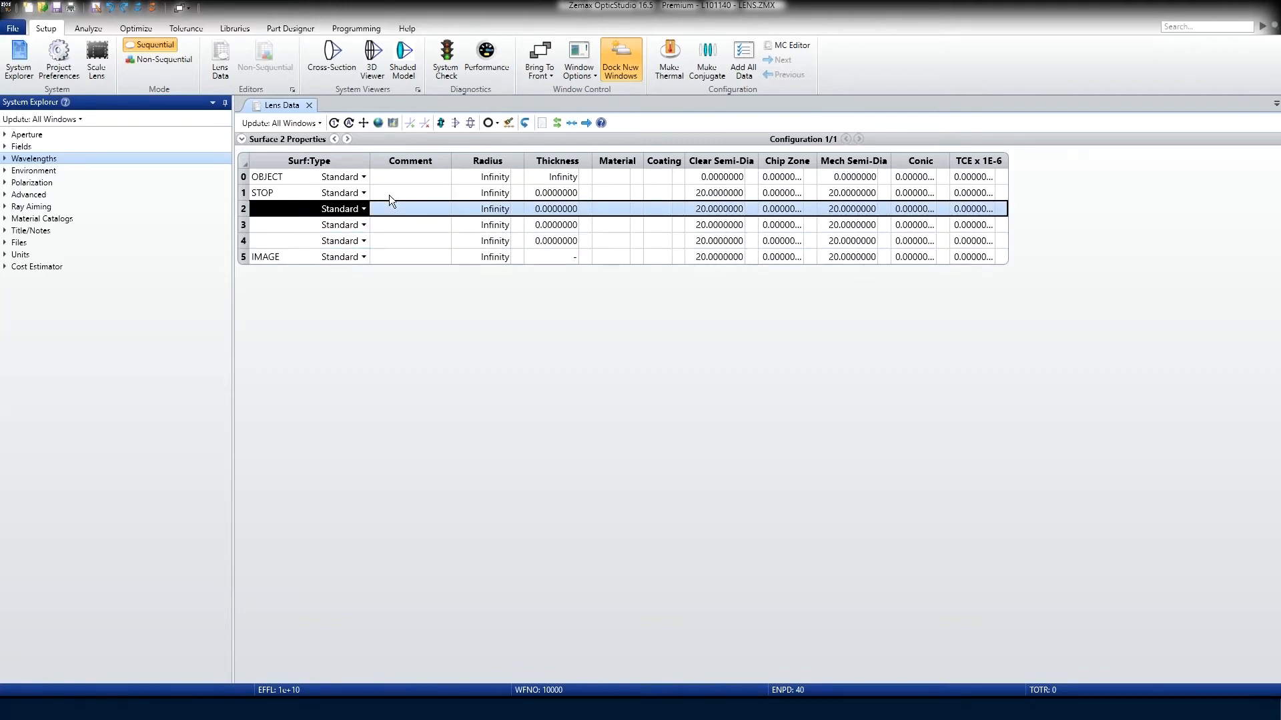
Label surfaces 2, 3 and 4 with the comments Mirror, Front of lens and Back of lens
key("Right")
left_click(307, 210)
left_click(429, 215)
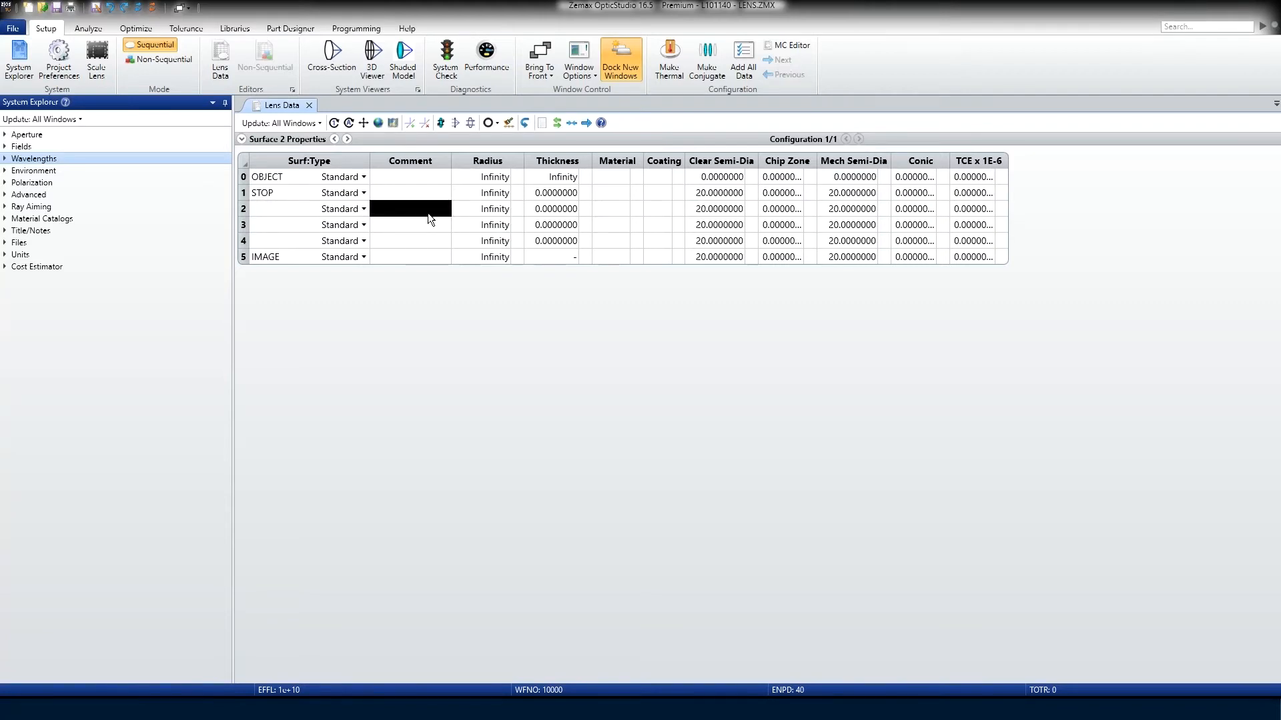
type("Mirror")
key("Return")
type("Front of")
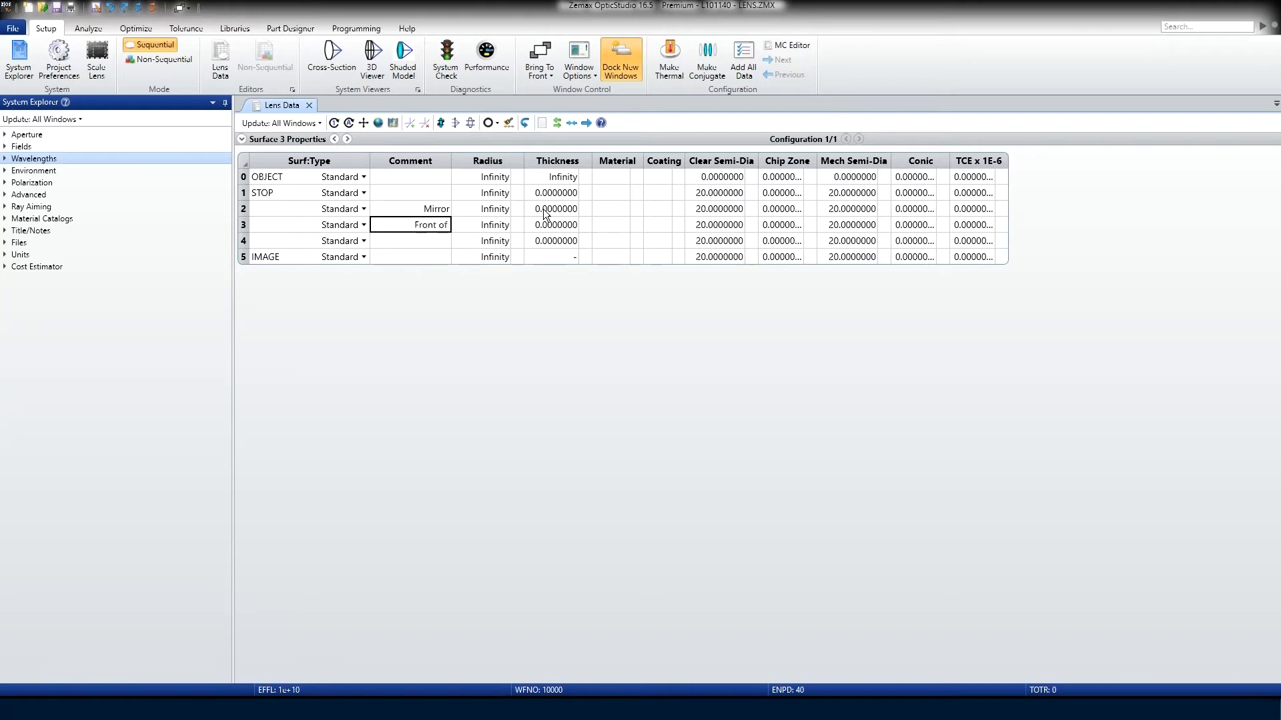
type(" lens")
key("Return")
type("B")
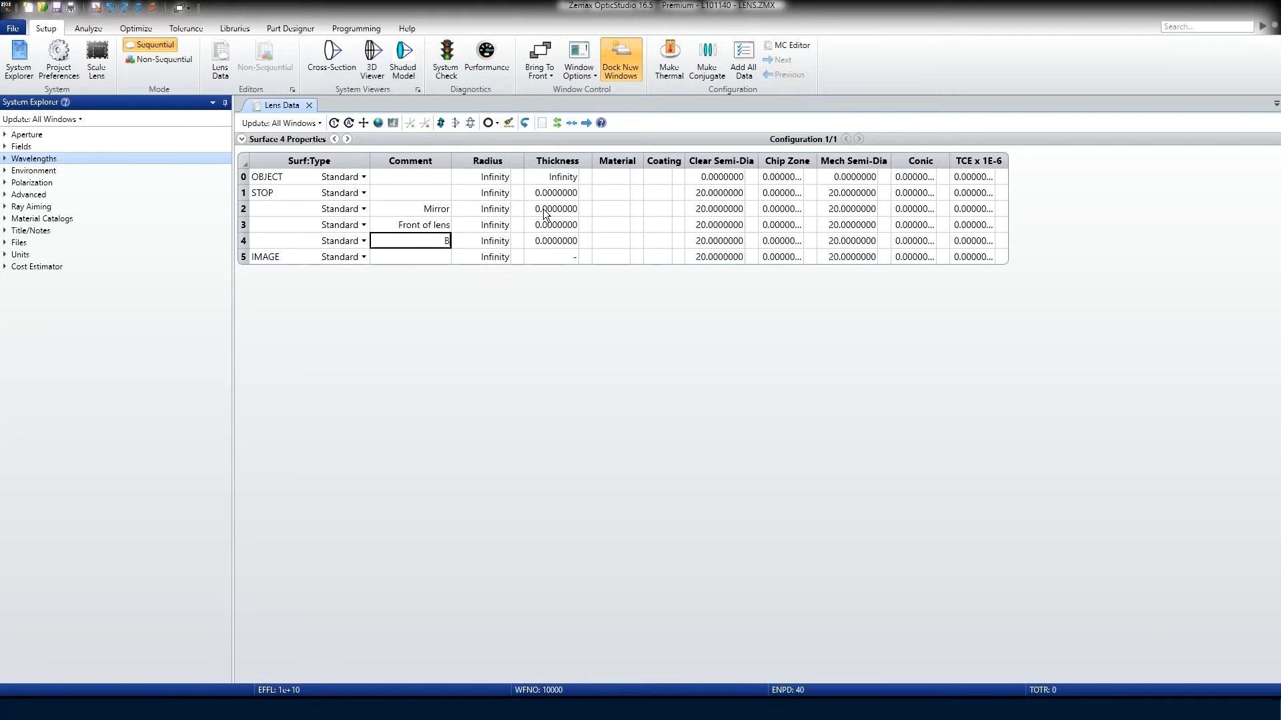
type("ack of lens")
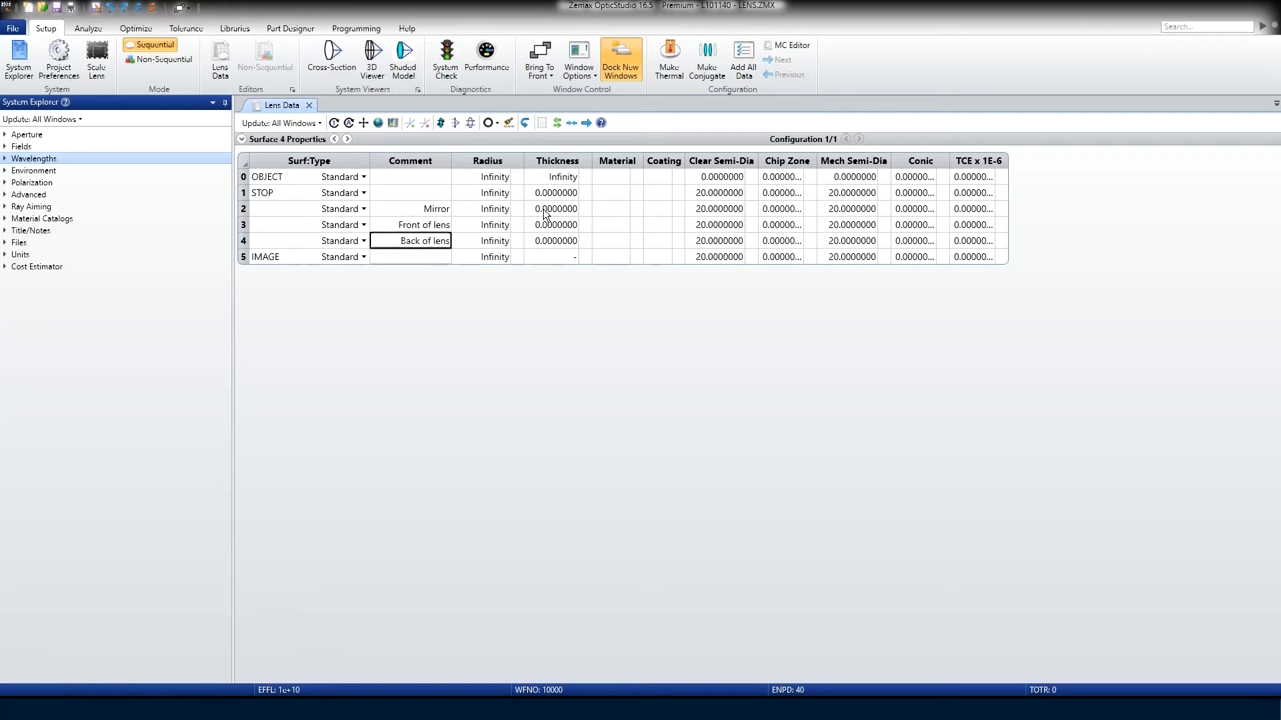
key("Return")
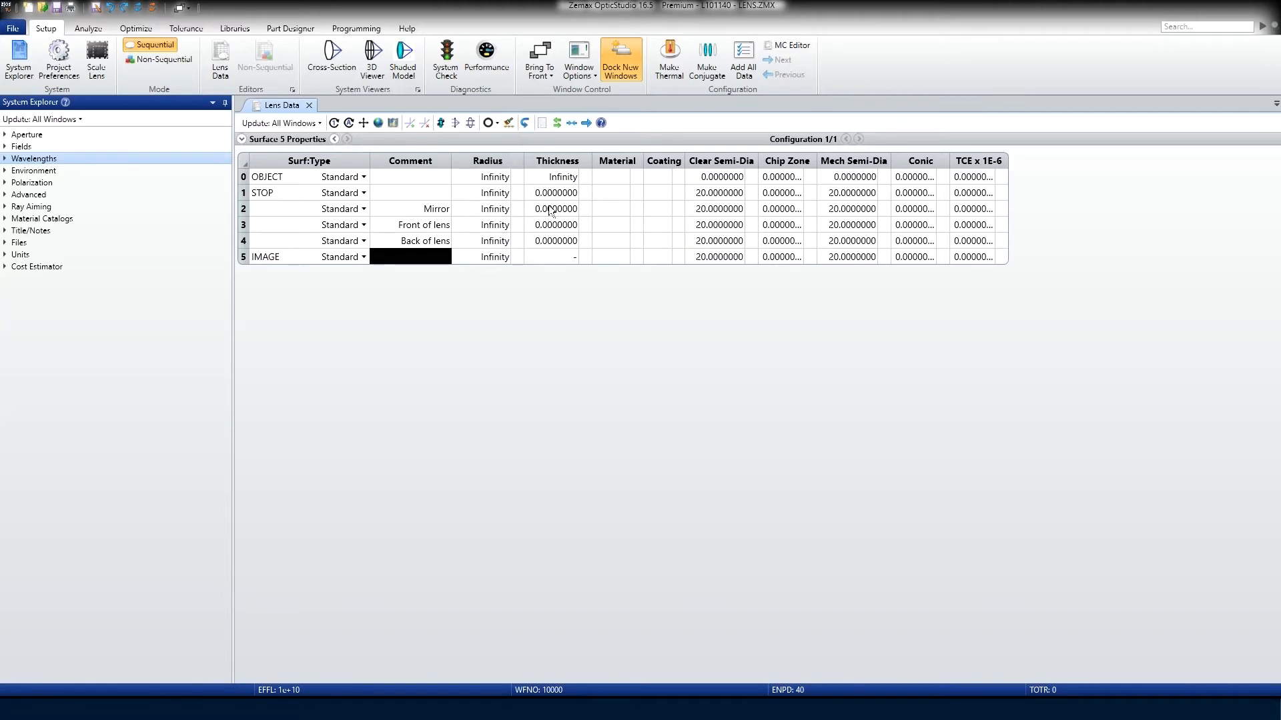
Set the thicknesses to 50 for the stop, 50 for the mirror, 10 for the lens front and 90 for the lens back
left_click(560, 210)
left_click(567, 193)
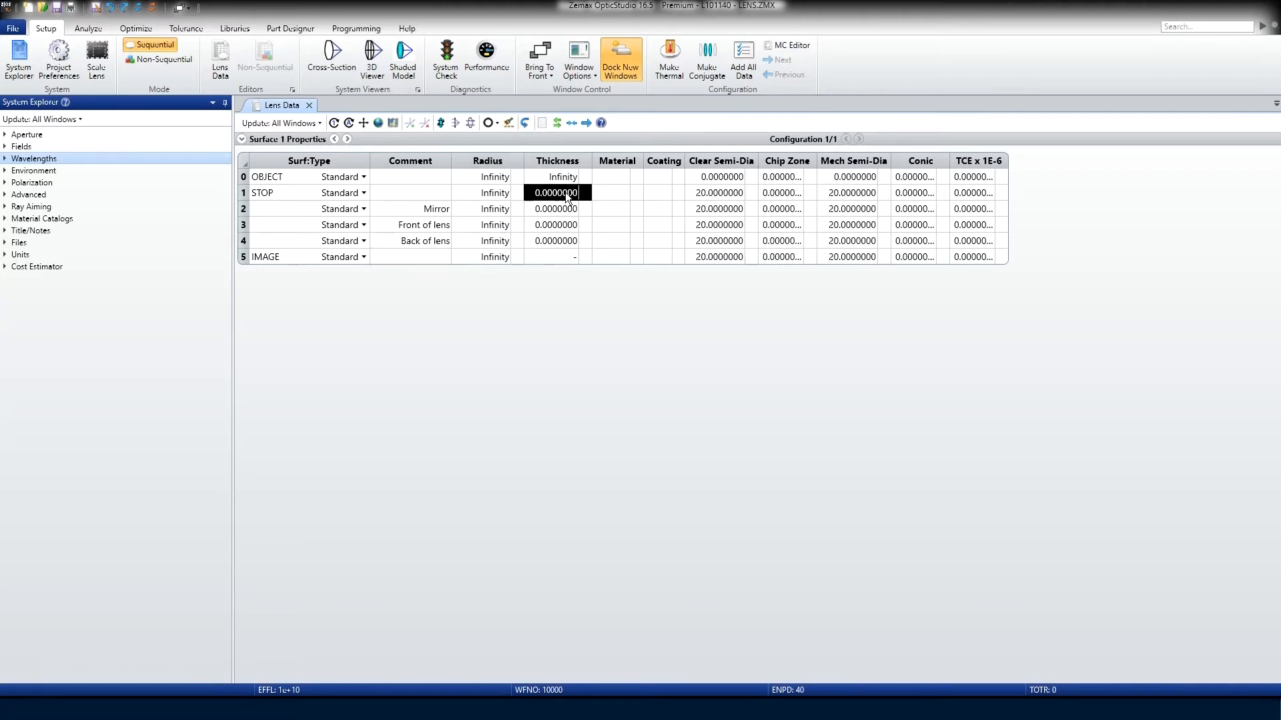
type("50")
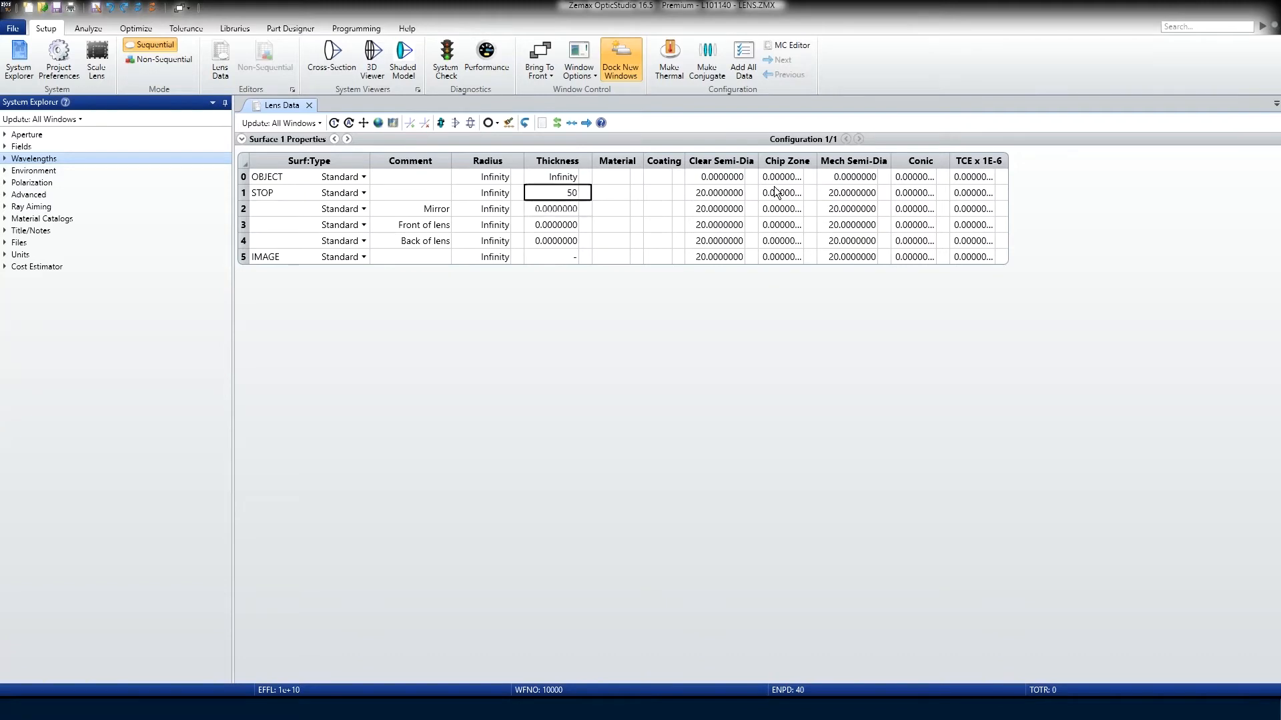
key("Return")
type("50")
key("Return")
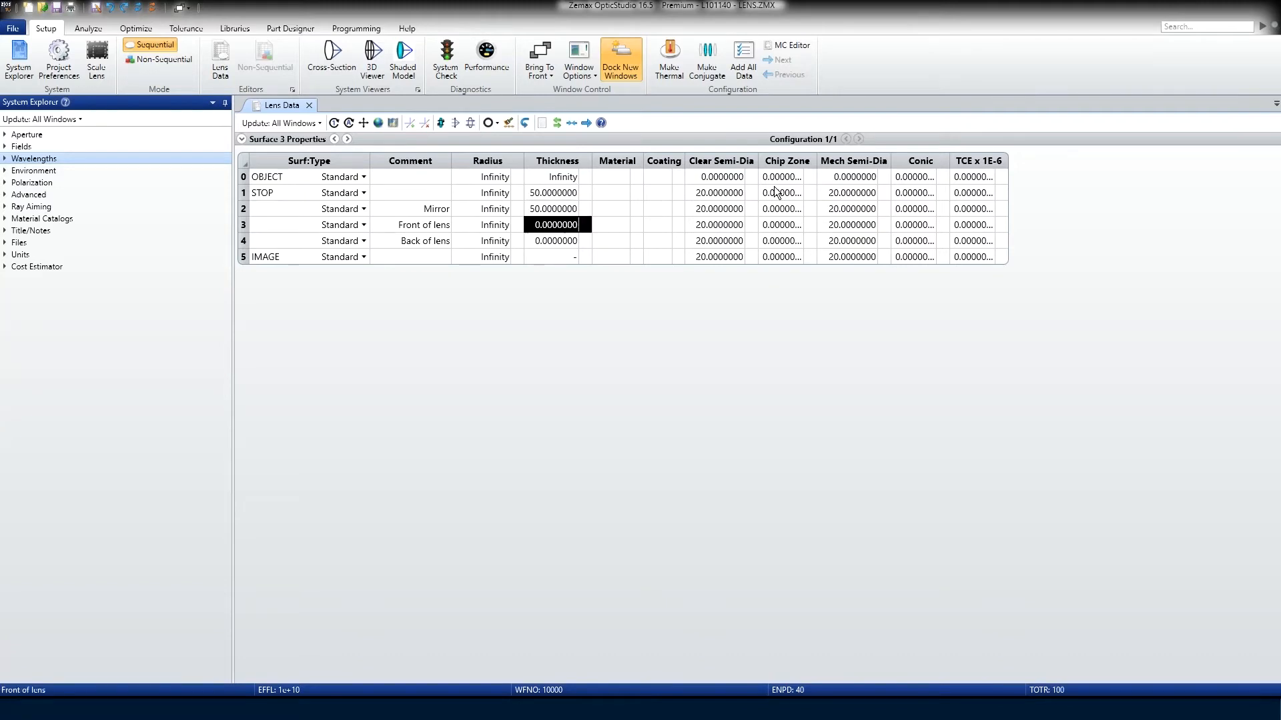
type("10")
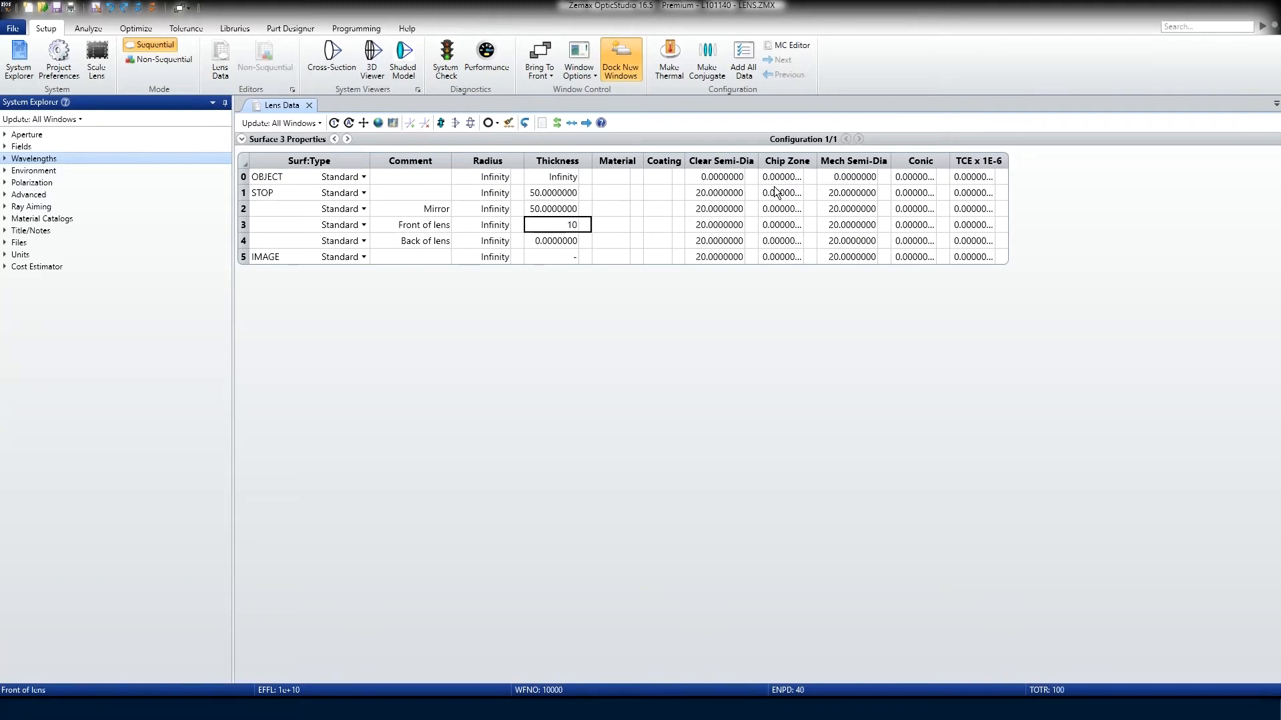
key("Return")
type("90")
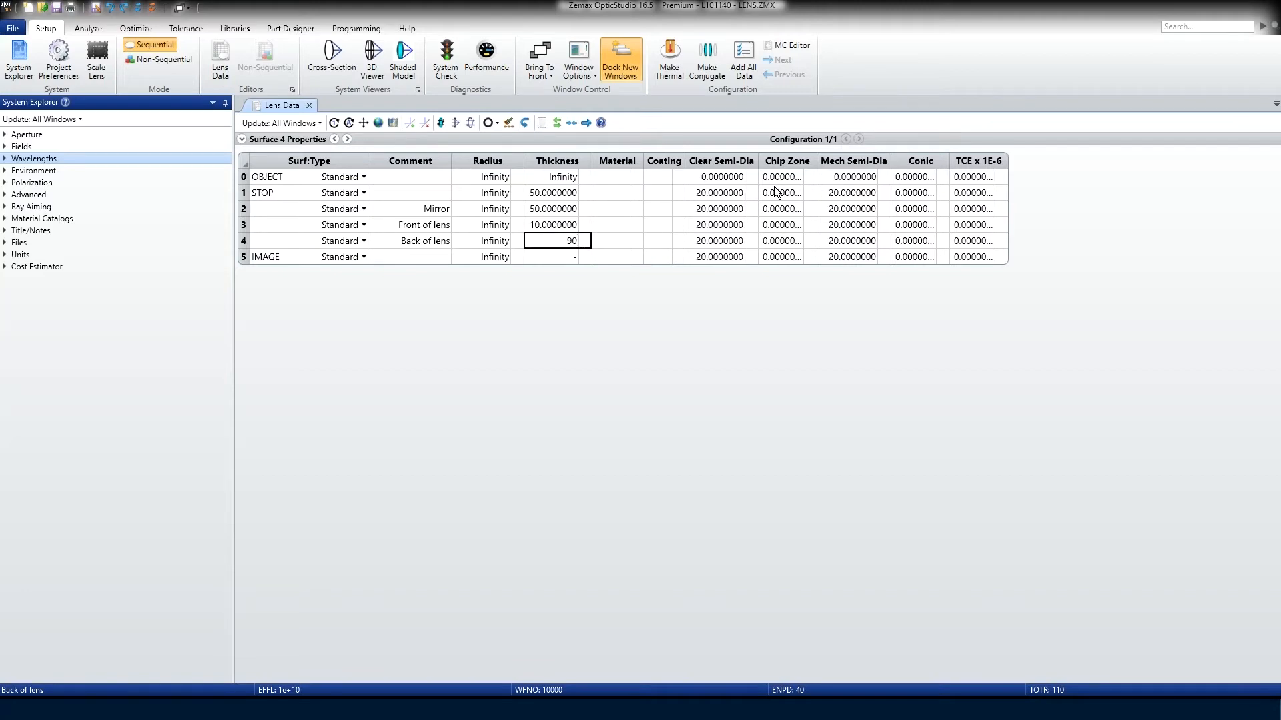
key("Return")
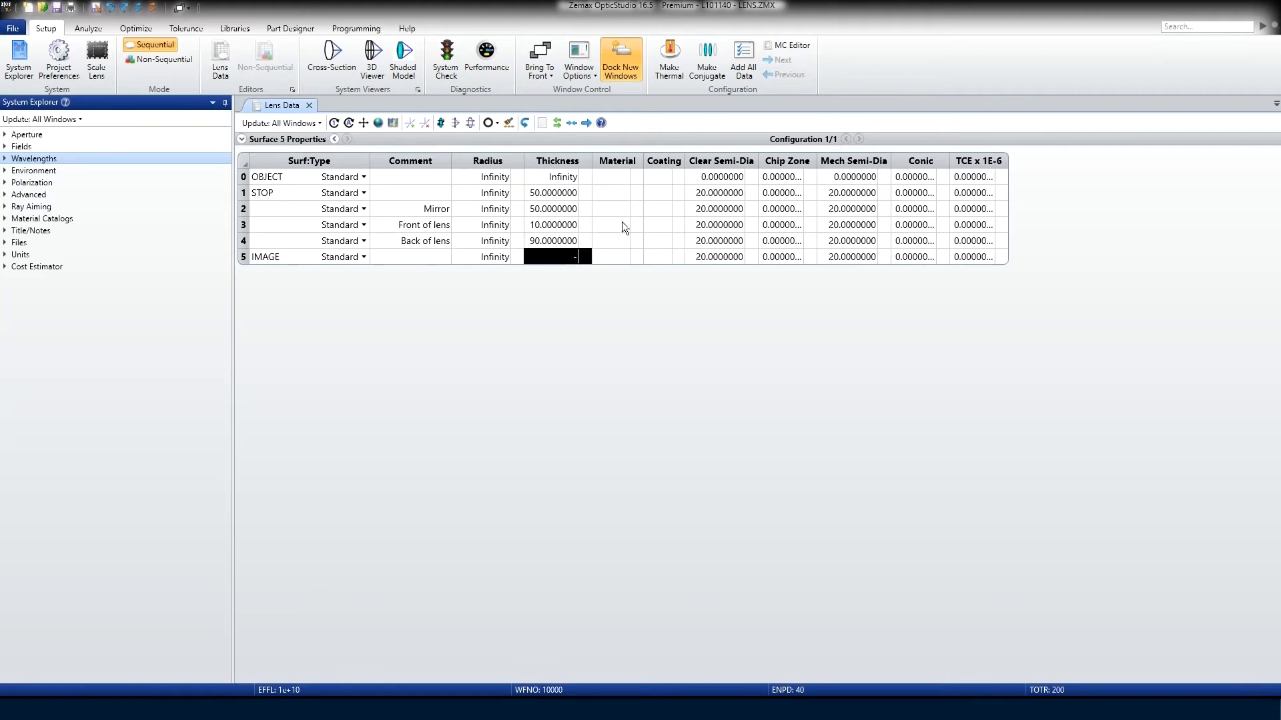
Open a 3D layout of the system
left_click(374, 65)
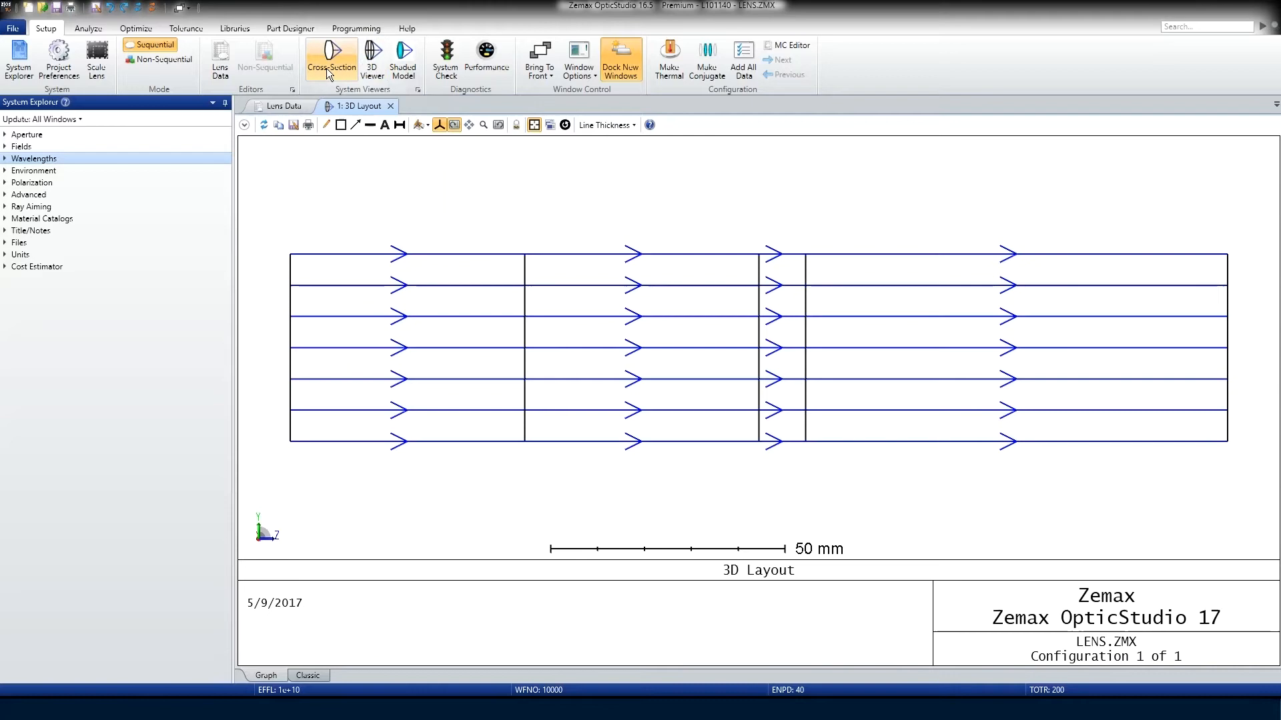
left_click(286, 106)
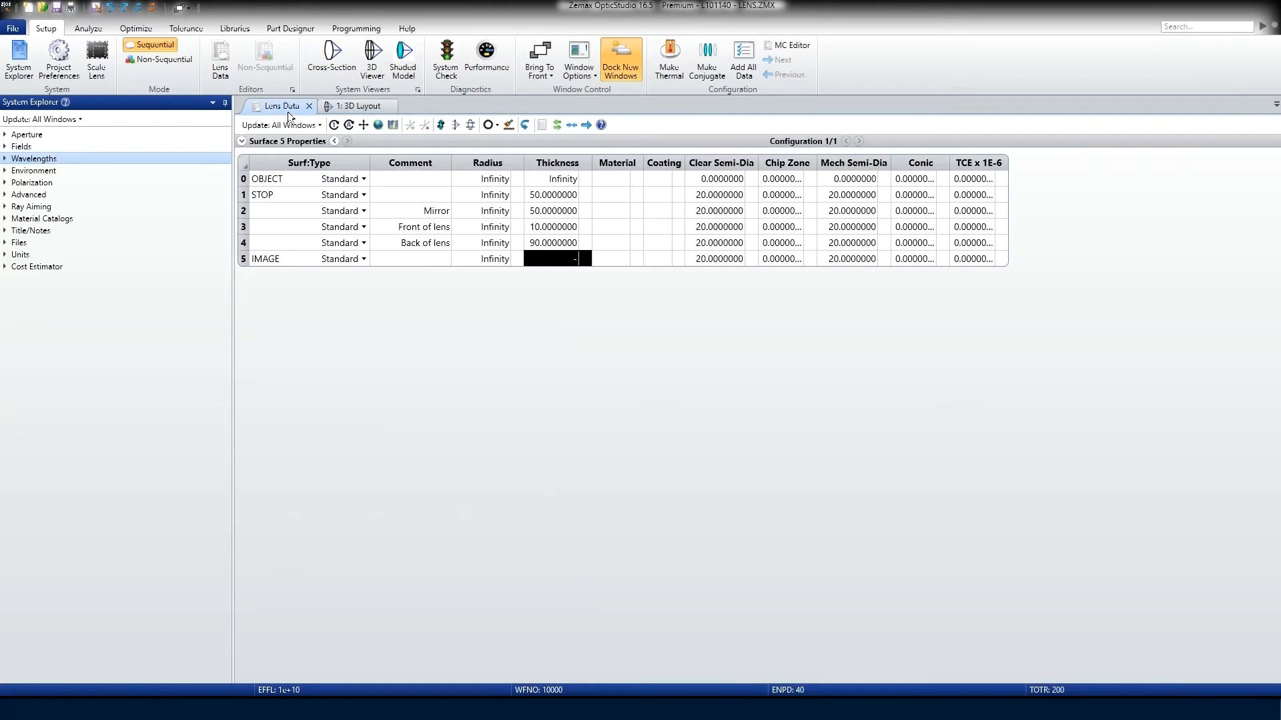
left_click(359, 106)
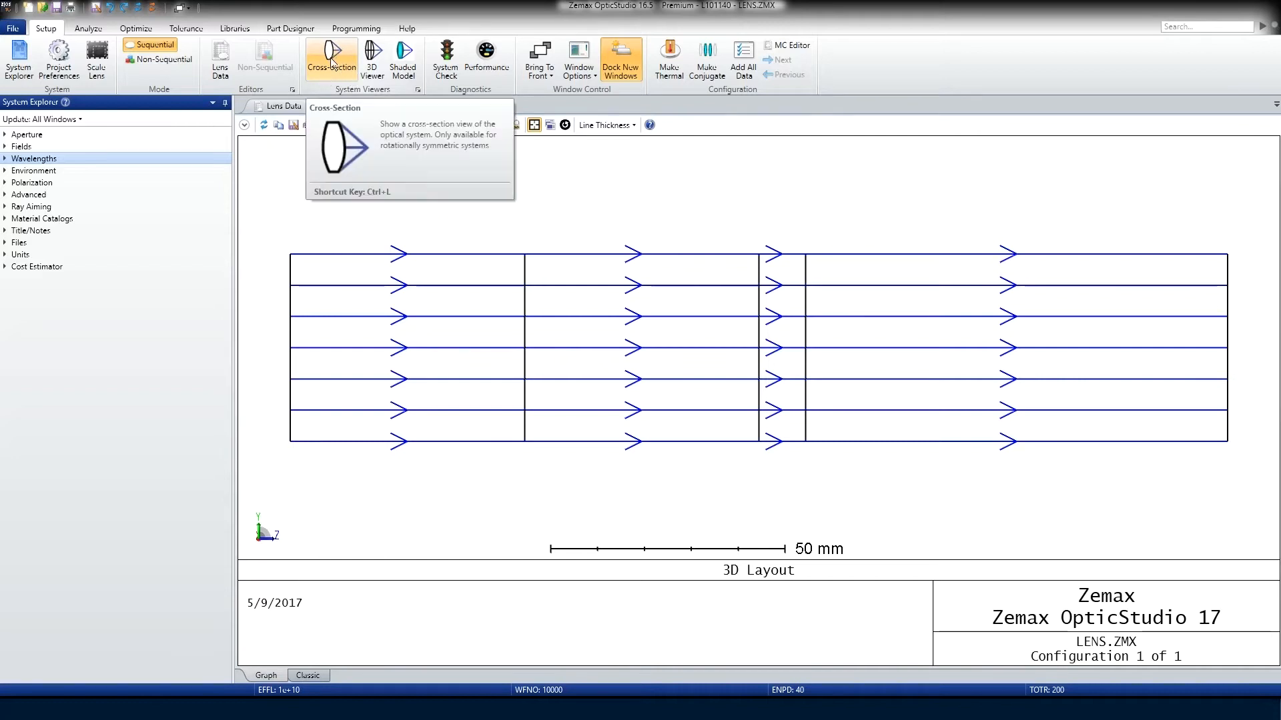
Set the layout to 3 rays colored by Config #, hide lens edges and X bars, and dock it below the lens data
left_click(245, 125)
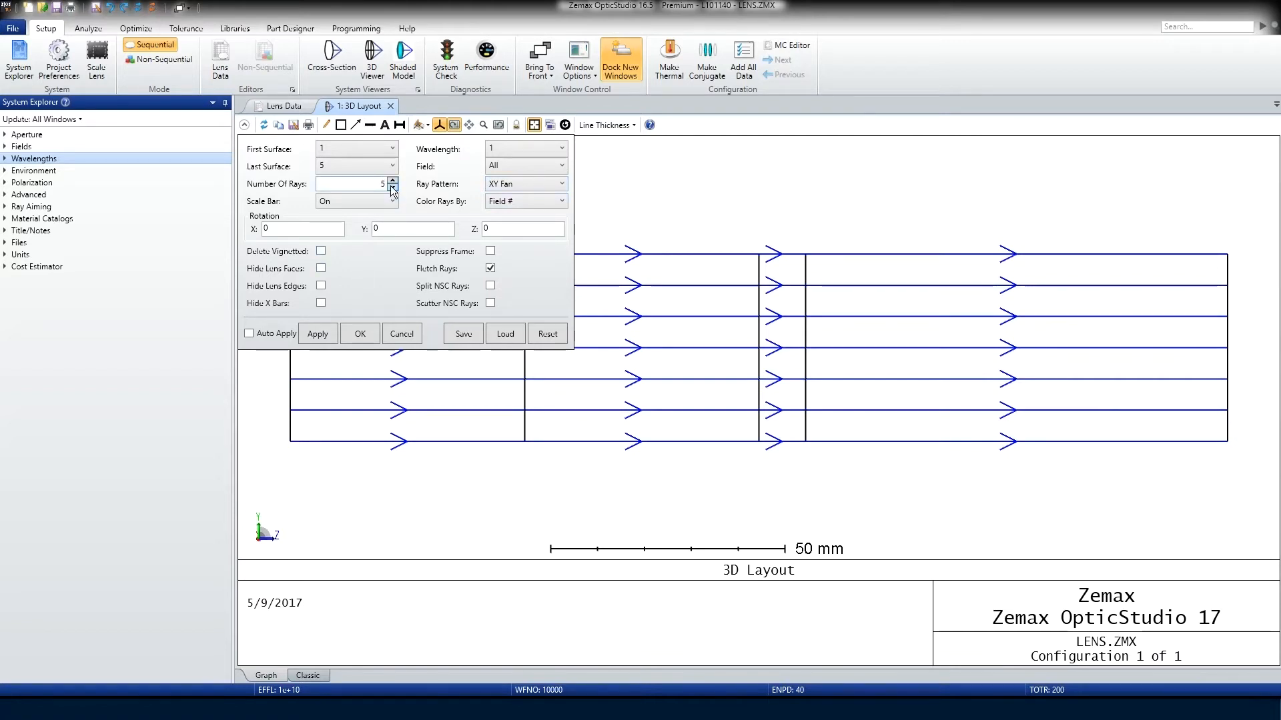
left_click(321, 286)
left_click(322, 303)
left_click(560, 202)
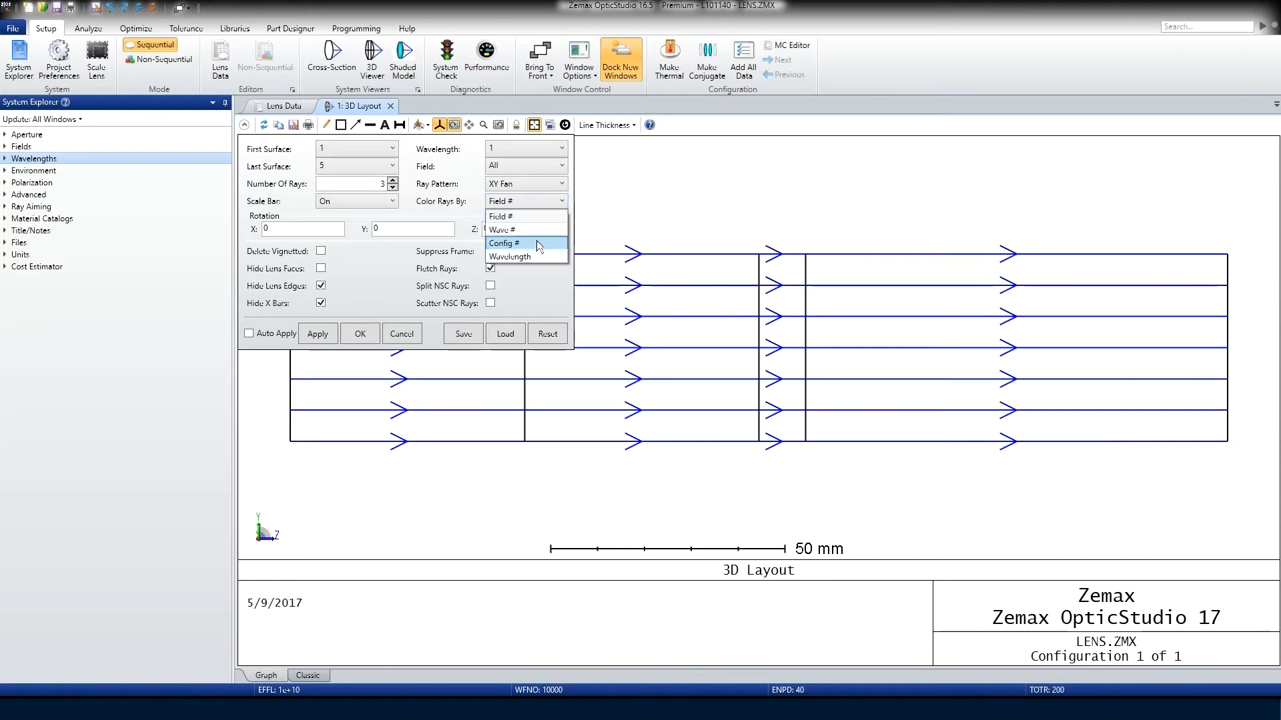
left_click(535, 243)
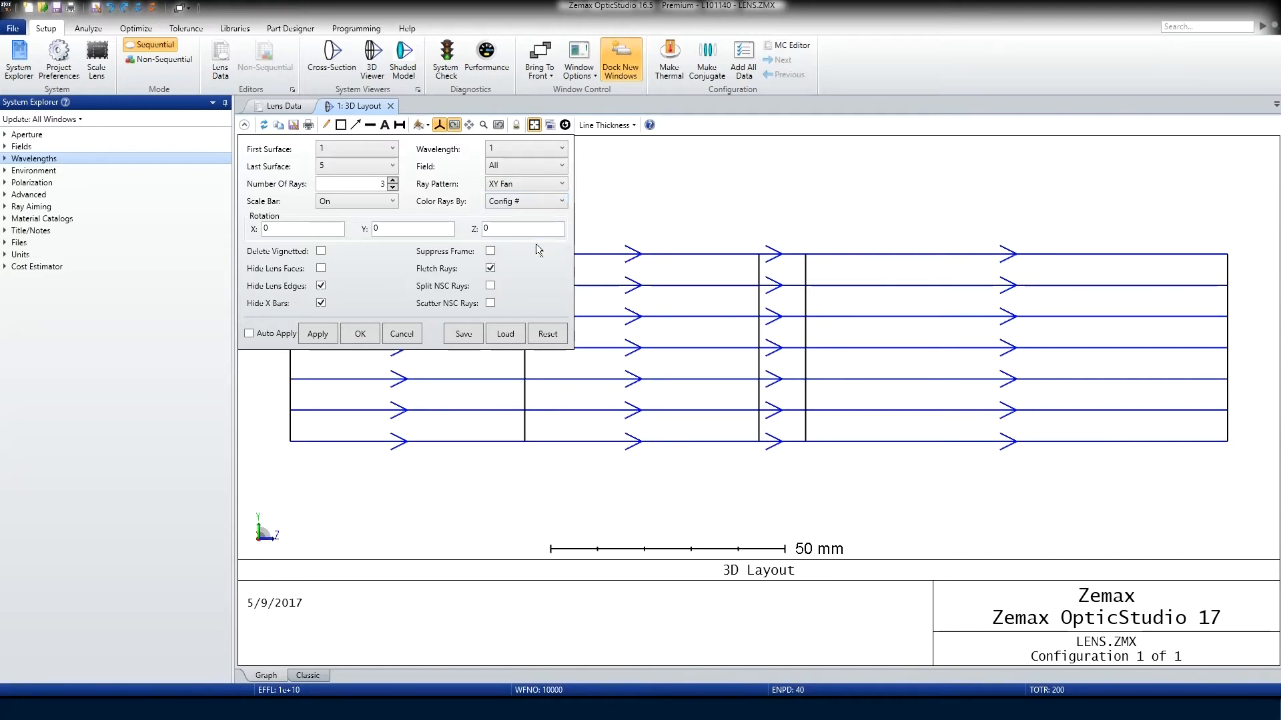
left_click(353, 335)
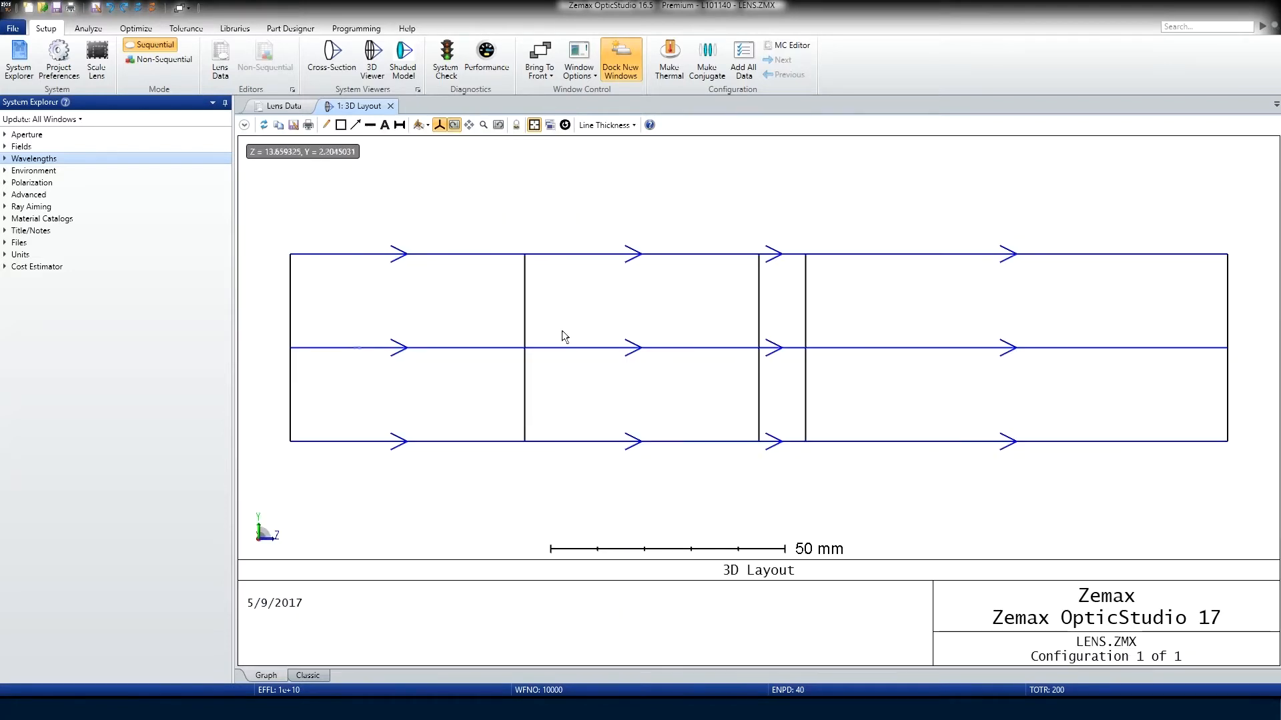
left_click_drag(359, 107, 758, 413)
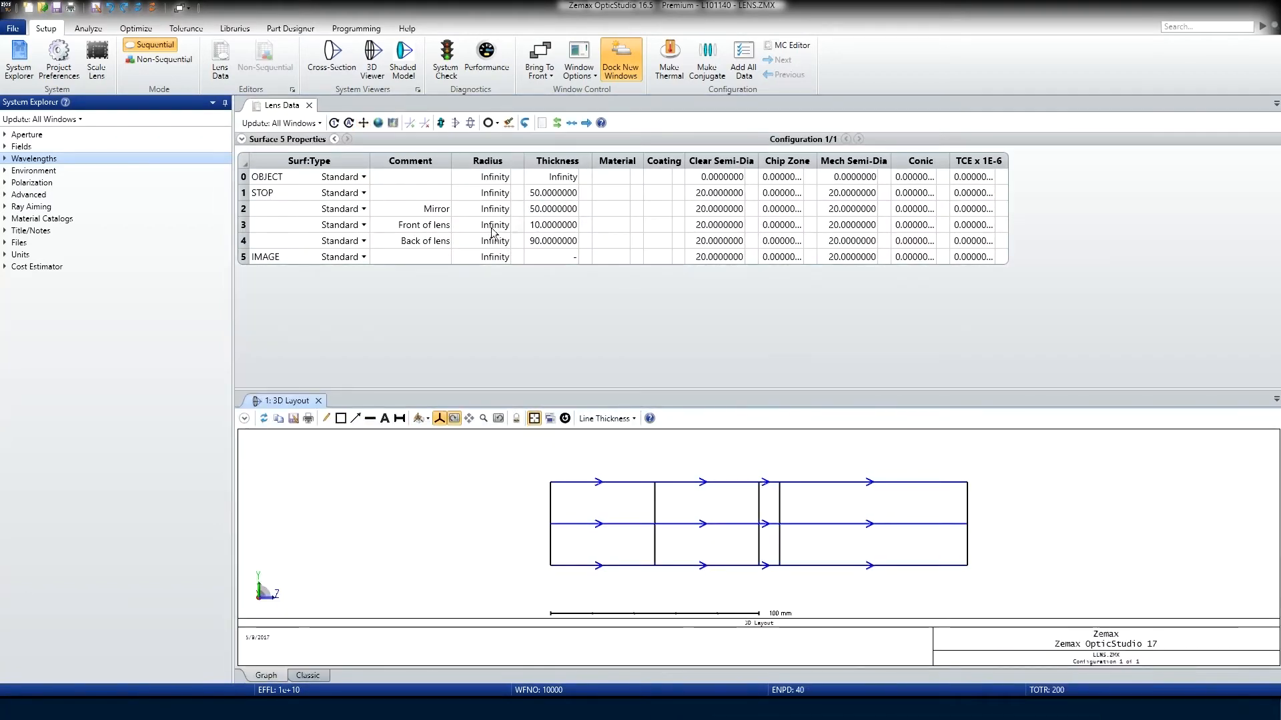
Set the radius of the lens front to 100 and of the lens back to -100
left_click(493, 225)
type("100")
key("Return")
type("-100")
key("Return")
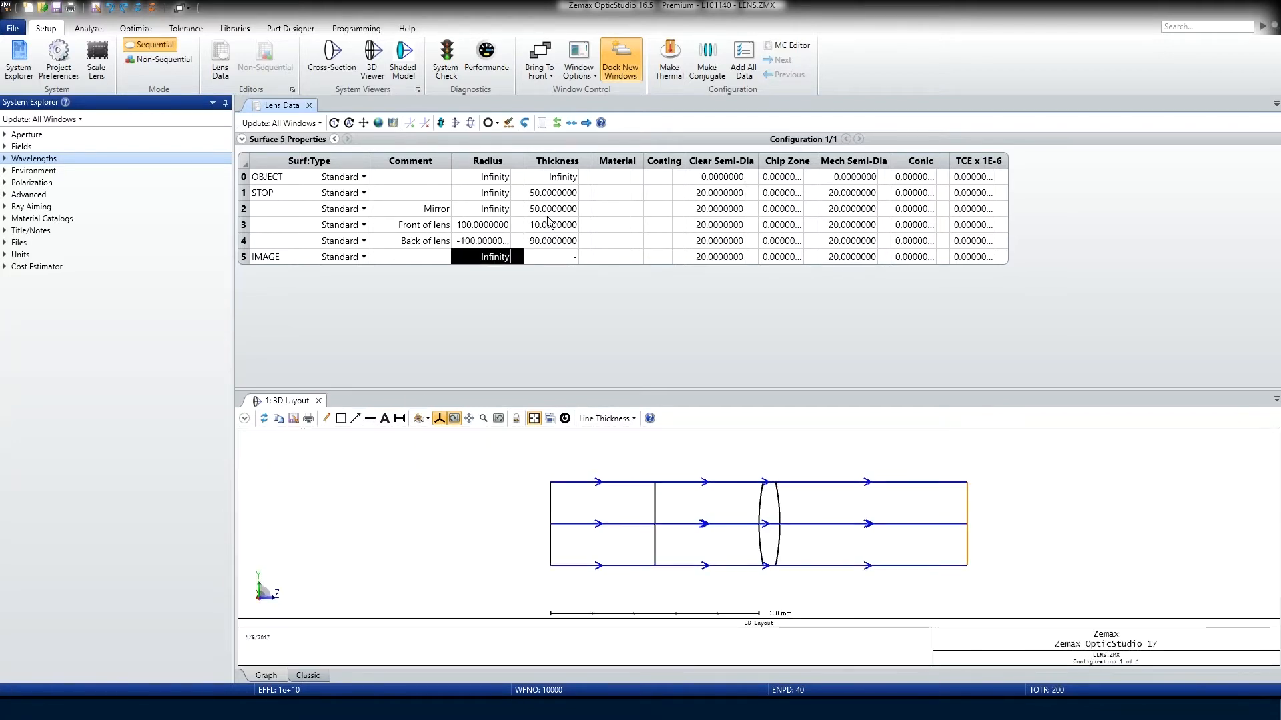
Assign N-BK7 as the material of the lens front surface and fit the lens data column widths
left_click(613, 225)
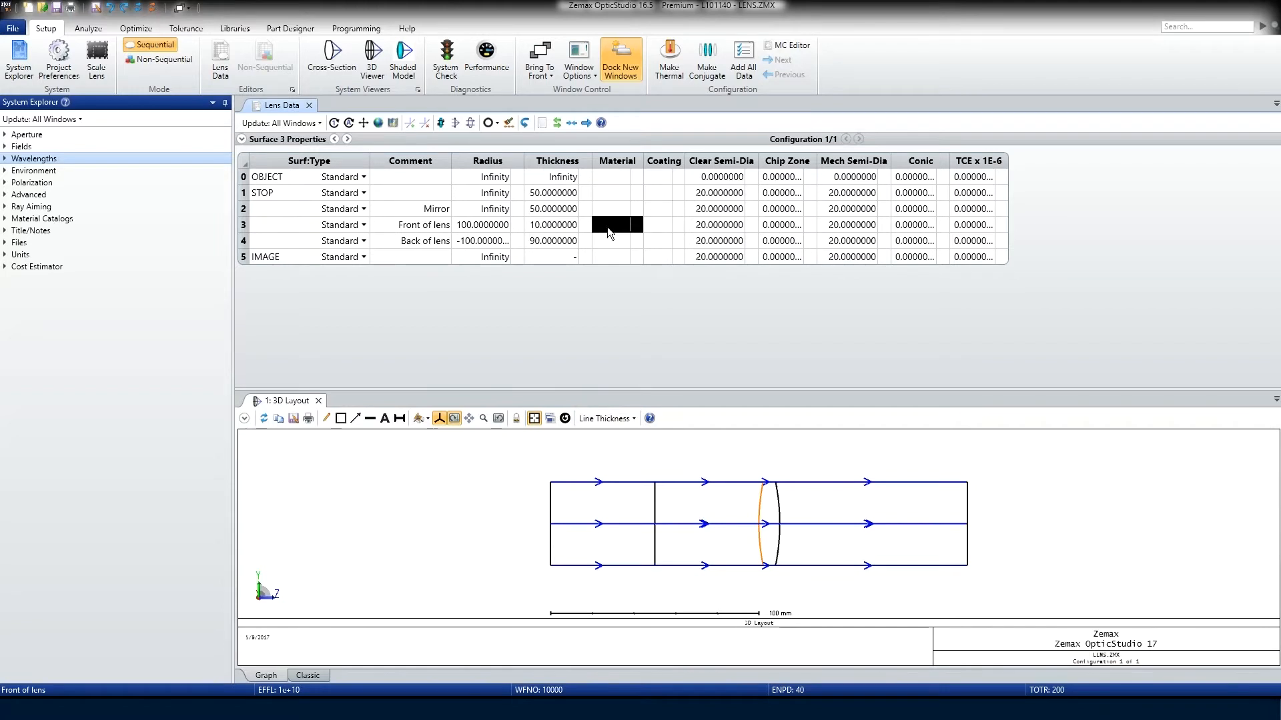
type("n-bk7")
key("Return")
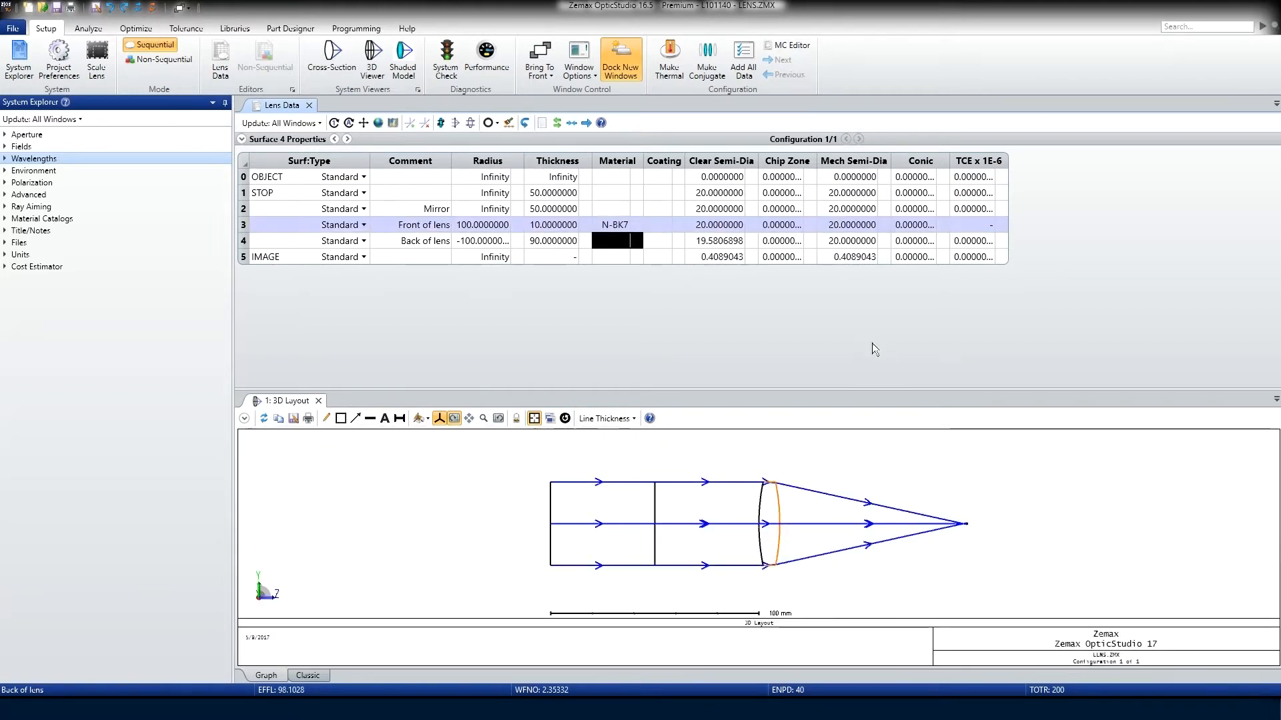
left_click(585, 123)
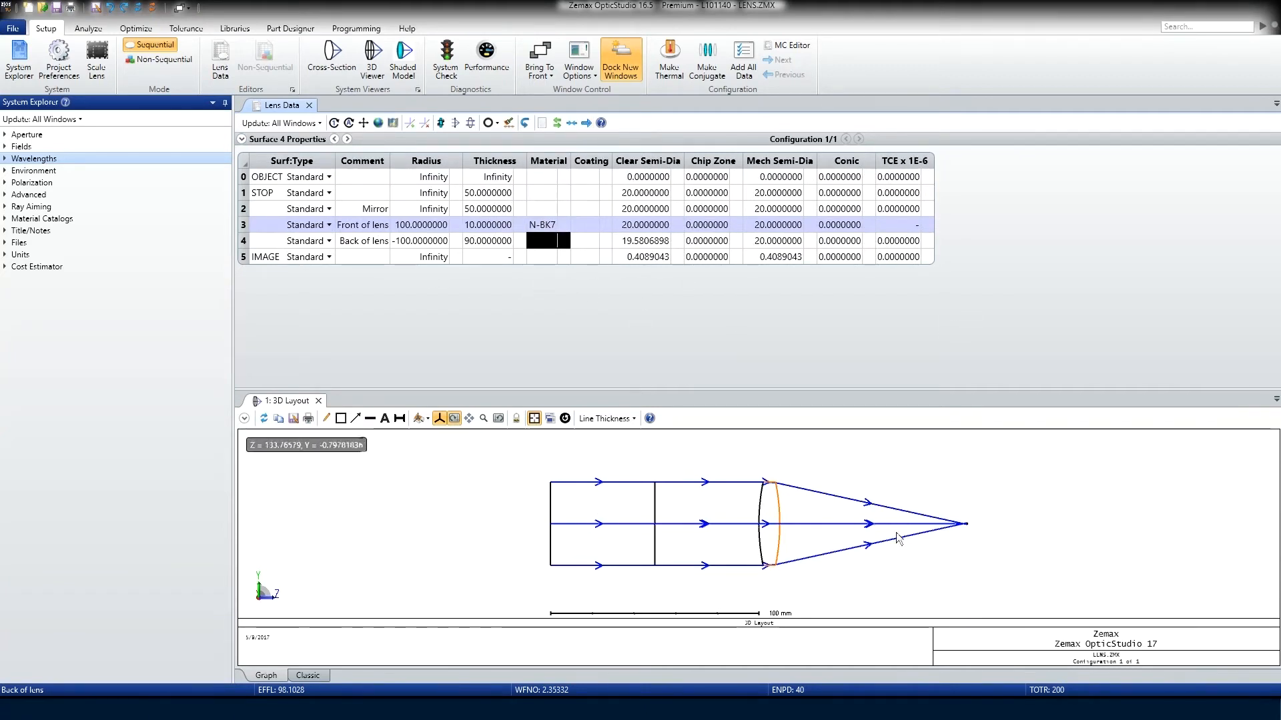
Add a fold mirror at surface 2 with X Tilt and a reflect angle of -90
left_click(366, 209)
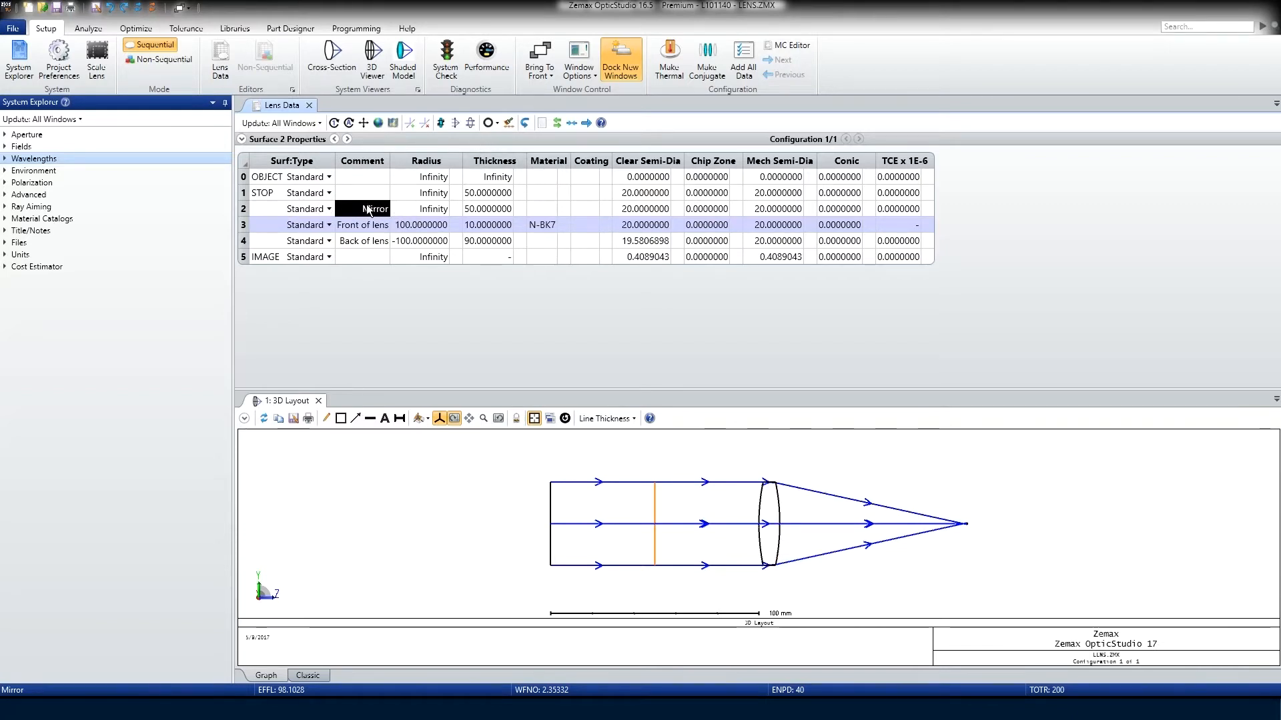
left_click(408, 124)
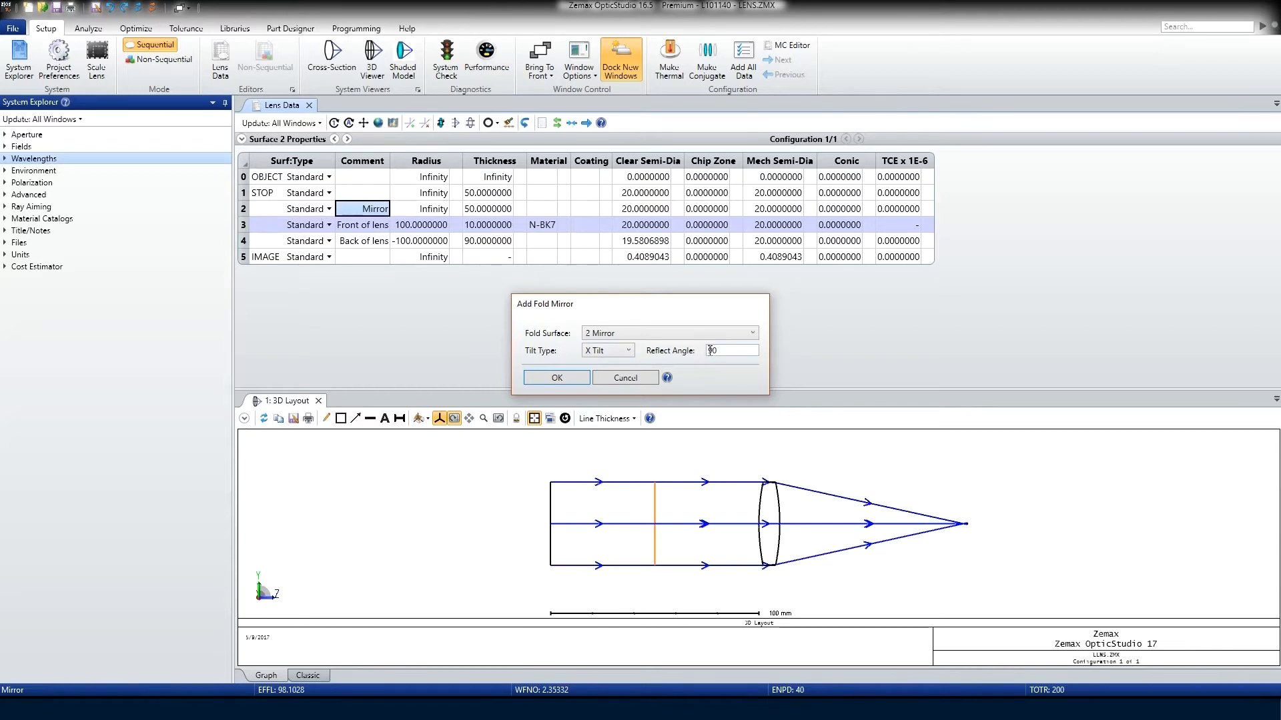
type("-")
left_click(557, 378)
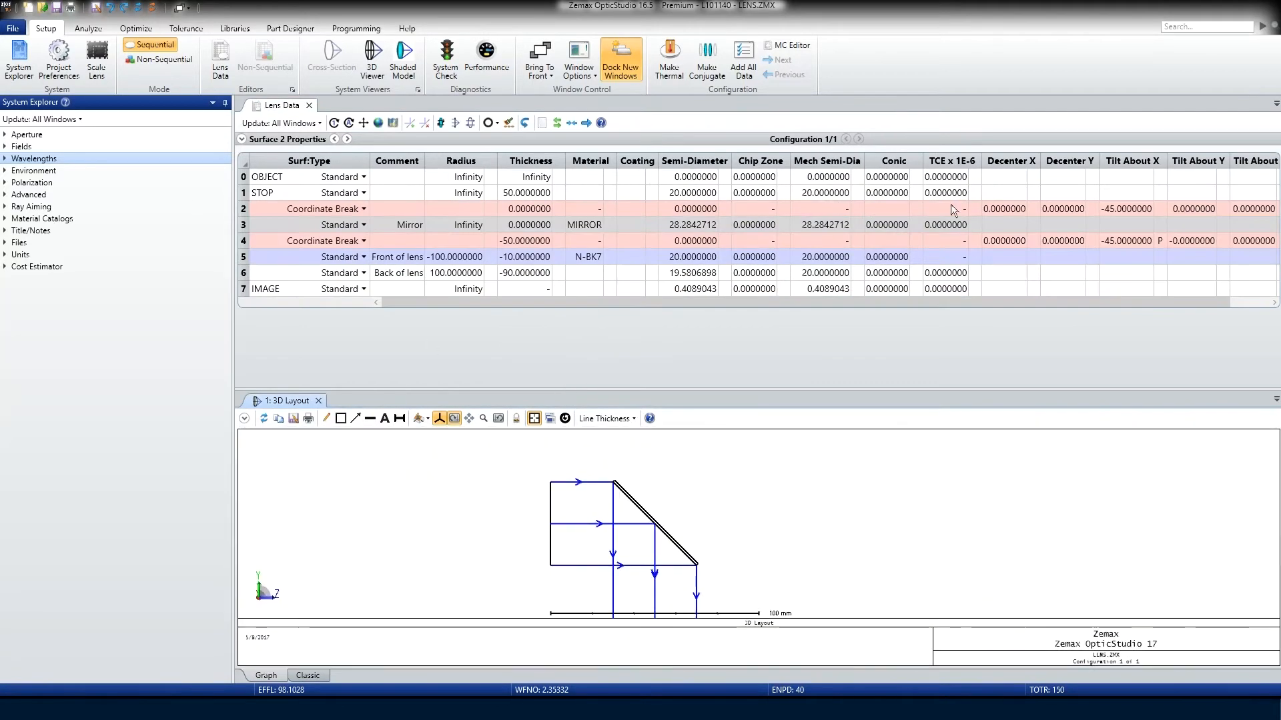
Examine the Tilt About X values and thicknesses of the coordinate breaks around the mirror and the folded layout
left_click(1139, 209)
left_click(1143, 244)
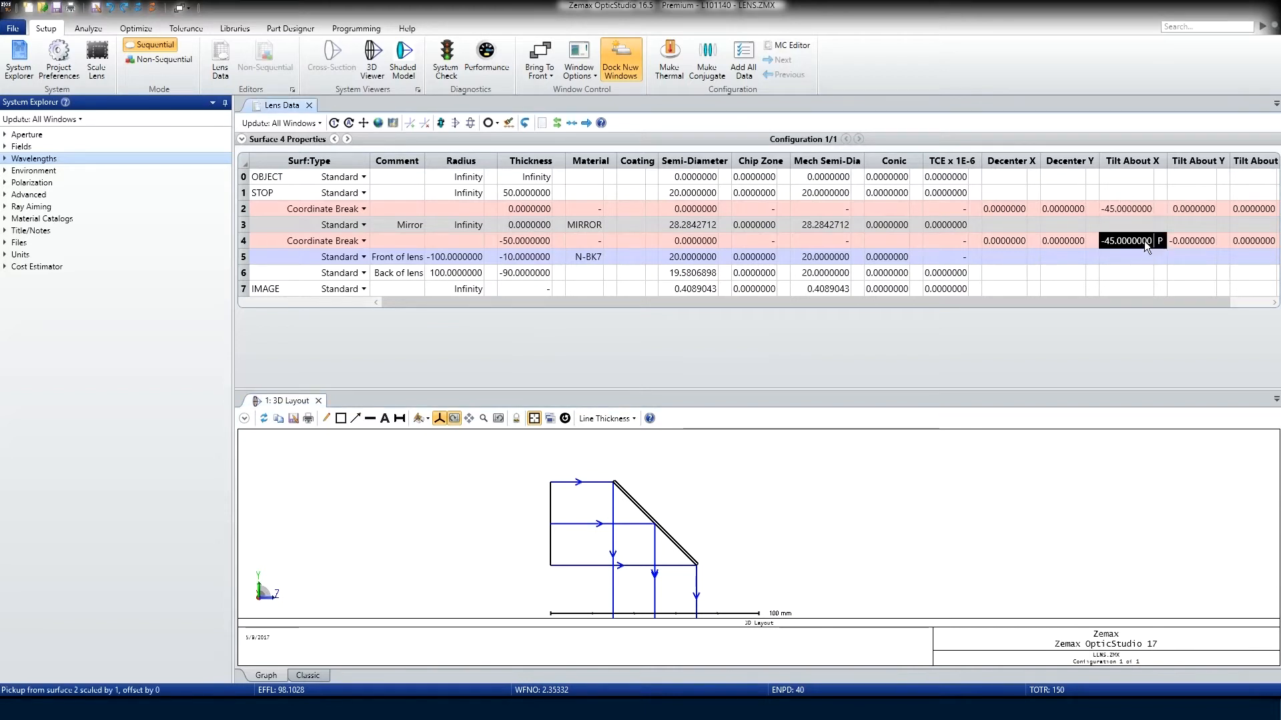
left_click(1138, 211)
left_click(1137, 239)
left_click(539, 226)
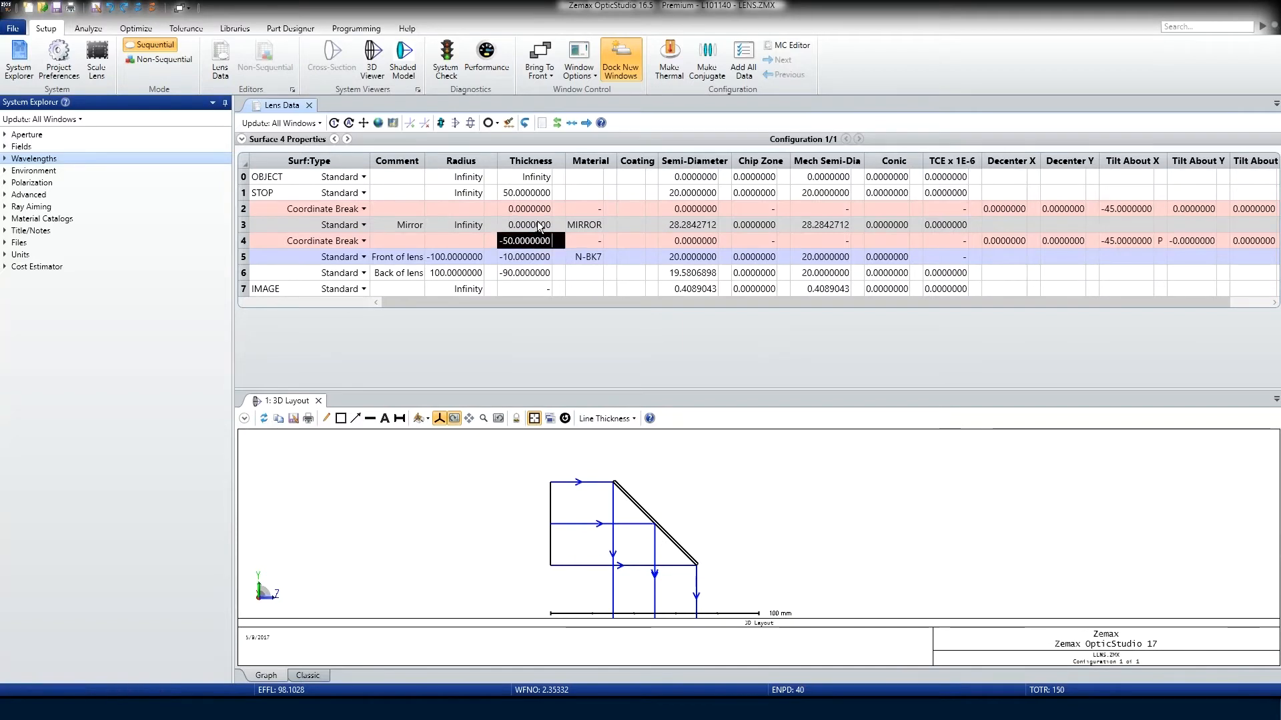
left_click(530, 243)
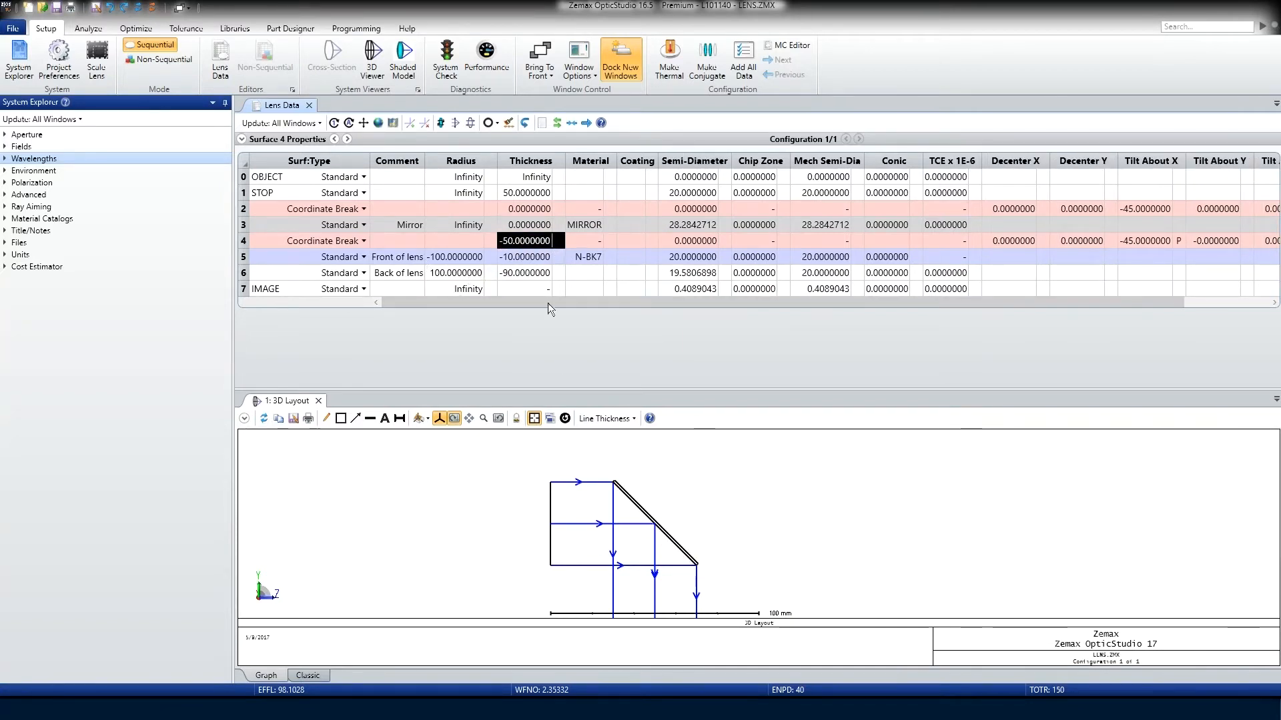
left_click(566, 419)
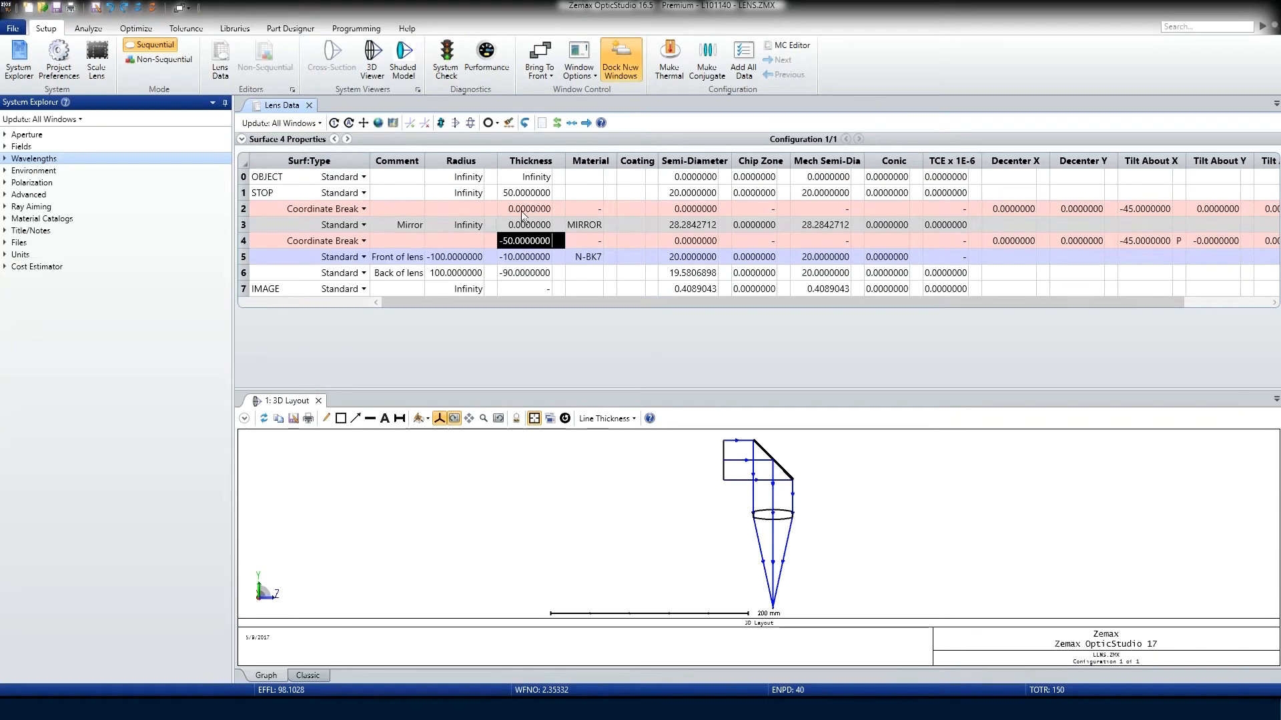
Apply a Tilt/Decenter Element to the mirror at surface 3 with Tilt X 5 and coordinate break colour Color 4
left_click(399, 226)
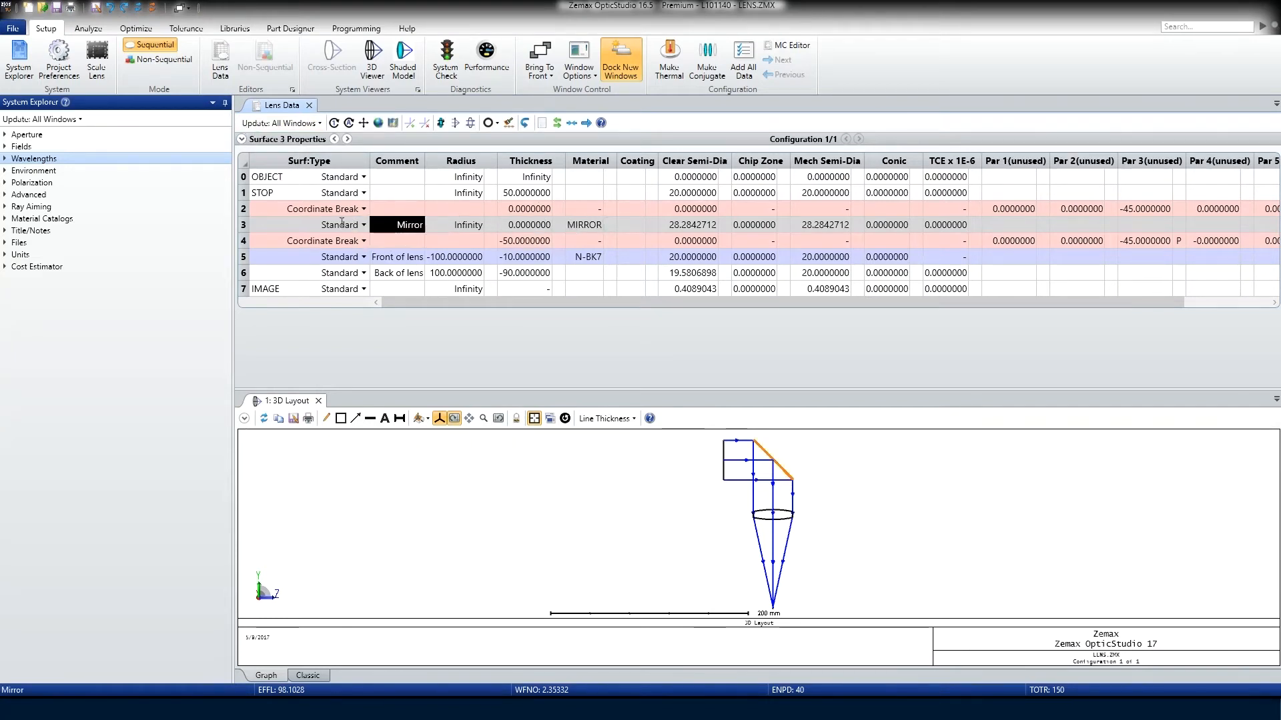
left_click(365, 125)
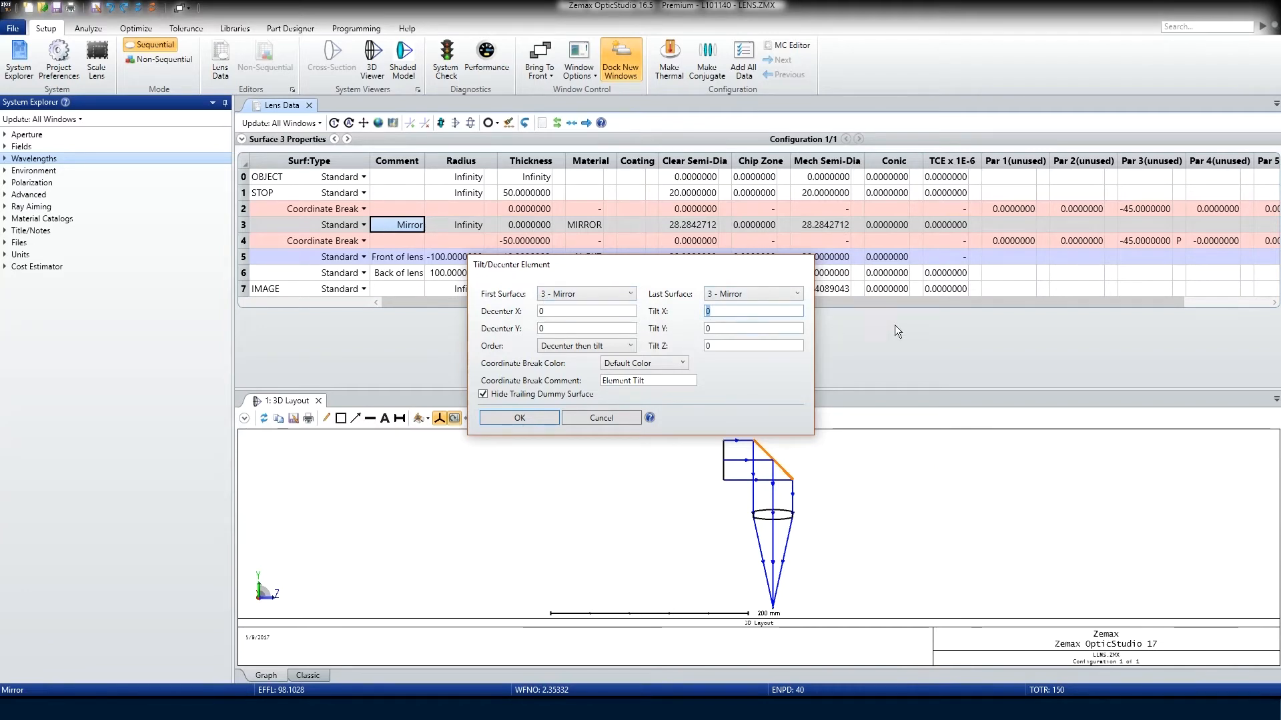
left_click(681, 365)
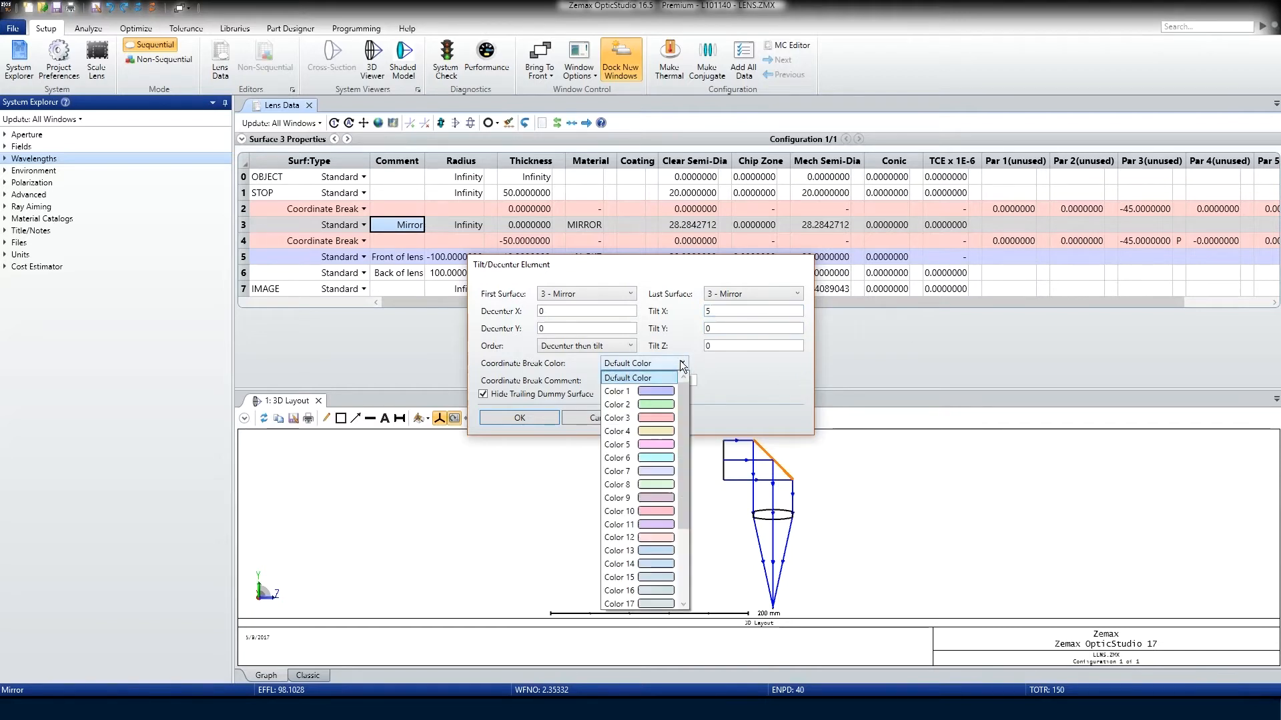
left_click(666, 430)
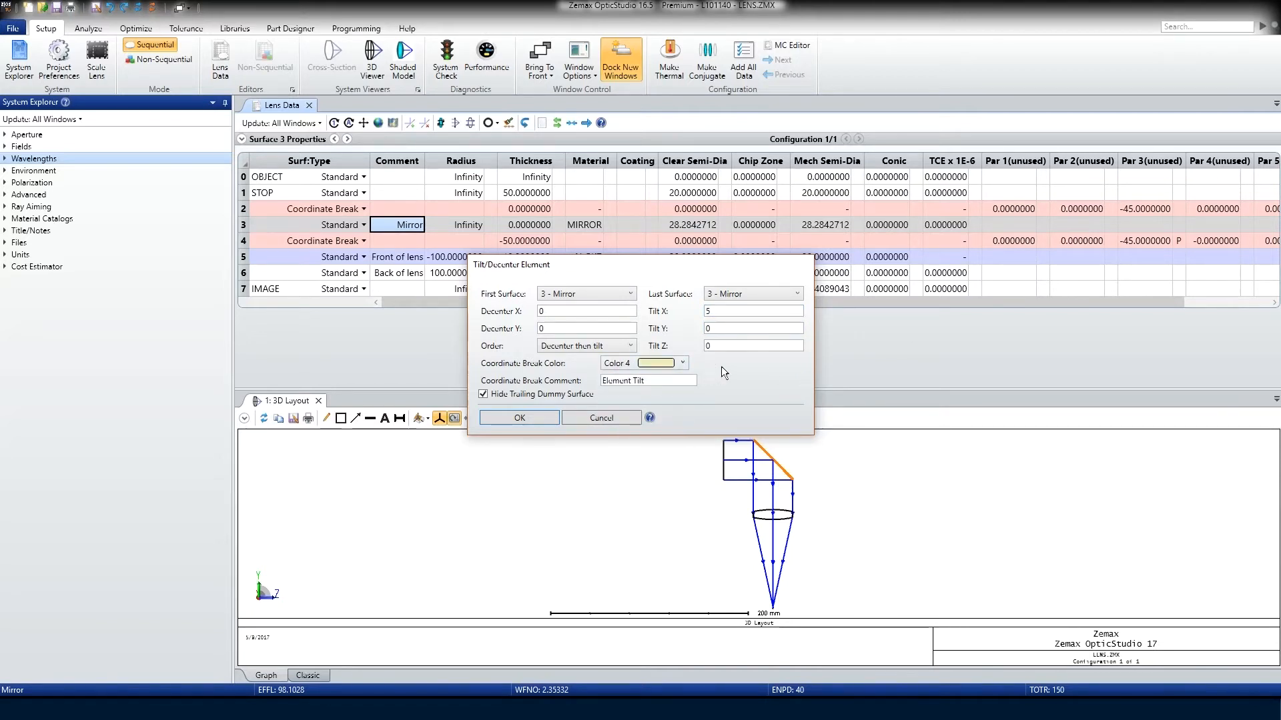
left_click(519, 418)
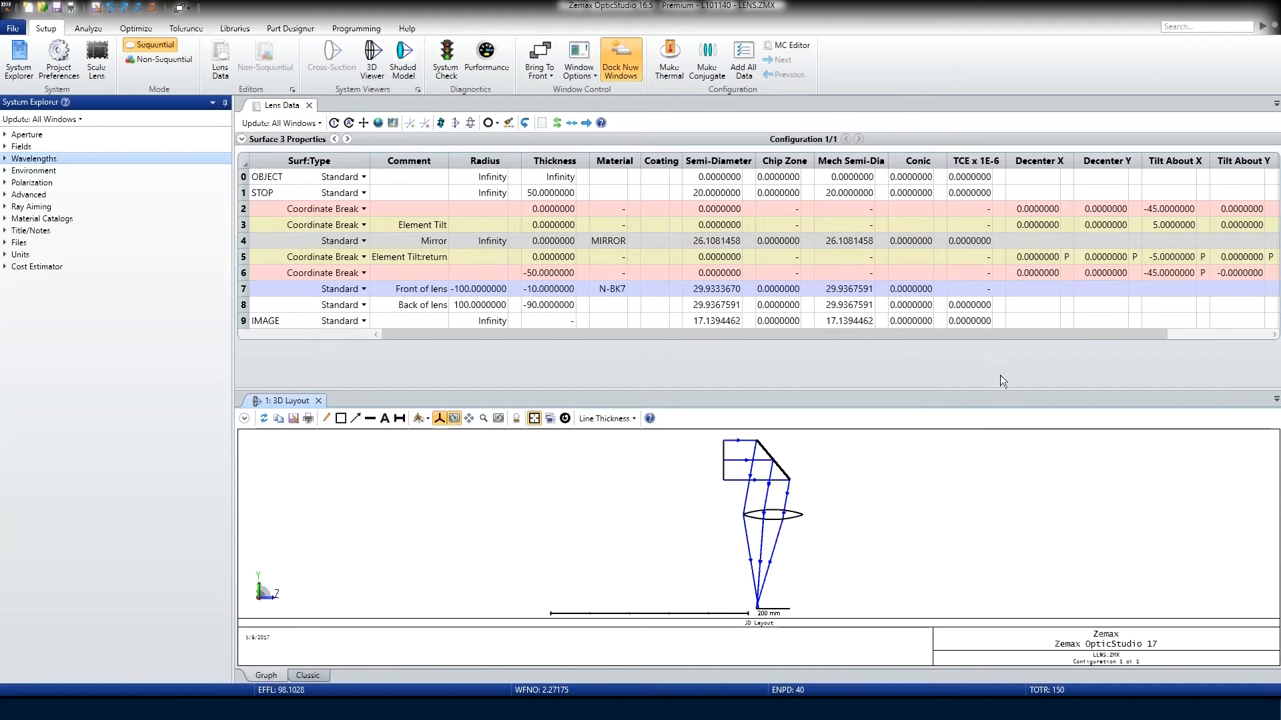
left_click(1158, 232)
left_click(1164, 258)
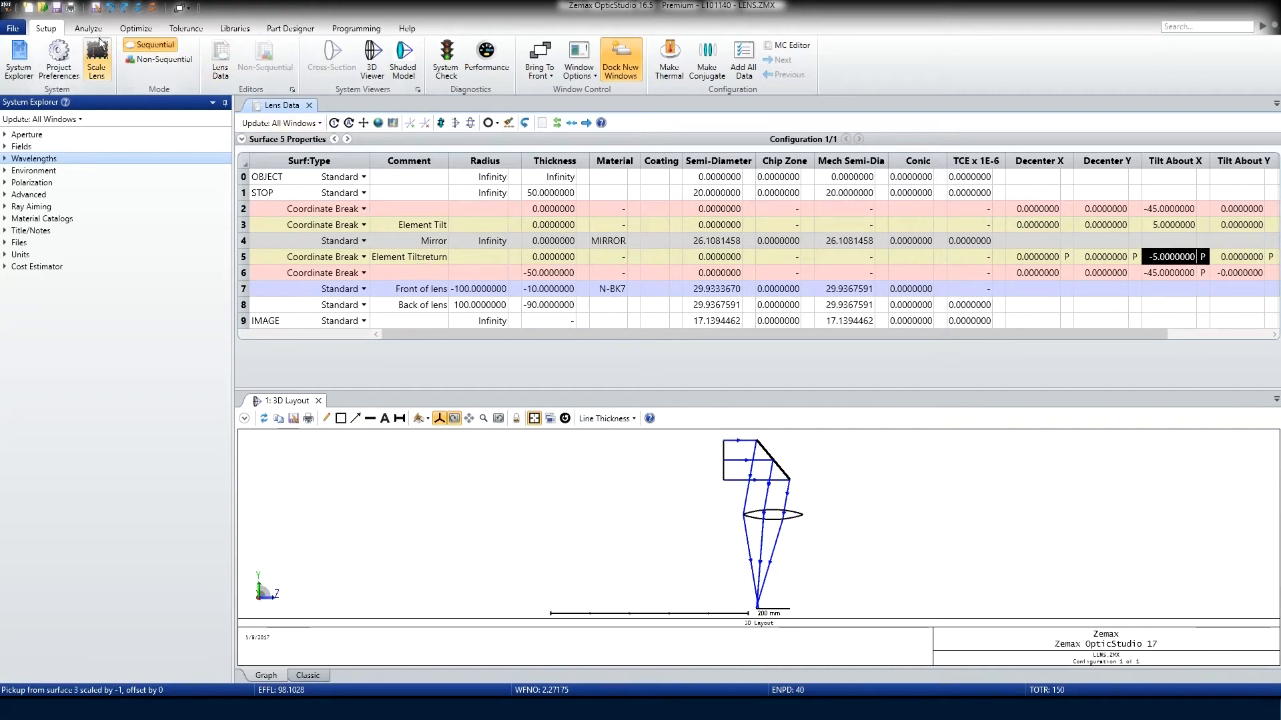
Add two configurations in the Multi-Configuration Editor and change the first operand to PRAM
left_click(784, 48)
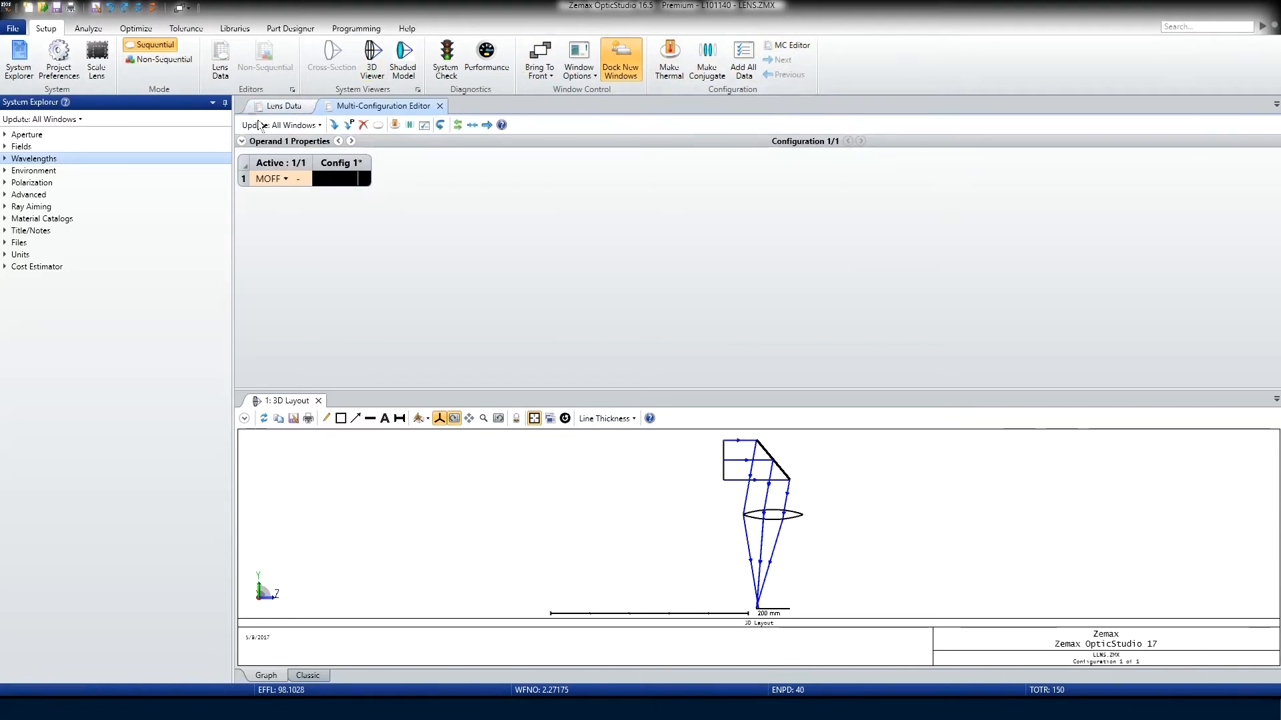
left_click(335, 125)
left_click(335, 125)
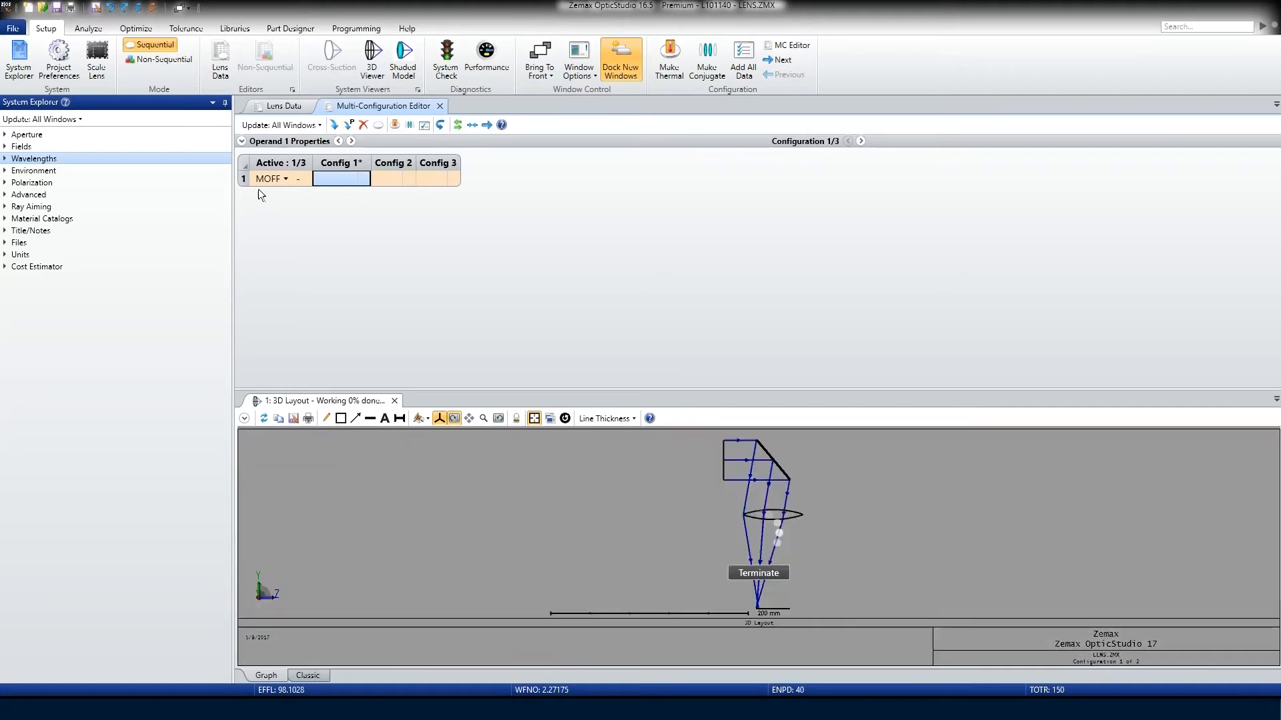
left_click(261, 180)
type("pram")
key("Return")
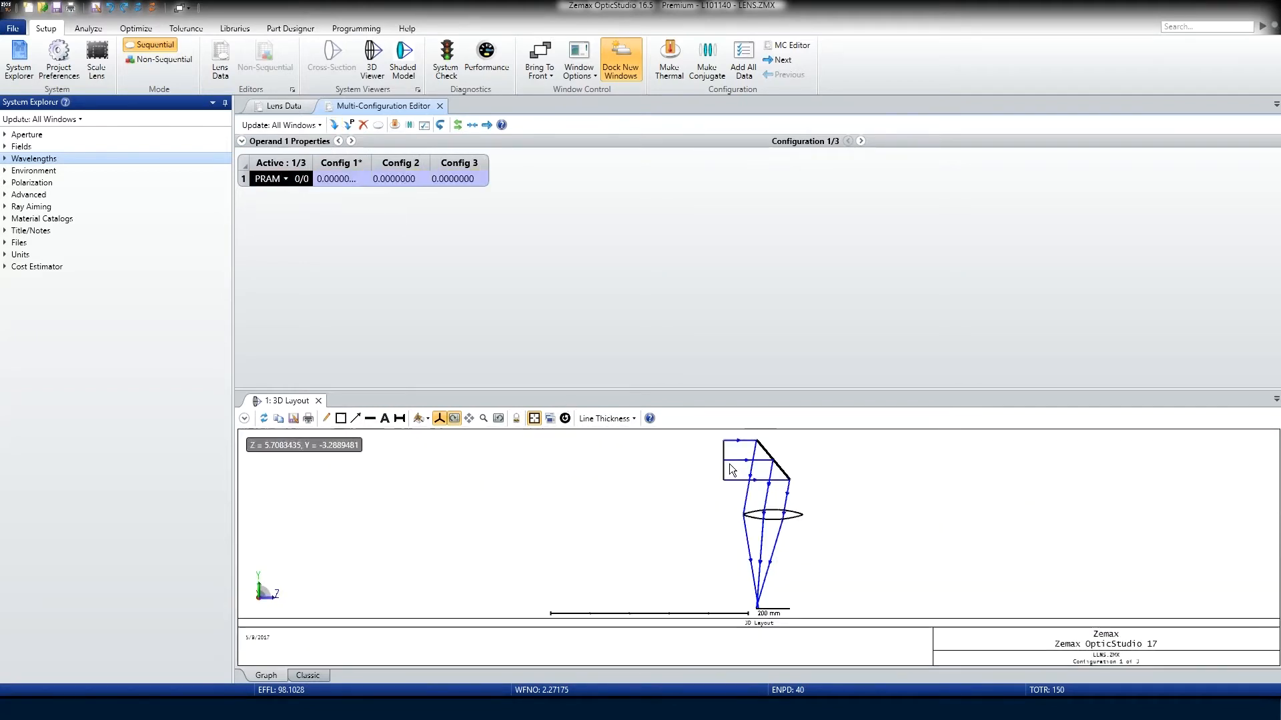
Point the PRAM operand at parameter 3 of surface 3 (Element Tilt), with Config 2 at 0 and Config 3 at -5
left_click(242, 141)
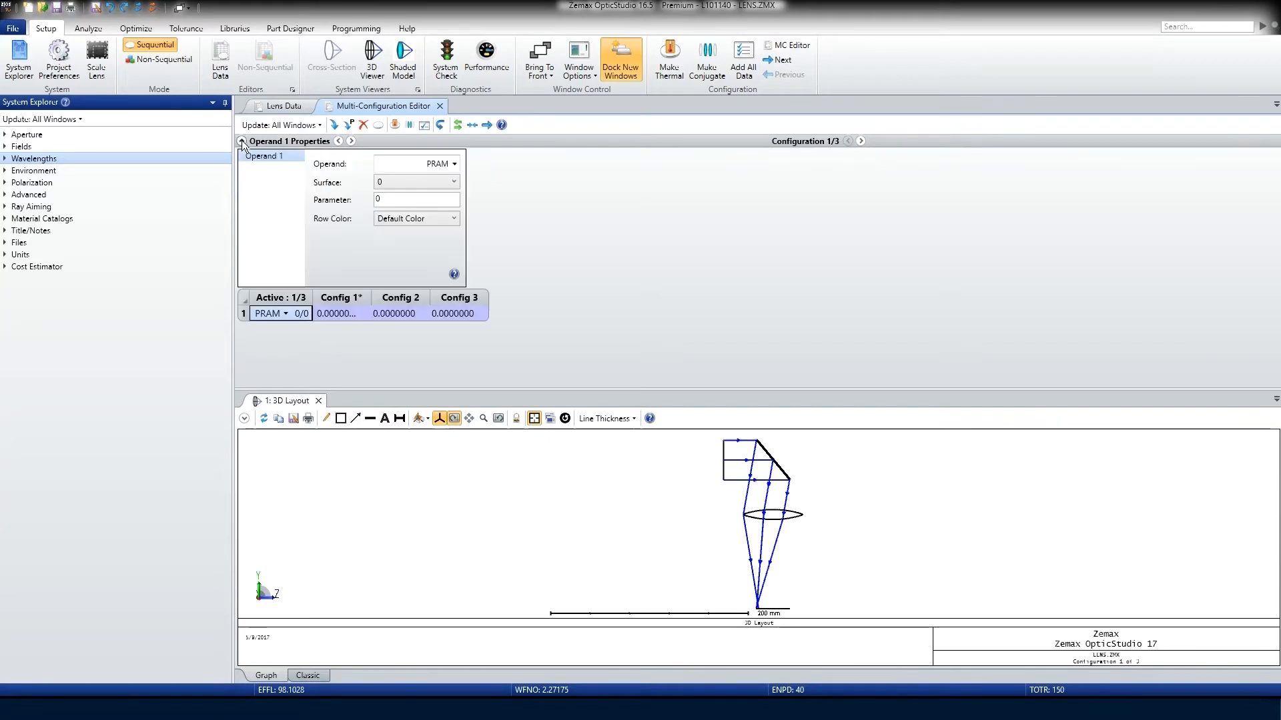
left_click(410, 182)
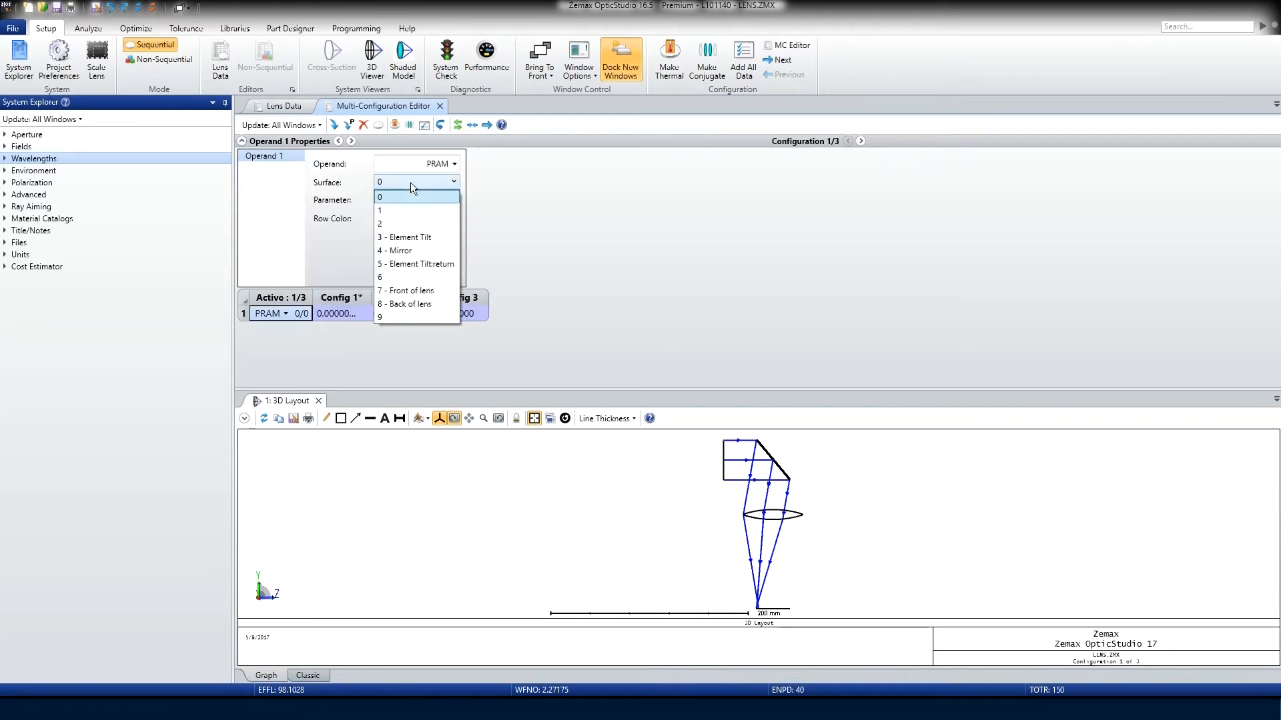
left_click(409, 237)
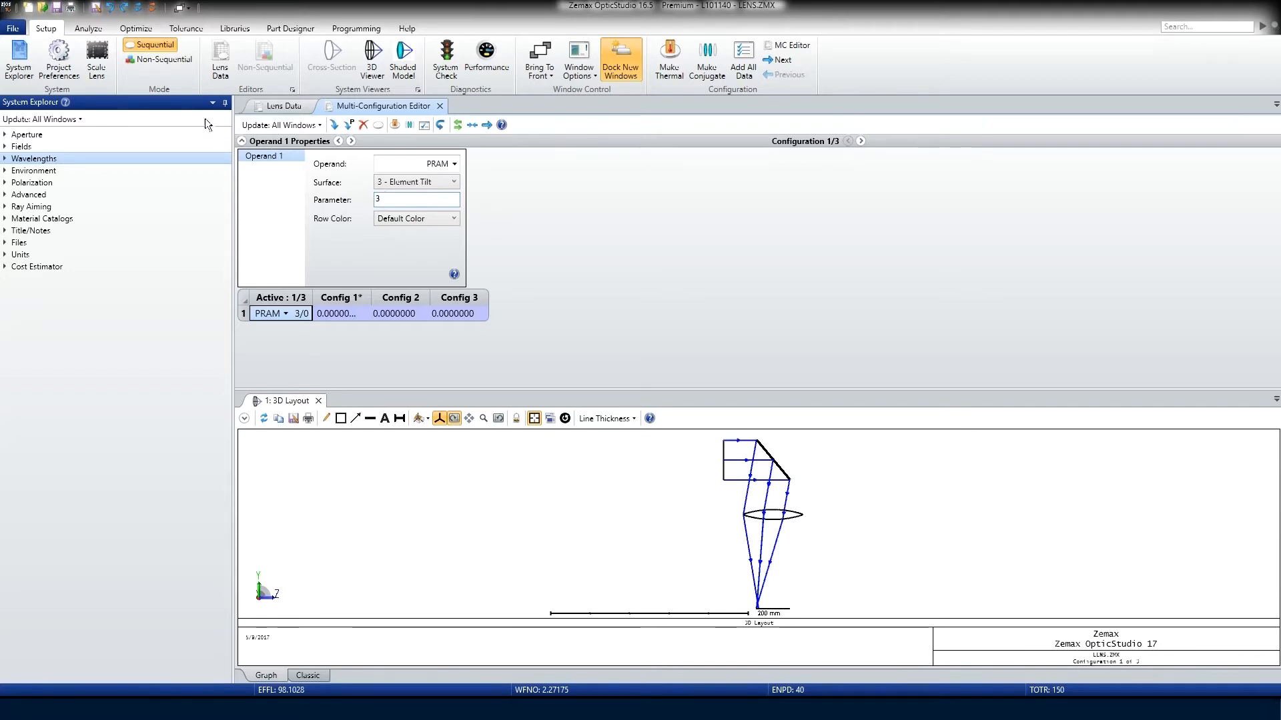
left_click(241, 141)
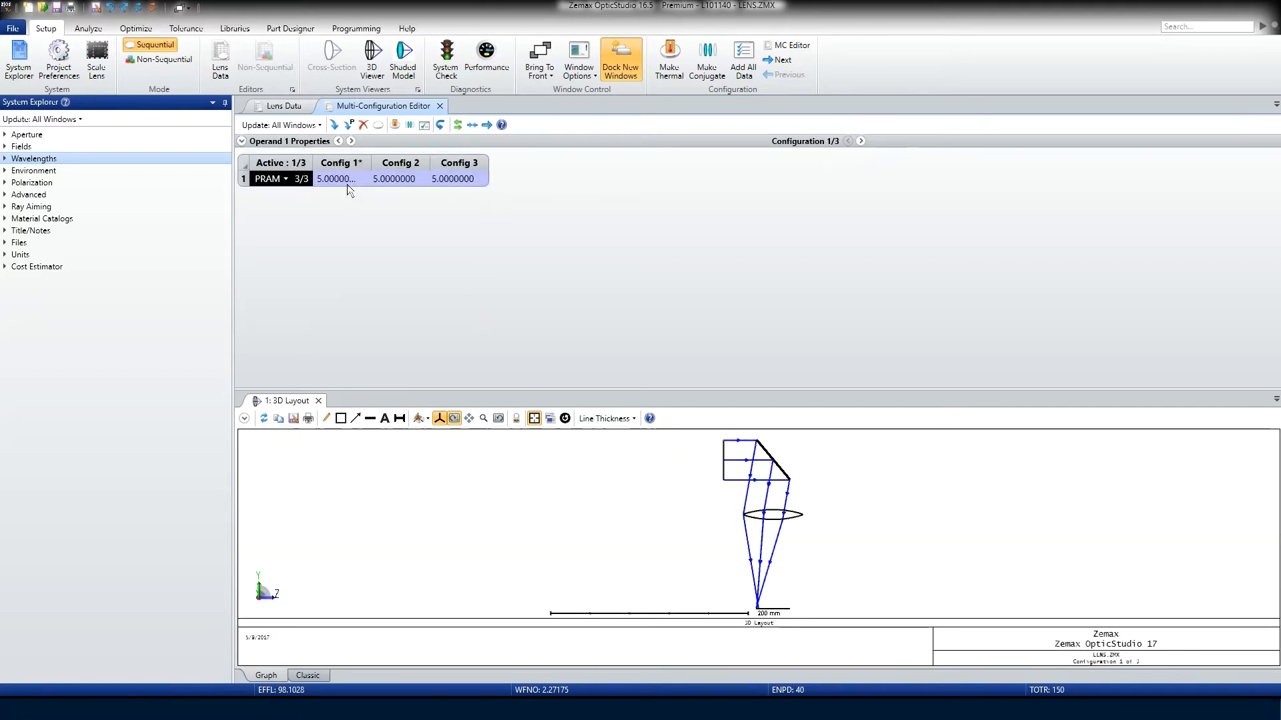
left_click(398, 180)
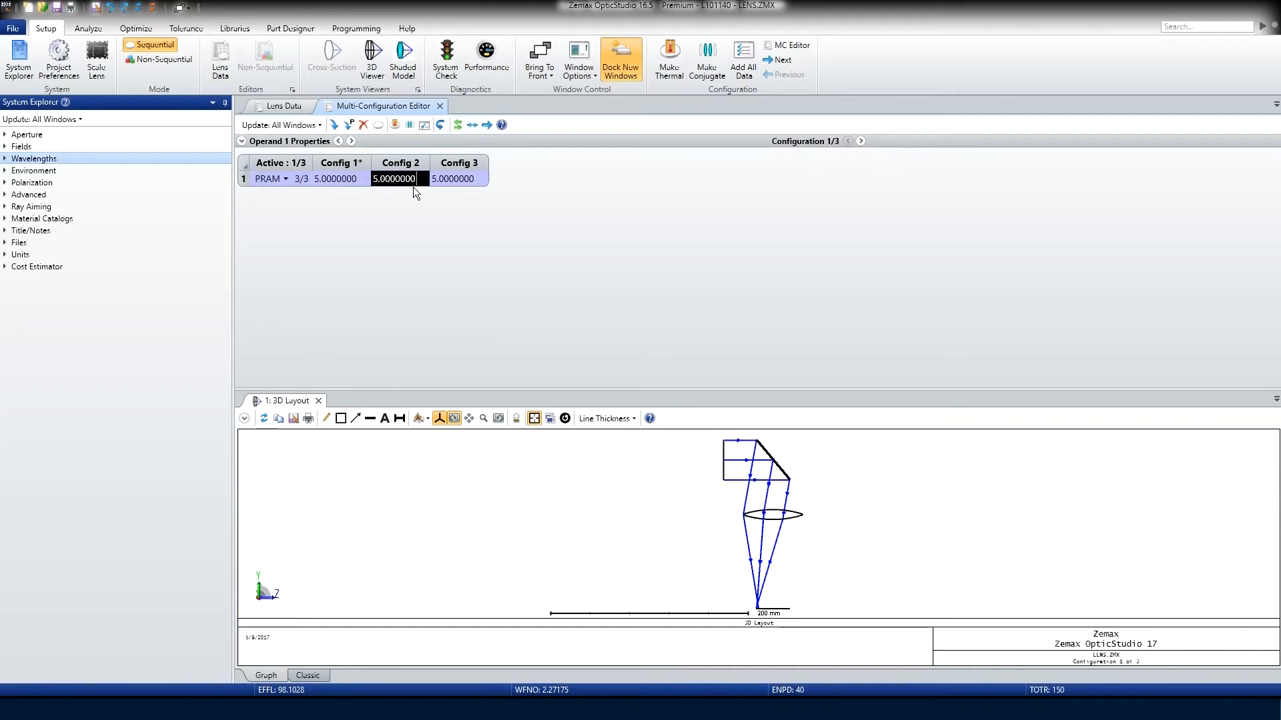
key("Tab")
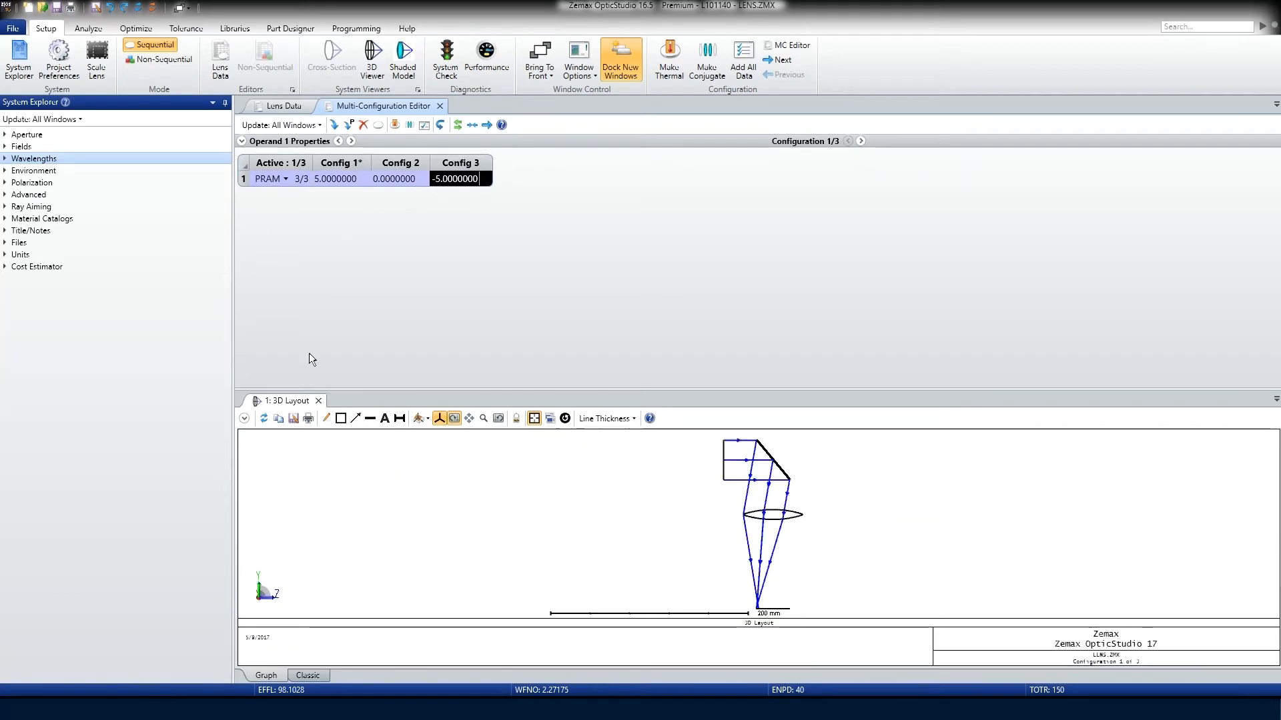
Step through the three configurations to compare the mirror tilt and lens size in the 3D layout
left_click(860, 141)
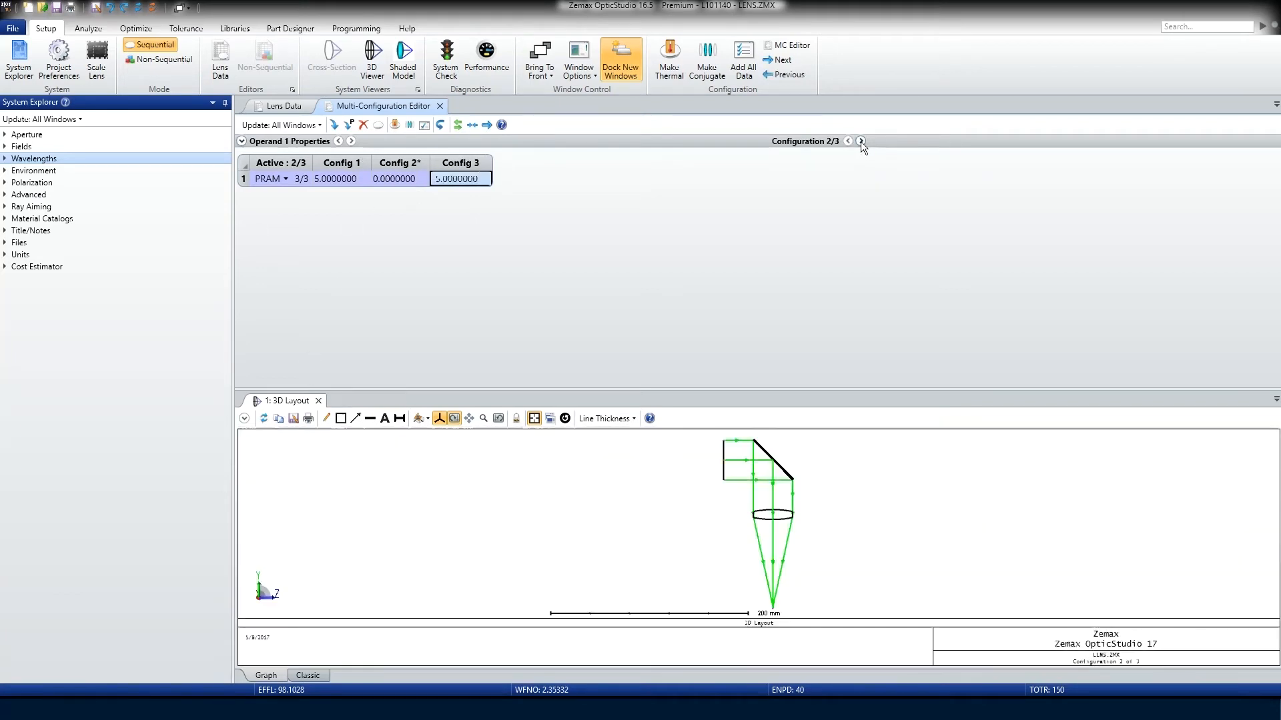
left_click(860, 142)
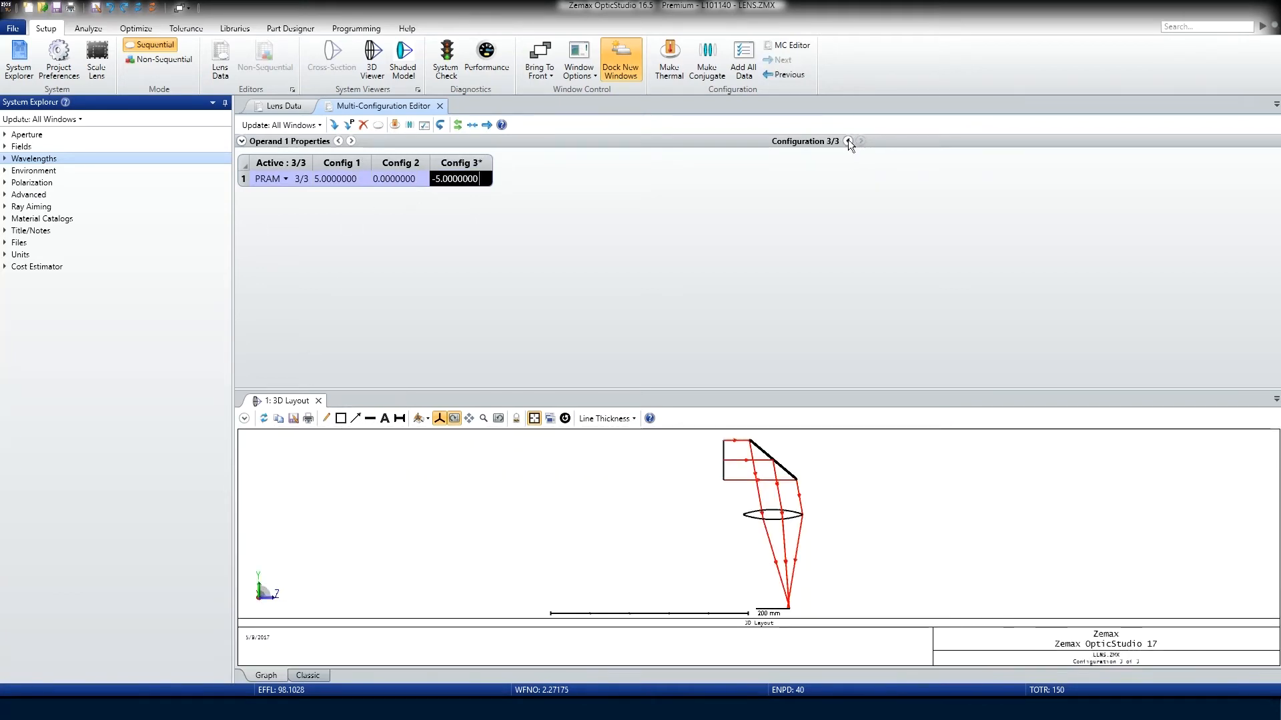
left_click(848, 140)
left_click(848, 141)
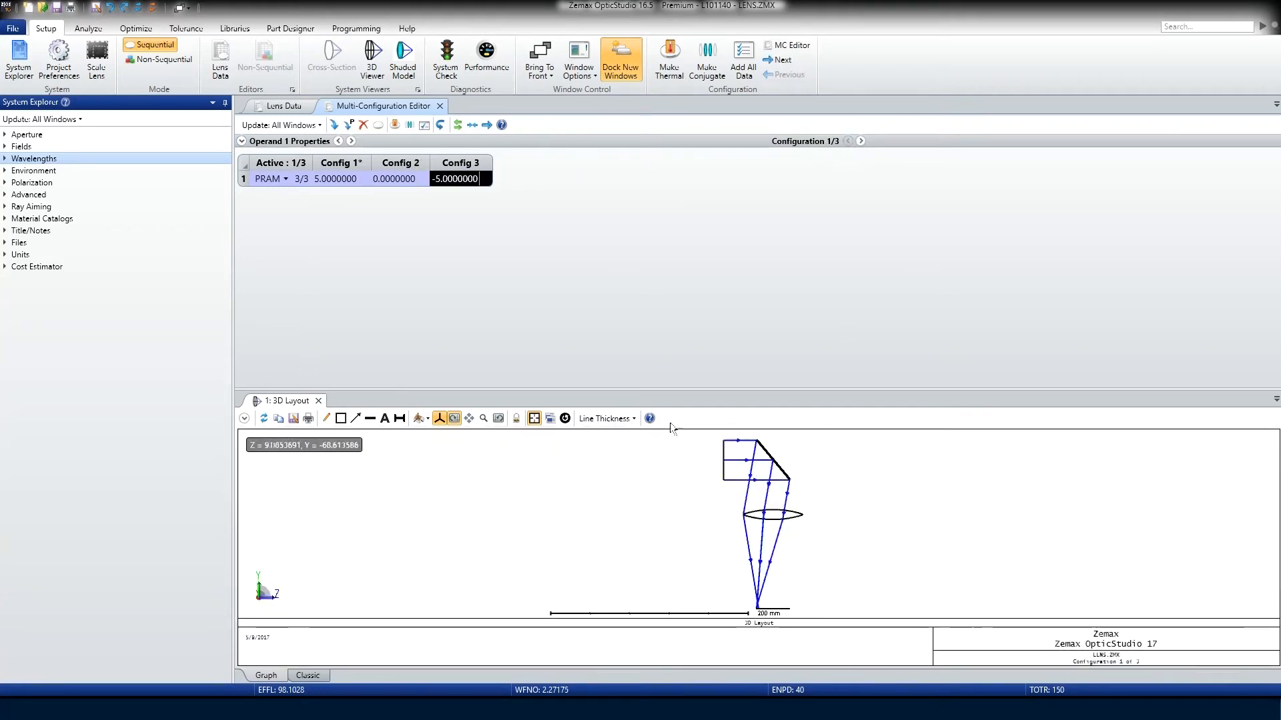
left_click(861, 141)
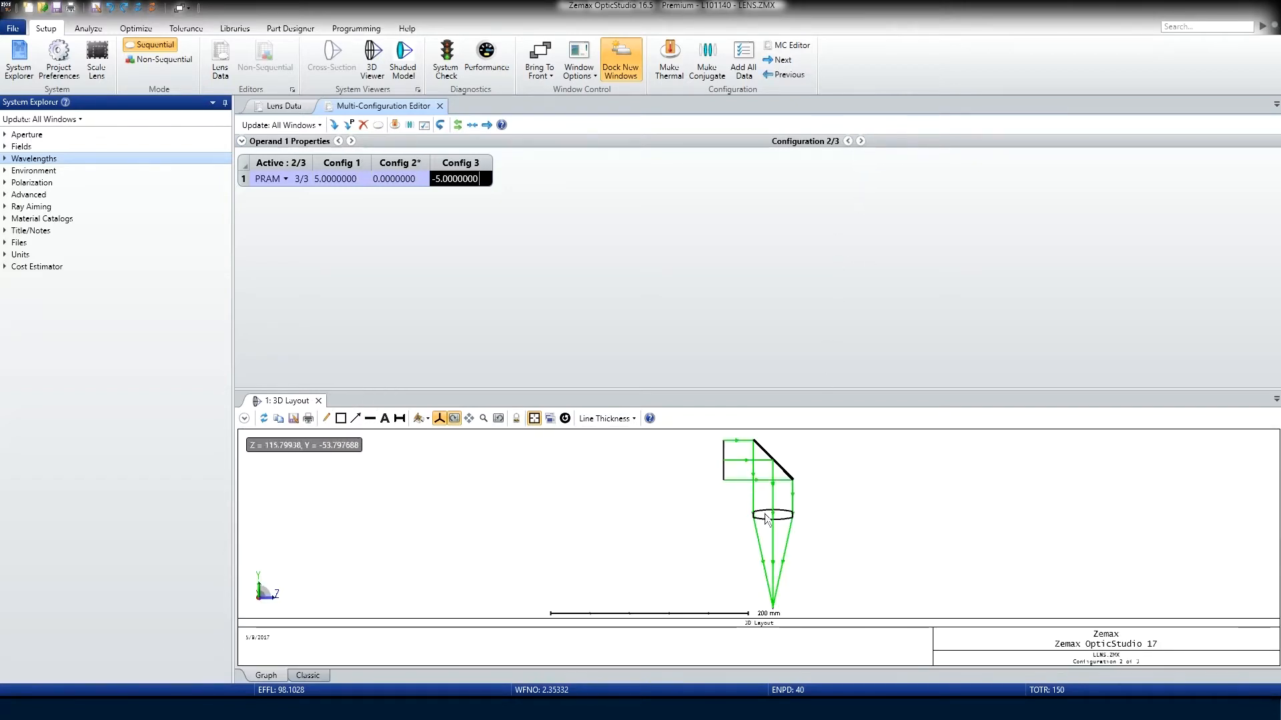
Convert the semi-diameters of all surfaces in the lens data to maximum apertures
left_click(275, 108)
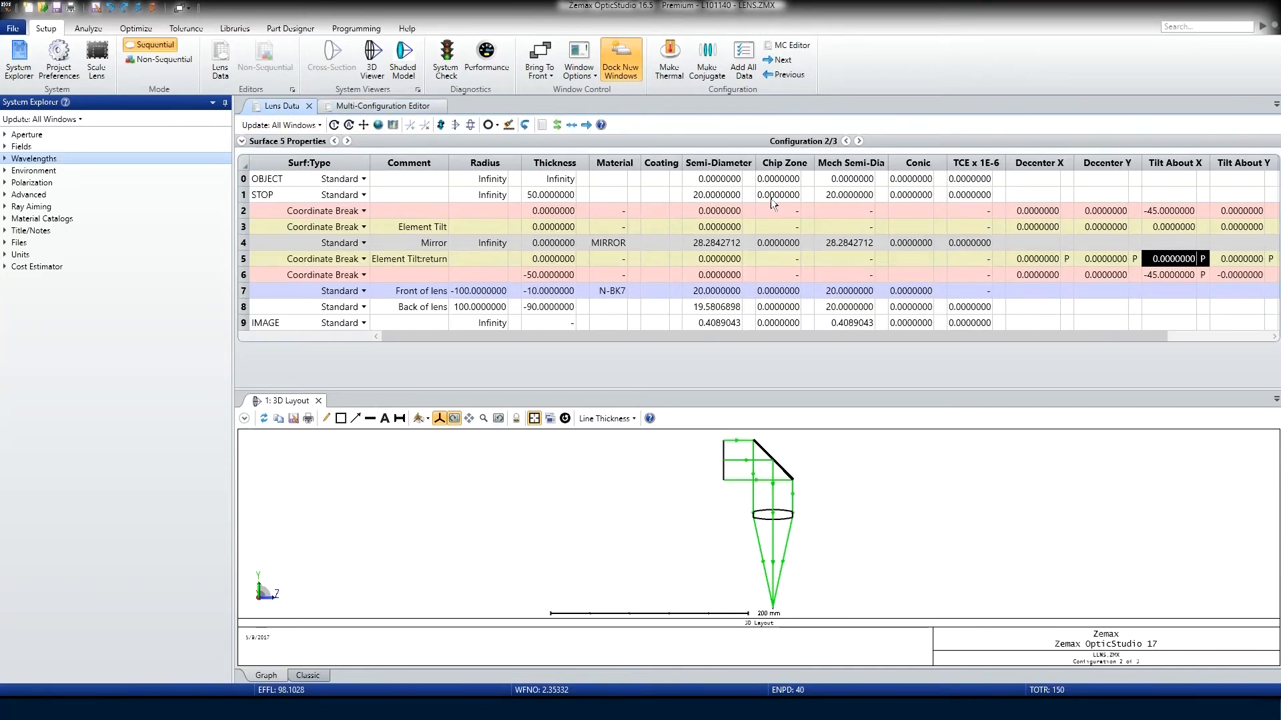
left_click(497, 126)
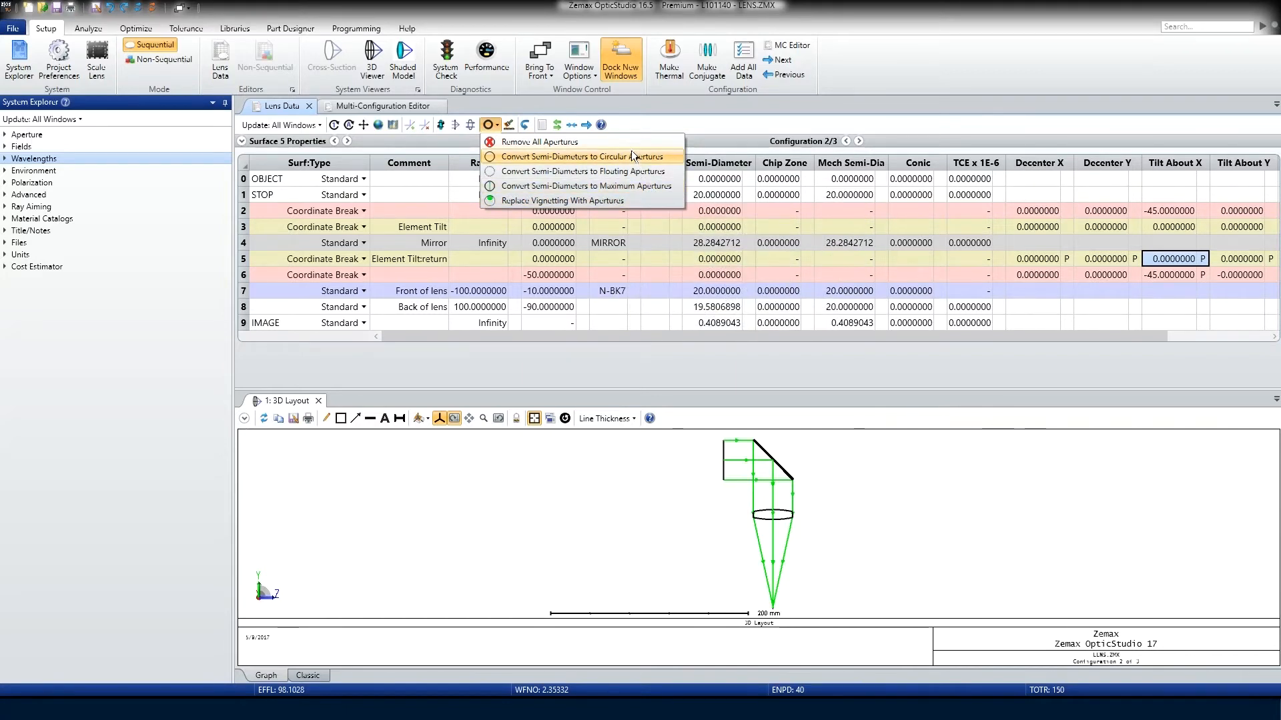
left_click(554, 188)
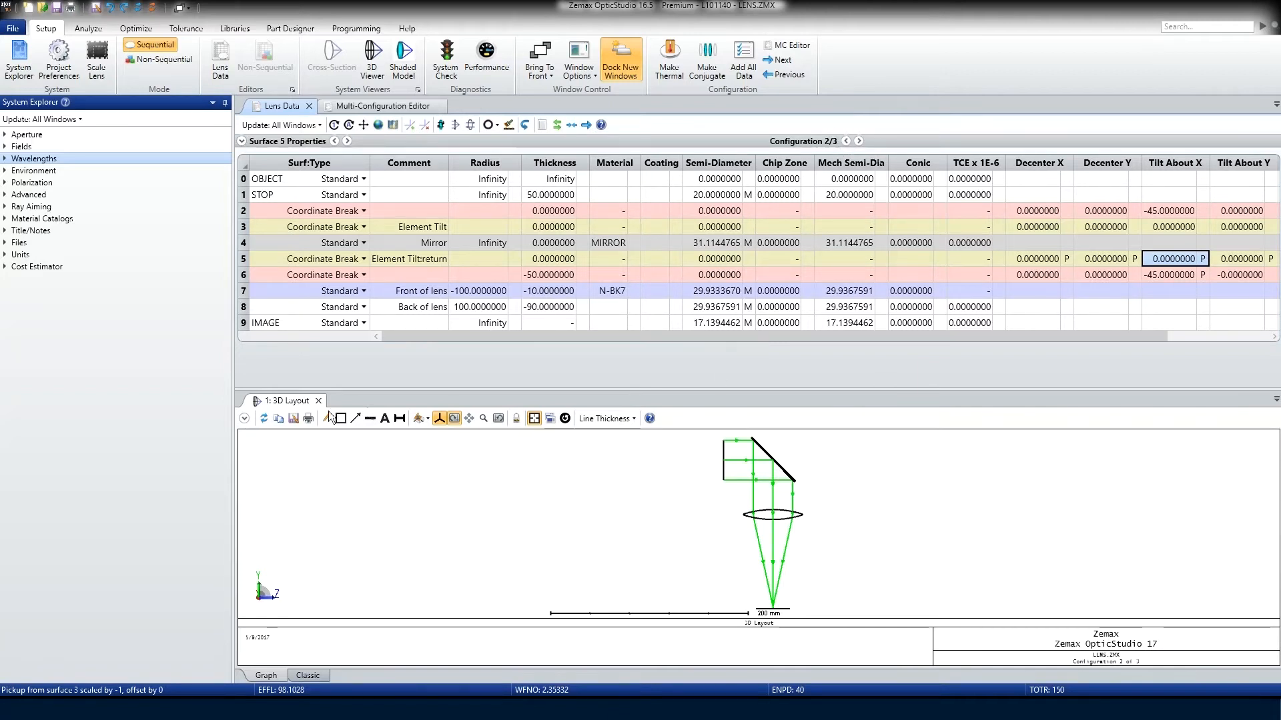
Set the 3D layout to display all configurations together
left_click(245, 418)
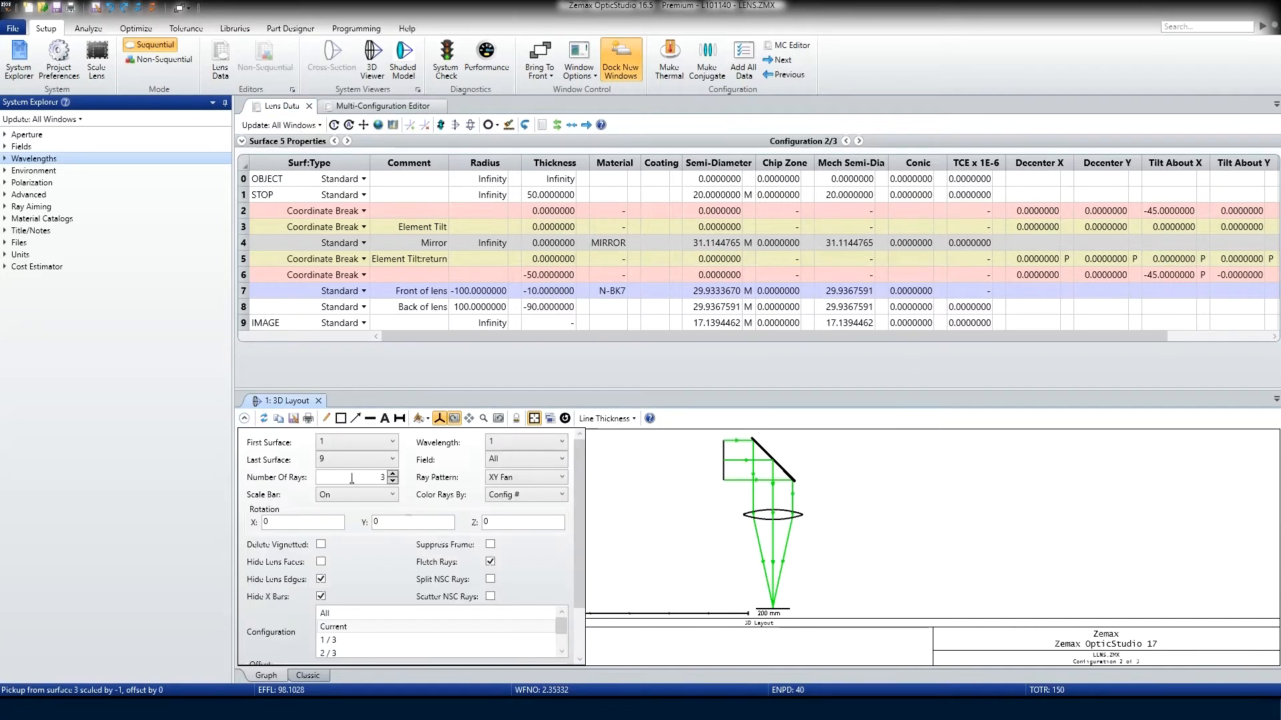
left_click(330, 614)
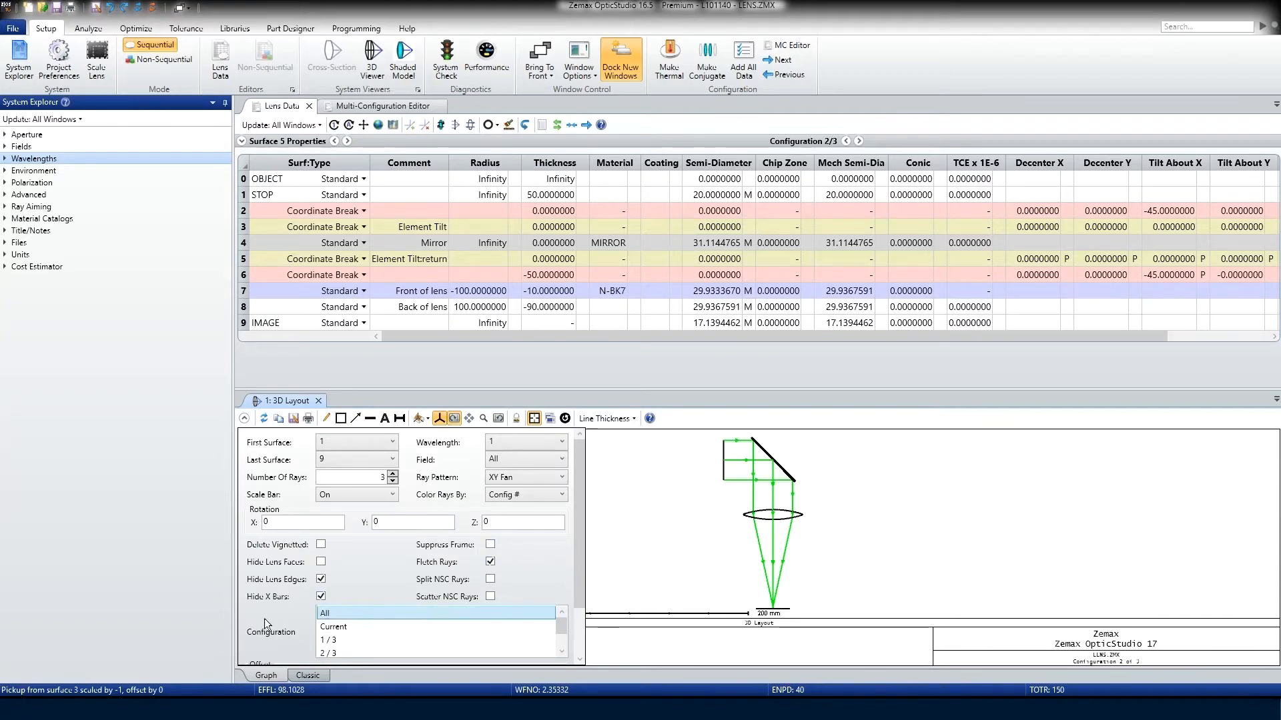
scroll(264, 618, "down", 1)
left_click(365, 648)
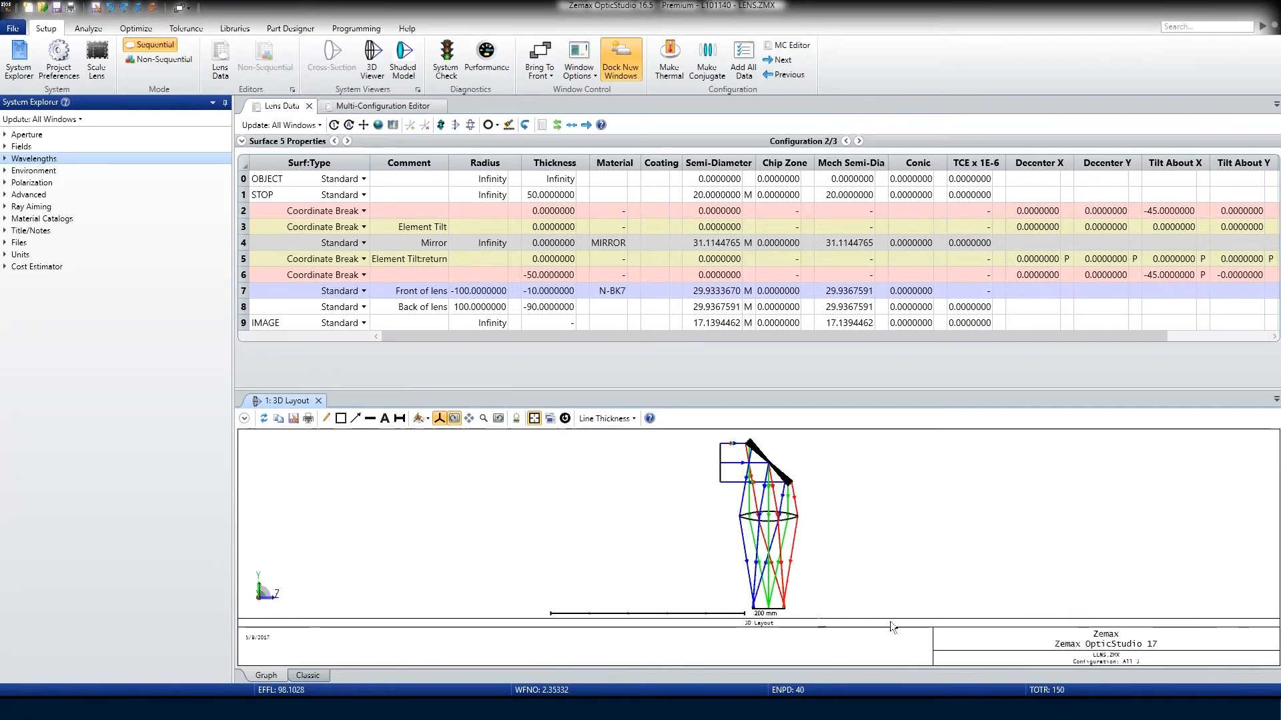
left_click(849, 378)
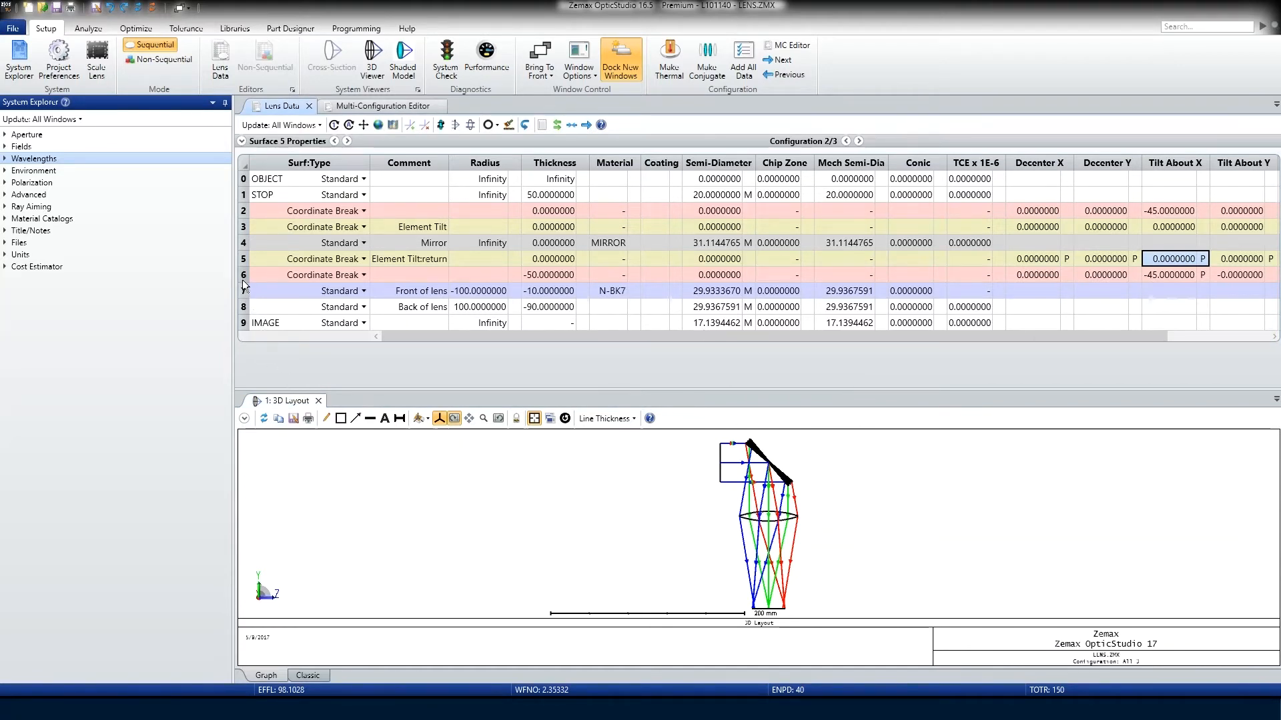
Delete the front and back lens surfaces, 7 and 8, from the lens data
left_click_drag(243, 287, 242, 303)
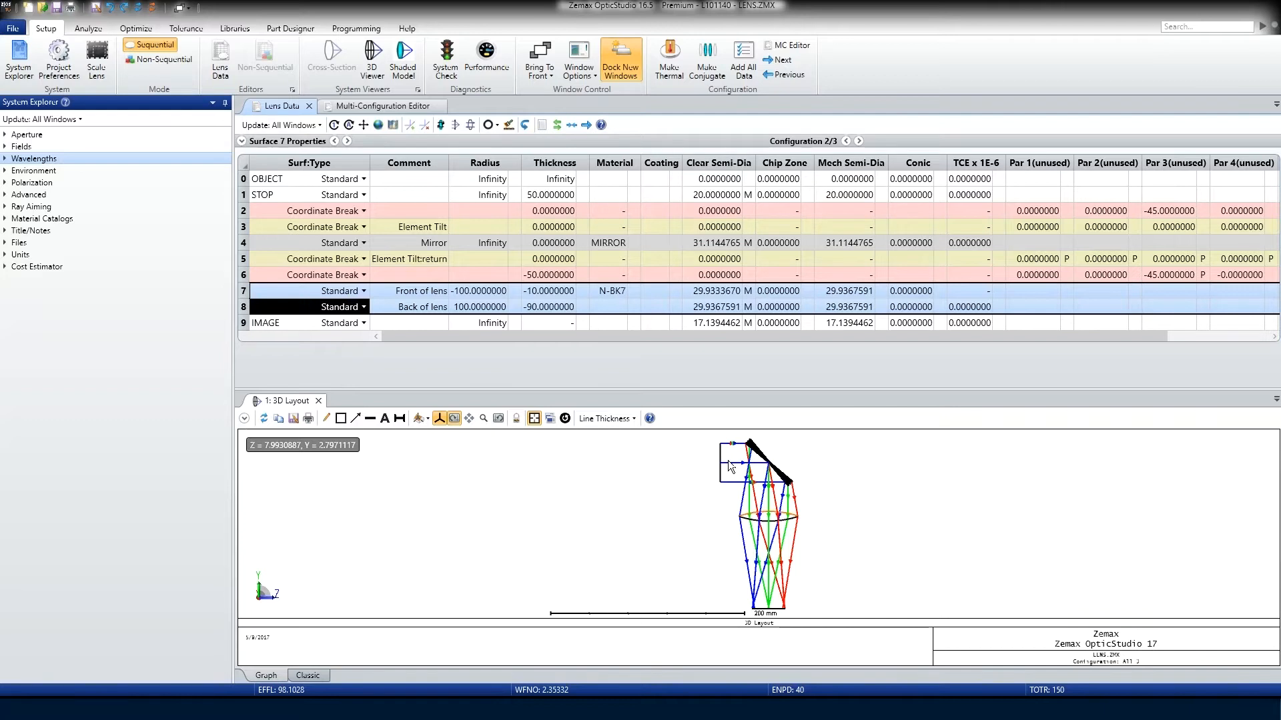
key("Delete")
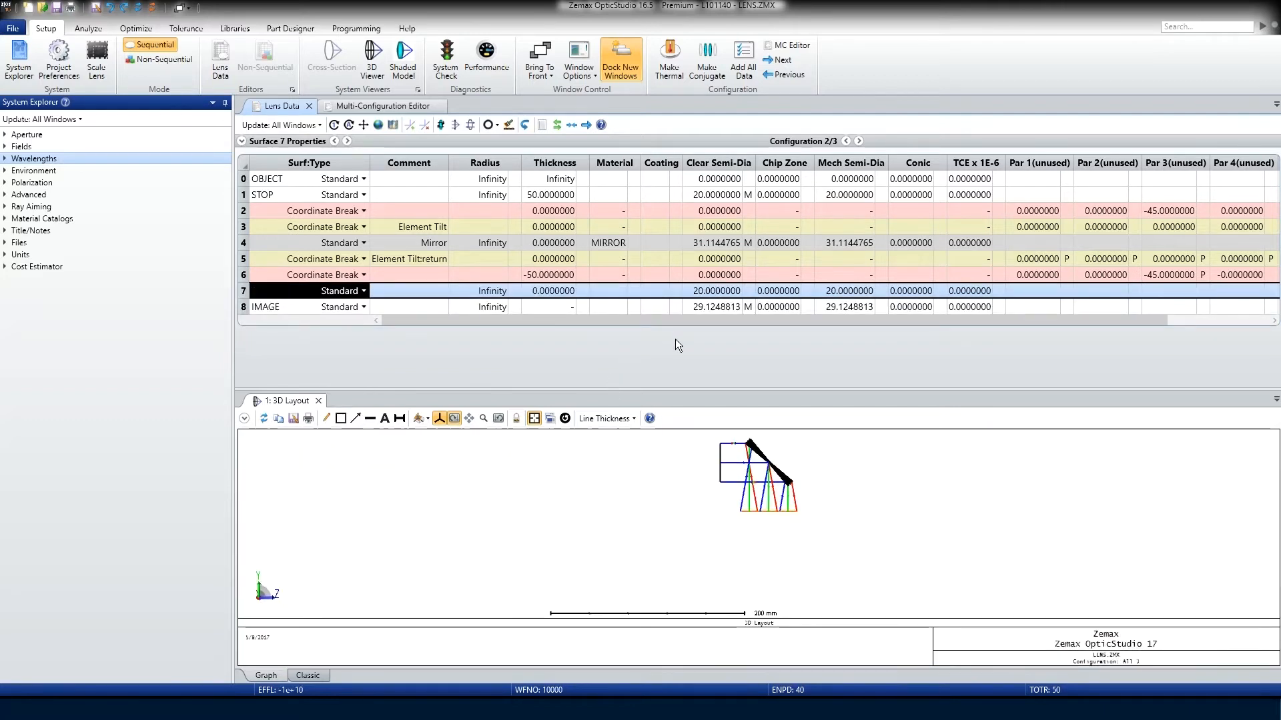
key("Delete")
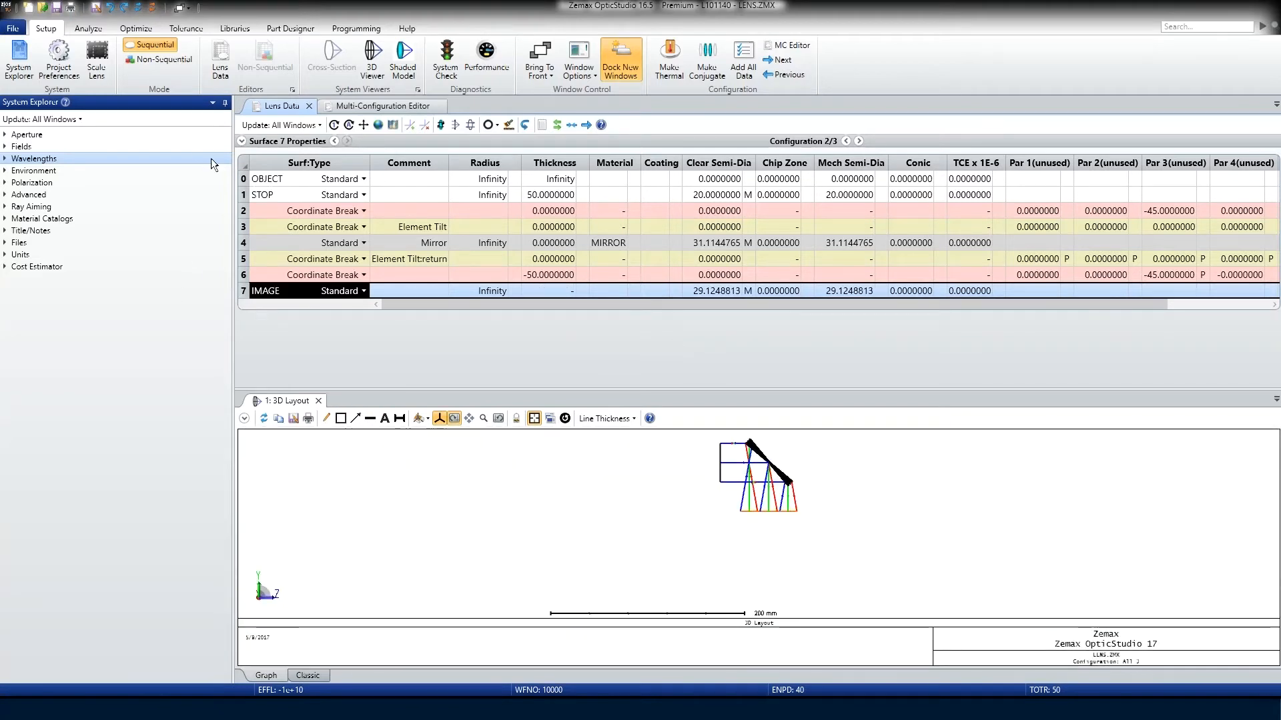
Insert the lens from Doublet.zmx at surface 7, ignoring its object and changing the sign of surface geometry in mirror space
left_click(13, 30)
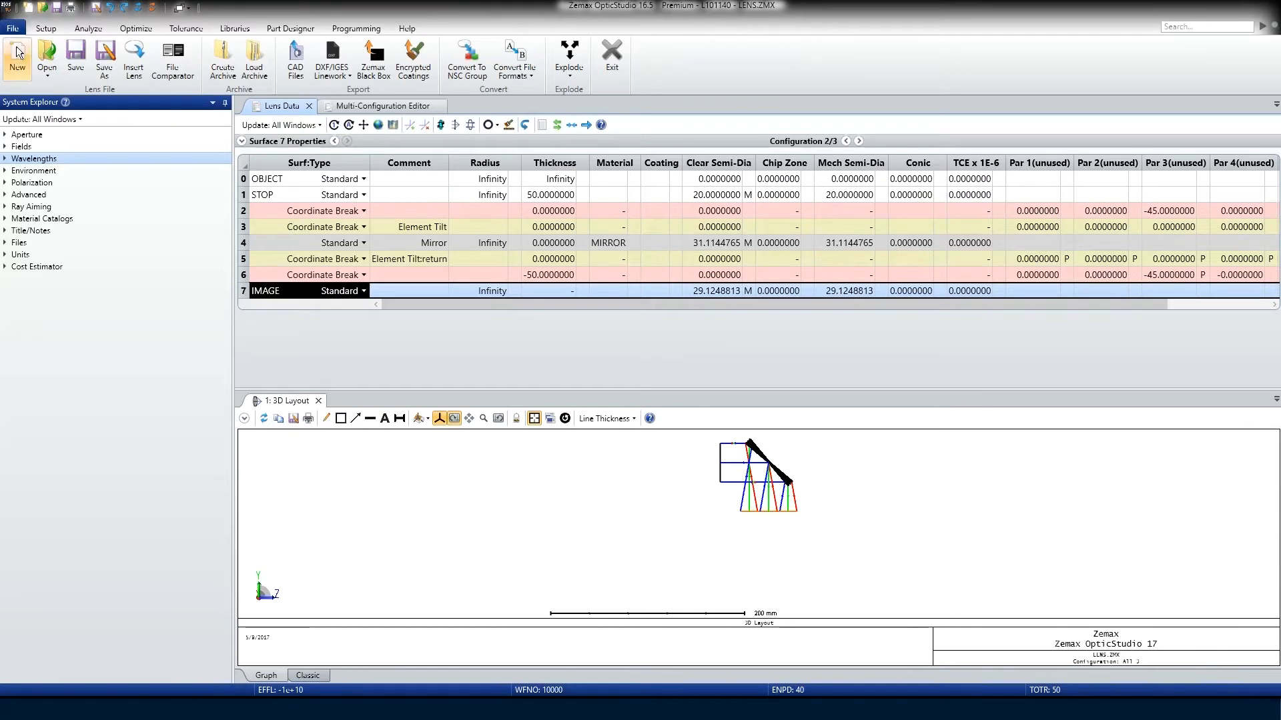
left_click(142, 57)
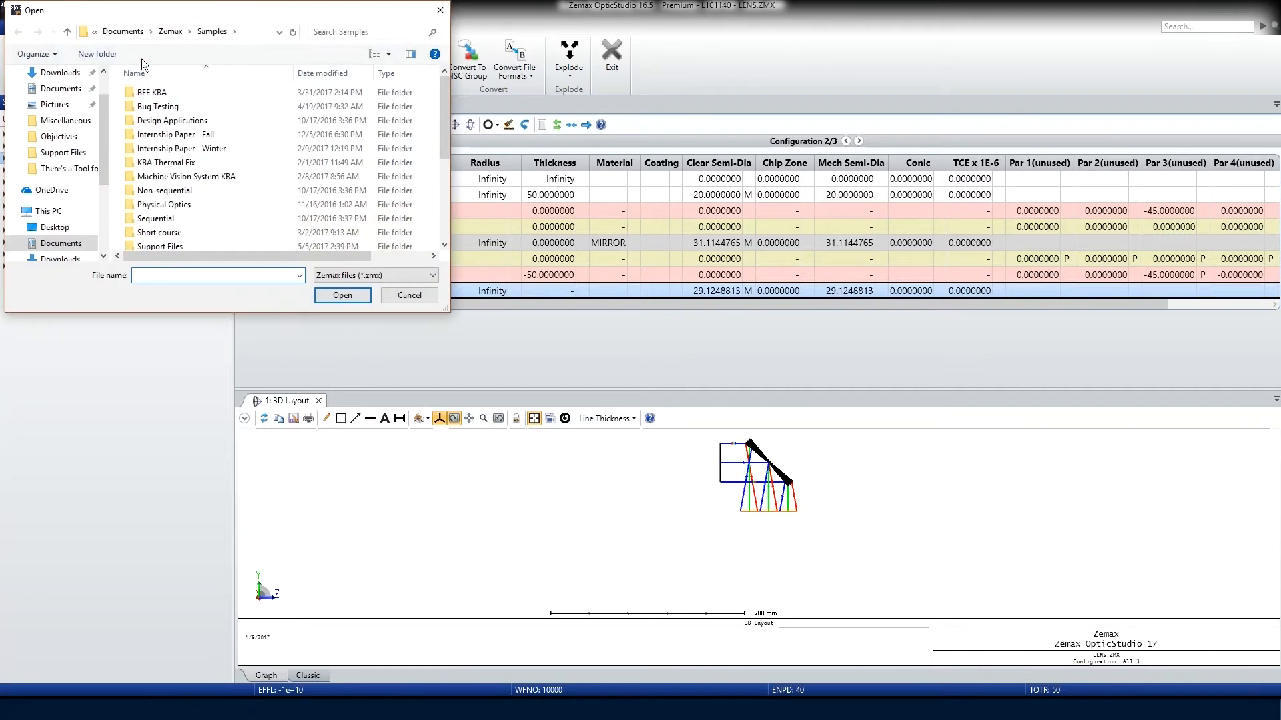
scroll(154, 240, "down", 3)
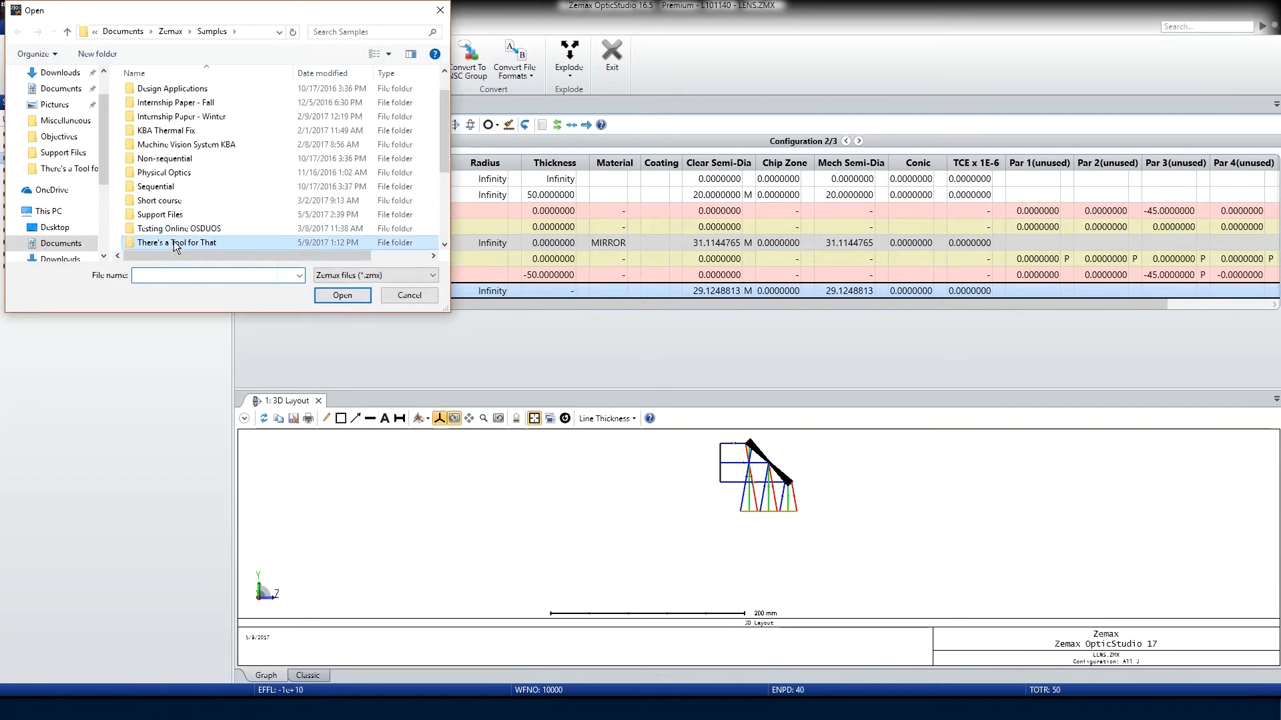
double_click(167, 246)
left_click(214, 92)
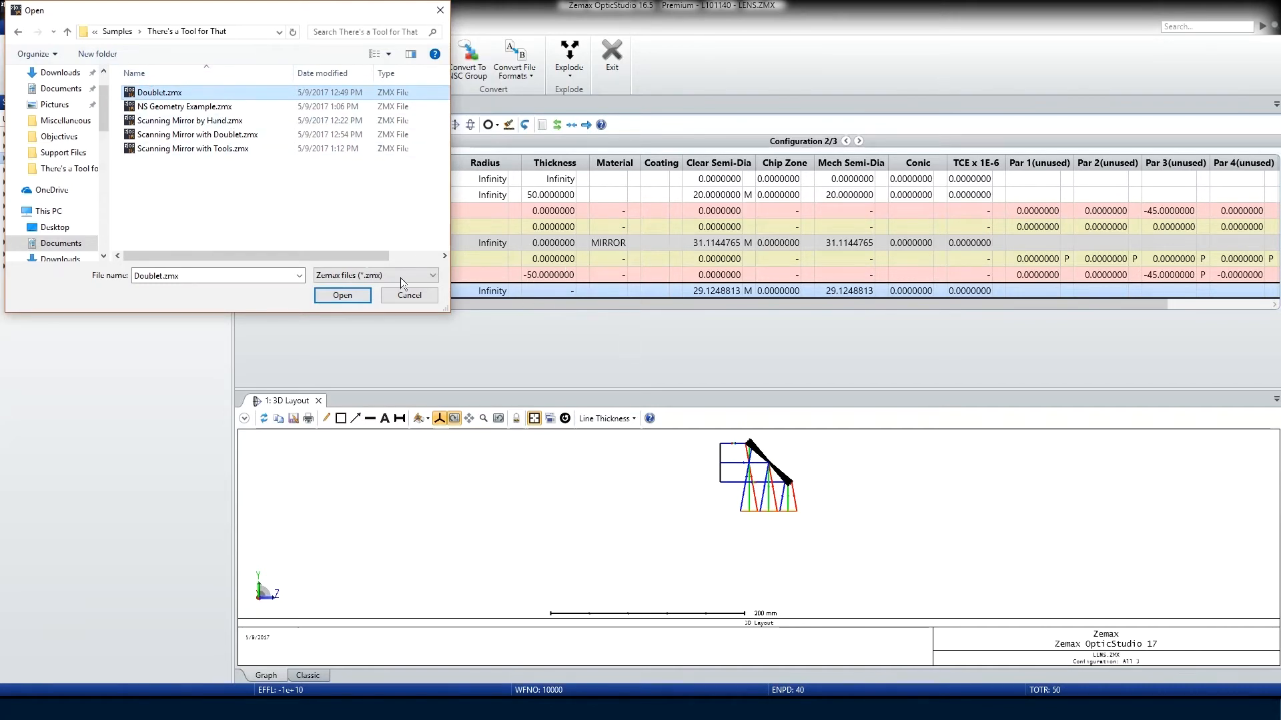
left_click(342, 296)
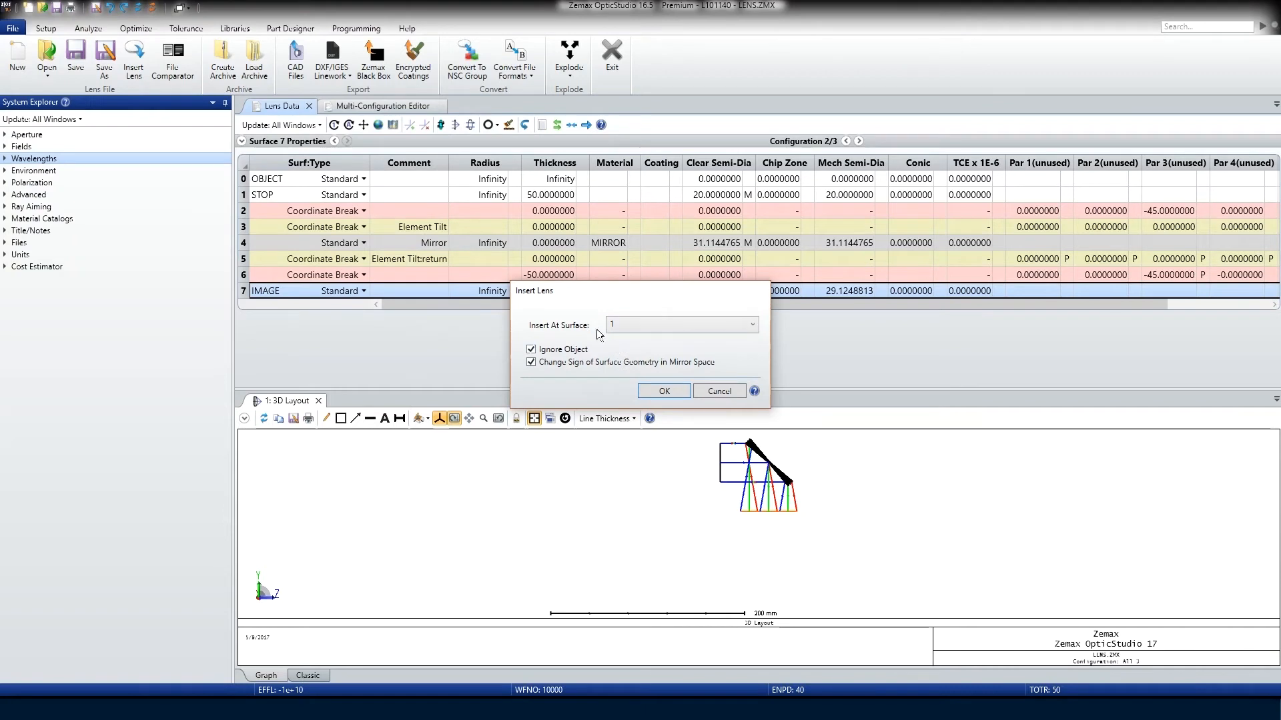
left_click(627, 325)
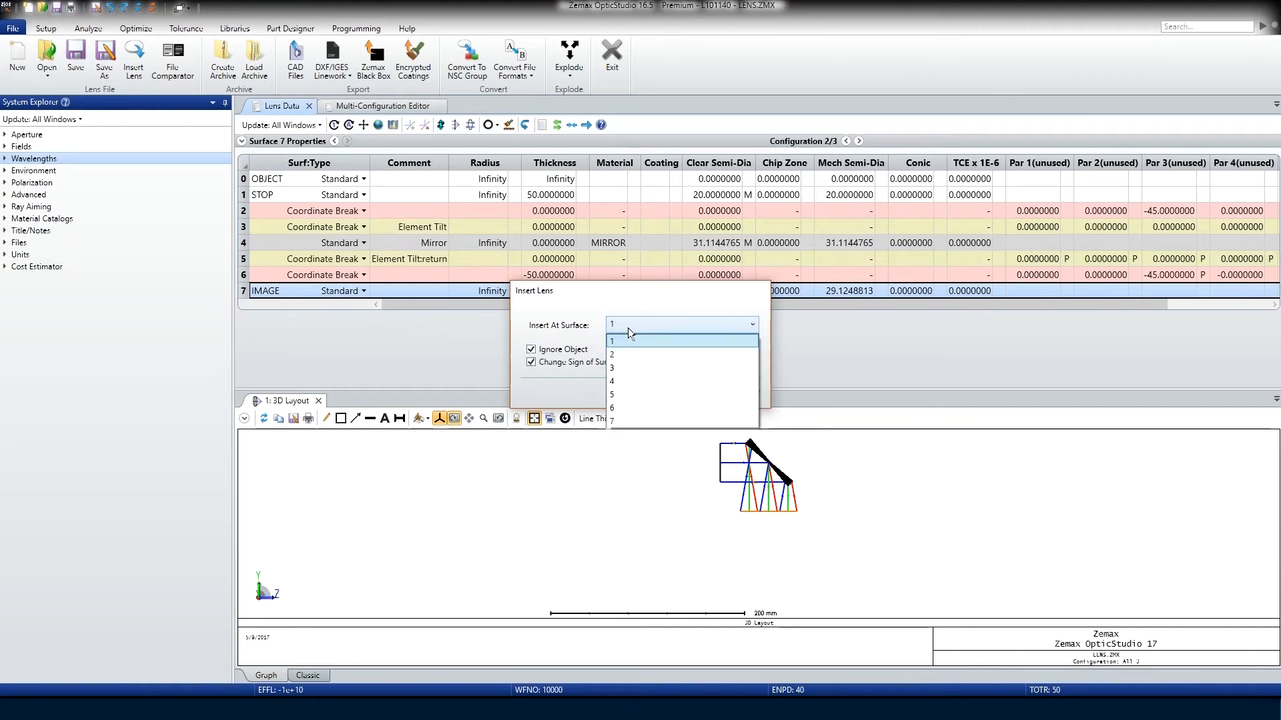
left_click(626, 421)
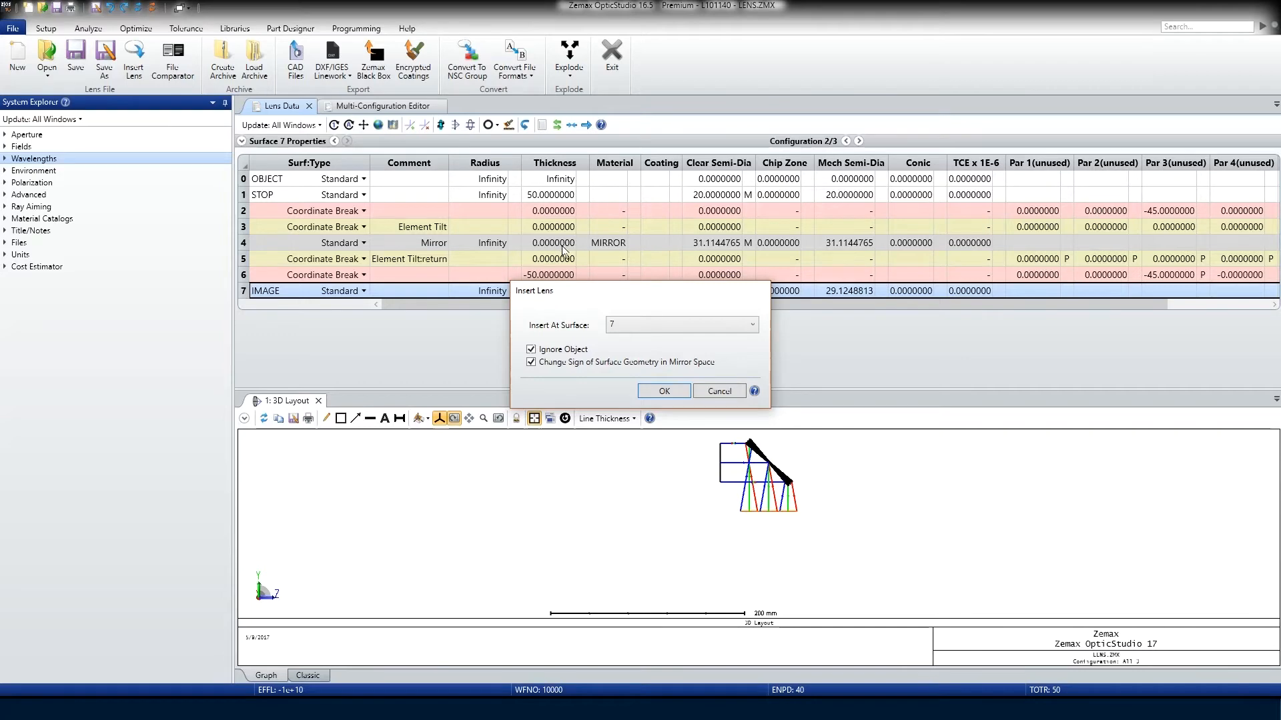
left_click(671, 390)
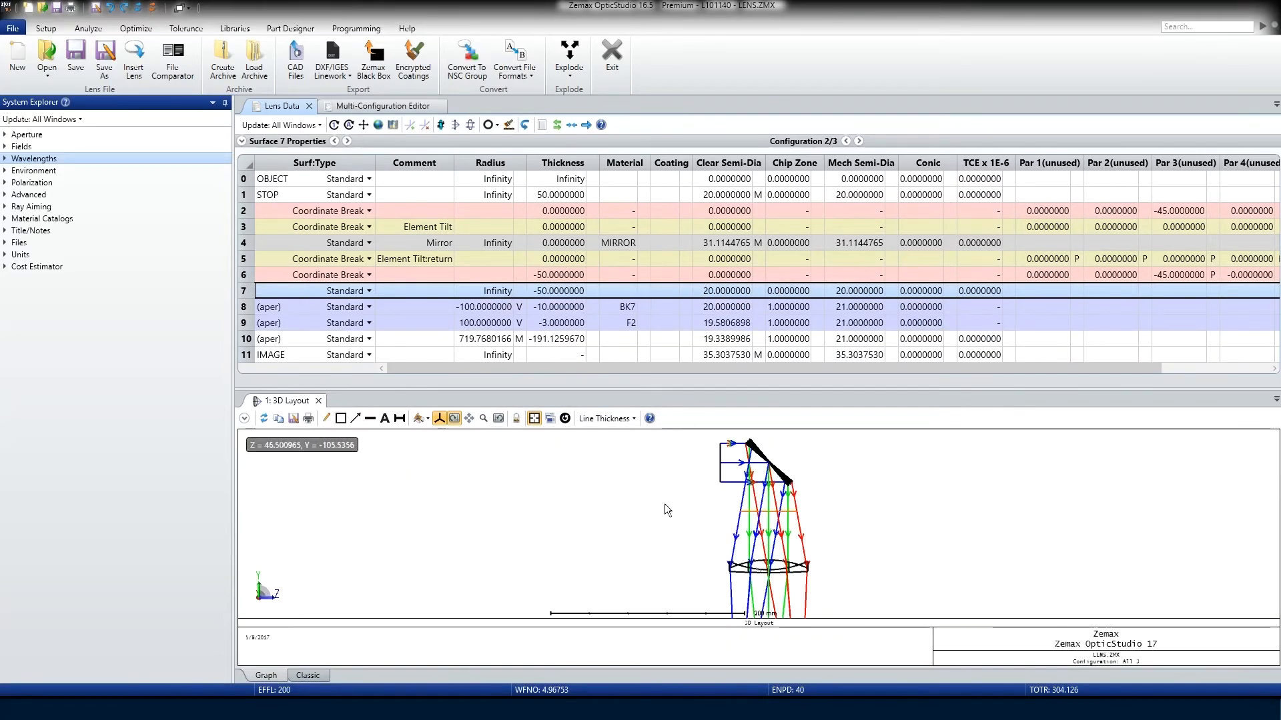
Delete the inserted dummy surface 7 in front of the doublet from the lens data
left_click(759, 291)
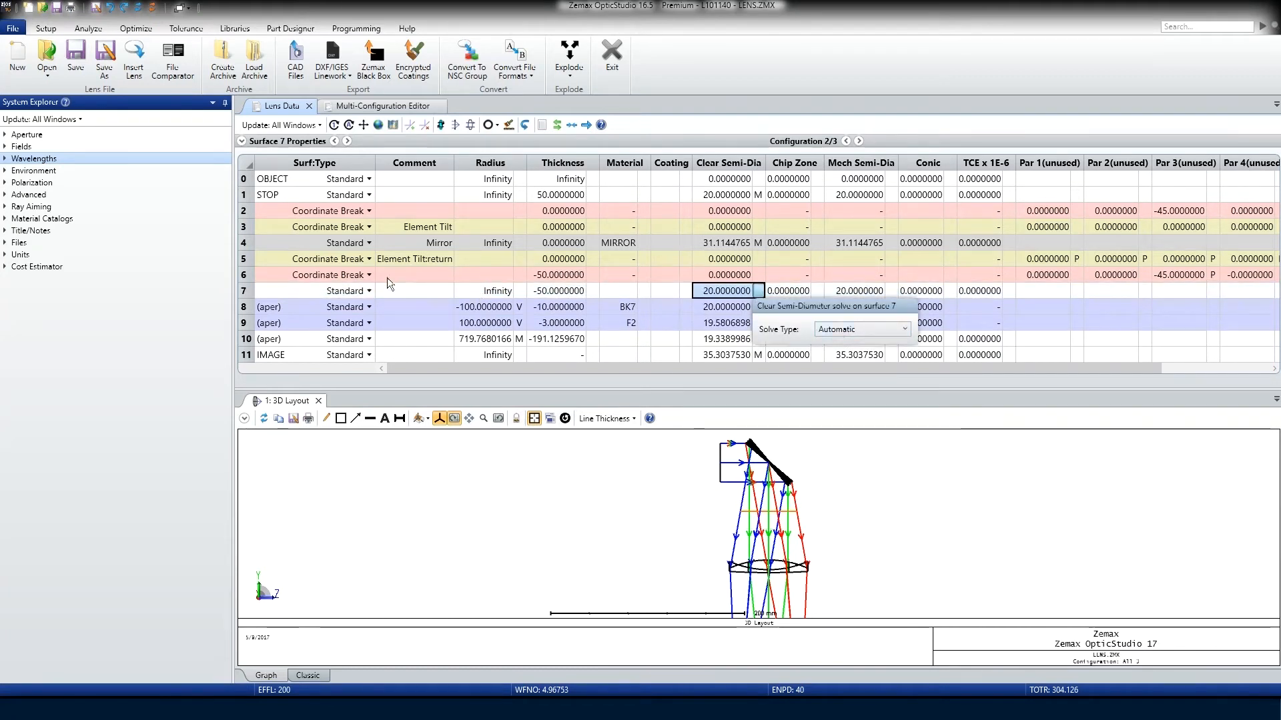
left_click(295, 291)
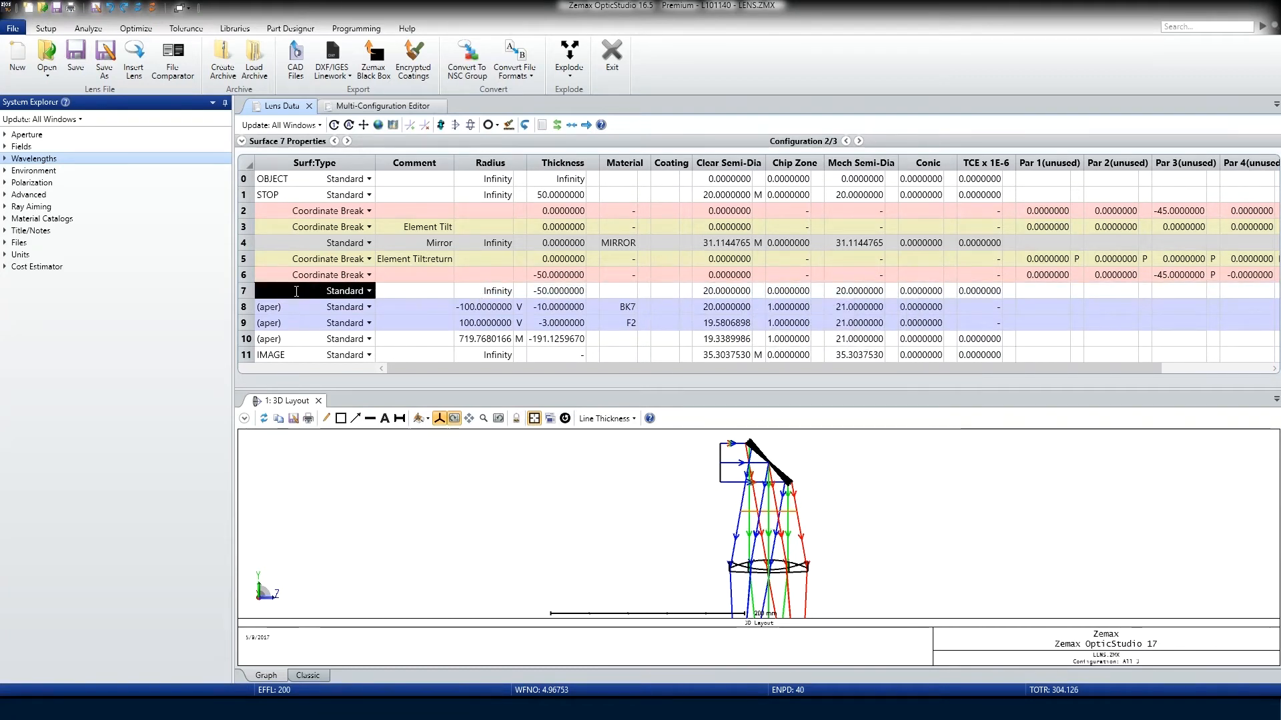
left_click(246, 291)
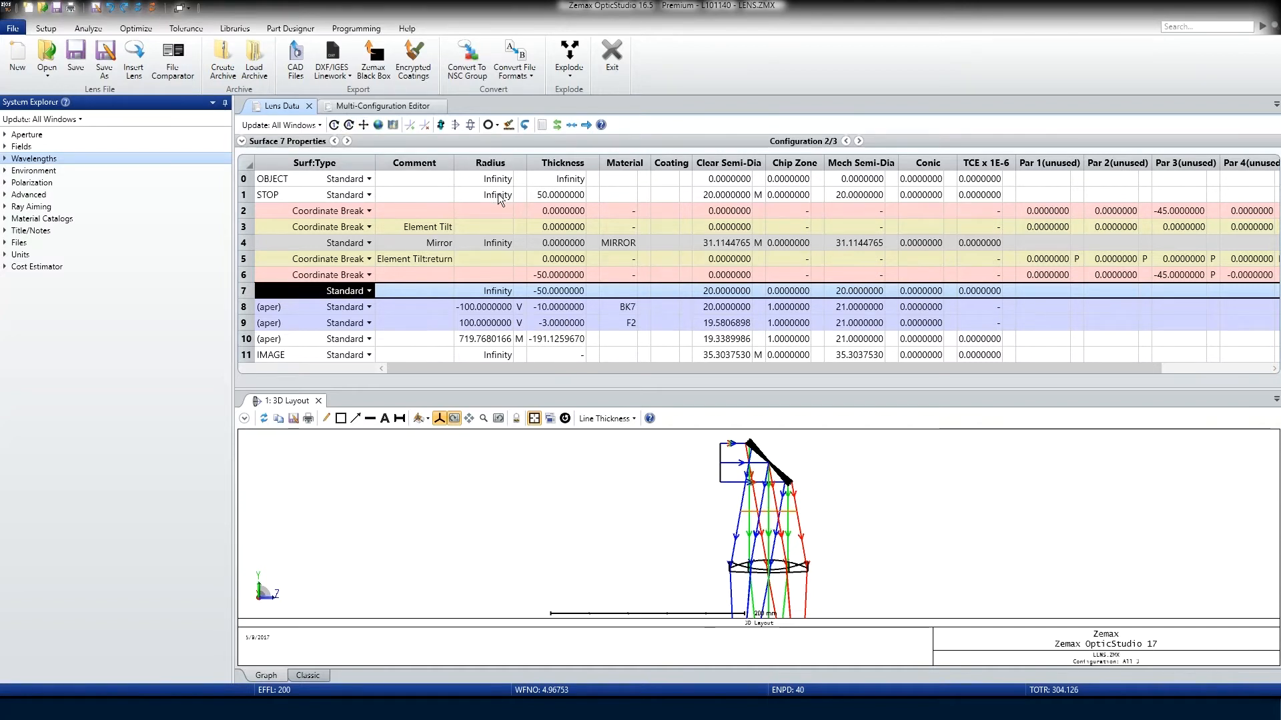
key("Delete")
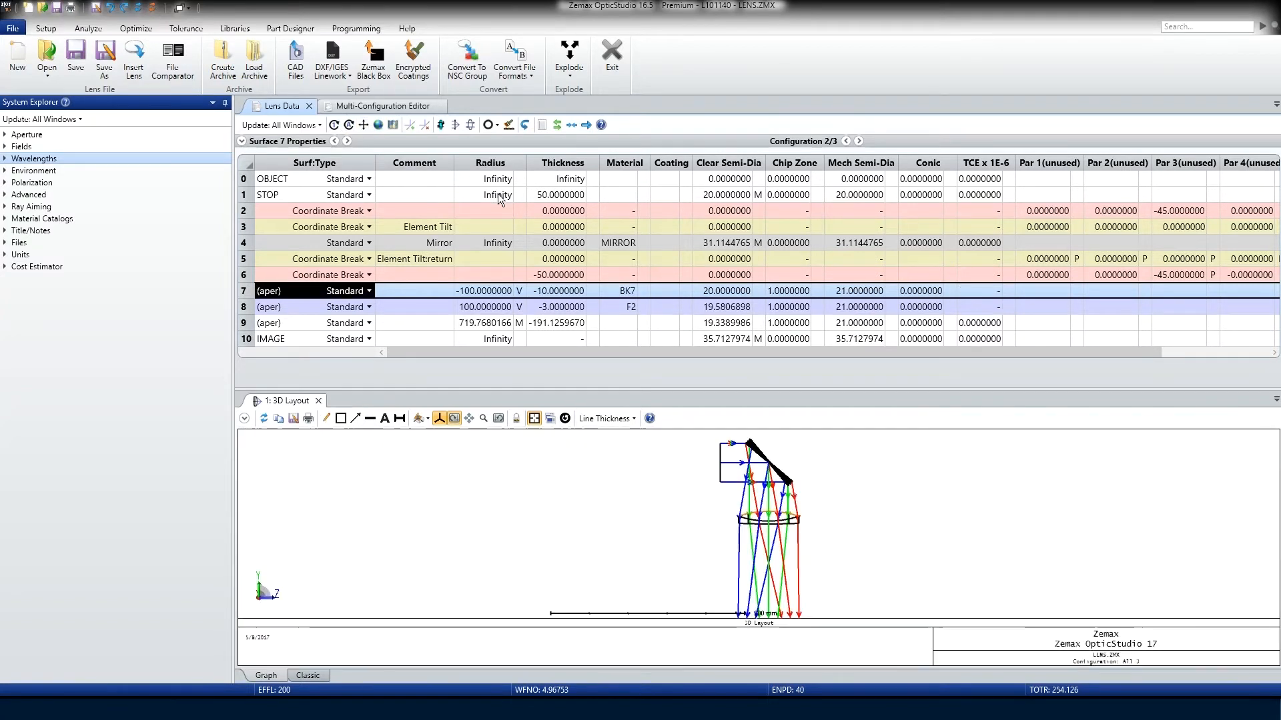
Set the clear semi-diameter solves of the doublet's surfaces 7, 8 and 9 to Maximum
left_click(758, 291)
left_click(834, 329)
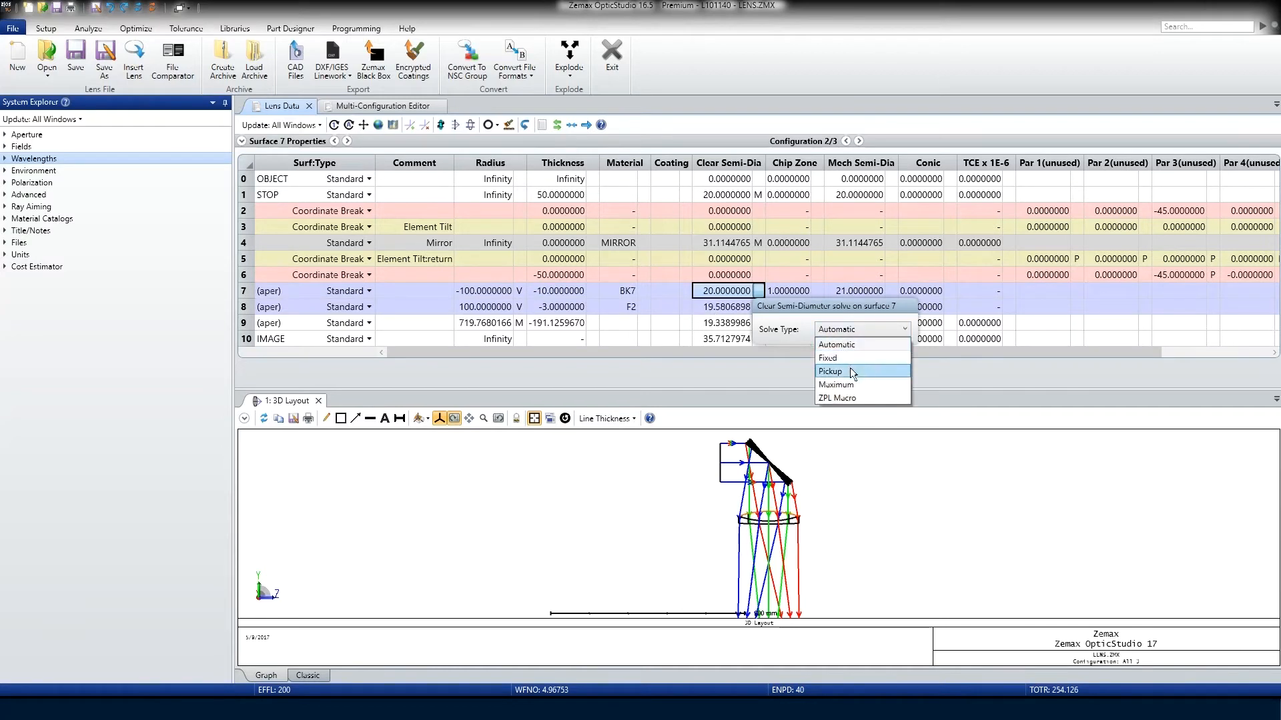
left_click(851, 385)
left_click(734, 307)
left_click(758, 307)
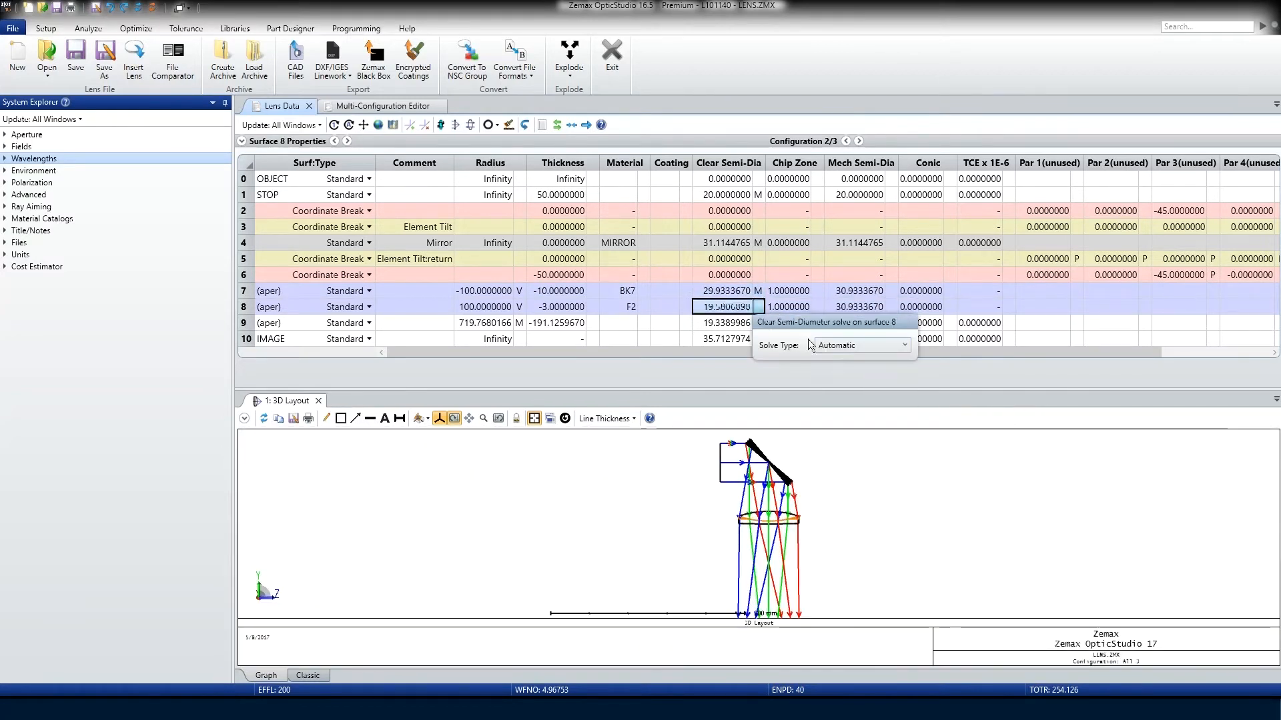
left_click(845, 351)
left_click(843, 396)
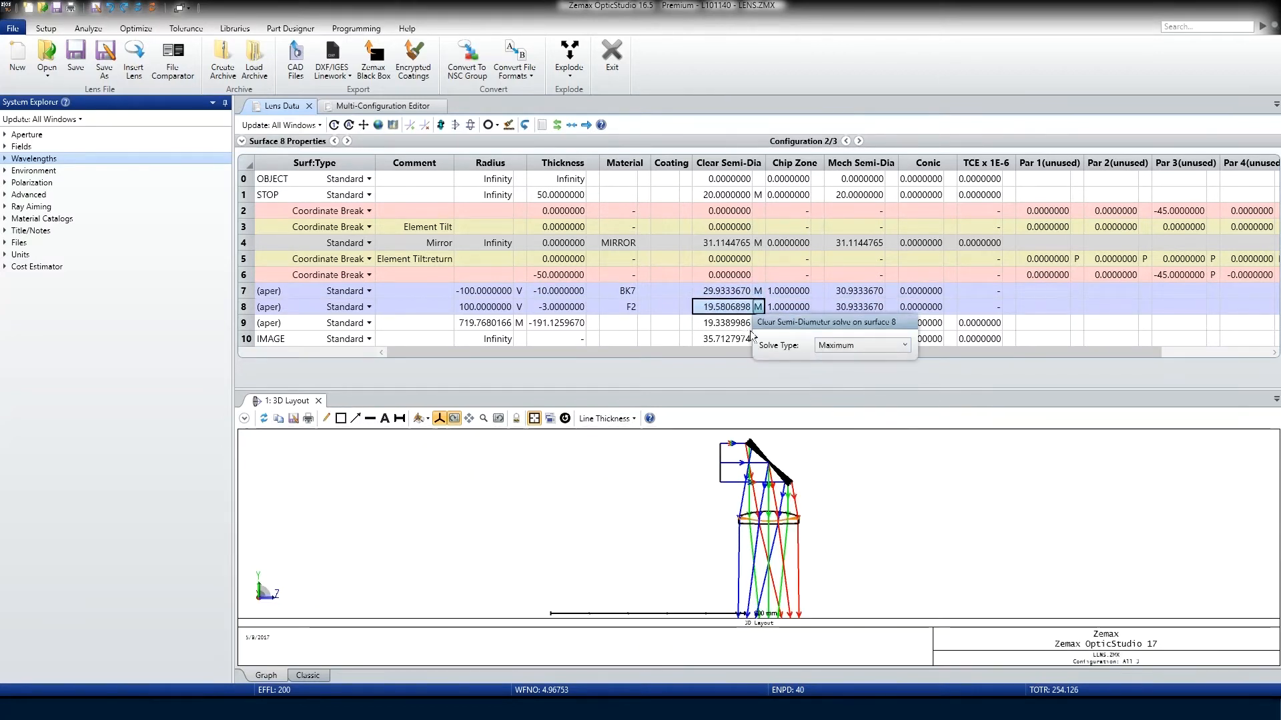
left_click(730, 323)
left_click(757, 322)
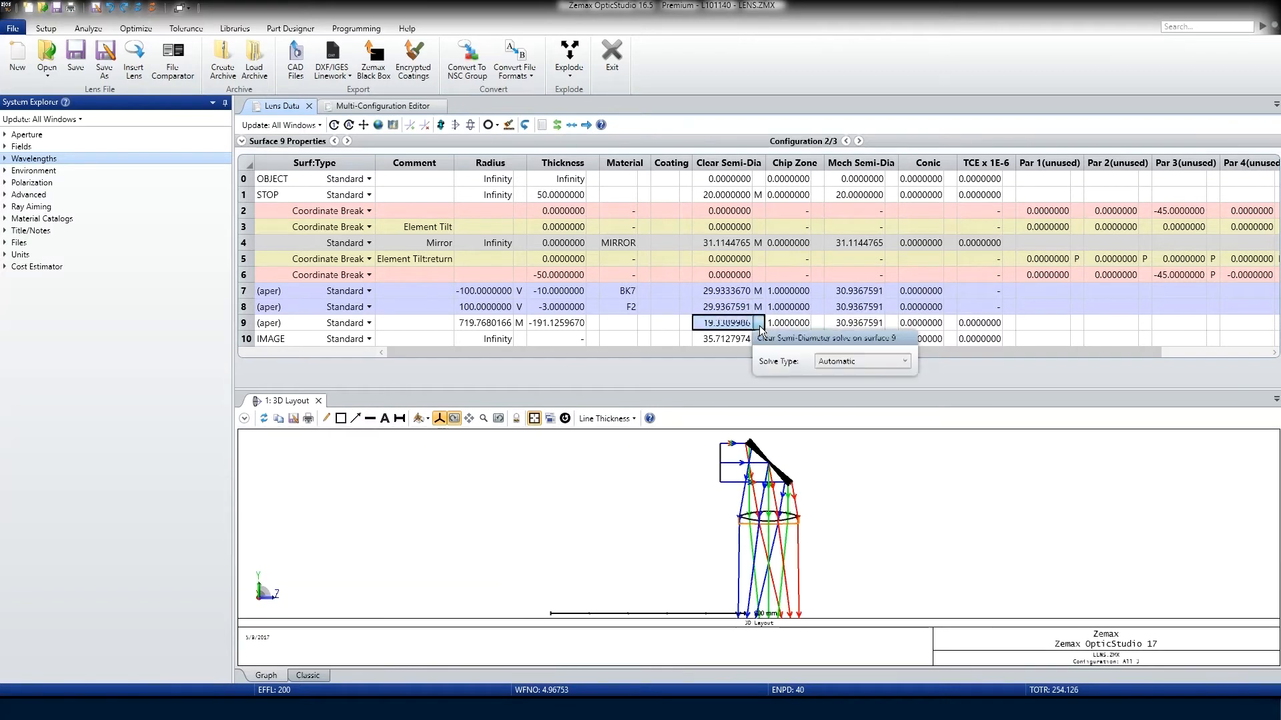
left_click(854, 362)
left_click(858, 418)
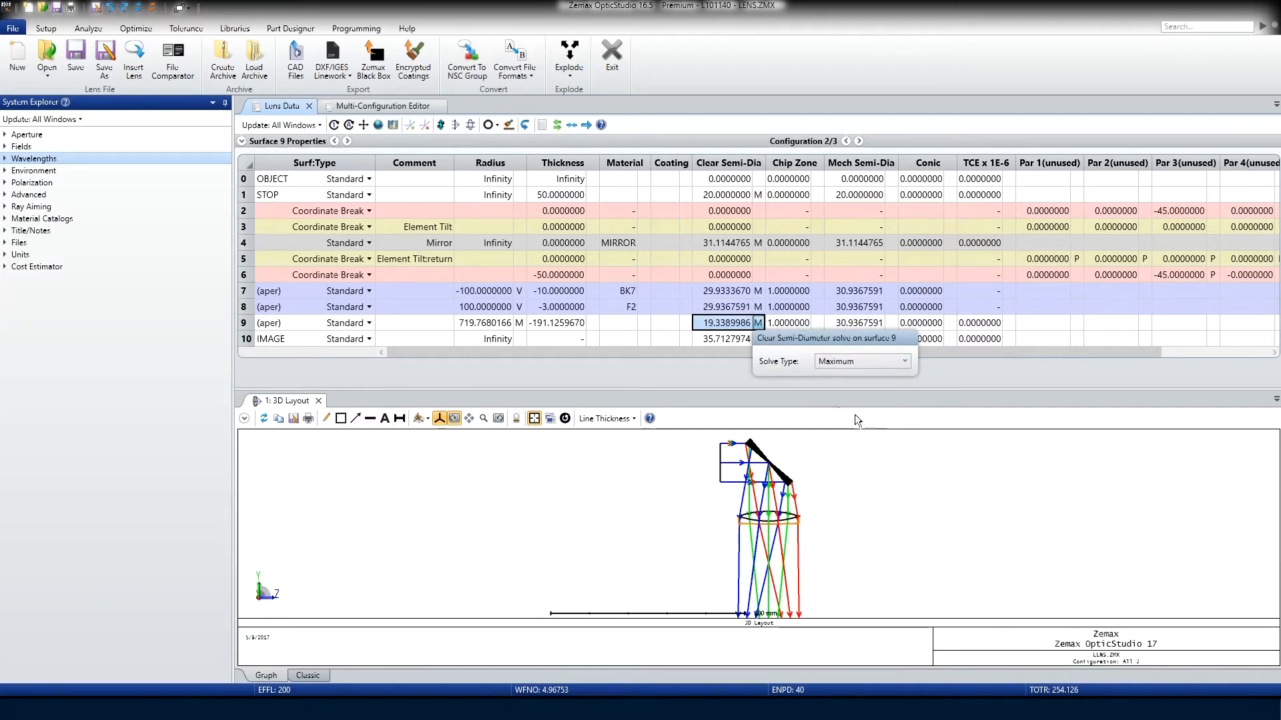
left_click(708, 338)
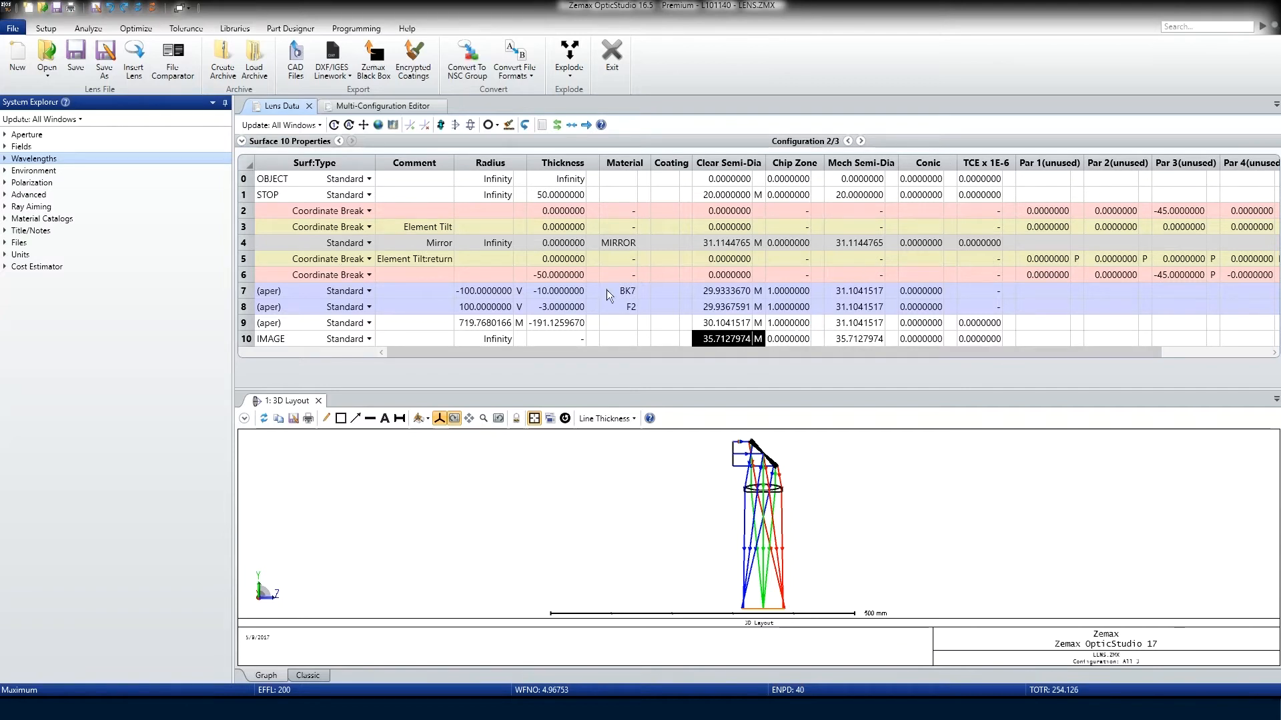
left_click(120, 353)
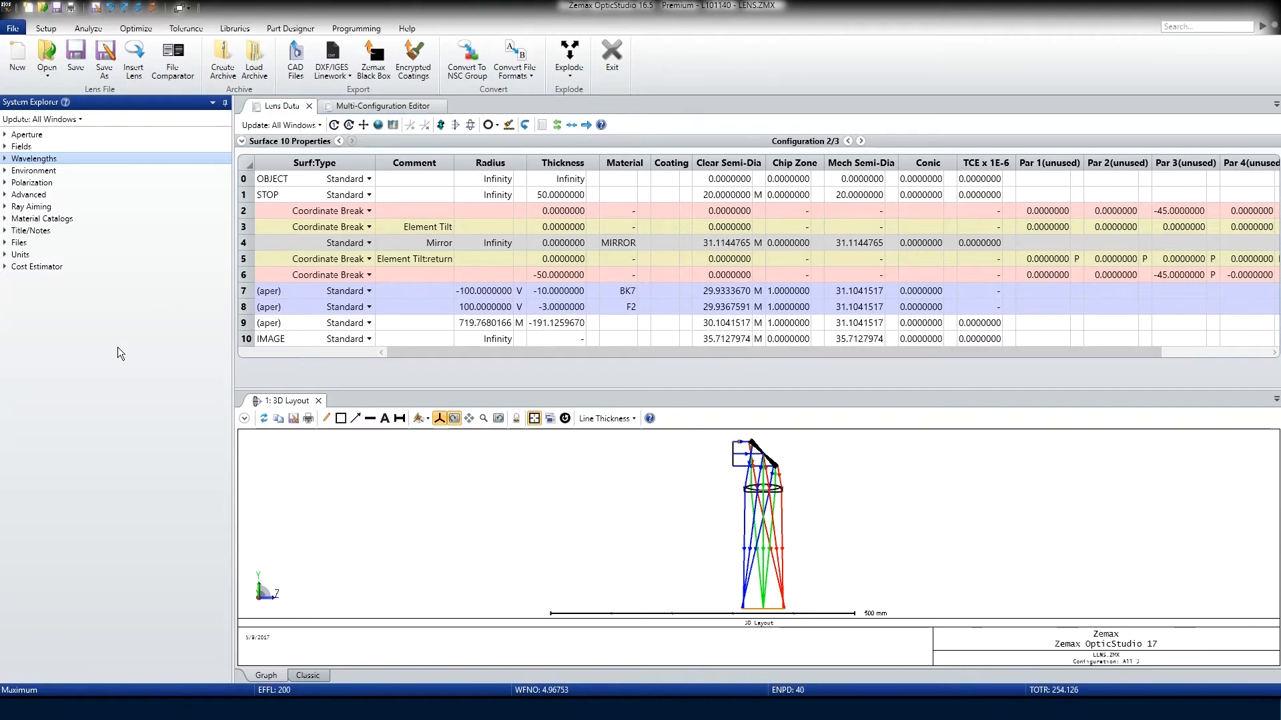
Start a new lens file without saving changes to LENS.ZMX and switch it to non-sequential mode
left_click(75, 52)
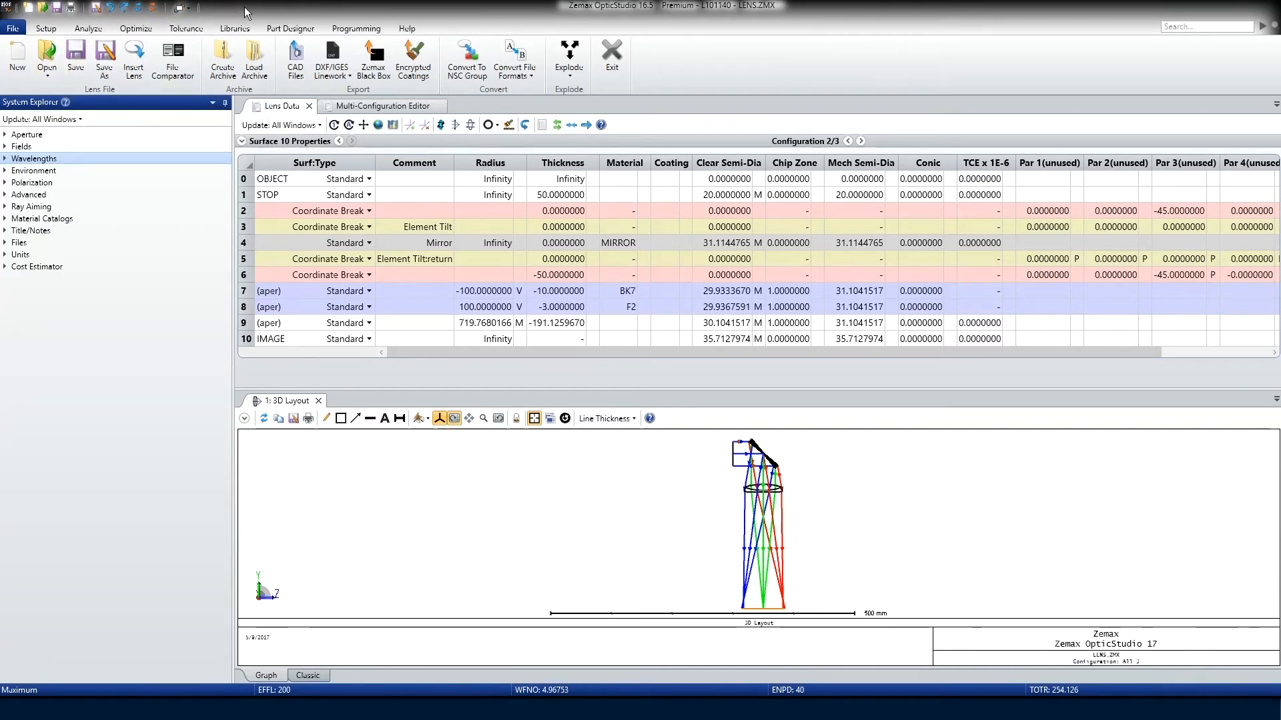
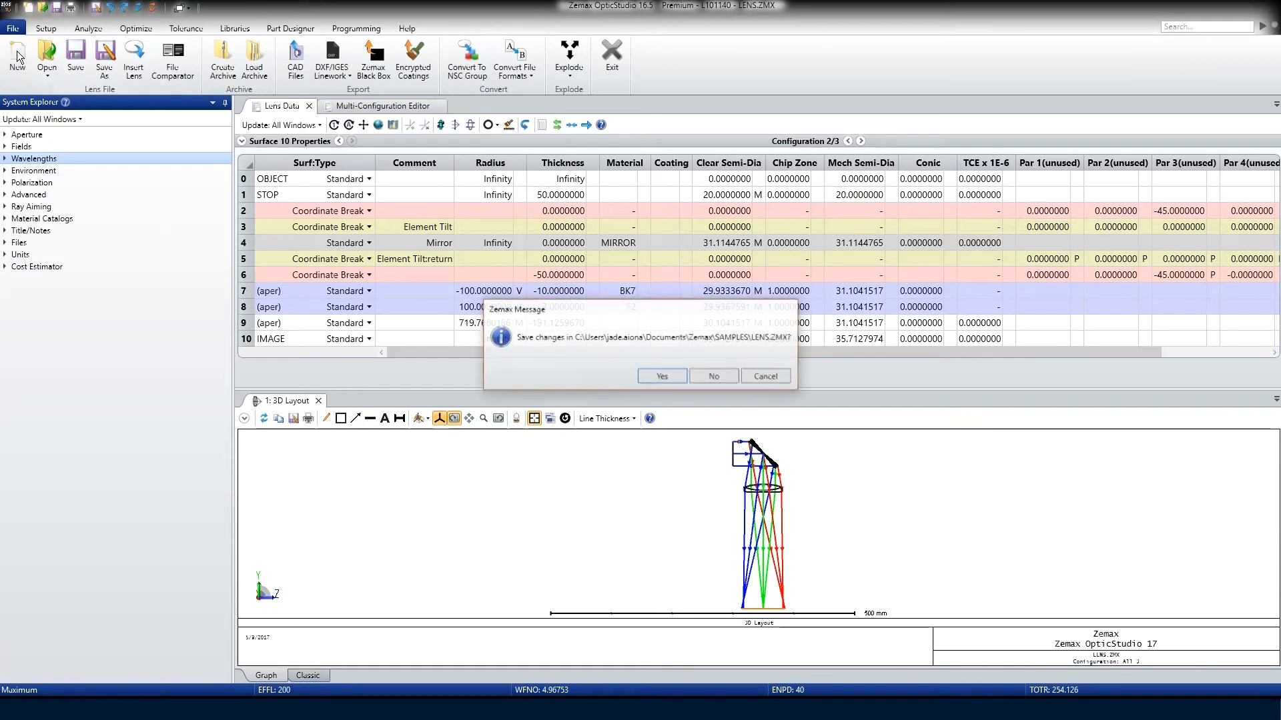
left_click(714, 377)
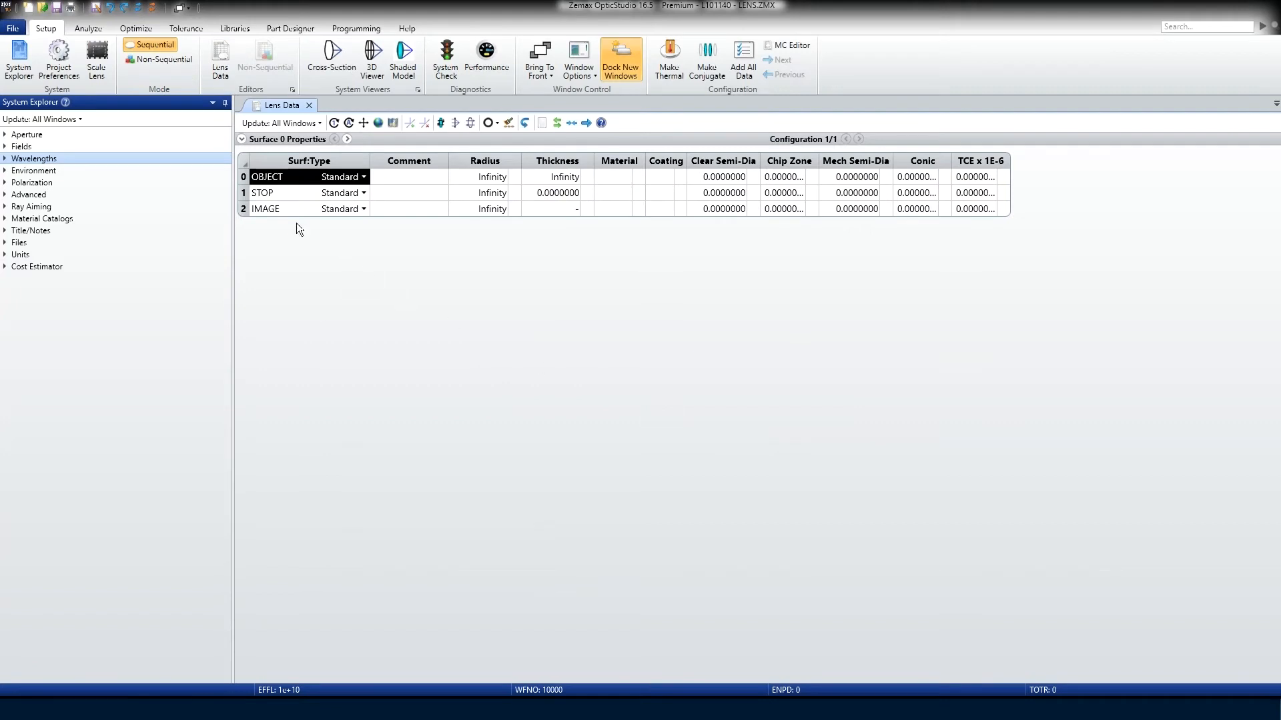
left_click(178, 61)
left_click(691, 377)
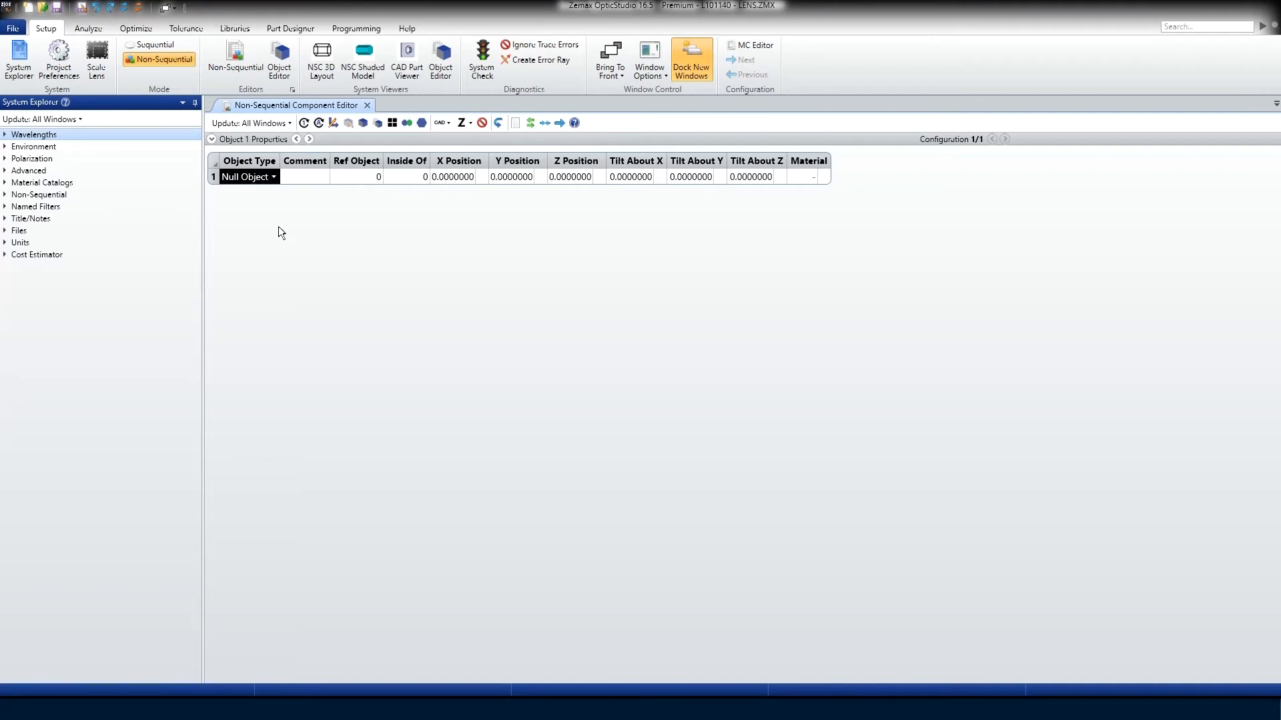
Change the type of object 1 to Rectangular Volume in the component editor
type("recan")
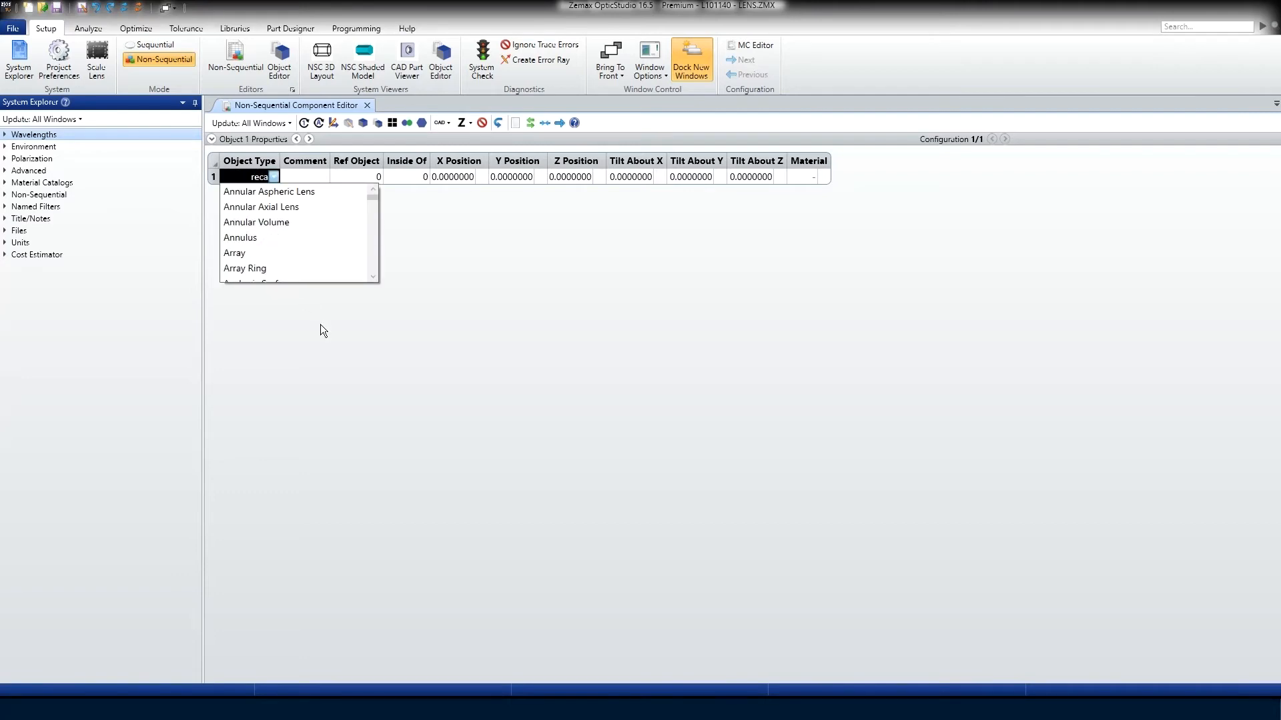
key("BackSpace")
key("BackSpace")
type("ta")
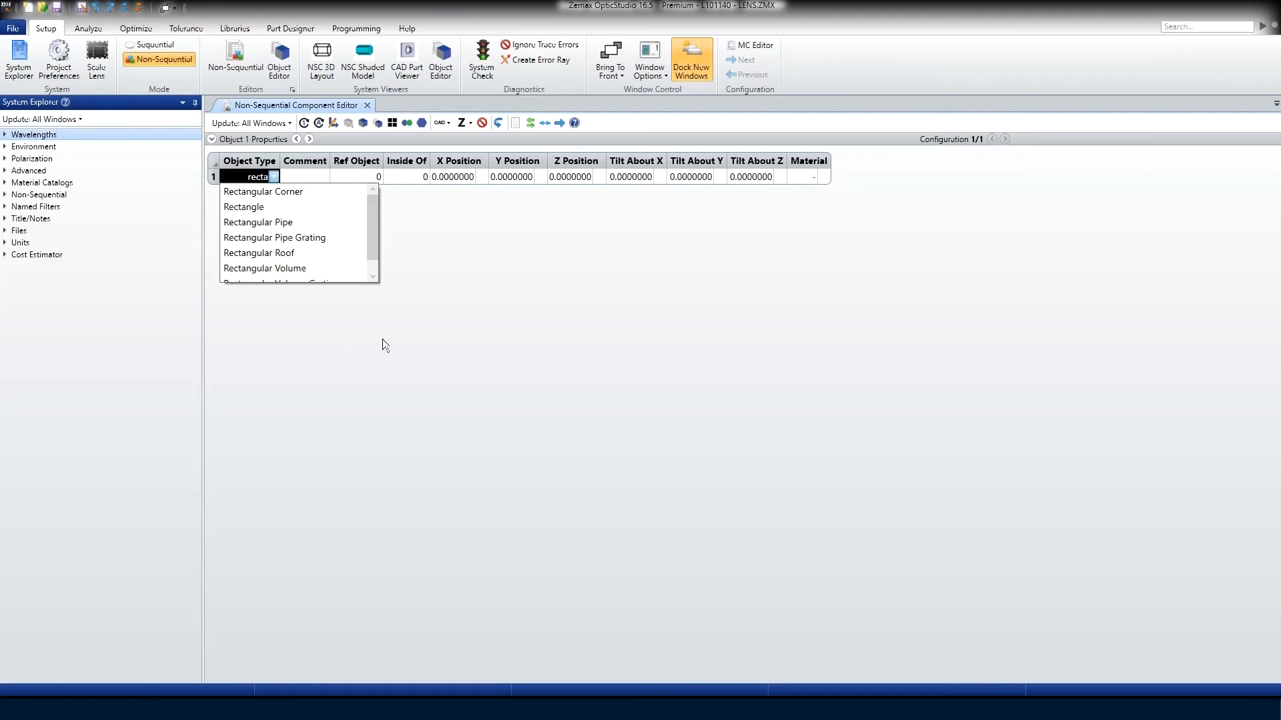
left_click(348, 256)
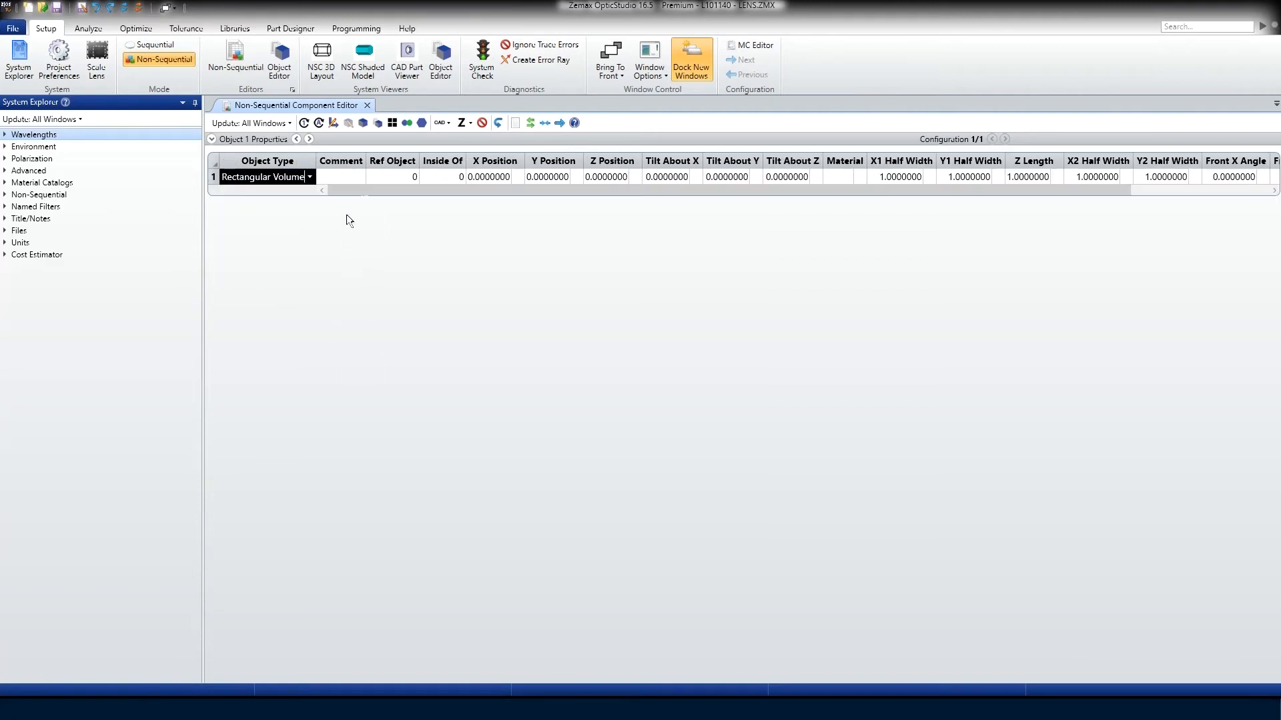
Open the NSC Shaded Model and dock it below the component editor
left_click(356, 178)
left_click(357, 67)
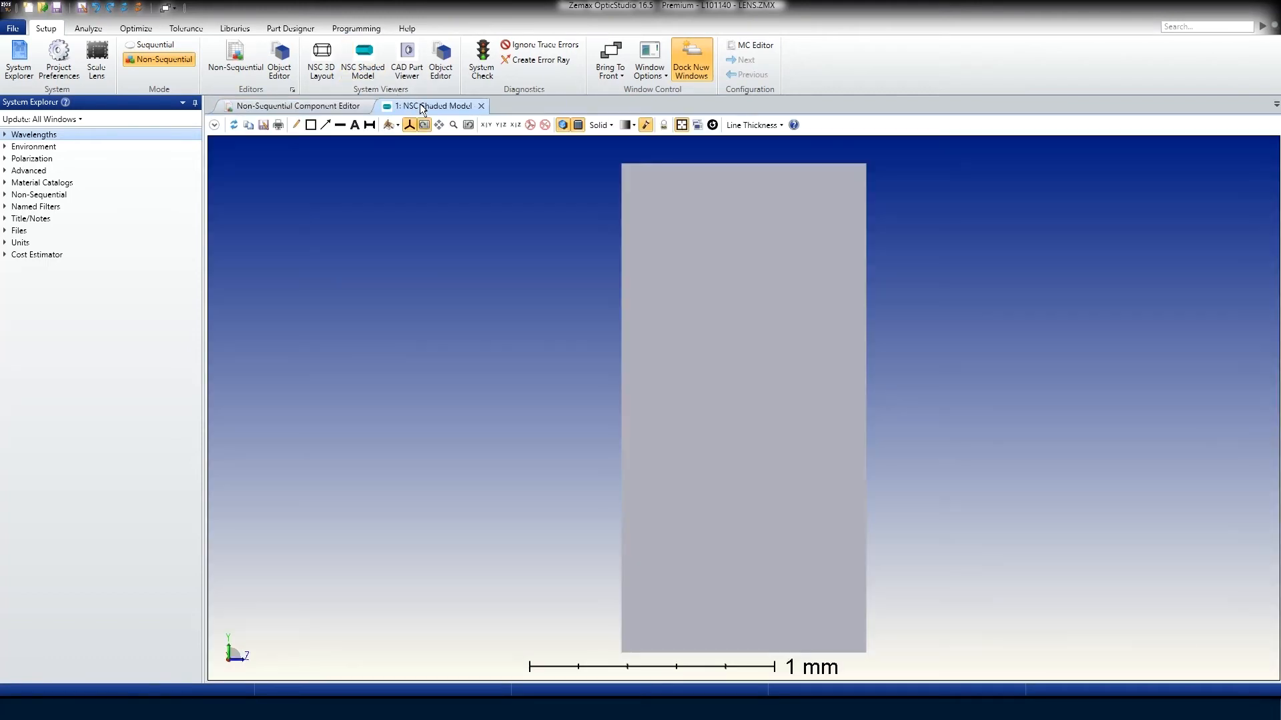
mouse_move(419, 108)
left_mouse_down()
mouse_move(698, 290)
mouse_move(747, 404)
left_mouse_up()
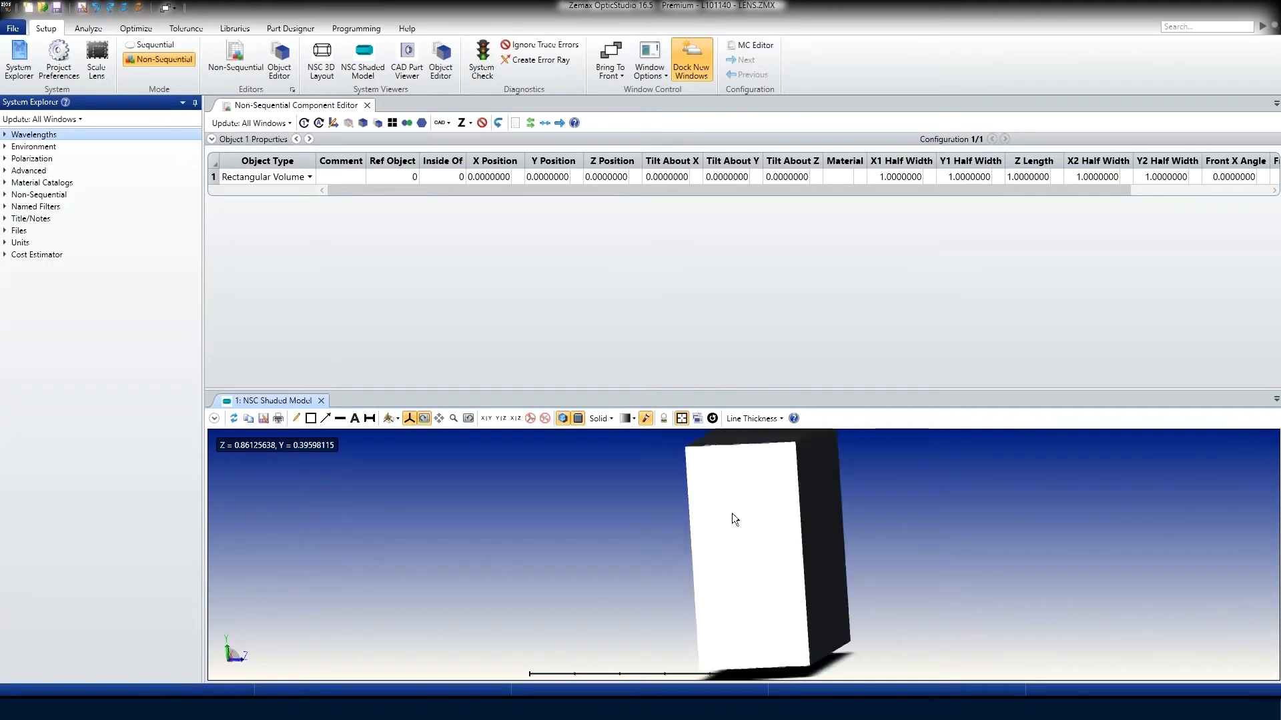
Set the rectangular volume's Z Length to 0.1 and show the shaded model in the X-Y view
left_click(1026, 178)
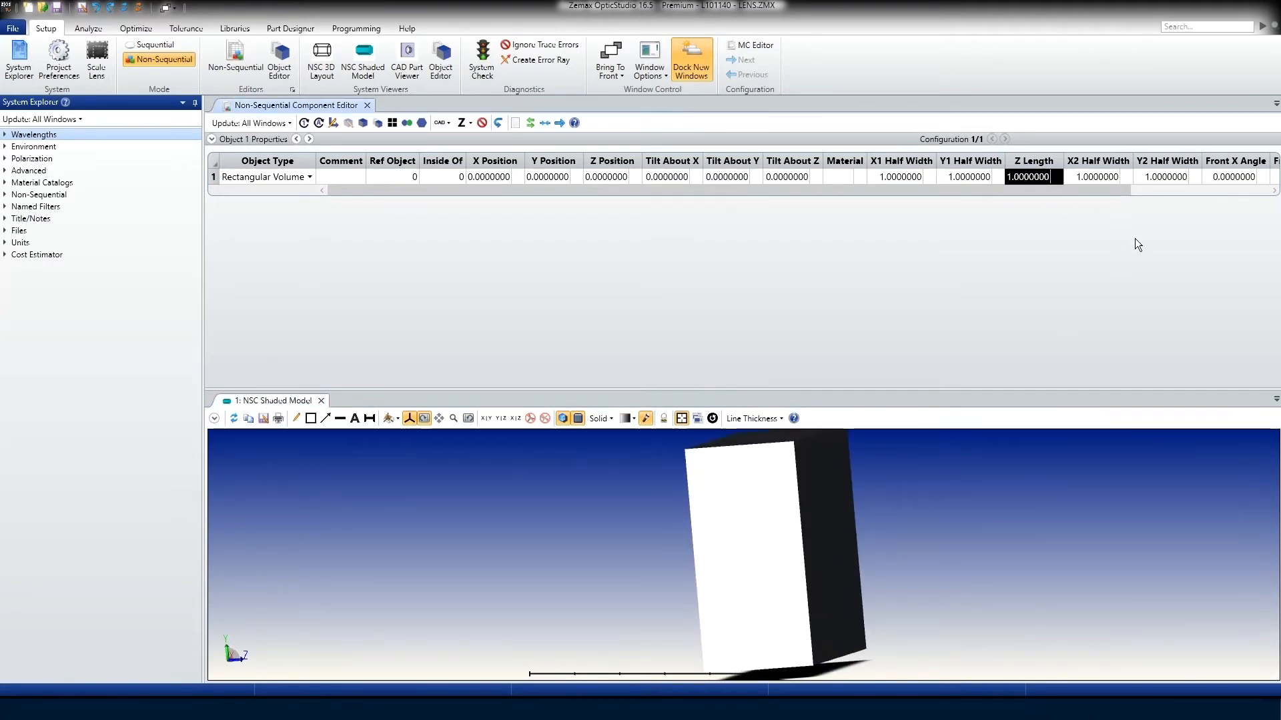
type("0.1")
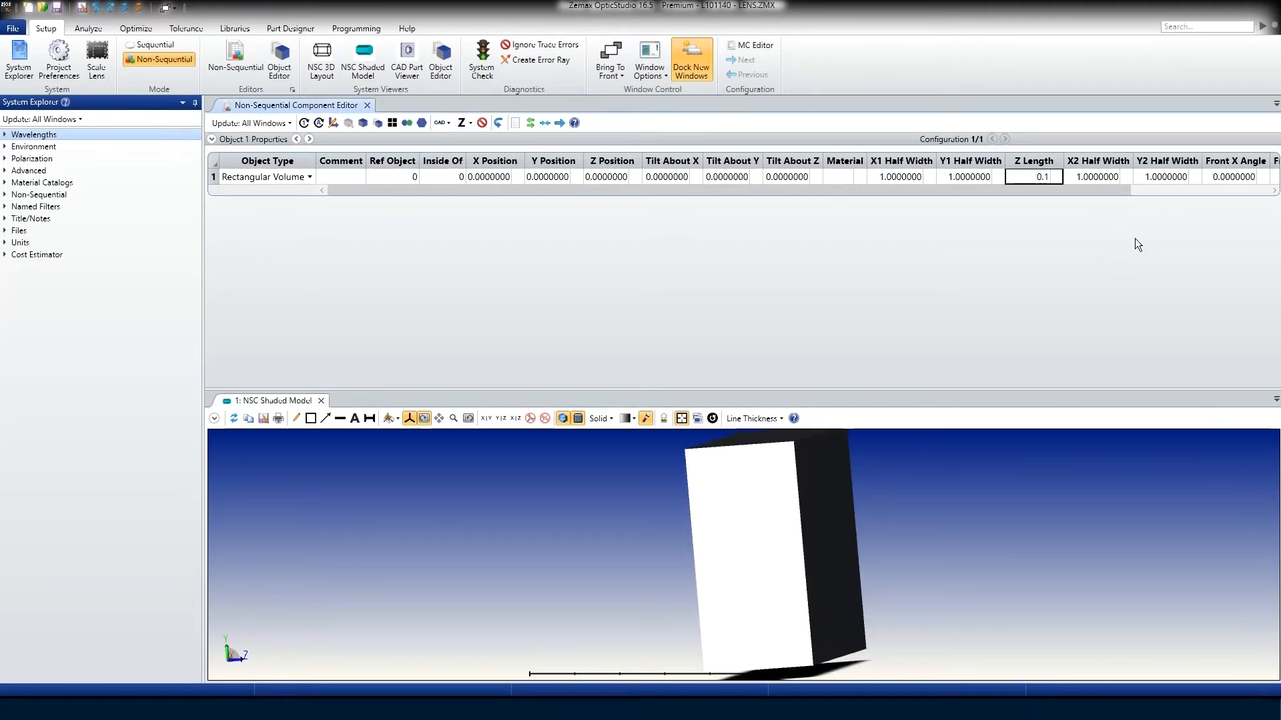
key("Return")
mouse_move(826, 679)
left_mouse_down()
mouse_move(794, 613)
mouse_move(754, 596)
mouse_move(942, 621)
mouse_move(1011, 598)
mouse_move(1088, 600)
mouse_move(1058, 586)
left_mouse_up()
left_click_drag(860, 498, 875, 499)
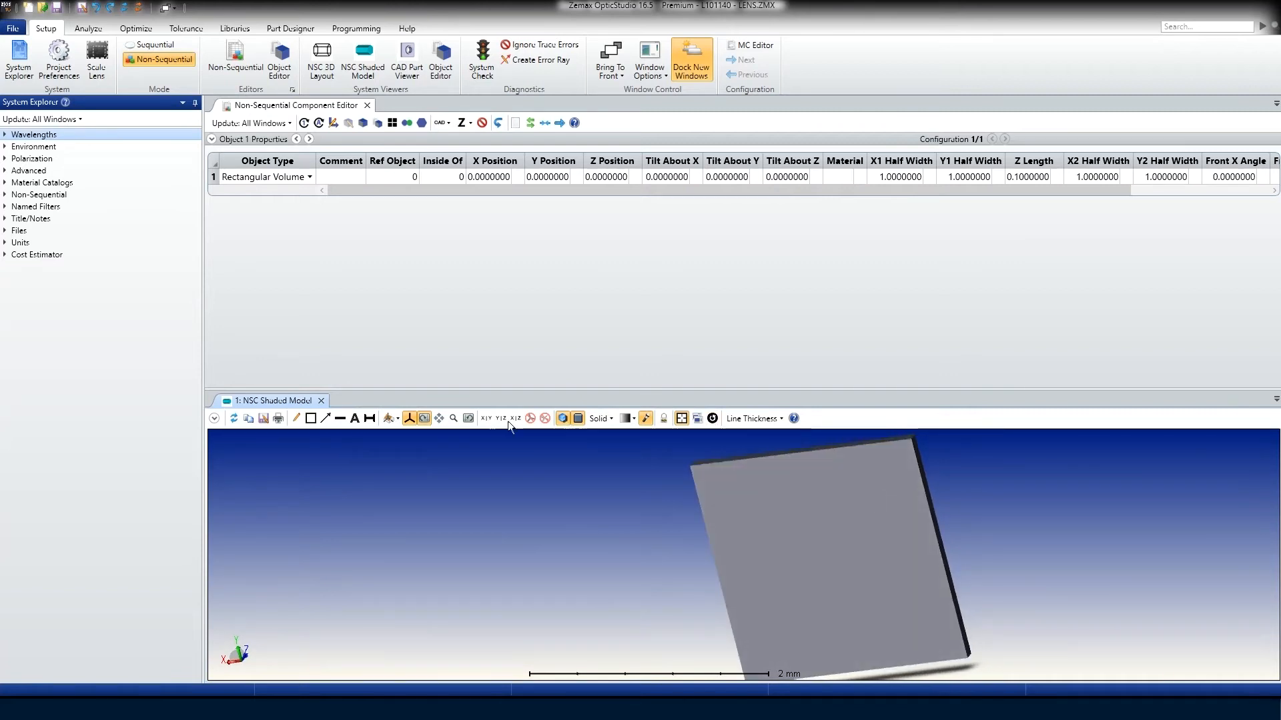
left_click(397, 418)
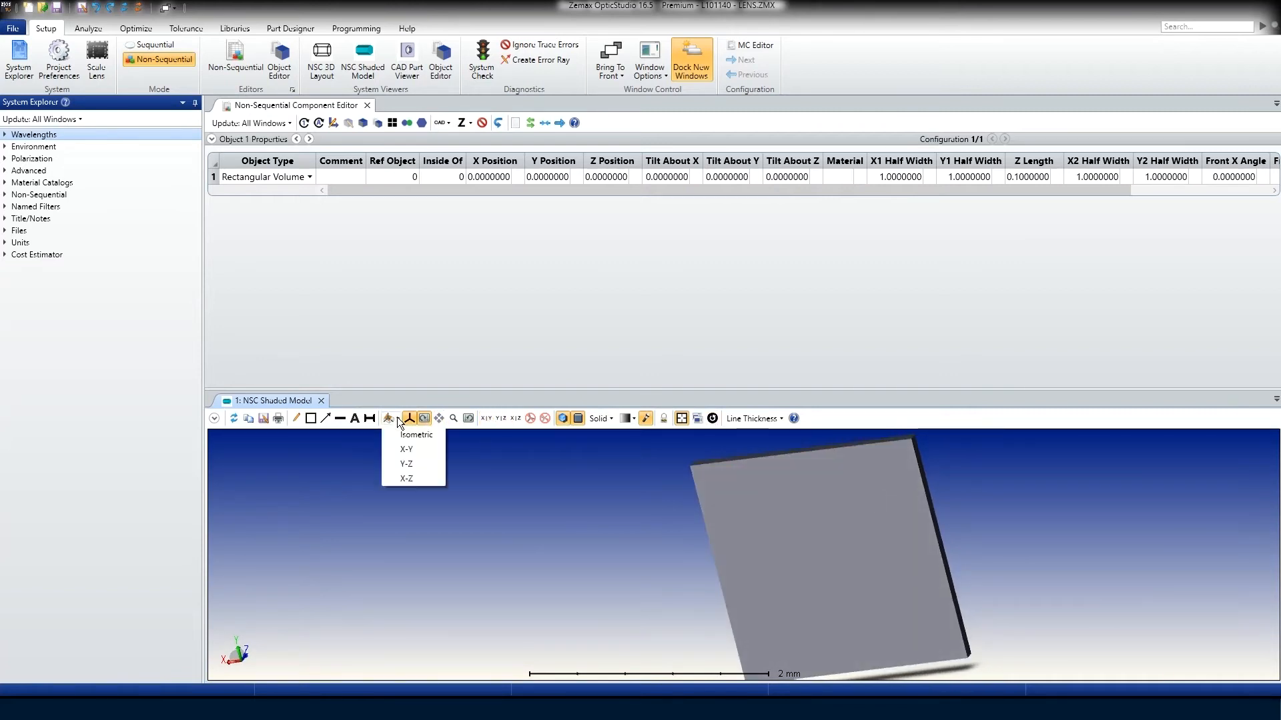
left_click(411, 450)
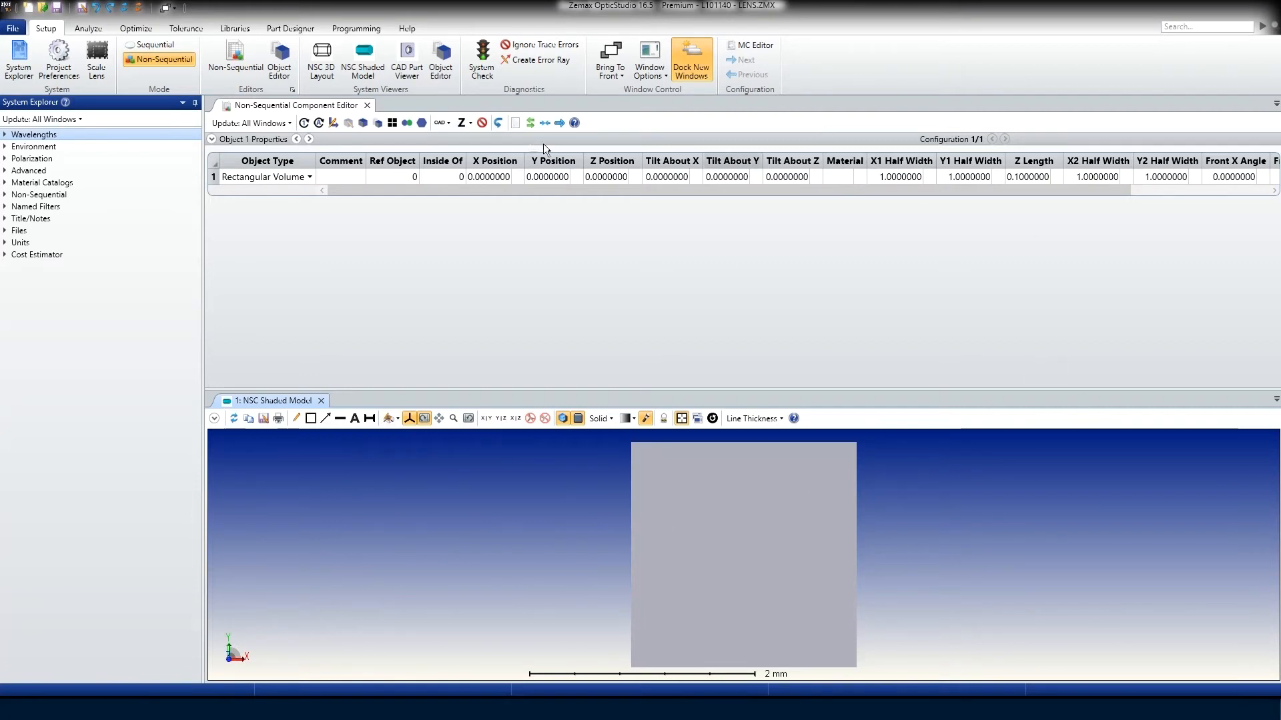
Set up a replication of object 1 with 2 copies in X and 2 copies in Y
left_click(393, 123)
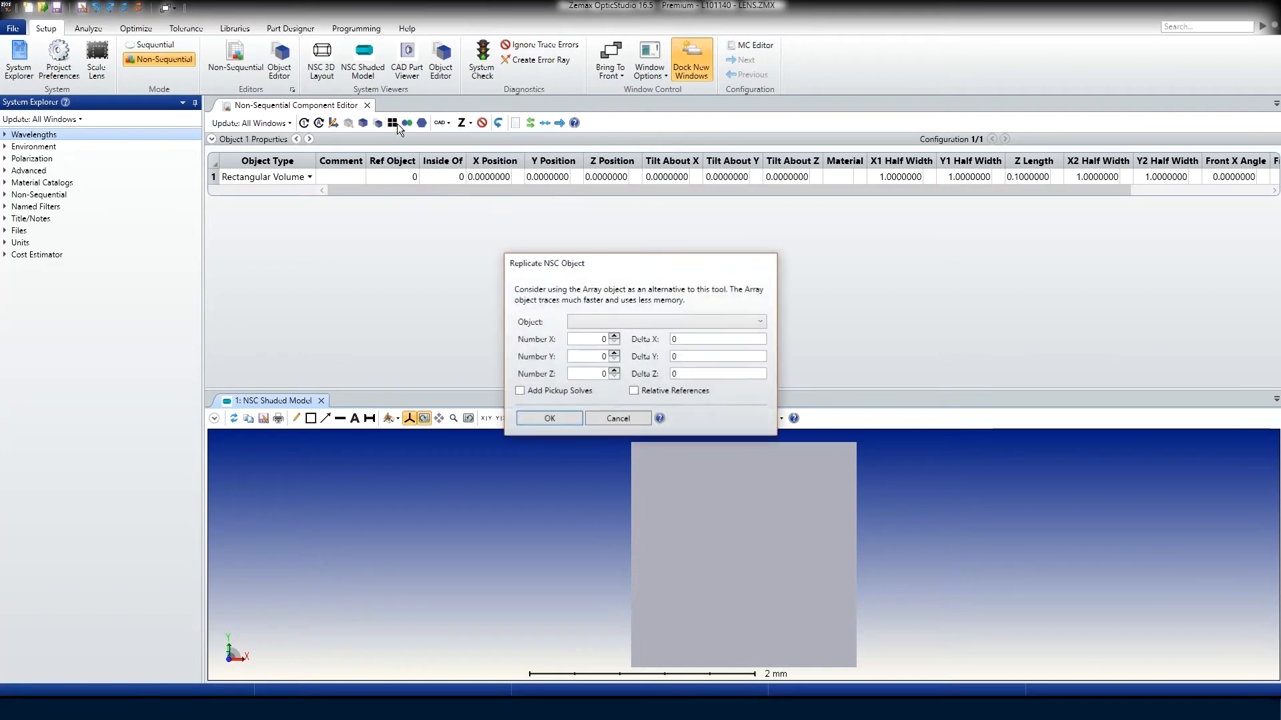
left_click(658, 320)
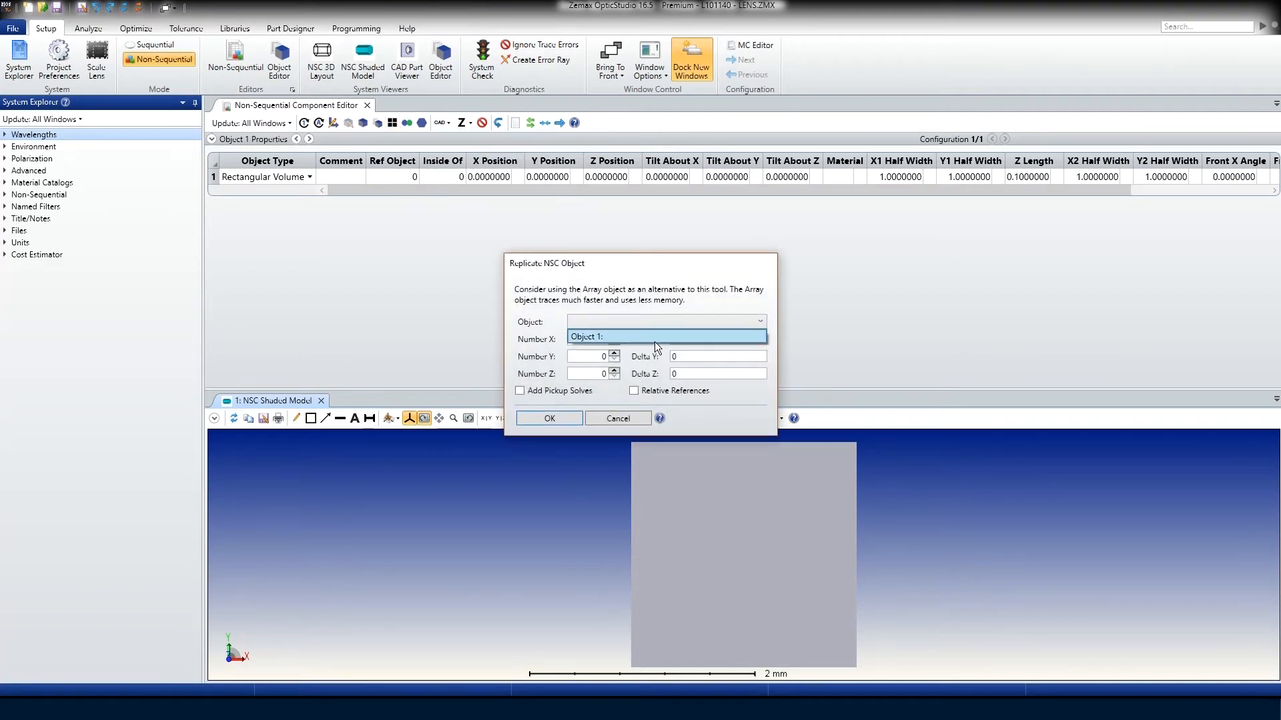
left_click(654, 339)
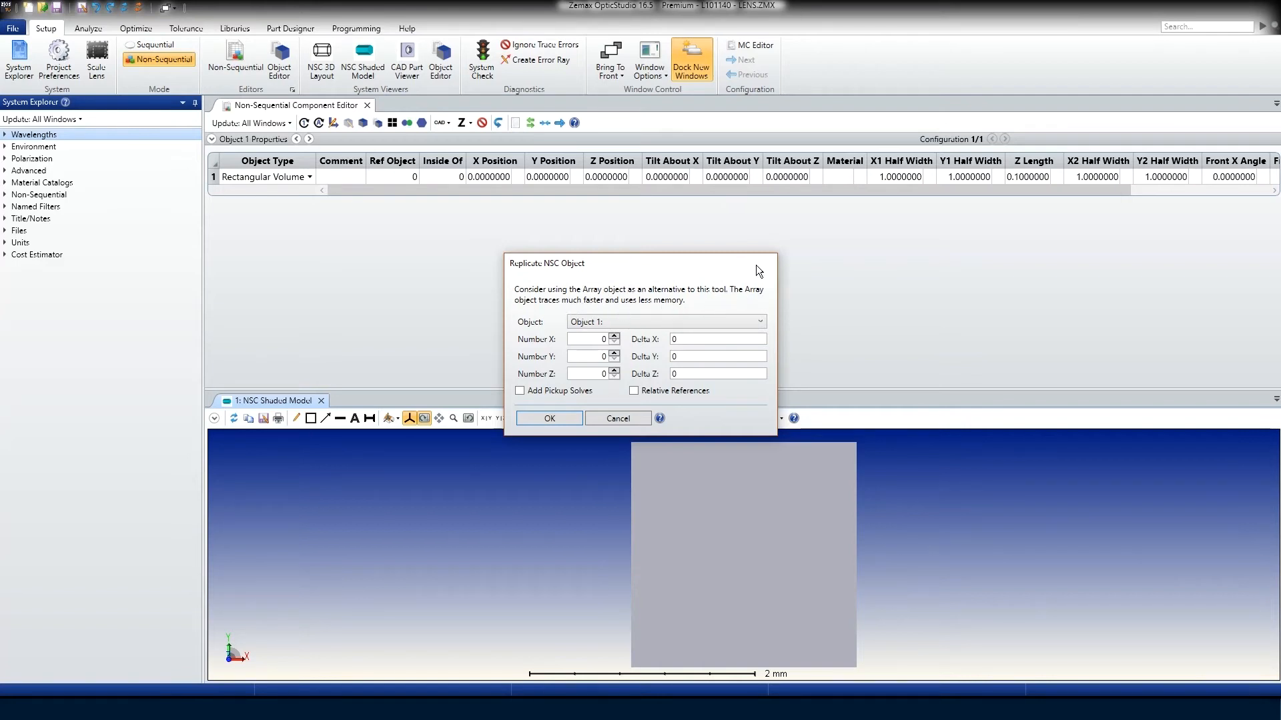
left_click_drag(759, 269, 861, 215)
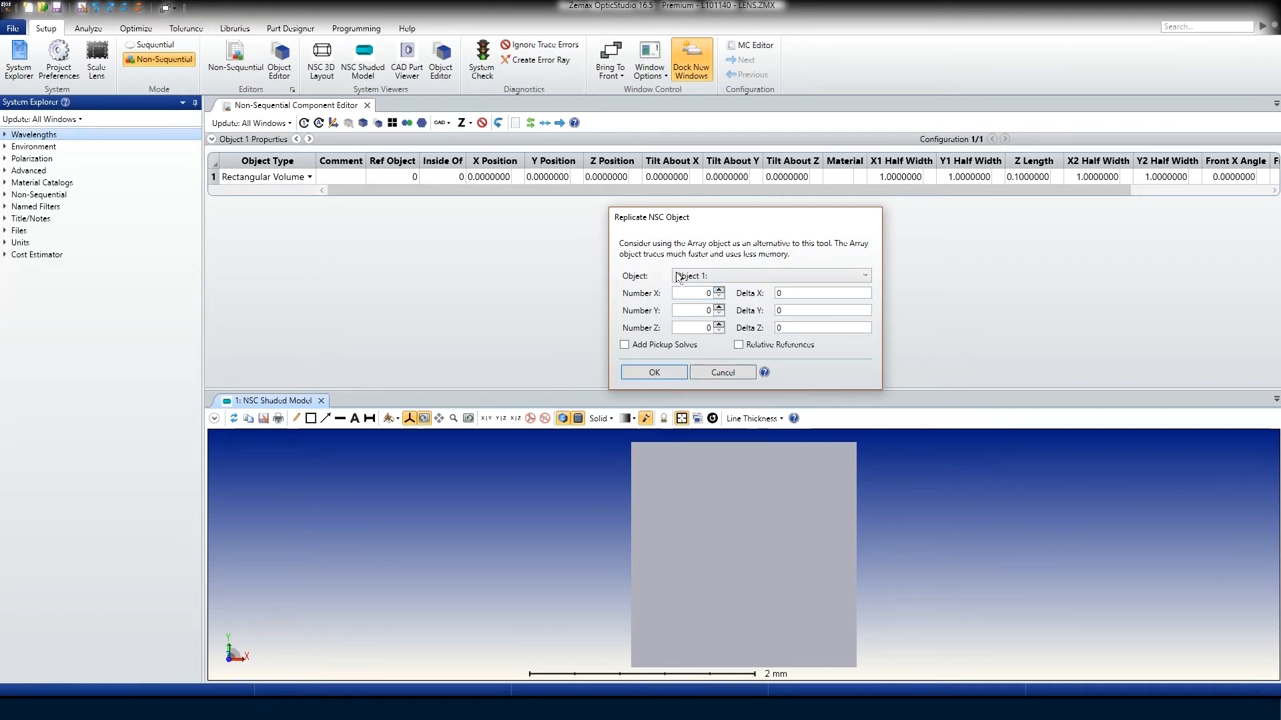
left_click(719, 291)
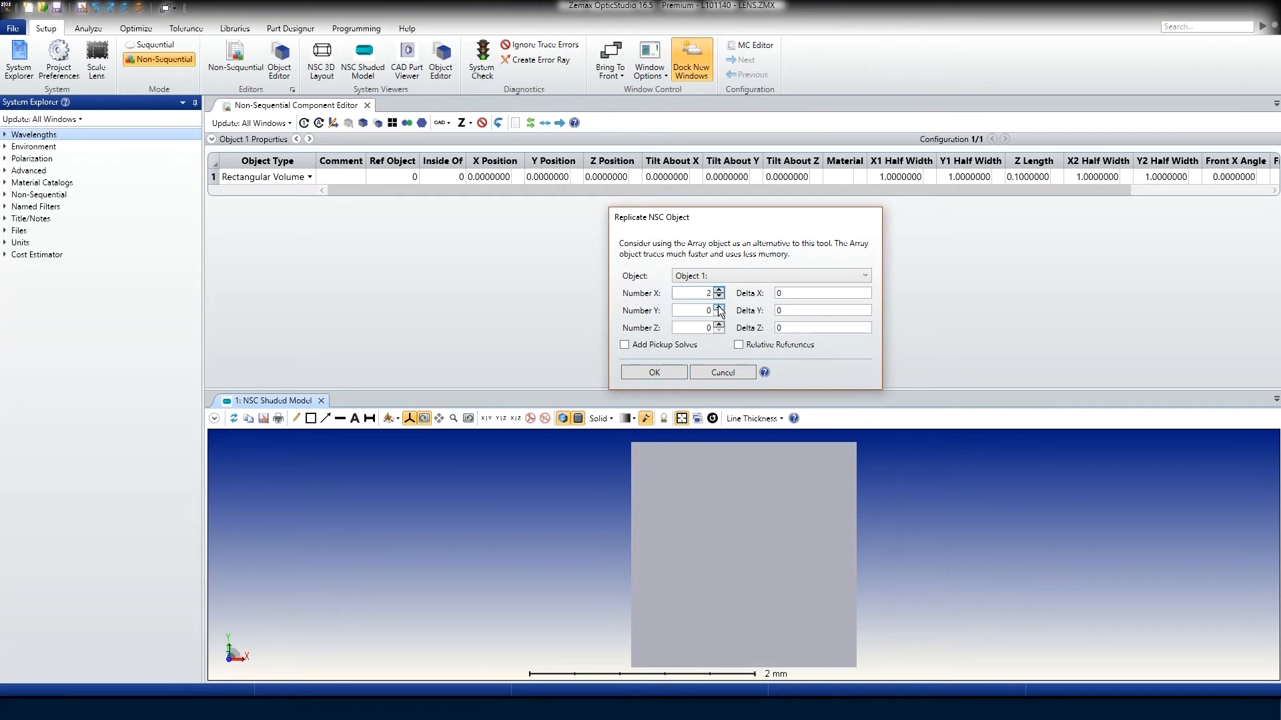
left_click(719, 307)
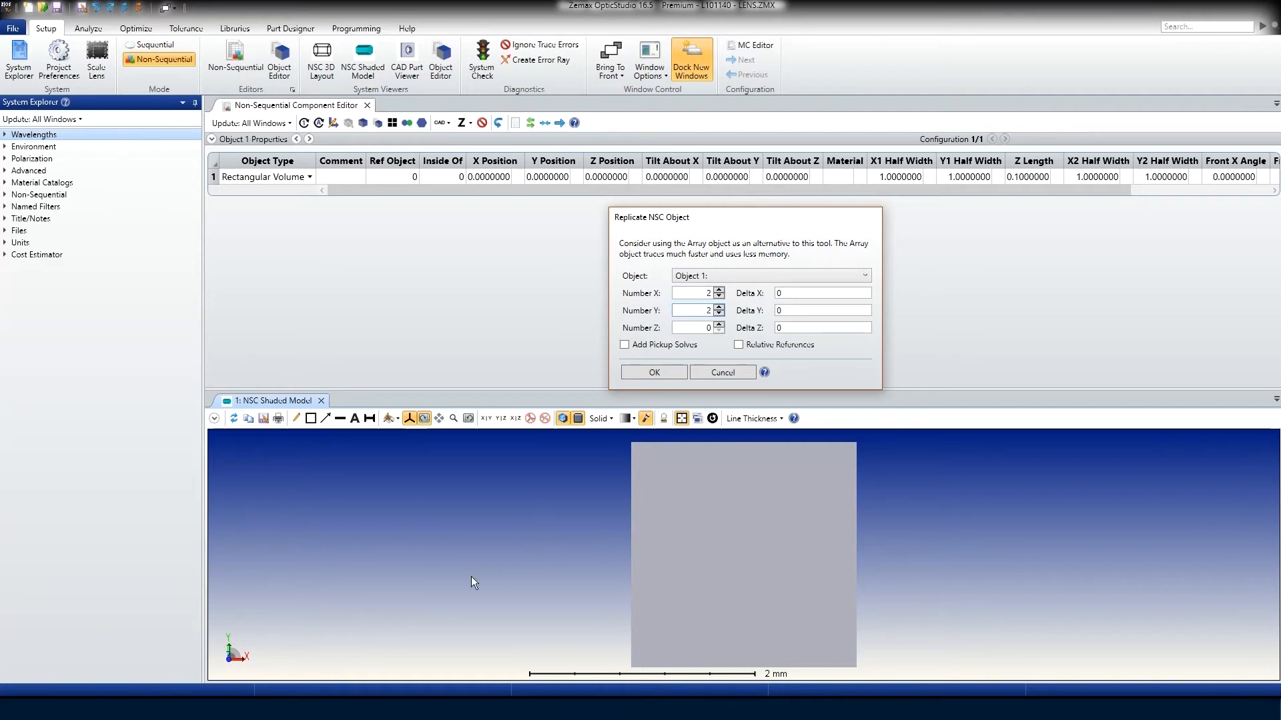
Replicate the object with Delta X 10 and Delta Y 10, adding pickup solves and using relative references
double_click(780, 292)
type("10")
key("Tab")
key("Tab")
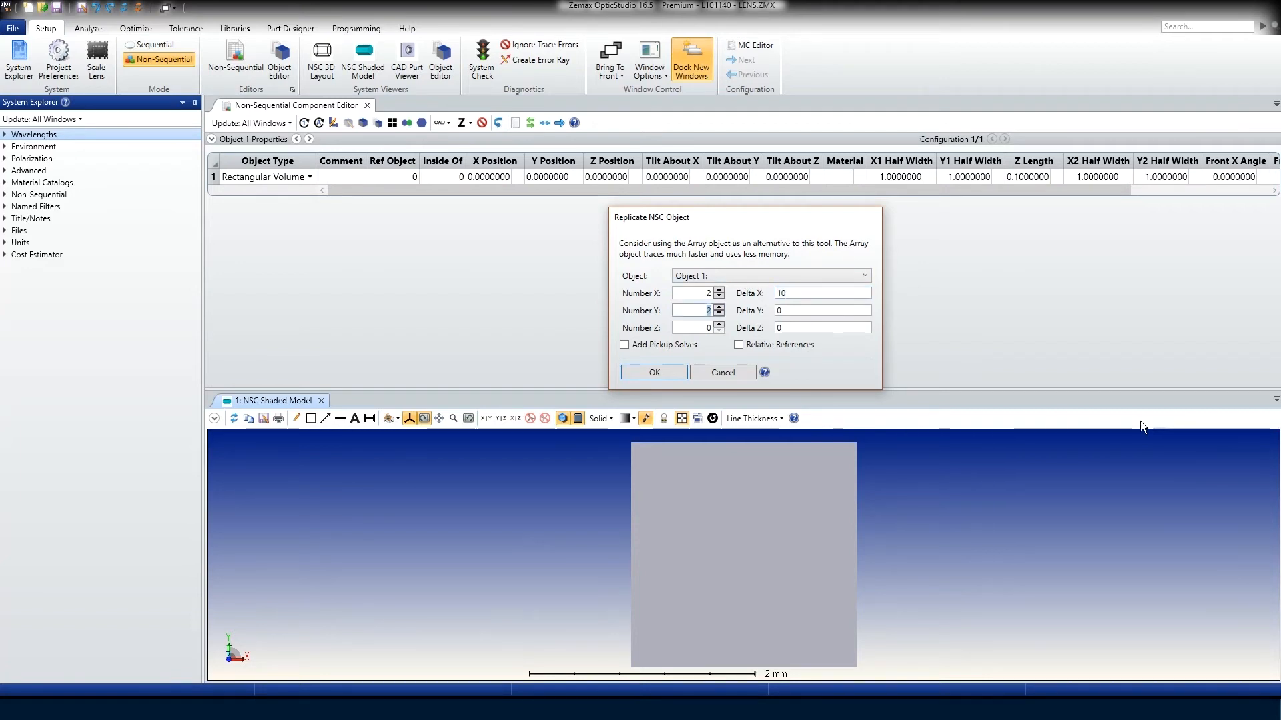
type("10")
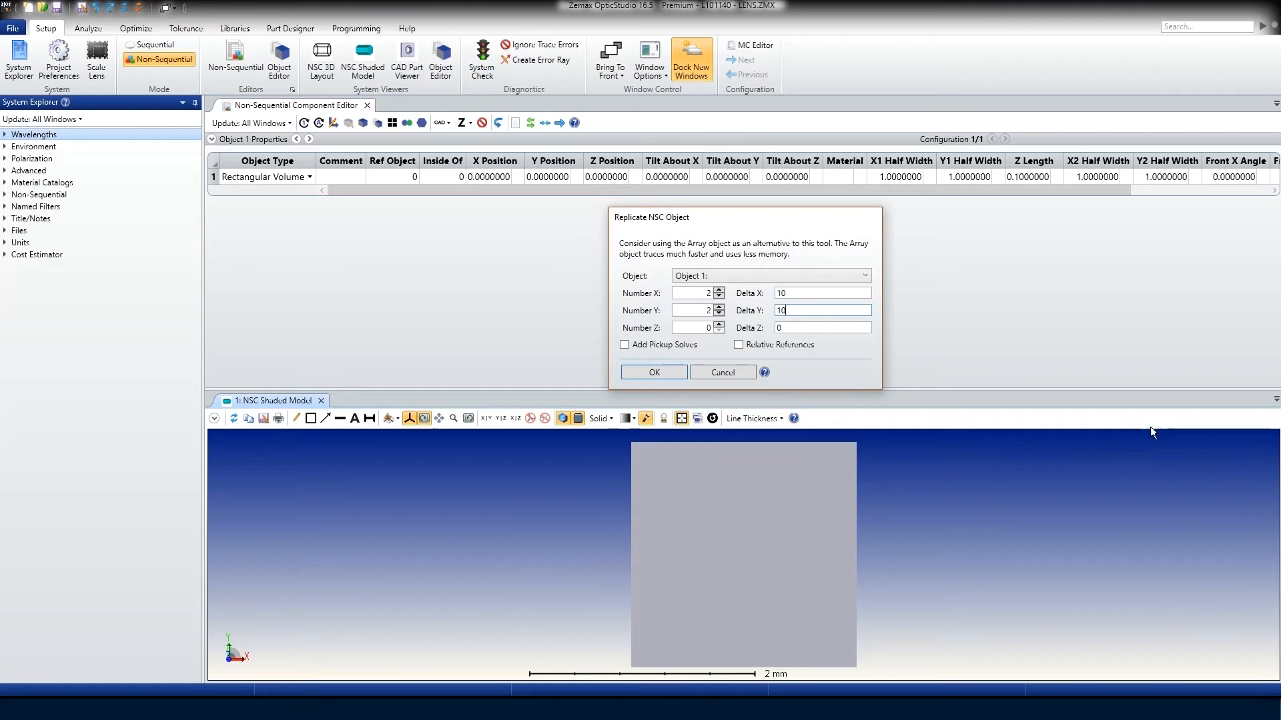
left_click(625, 345)
left_click(739, 345)
left_click(673, 371)
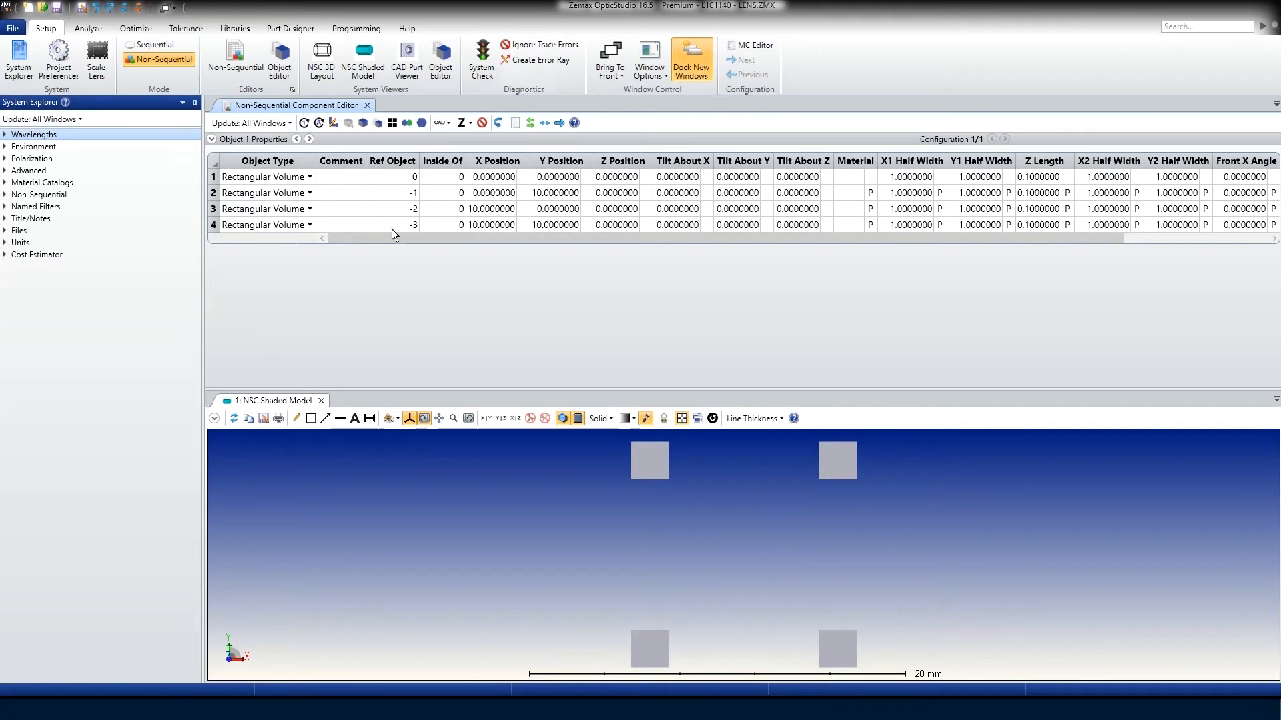
Examine each rectangular volume in turn and the Ref Object entries of objects 2 to 4
left_click(299, 182)
key("Down")
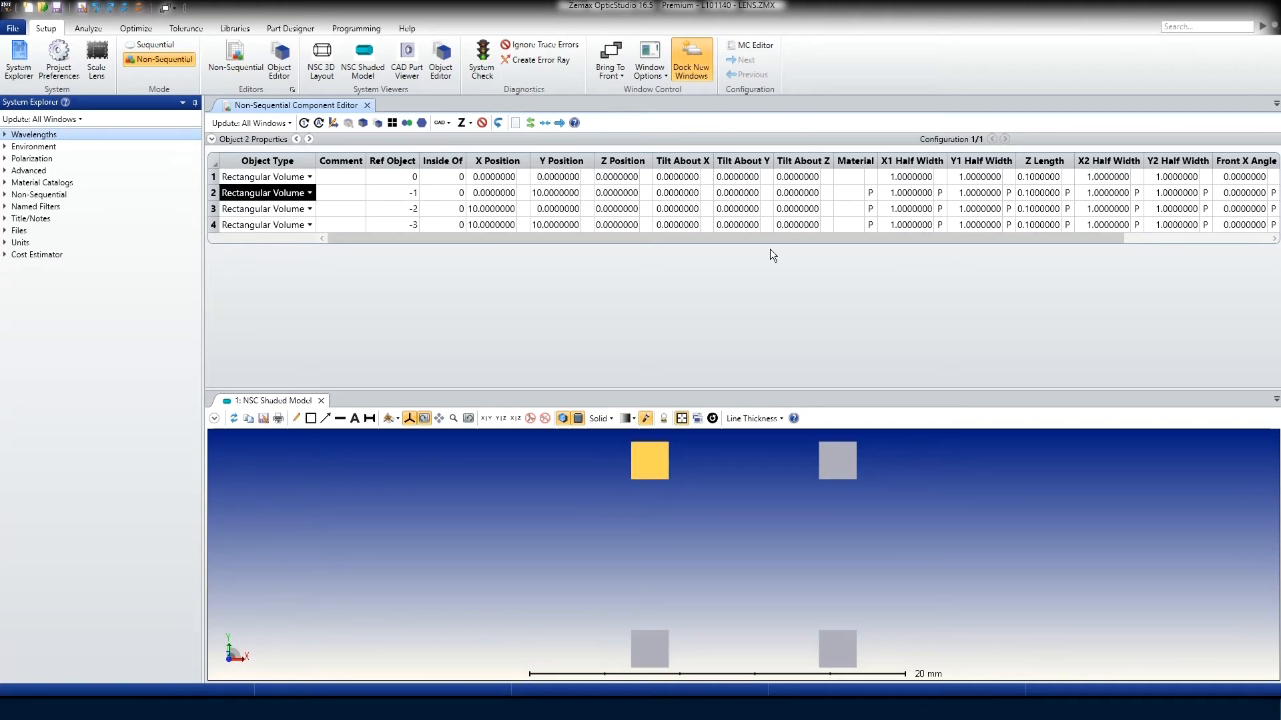
key("Down")
key("Down")
key("Up")
key("Up")
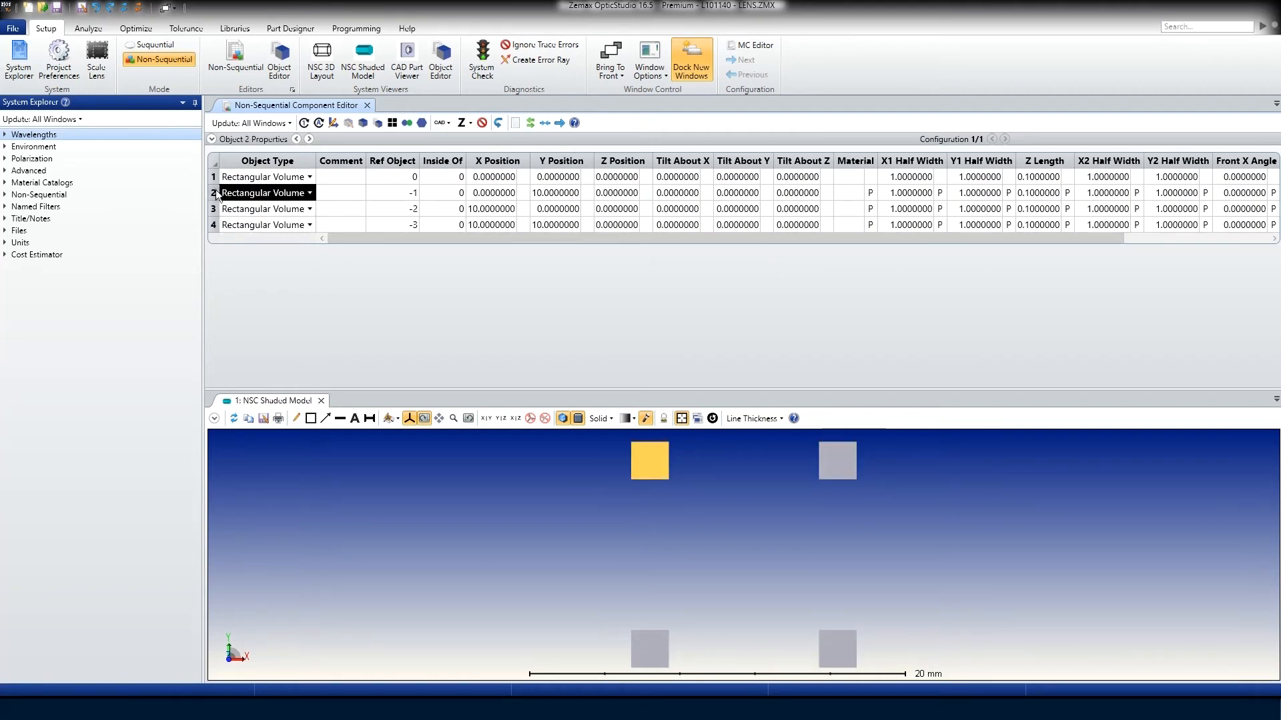
left_click_drag(215, 195, 215, 225)
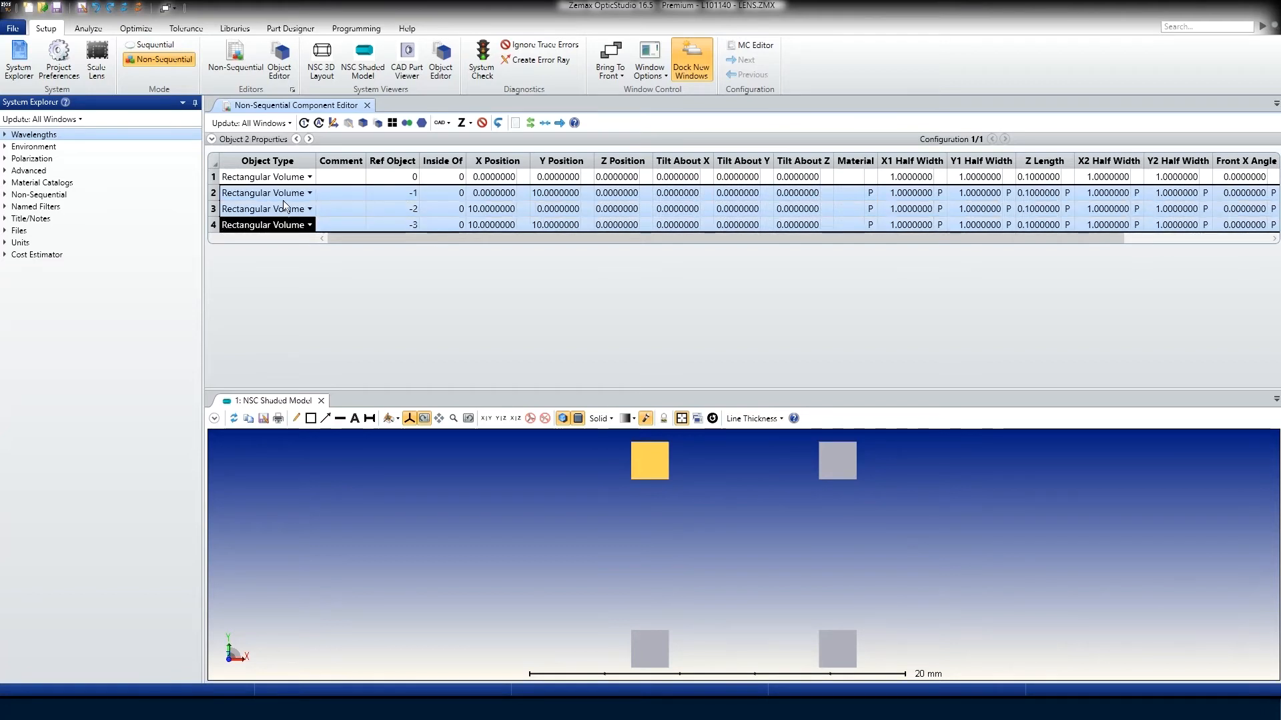
left_click(351, 176)
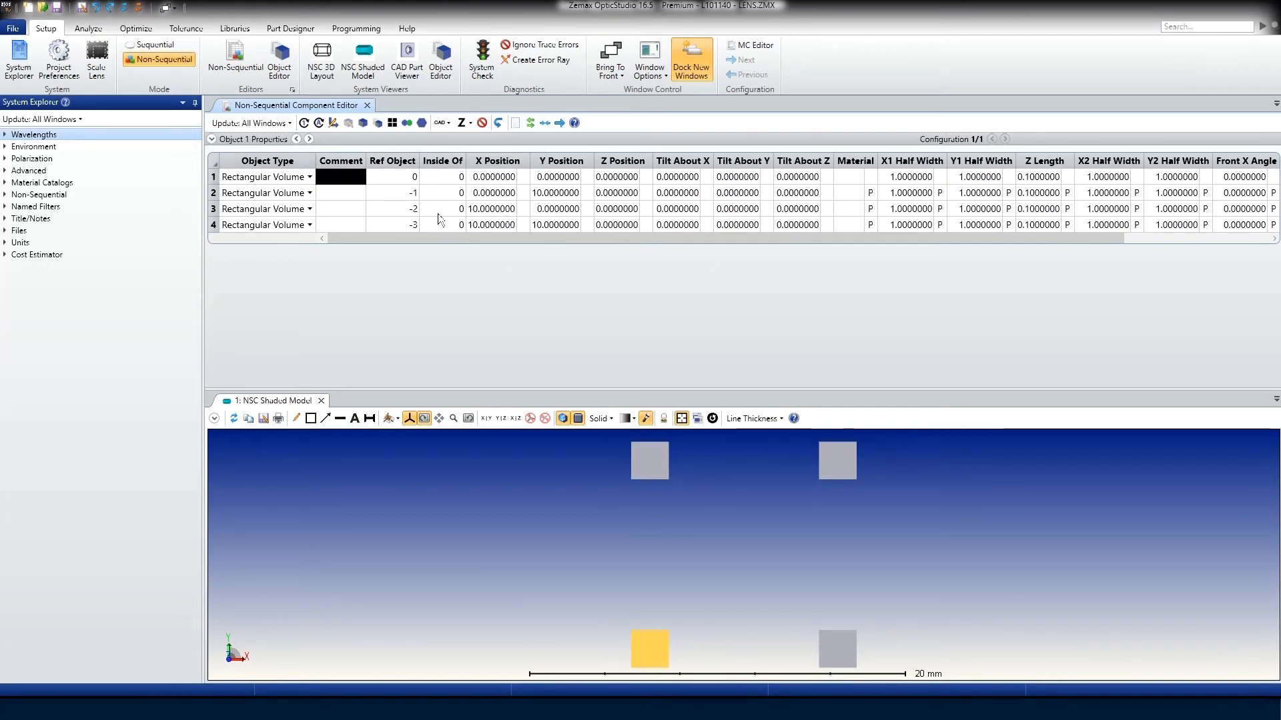
left_click(415, 195)
left_click(412, 210)
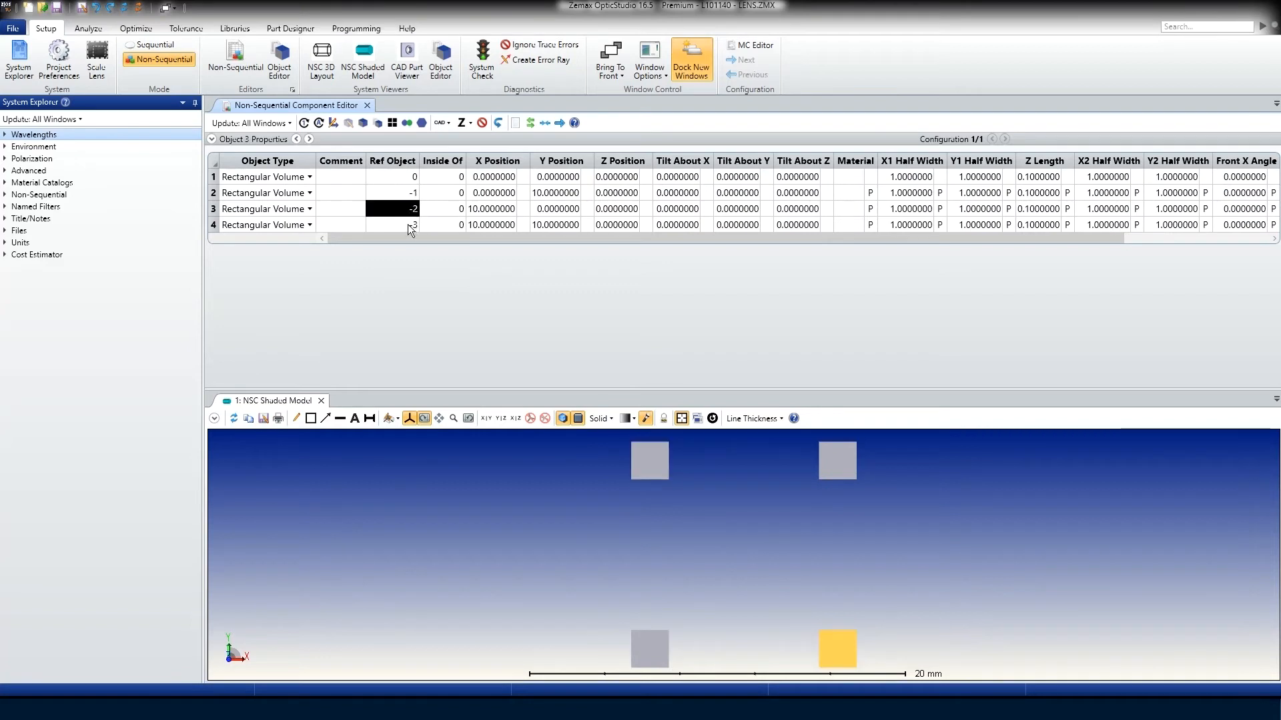
left_click(411, 227)
left_click(409, 198)
key("Down")
Modify the reference object of objects 2 through 4 so that they refer to object 1
left_click_drag(217, 199, 214, 226)
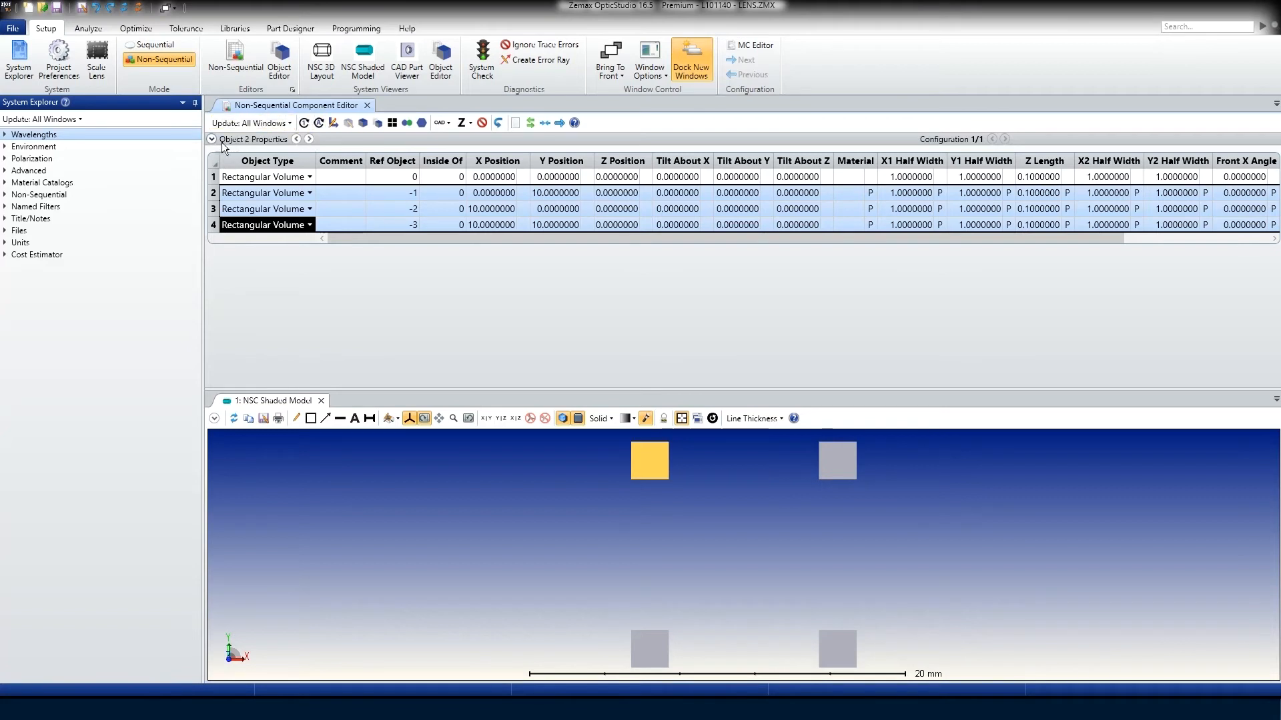
left_click(333, 123)
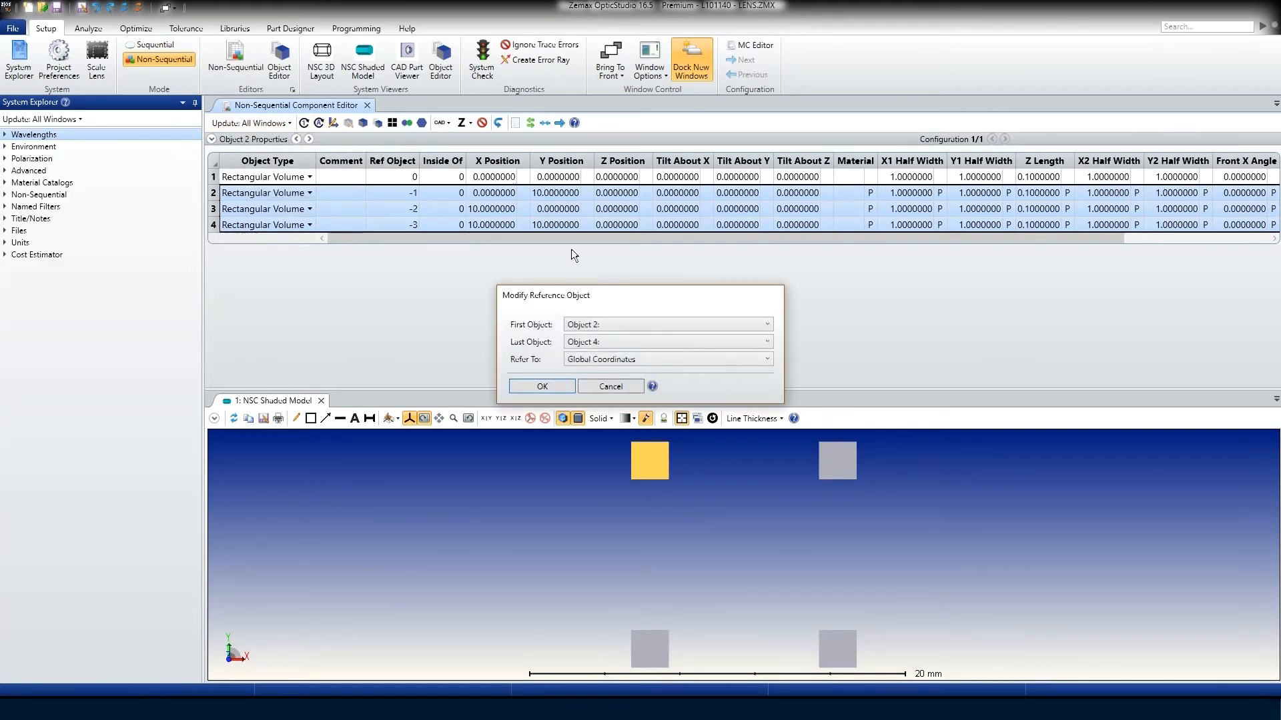
left_click(649, 359)
left_click(651, 384)
left_click(547, 390)
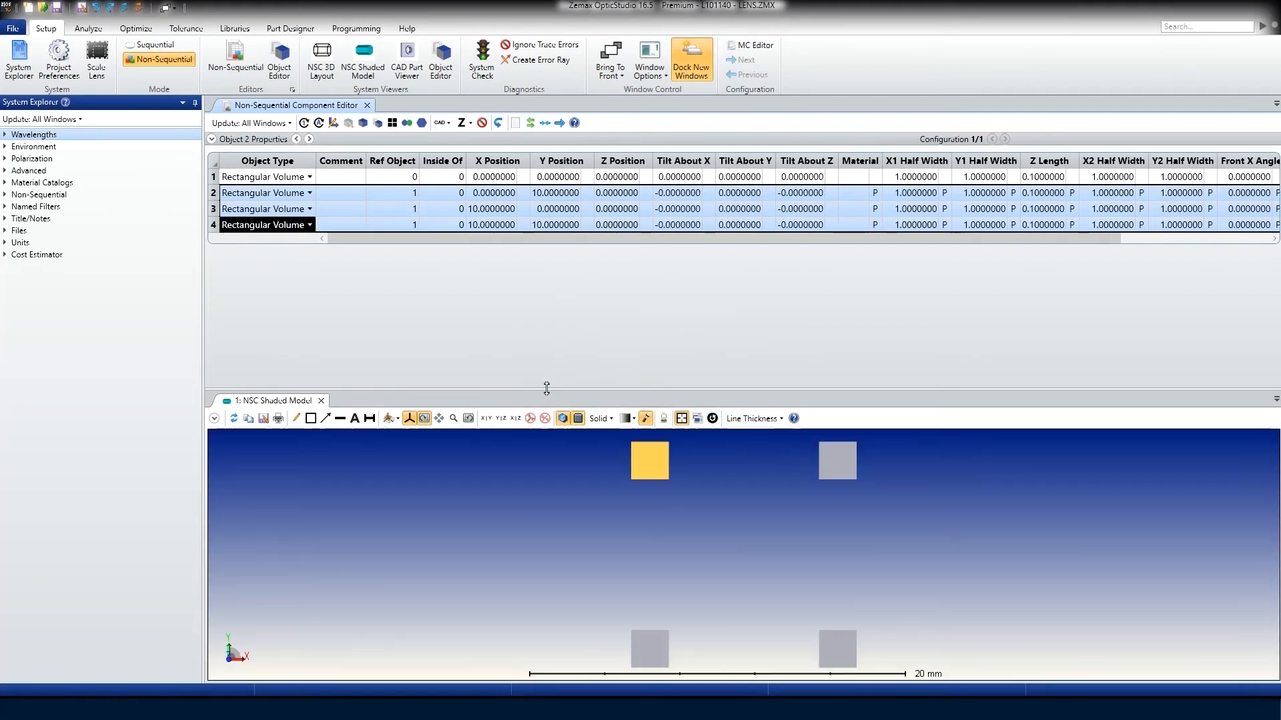
Examine the X, Y and Z Position entries of the original volume and its replicas
left_click(500, 196)
left_click(500, 212)
left_click(502, 226)
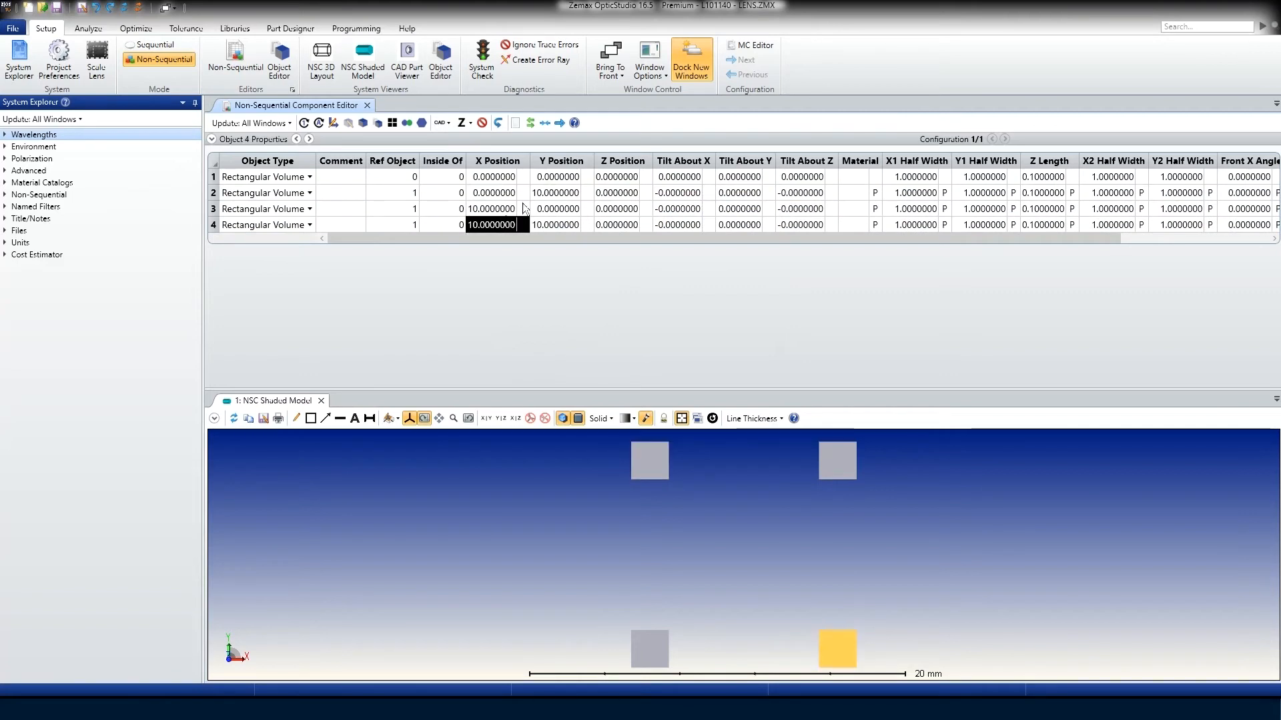
left_click(561, 161)
key("Left")
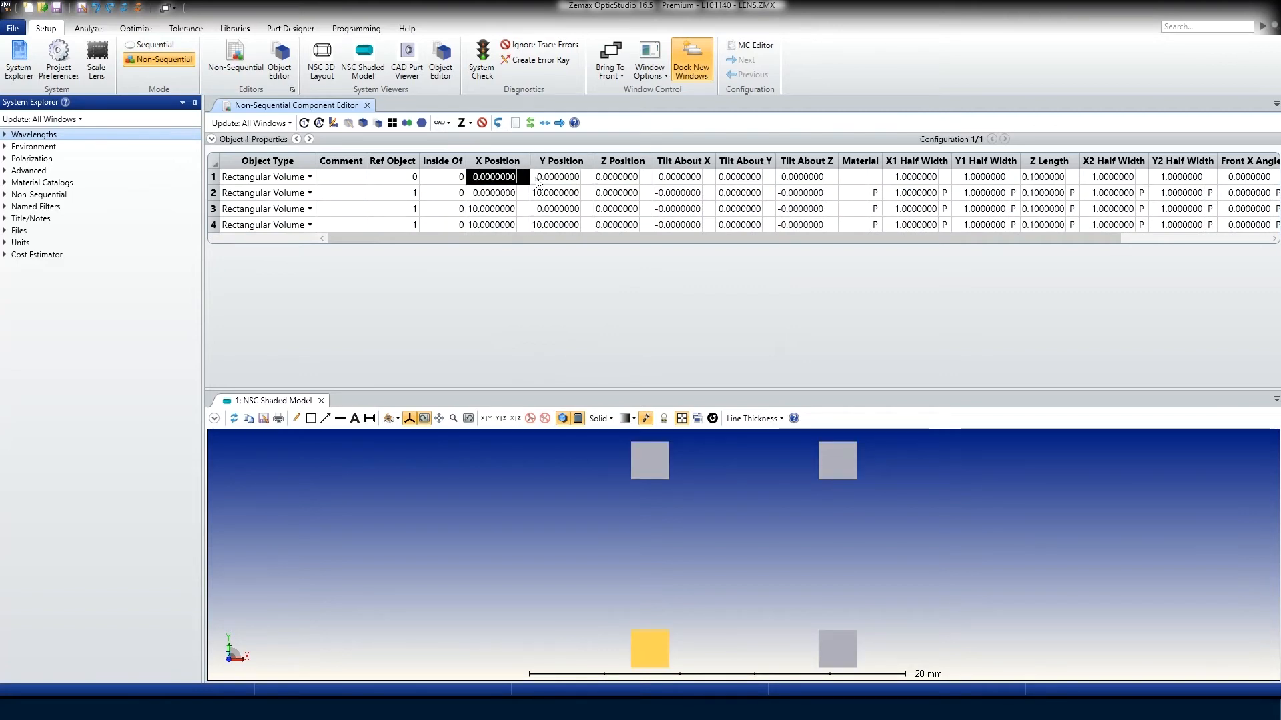
left_click(609, 179)
left_click(608, 195)
left_click(605, 211)
left_click(603, 226)
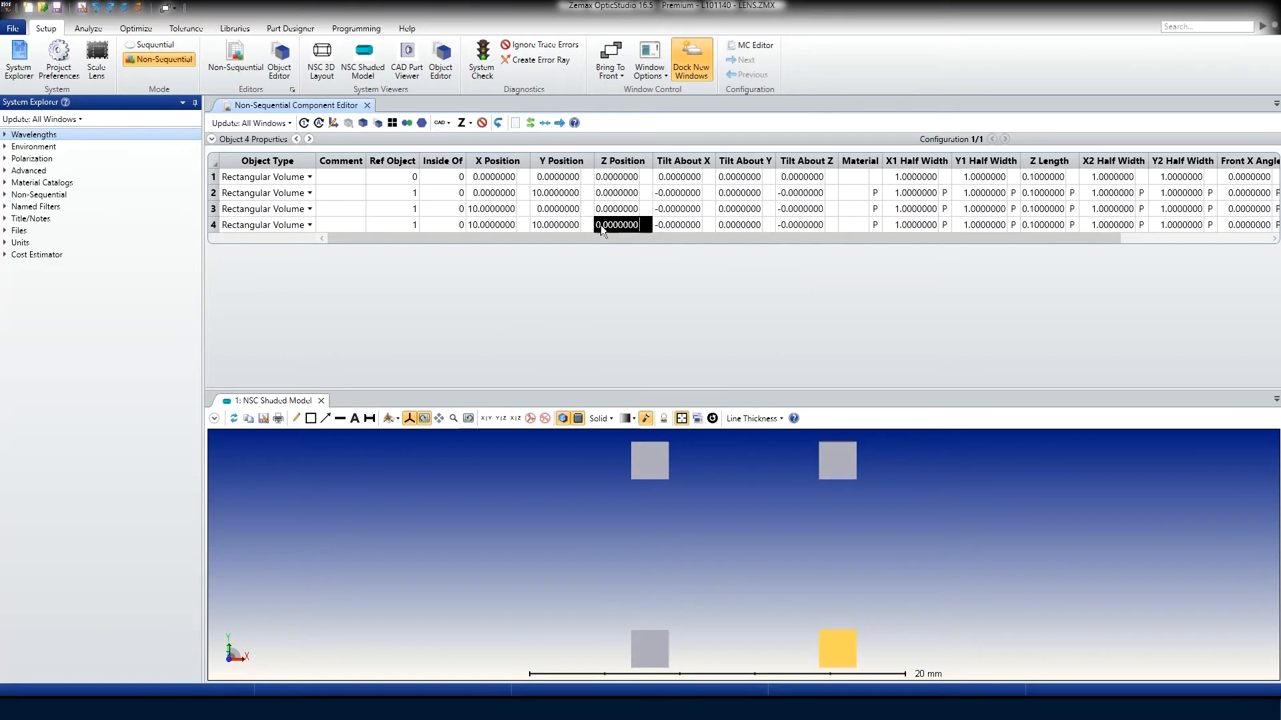
left_click(565, 177)
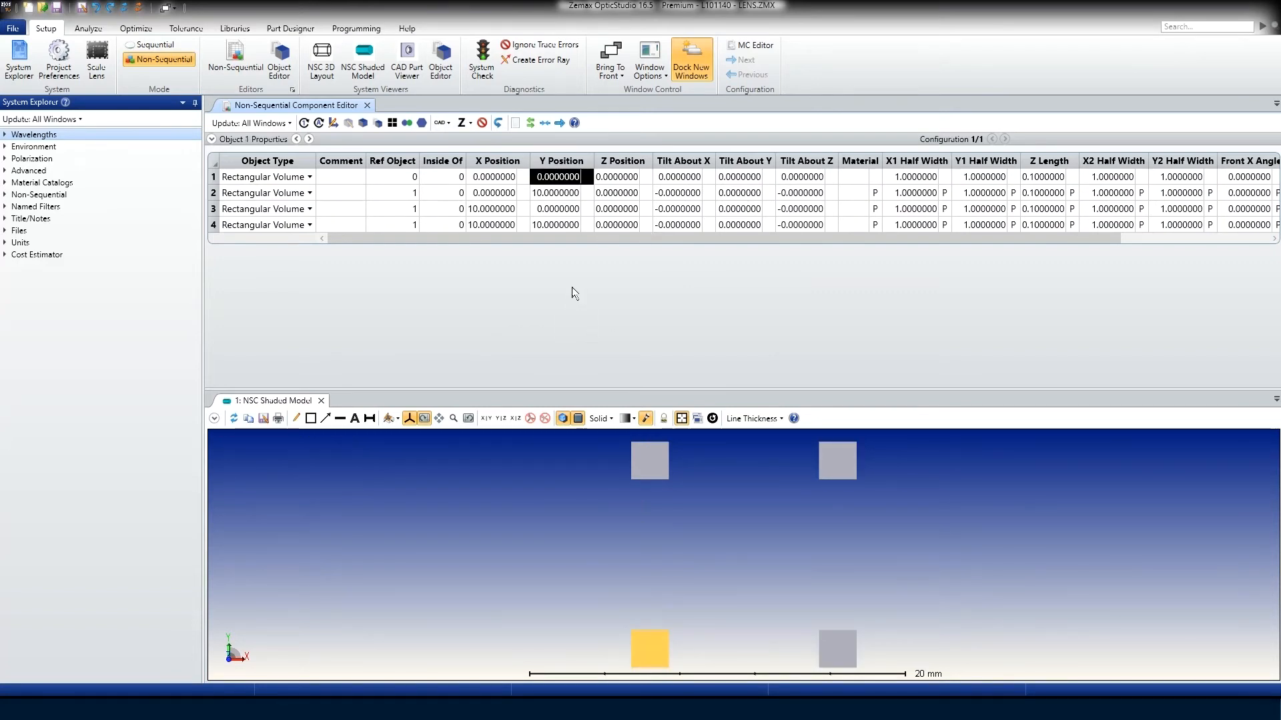
Set object 1's X Position to -5 and Y Position to 5, and compare them with the replicas' positions
left_click(509, 179)
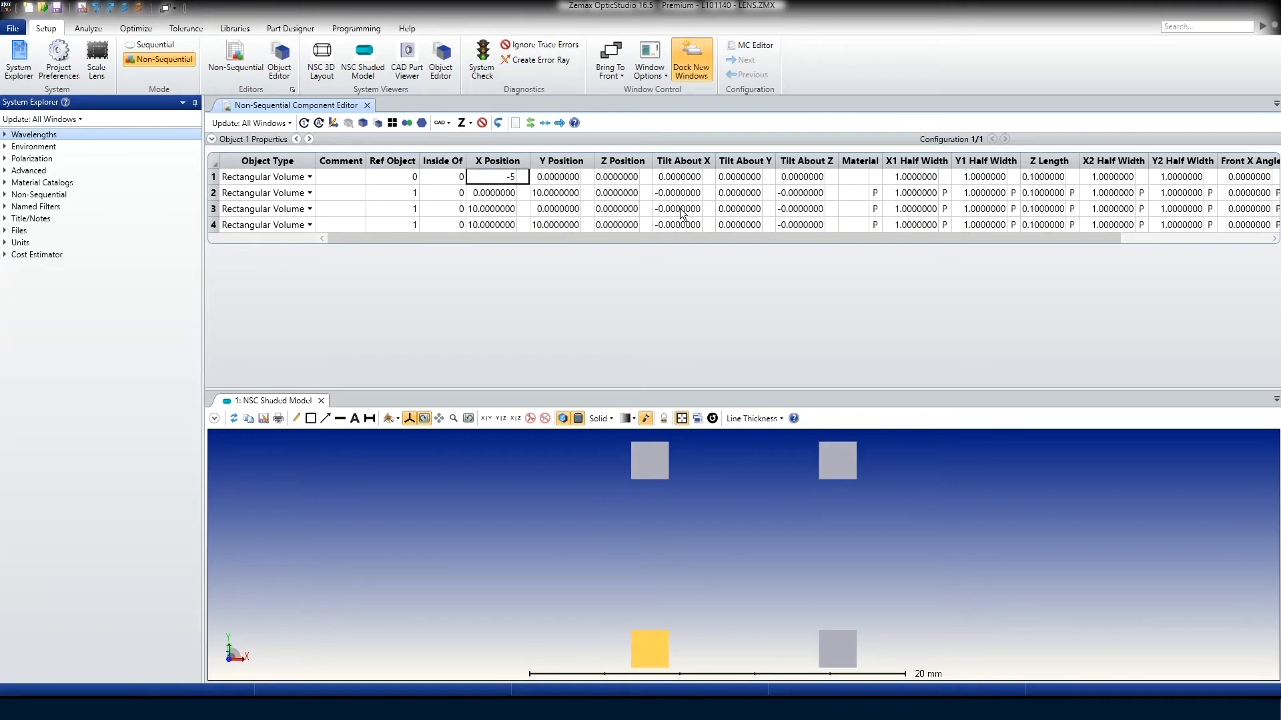
key("Tab")
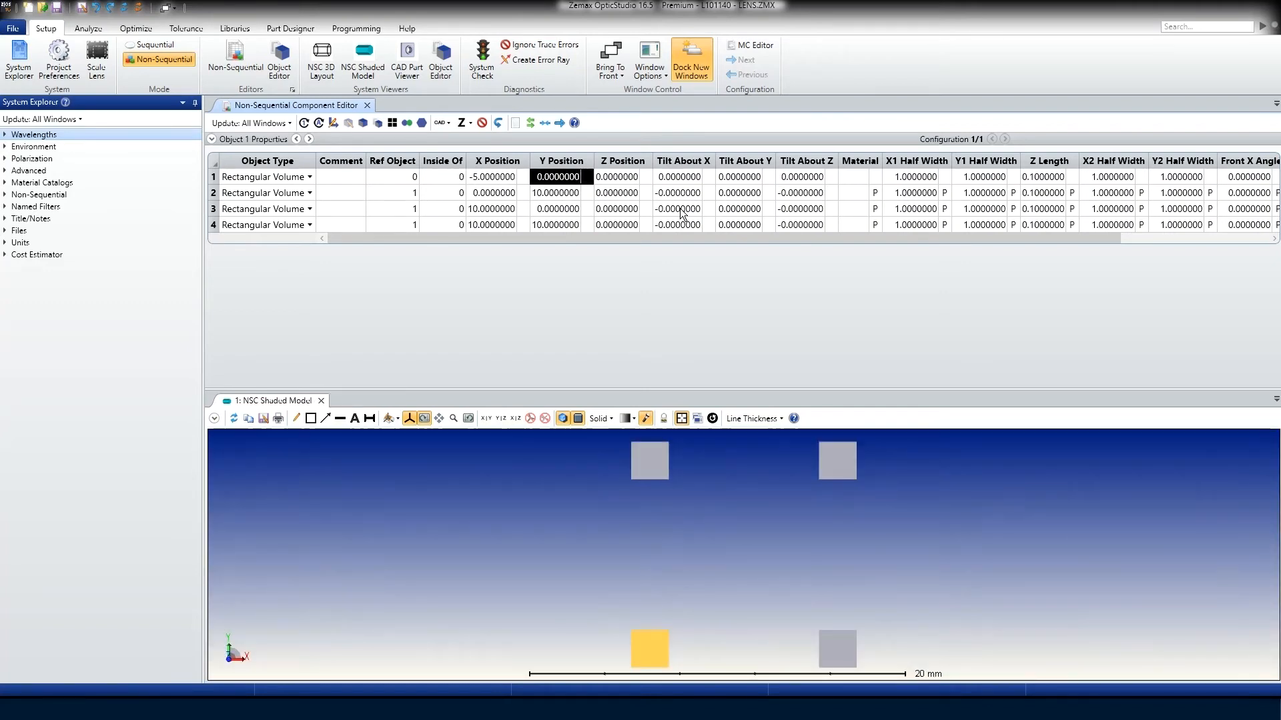
type("5")
key("Return")
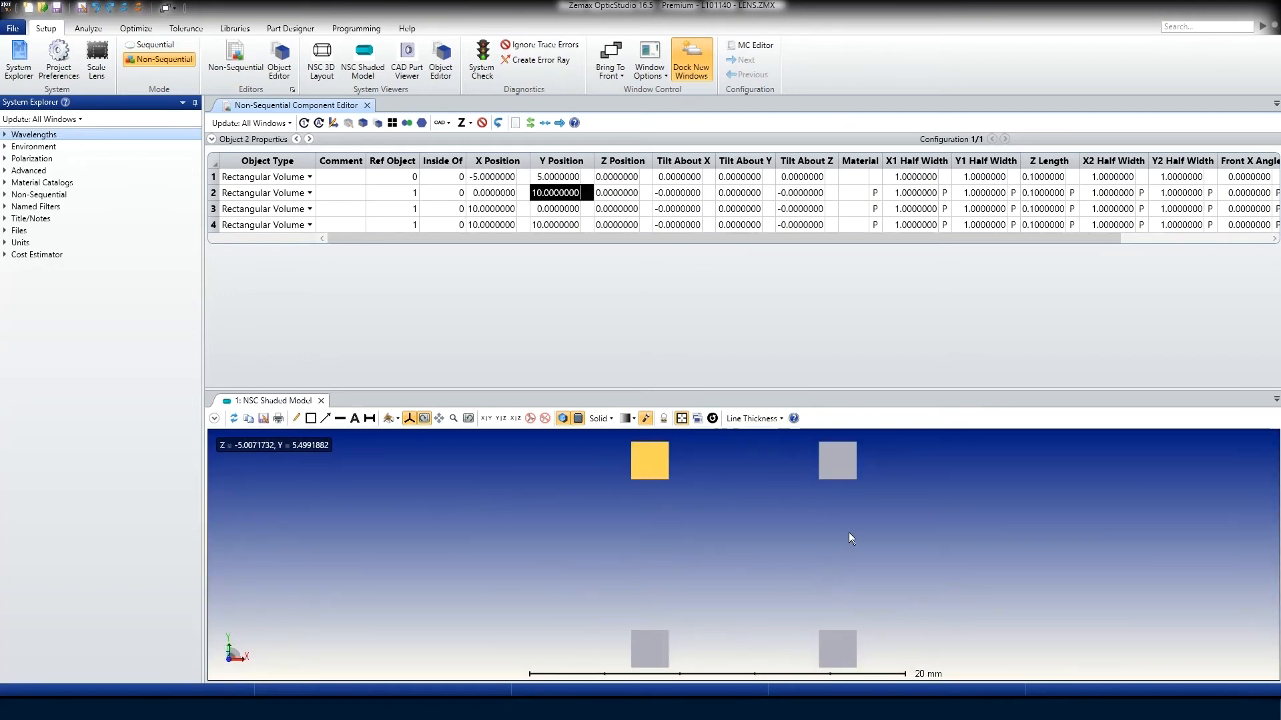
left_click(499, 178)
left_click(549, 176)
left_click(544, 194)
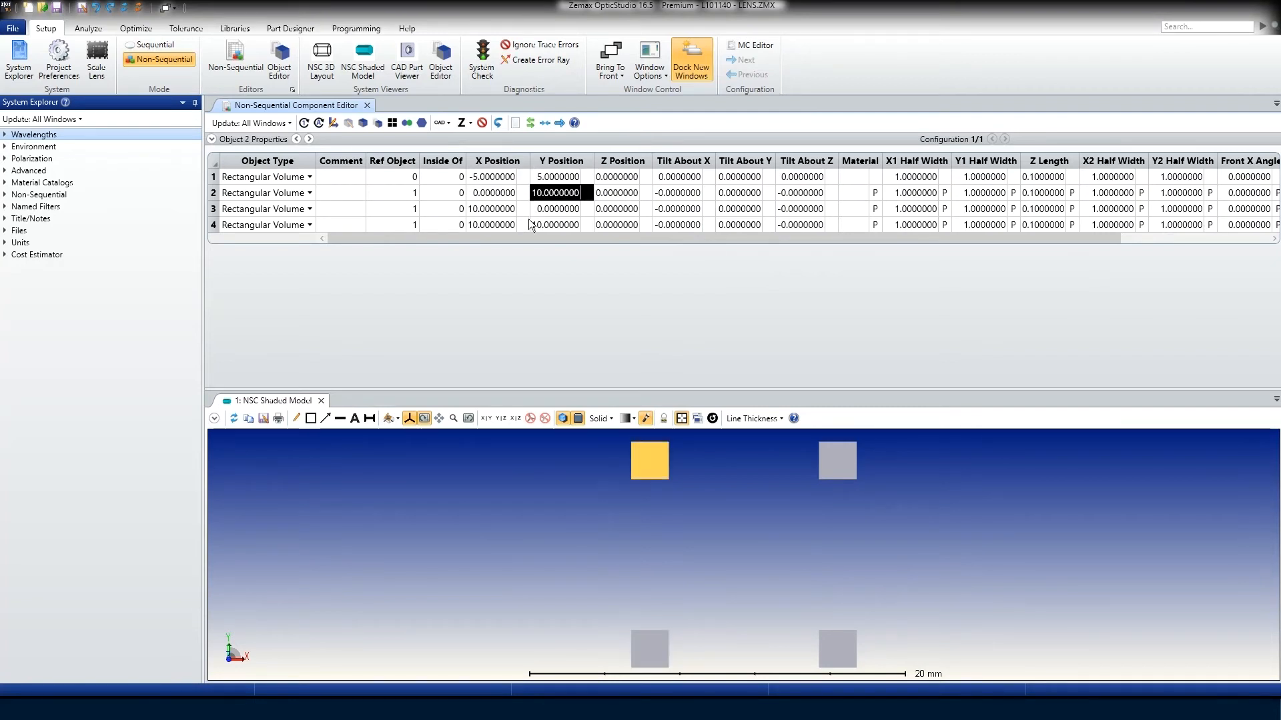
left_click(549, 225)
left_click(497, 177)
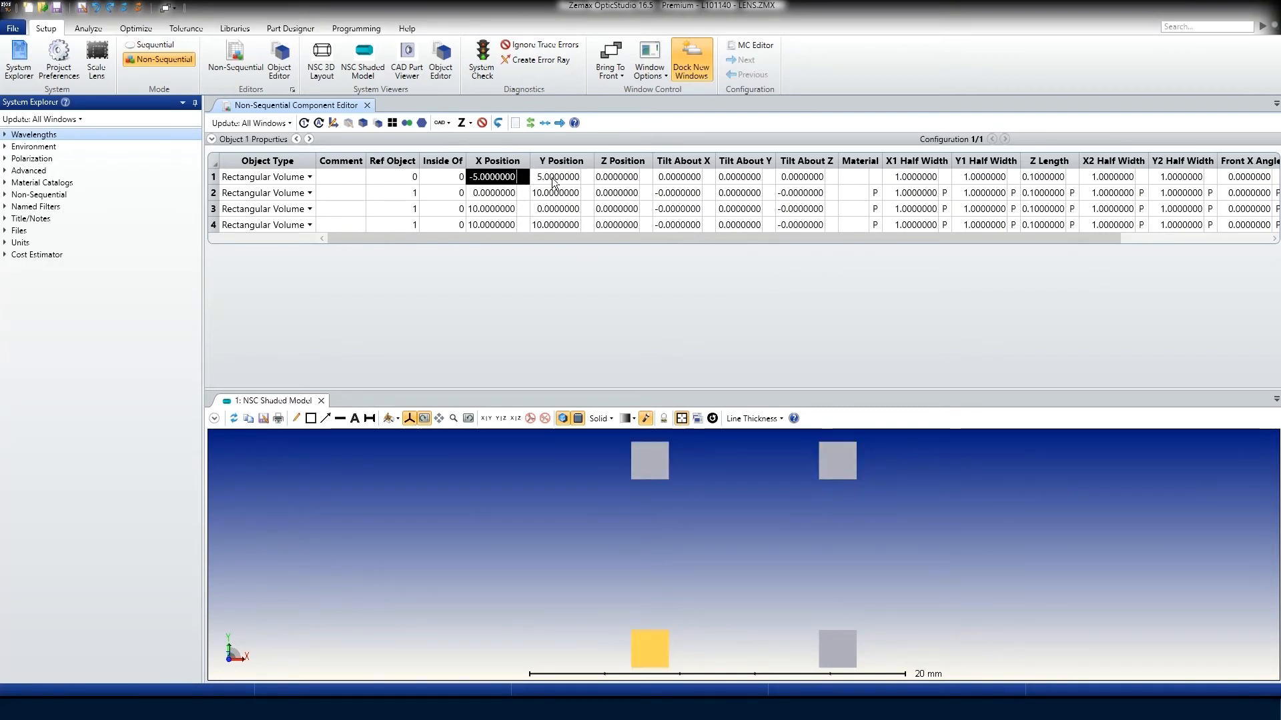
left_click(553, 179)
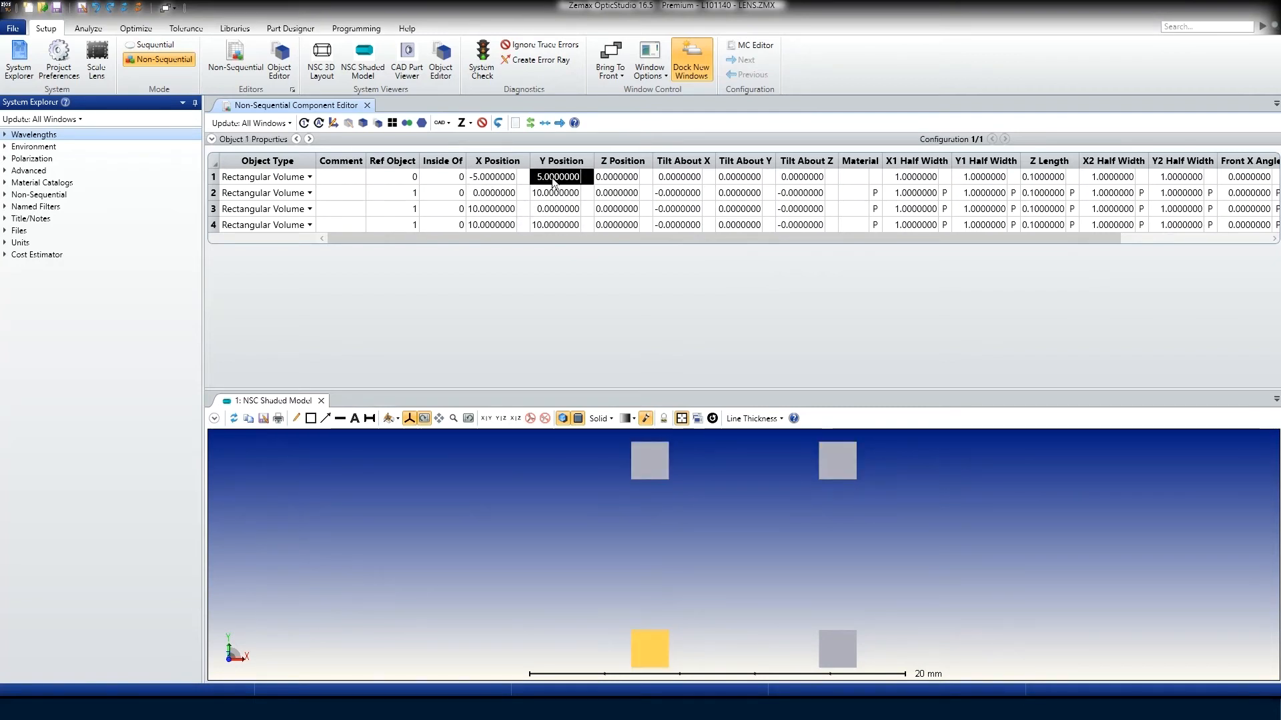
Try an X Position of 5 for object 2 and return it to 0
left_click(512, 194)
type("5")
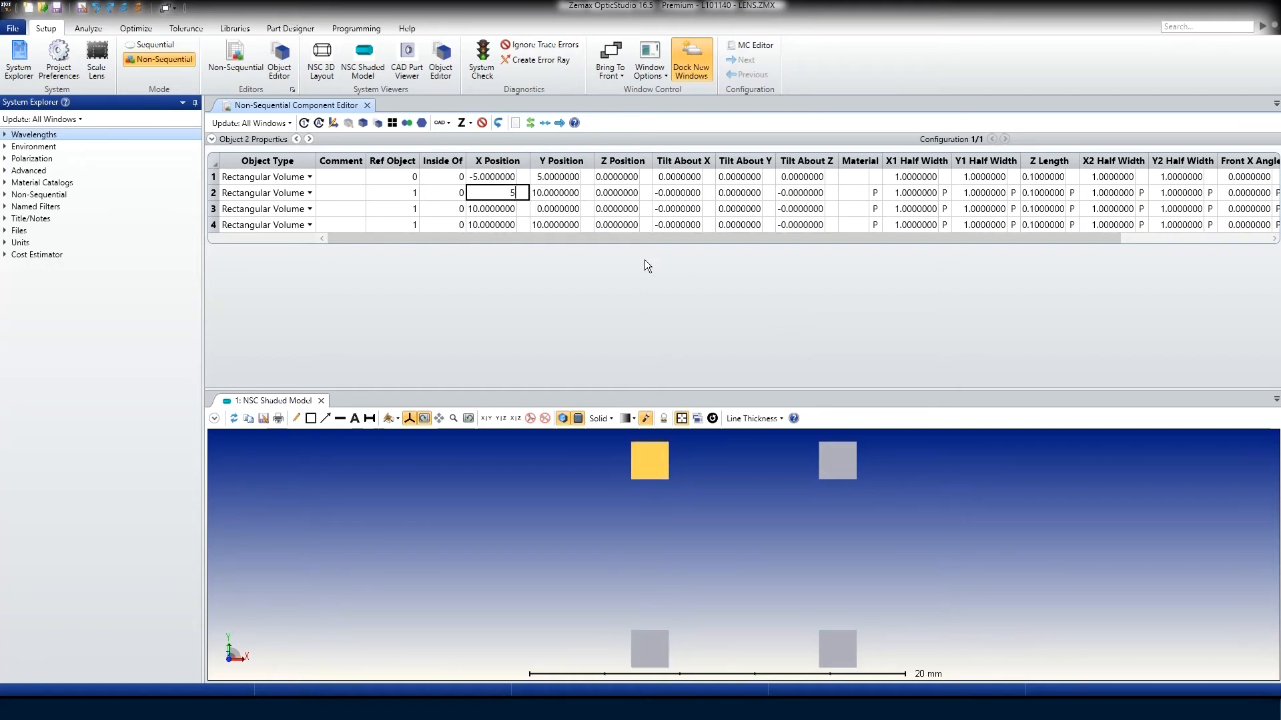
key("Return")
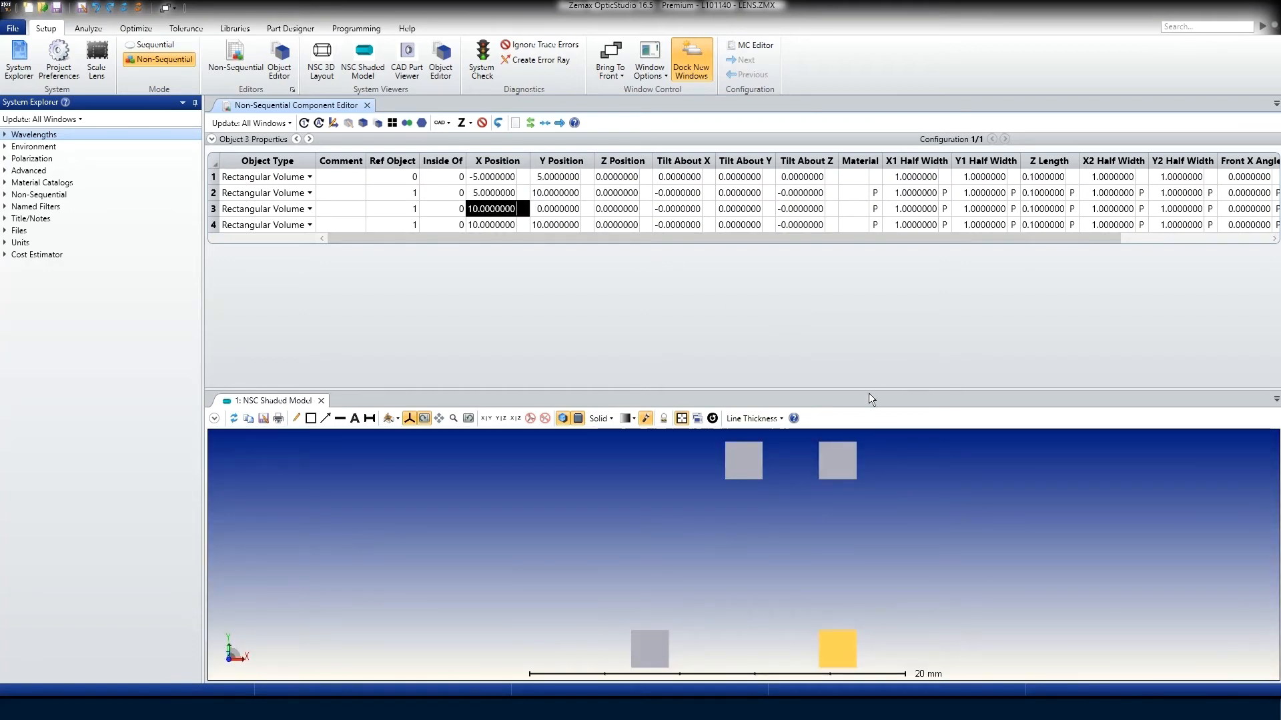
left_click(497, 194)
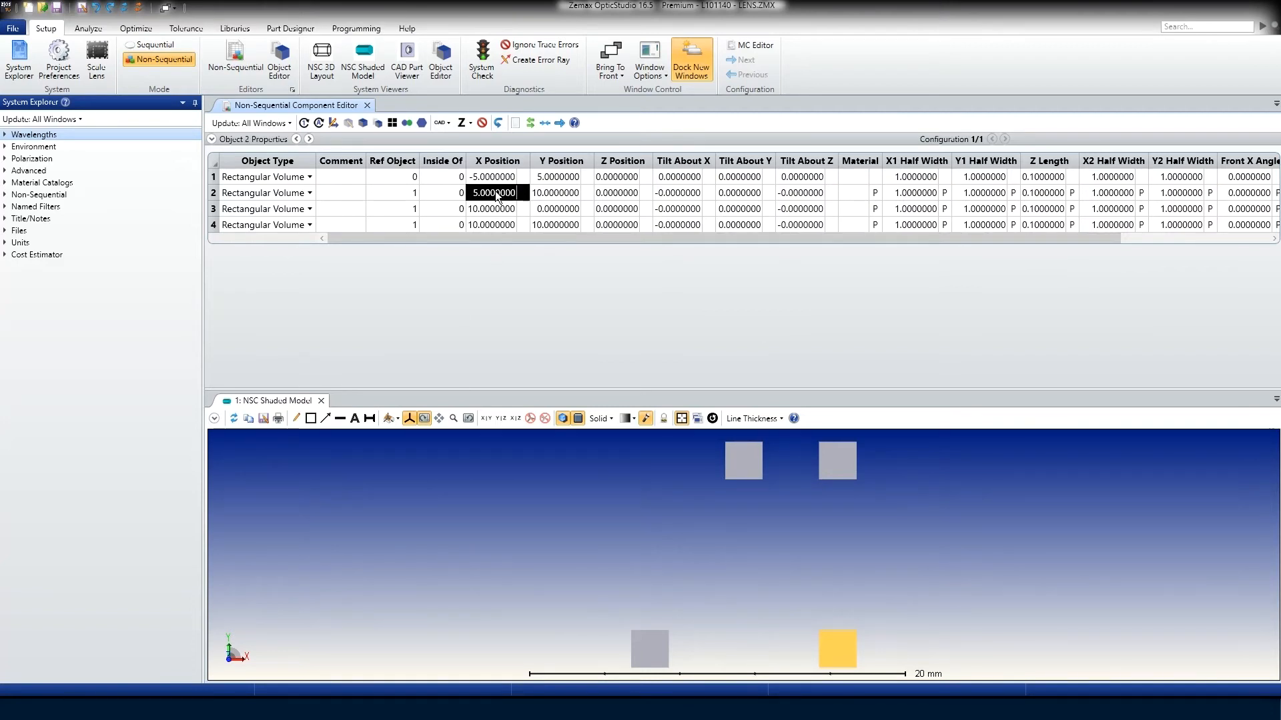
type("0")
key("Return")
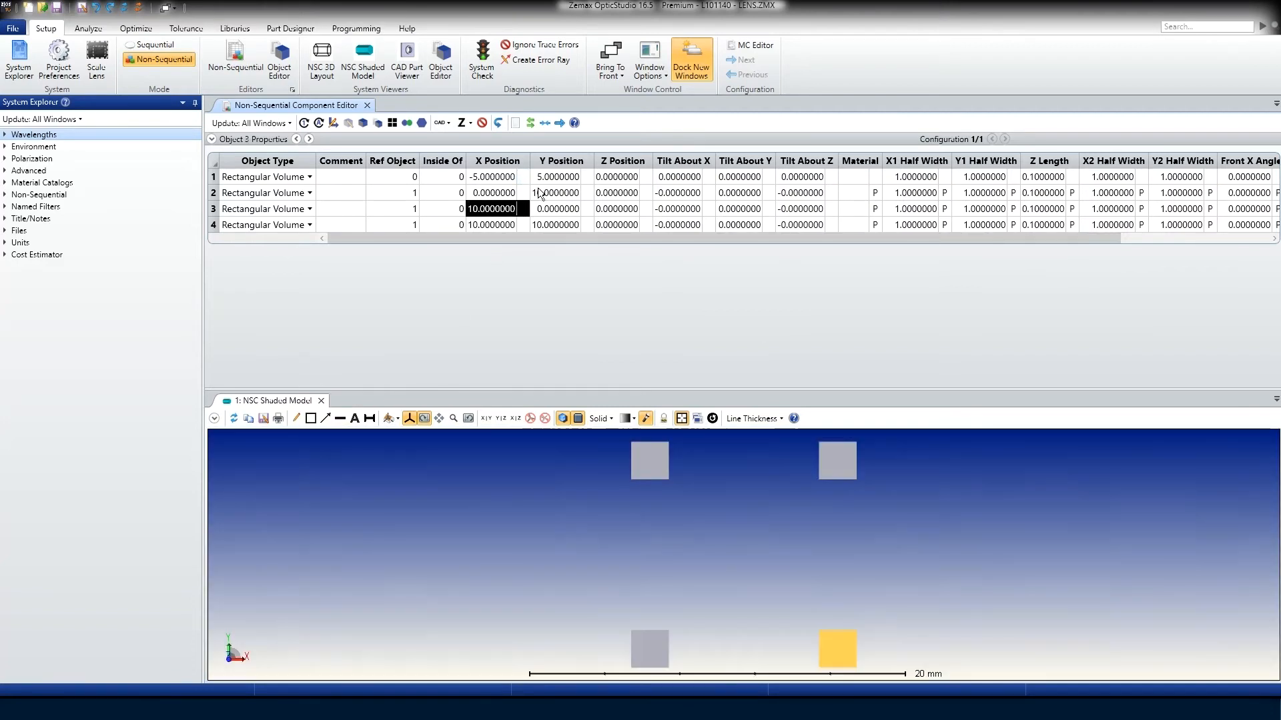
Enter 1 as object 2's Ref Object and check object 1's Y Position
left_click(411, 193)
type("1")
key("Tab")
left_click(558, 181)
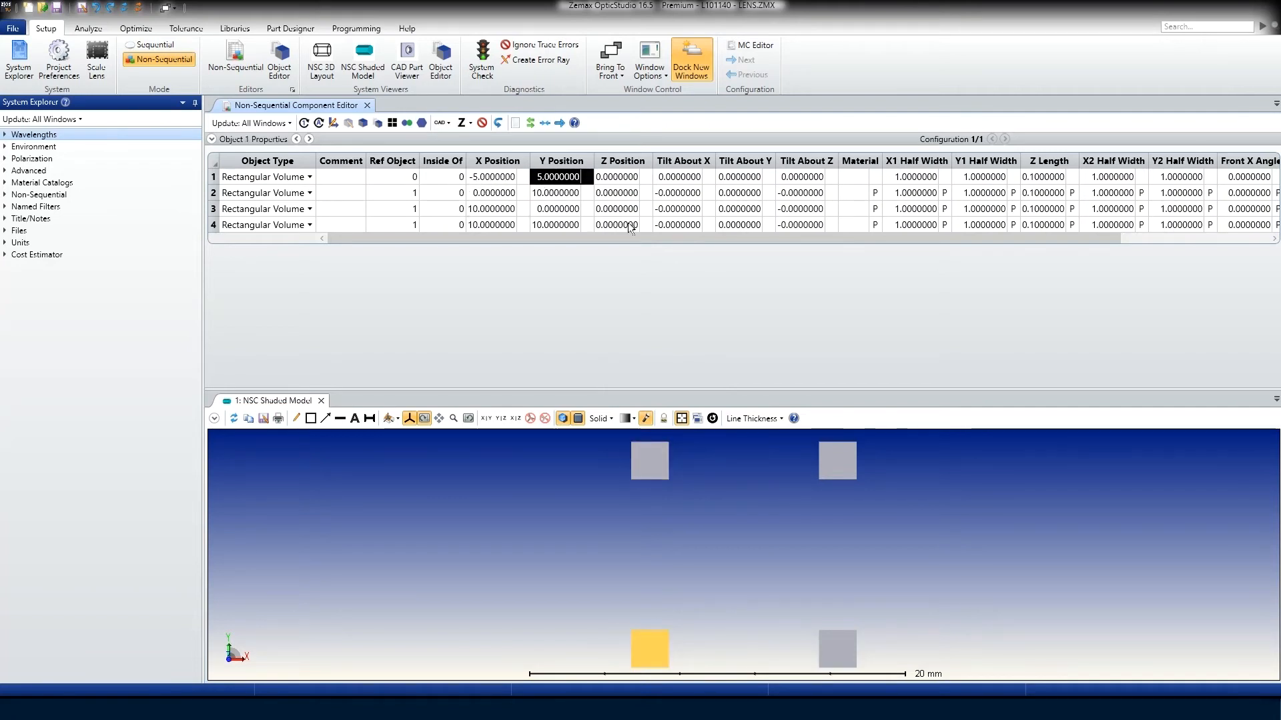
Modify the reference object of objects 2 through 4 so that they refer to Global Coordinates
left_click_drag(214, 193, 213, 225)
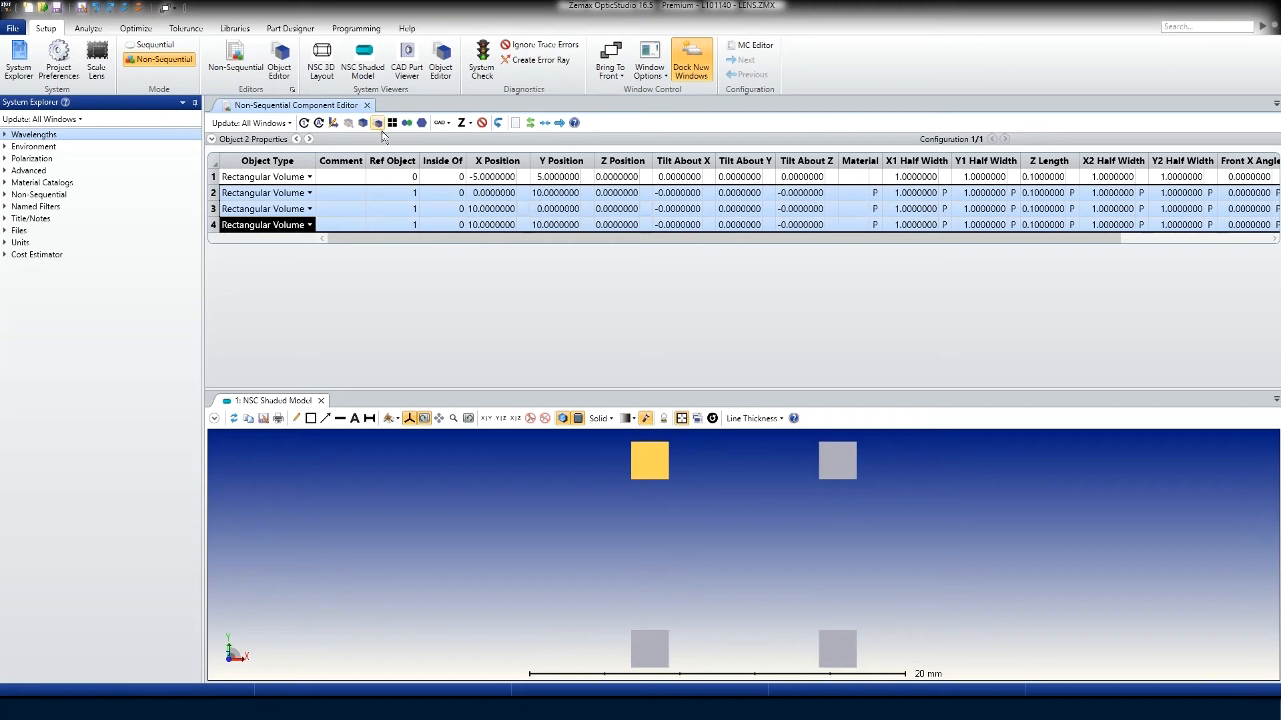
left_click(338, 123)
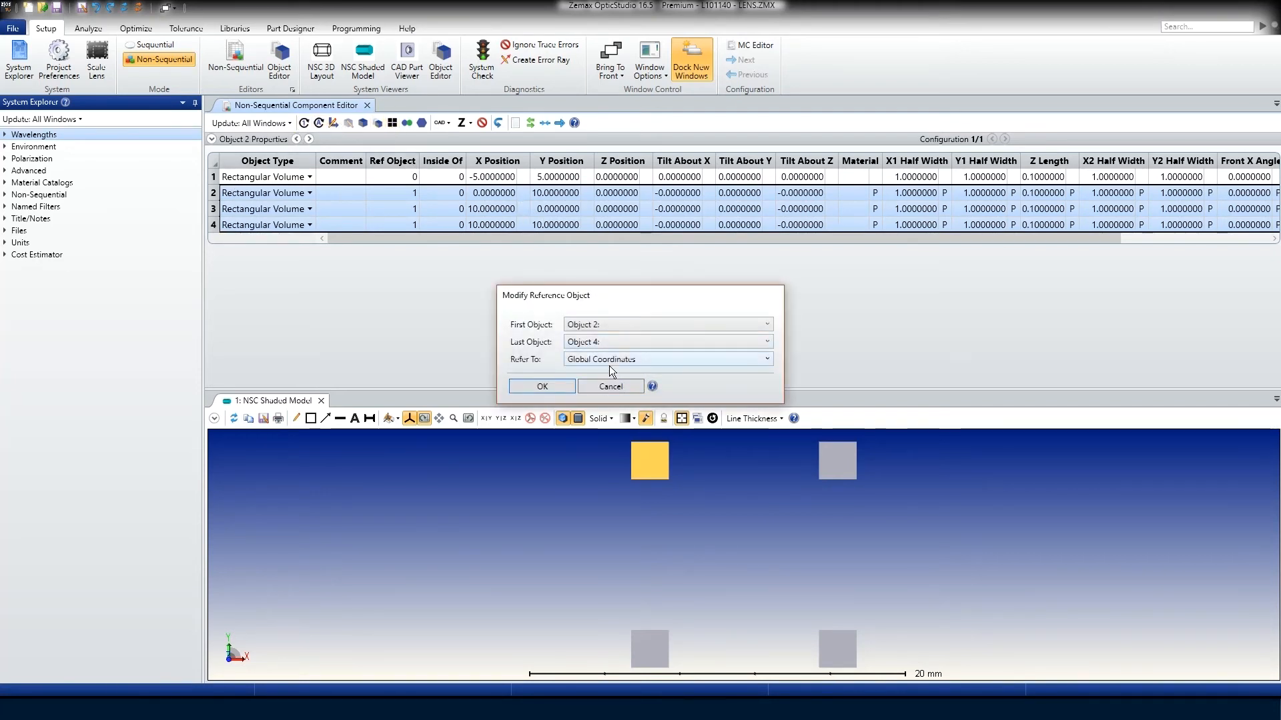
left_click(541, 386)
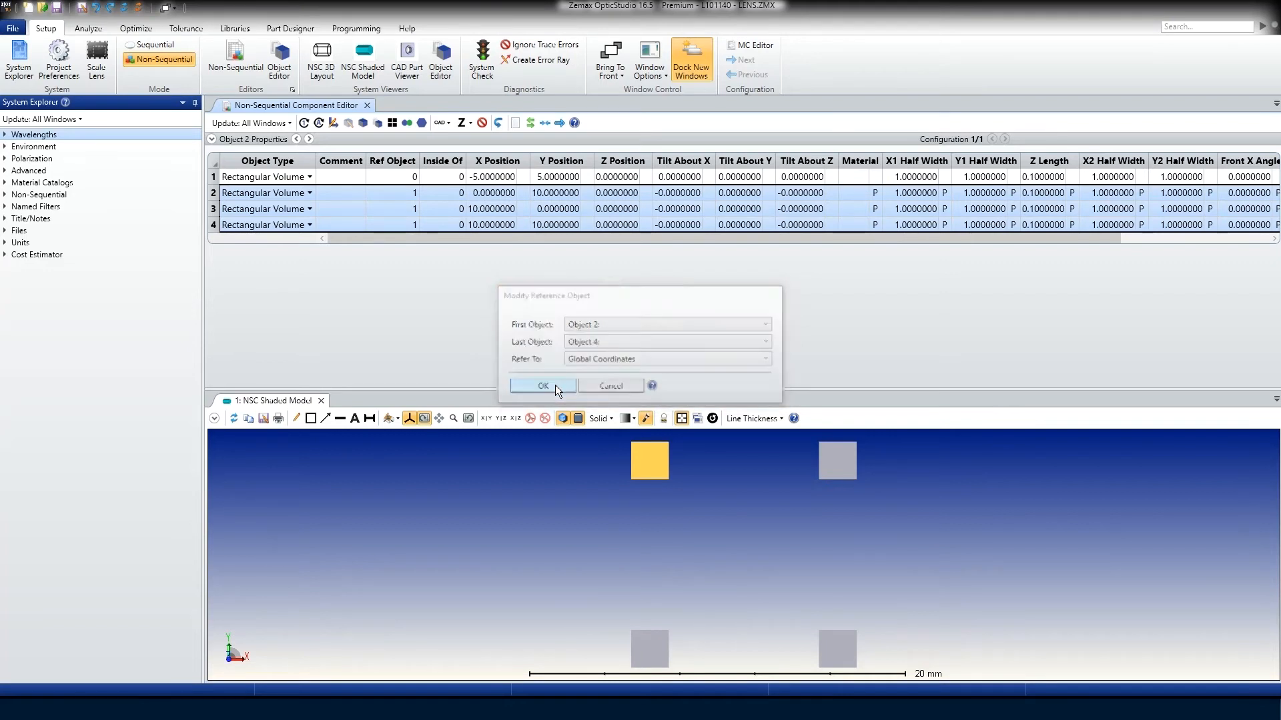
Examine the X and Y positions of objects 2 through 4 in global coordinates
left_click(560, 194)
key("Up")
key("Down")
key("Down")
key("Down")
key("Left")
key("Up")
key("Up")
key("Down")
key("Down")
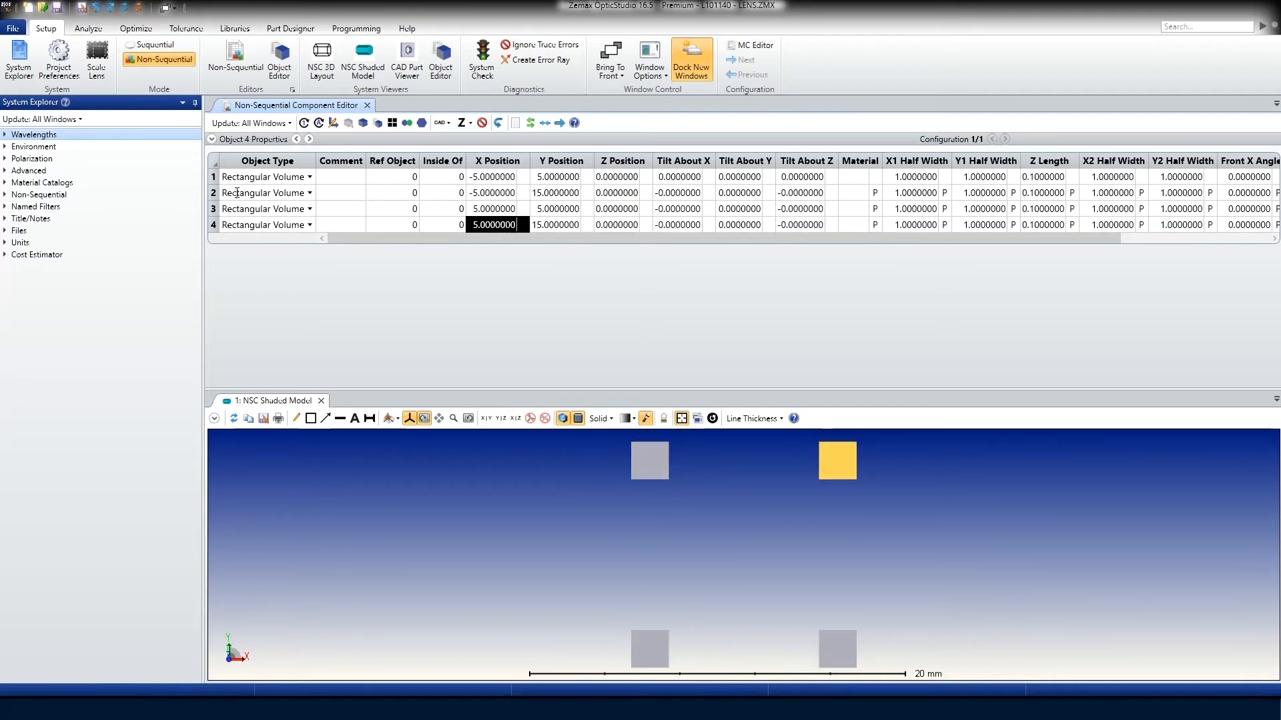
Undo the reference object change for objects 2 through 4 and set object 1's Y Position to -5
left_click(97, 8)
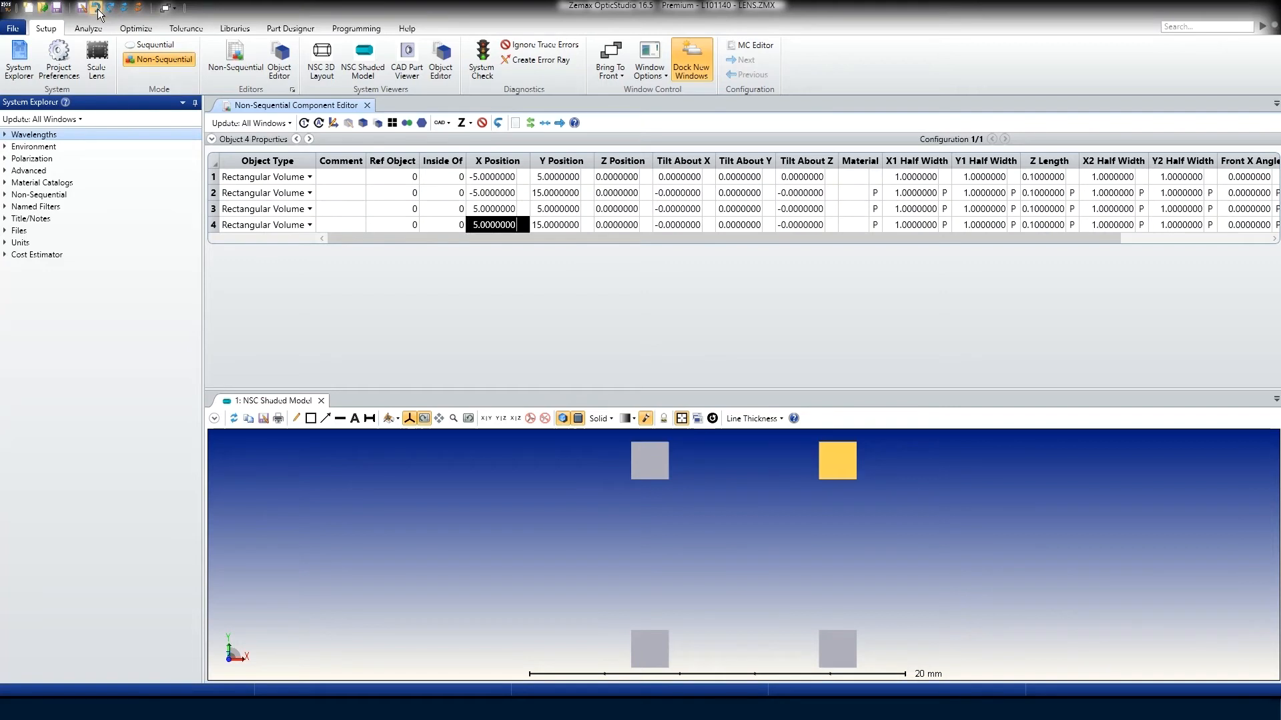
left_click(98, 8)
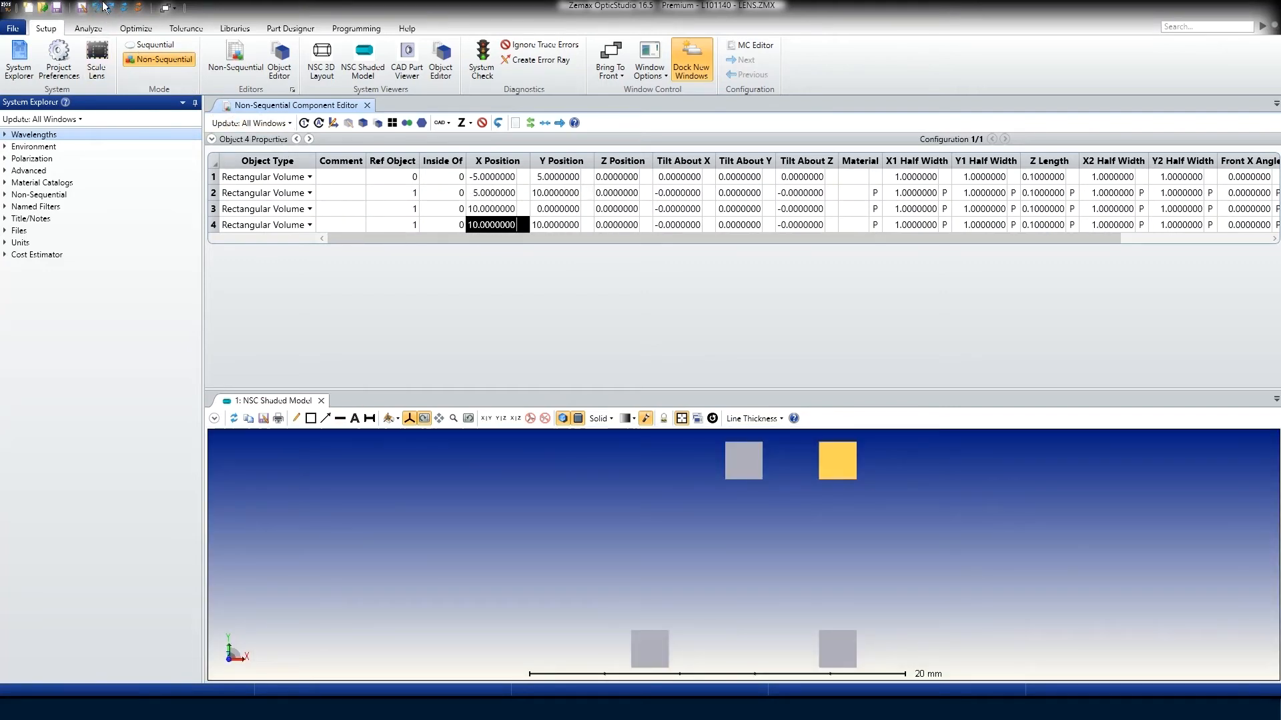
double_click(536, 178)
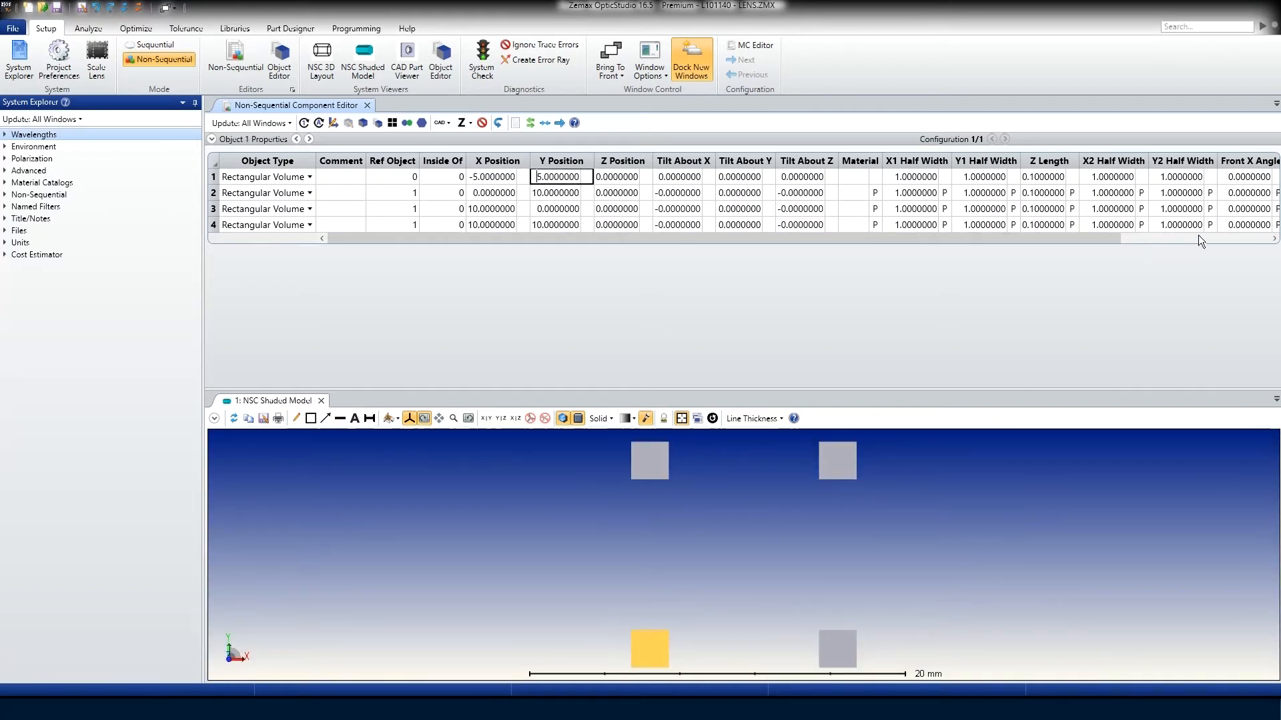
key("Down")
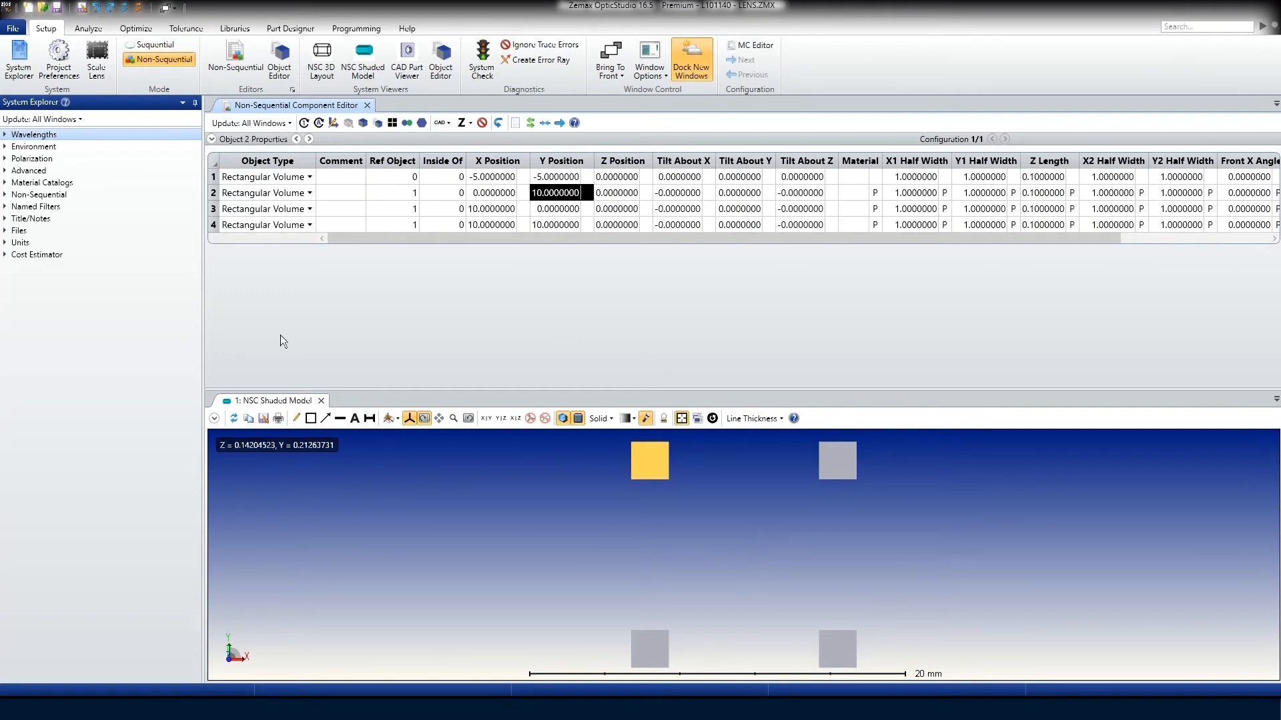
Modify the reference object of objects 2 through 4 to Global Coordinates with object 1 at its new position
left_click_drag(211, 194, 213, 225)
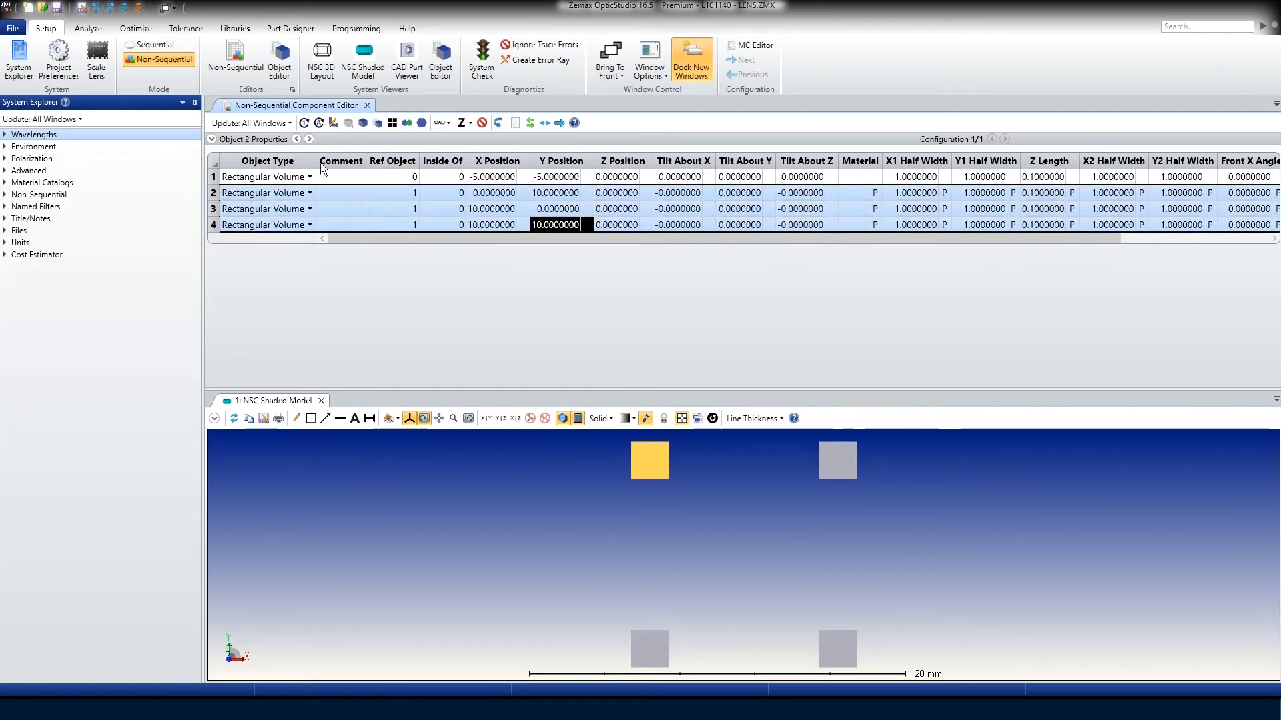
left_click(332, 122)
left_click(612, 359)
left_click(586, 377)
key("Return")
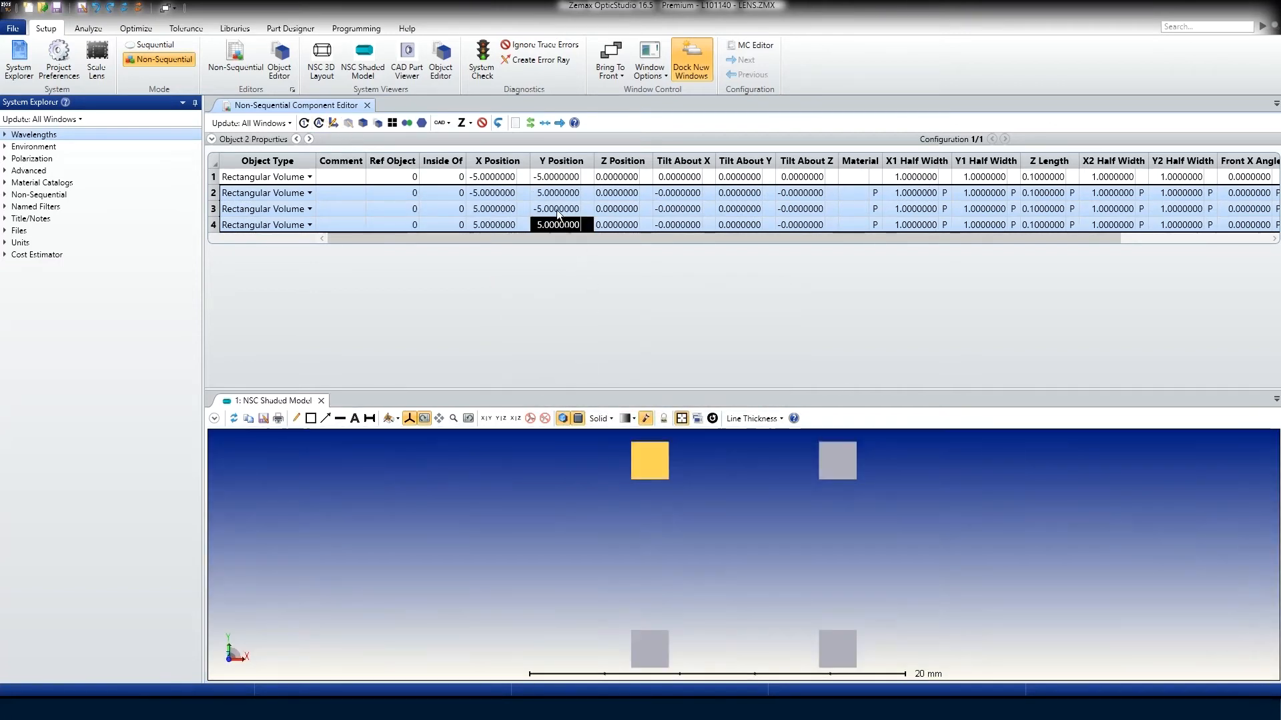
Check the converted X and Y positions of objects 2 through 4 against their places in the shaded model
left_click(558, 209)
left_click(558, 193)
left_click(497, 193)
key("Right")
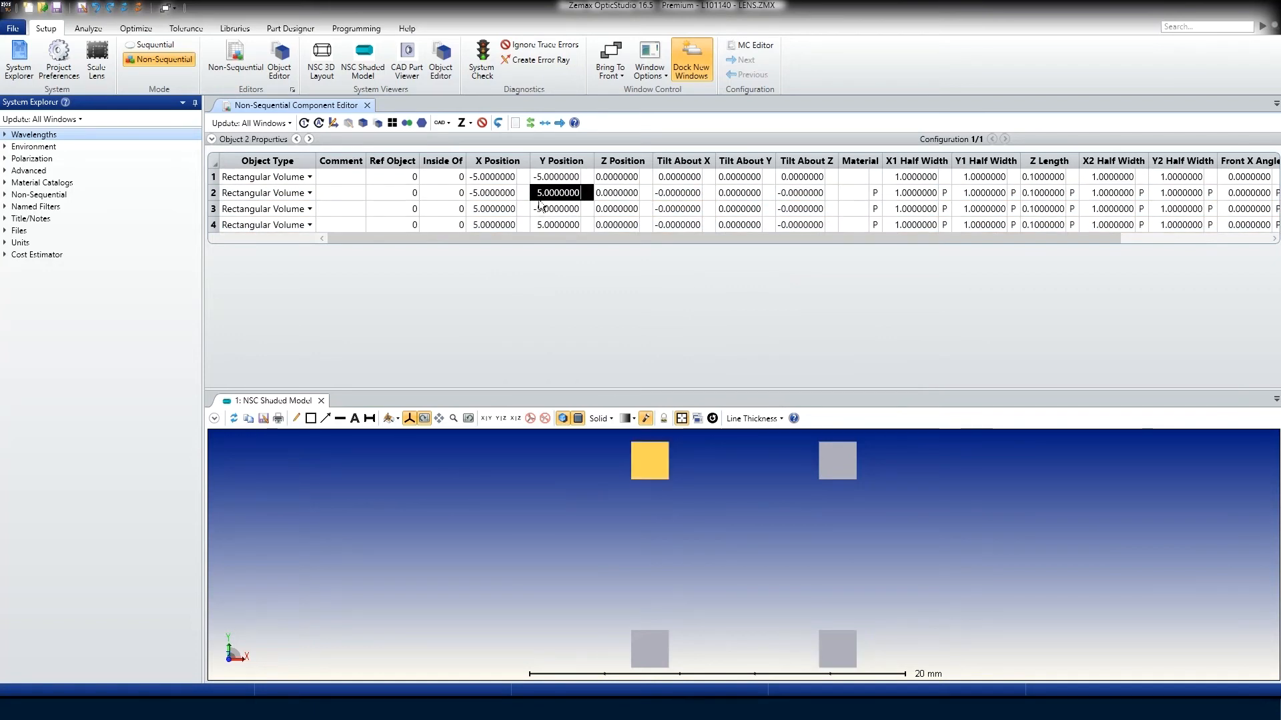
key("Down")
key("Down")
key("Left")
left_click(512, 212)
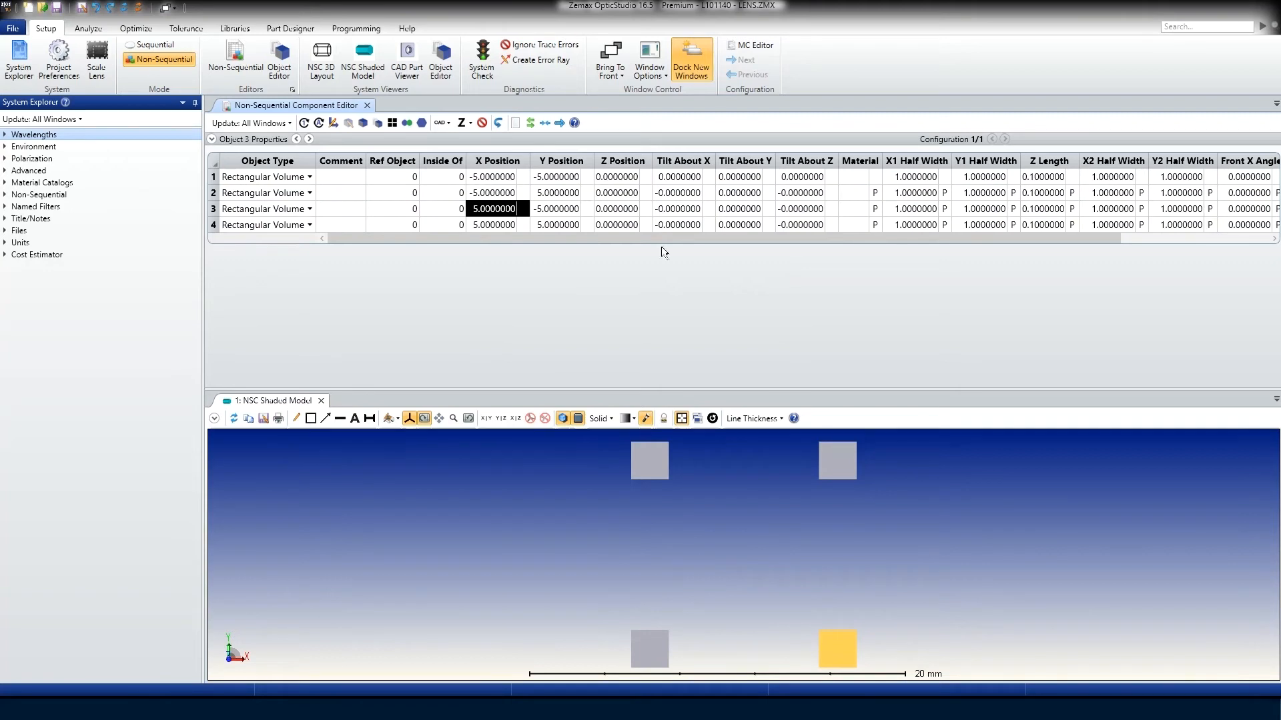
left_click(238, 178)
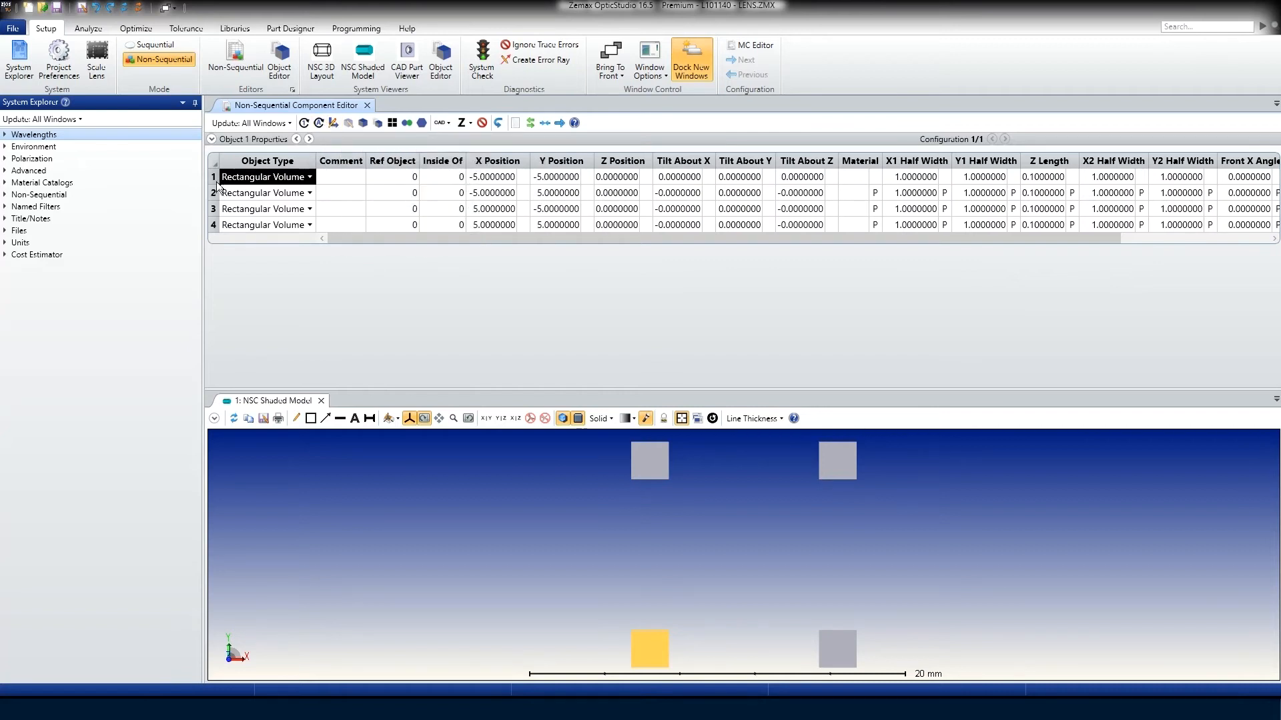
left_click_drag(217, 180, 220, 226)
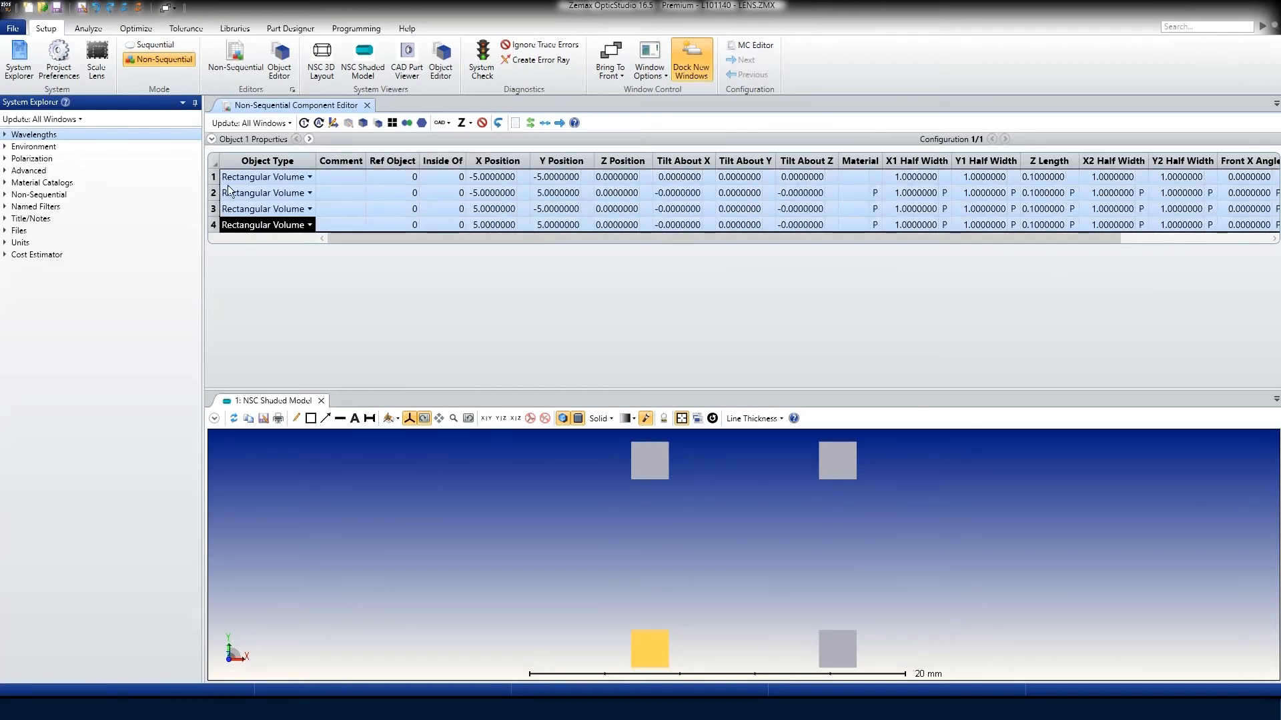
left_click(340, 225)
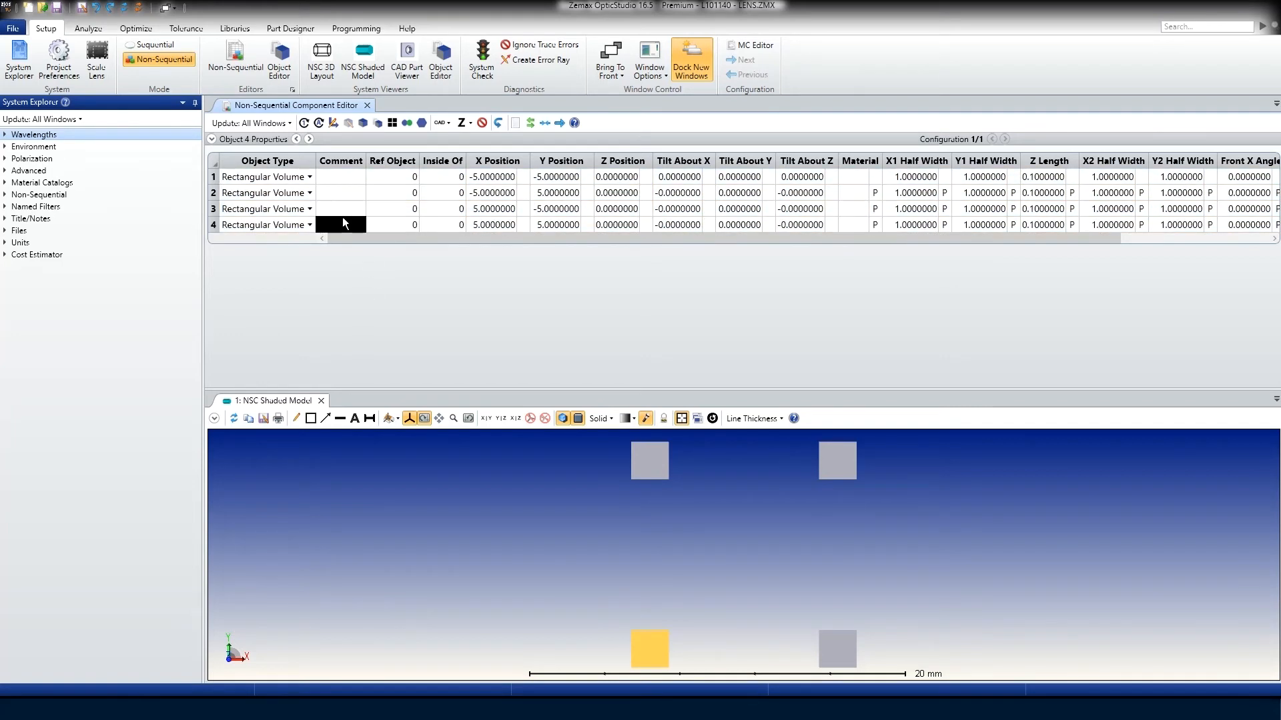
Insert a null object above the four rectangular volumes and give it the comment Pivot Point
left_click(275, 176)
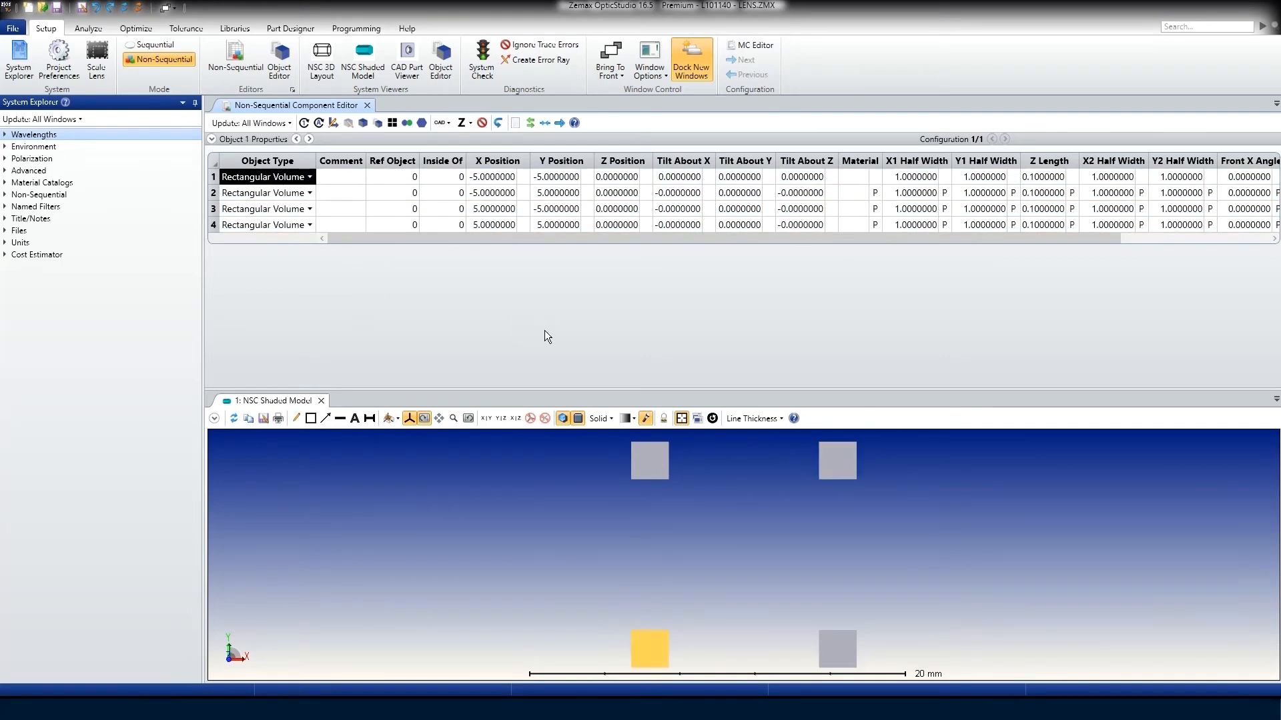
key("Insert")
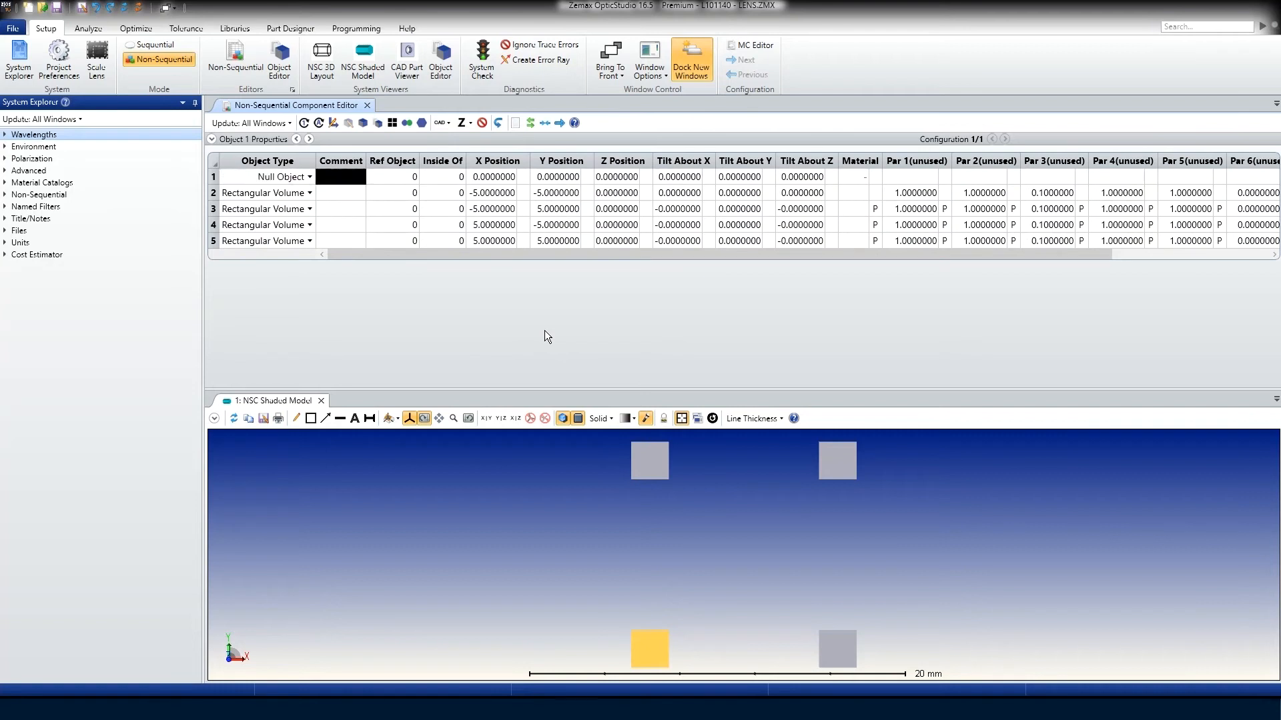
type("Pivot Point")
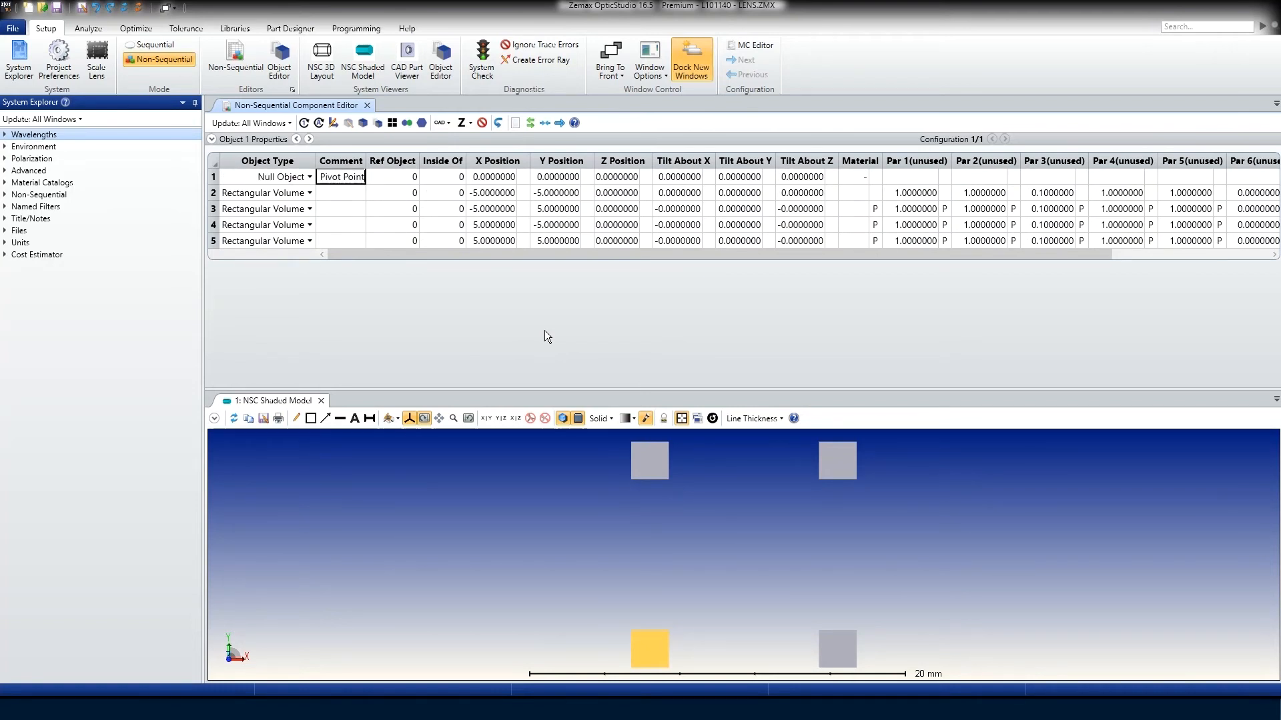
key("Return")
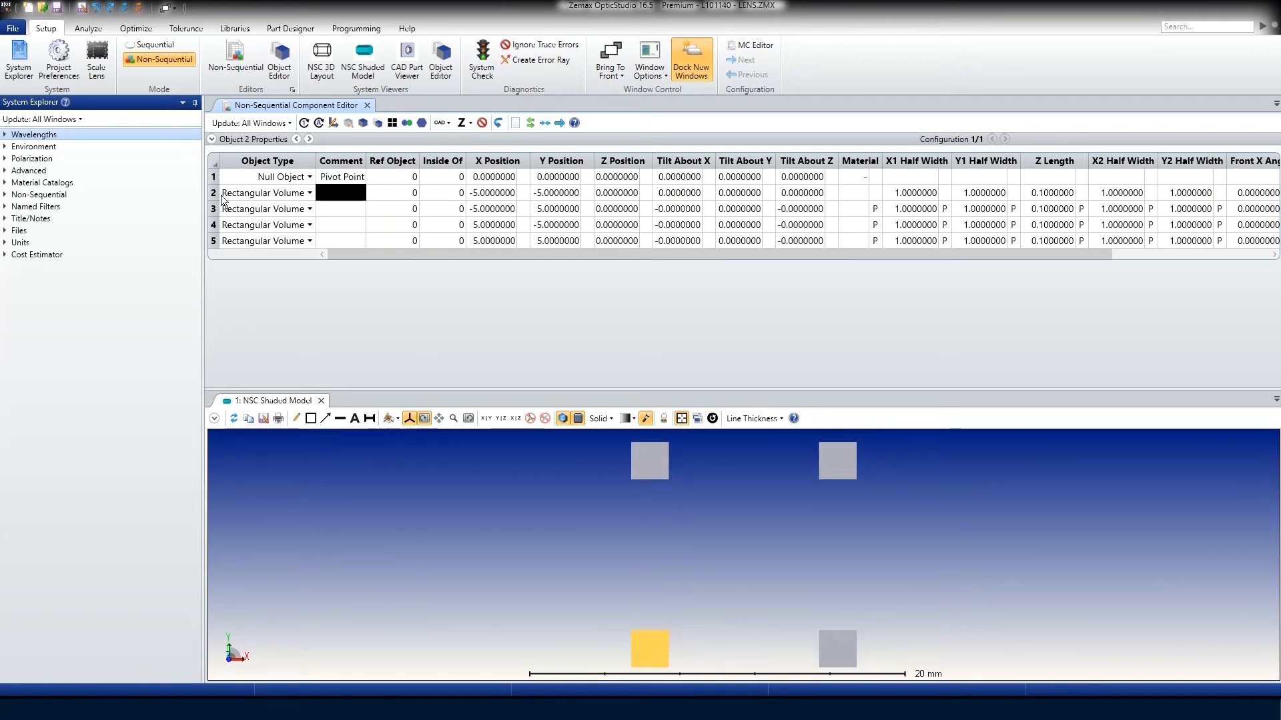
Modify the reference object of objects 2 through 5 so that they refer to Object 1: Pivot Point
left_click_drag(222, 196, 222, 241)
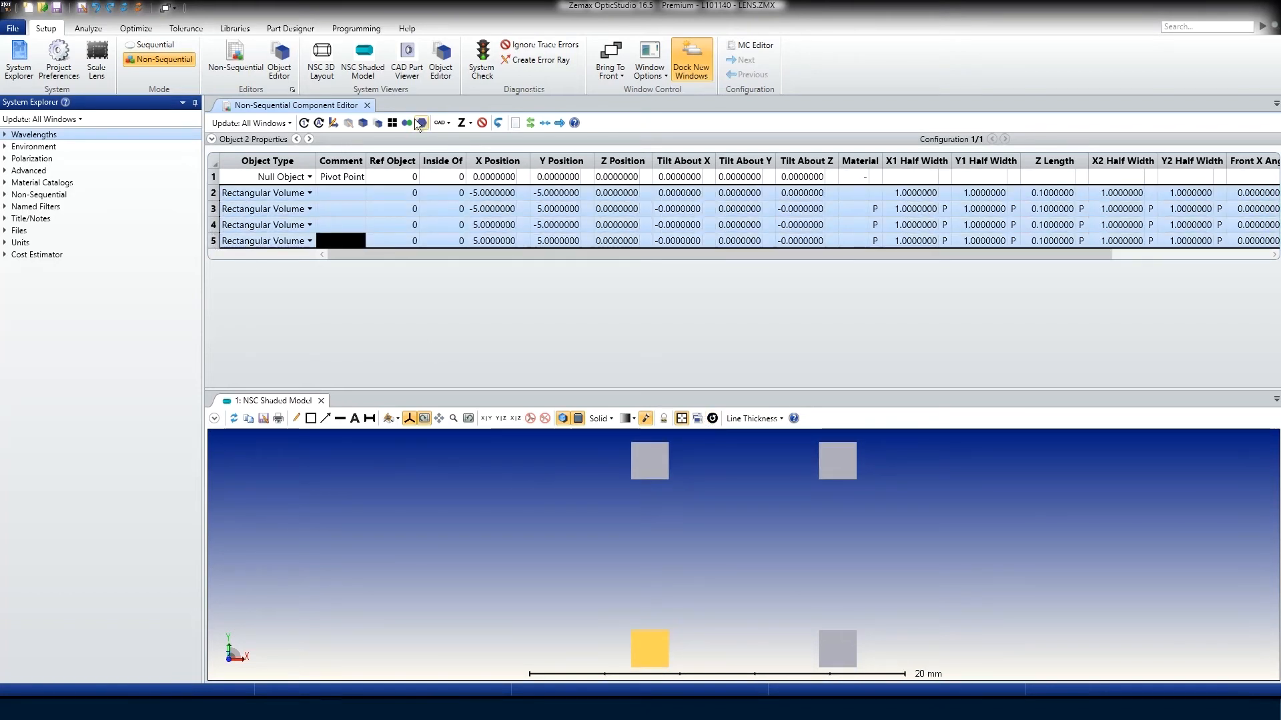
left_click(393, 122)
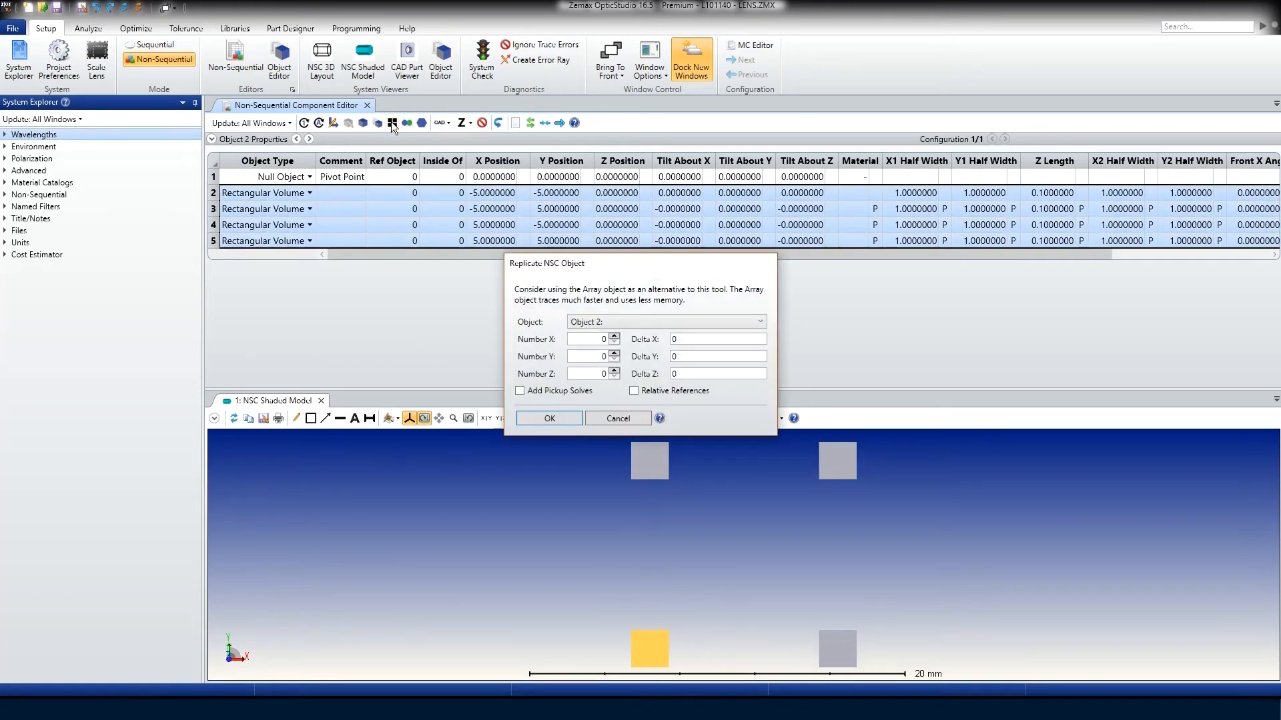
left_click(601, 418)
left_click(333, 122)
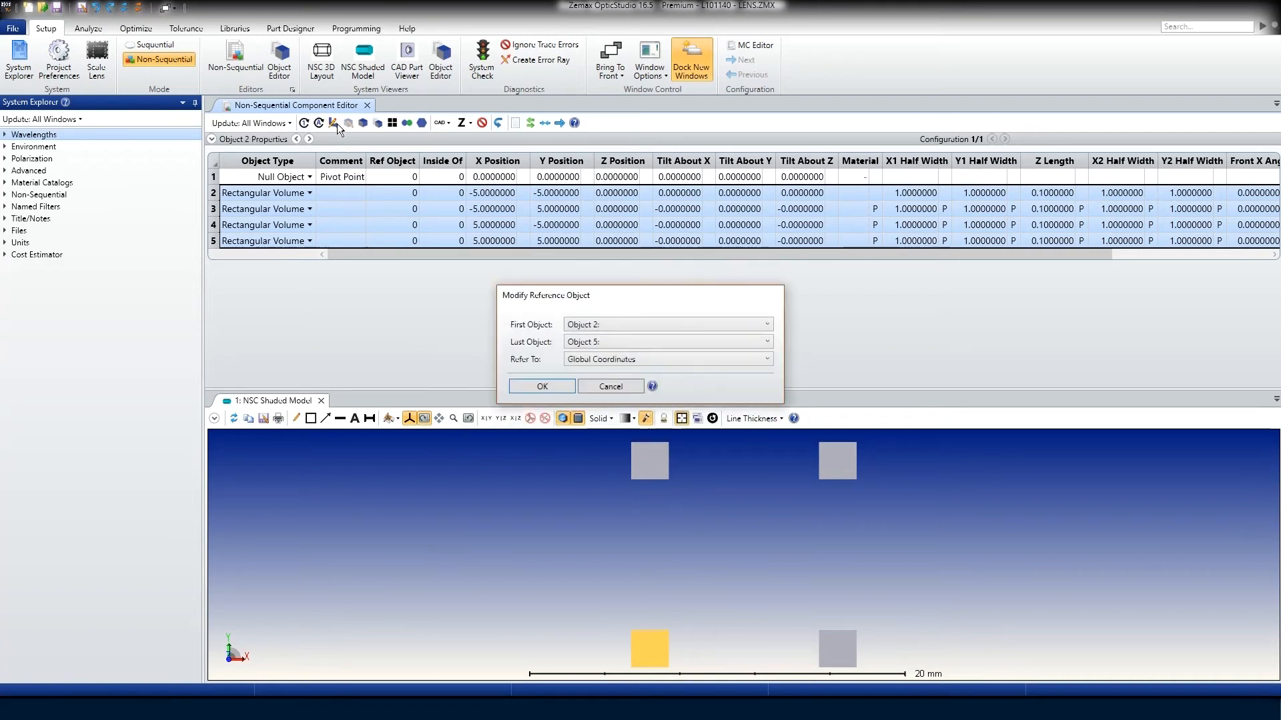
left_click(629, 360)
left_click(629, 383)
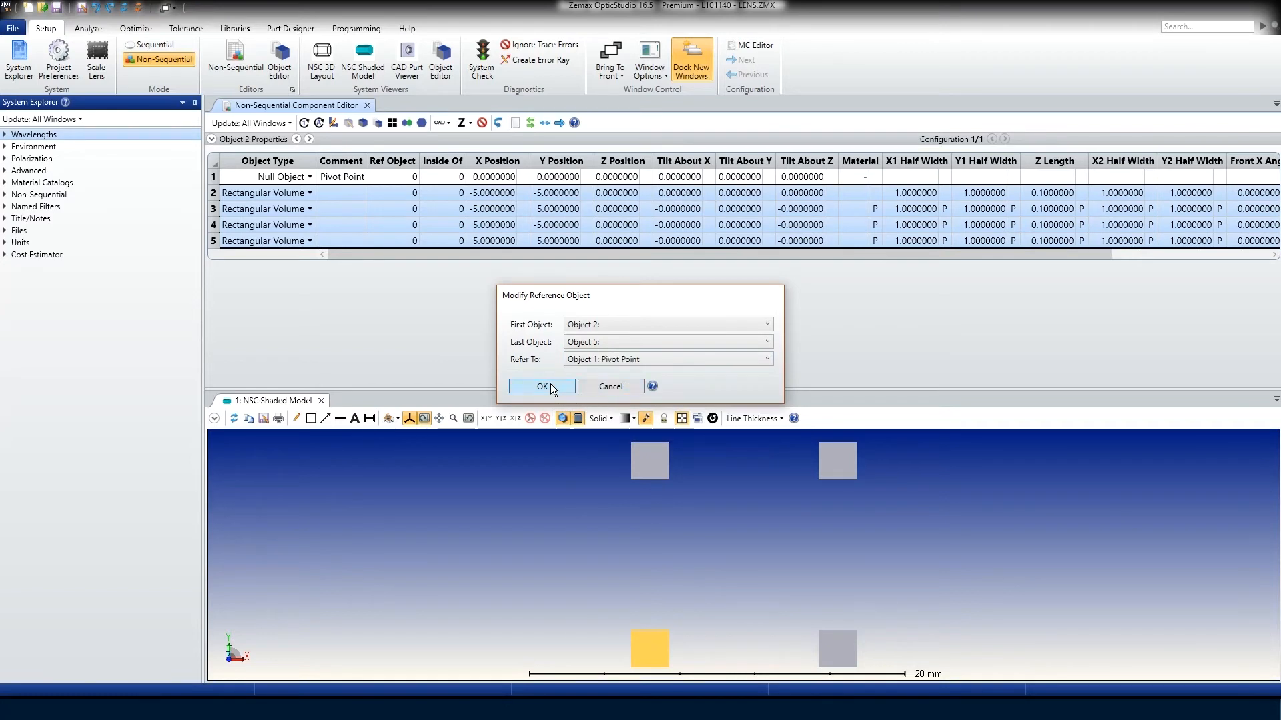
left_click(550, 384)
Set the Pivot Point's Tilt About Z to 30 and fit all four volumes in the shaded model
left_click(690, 177)
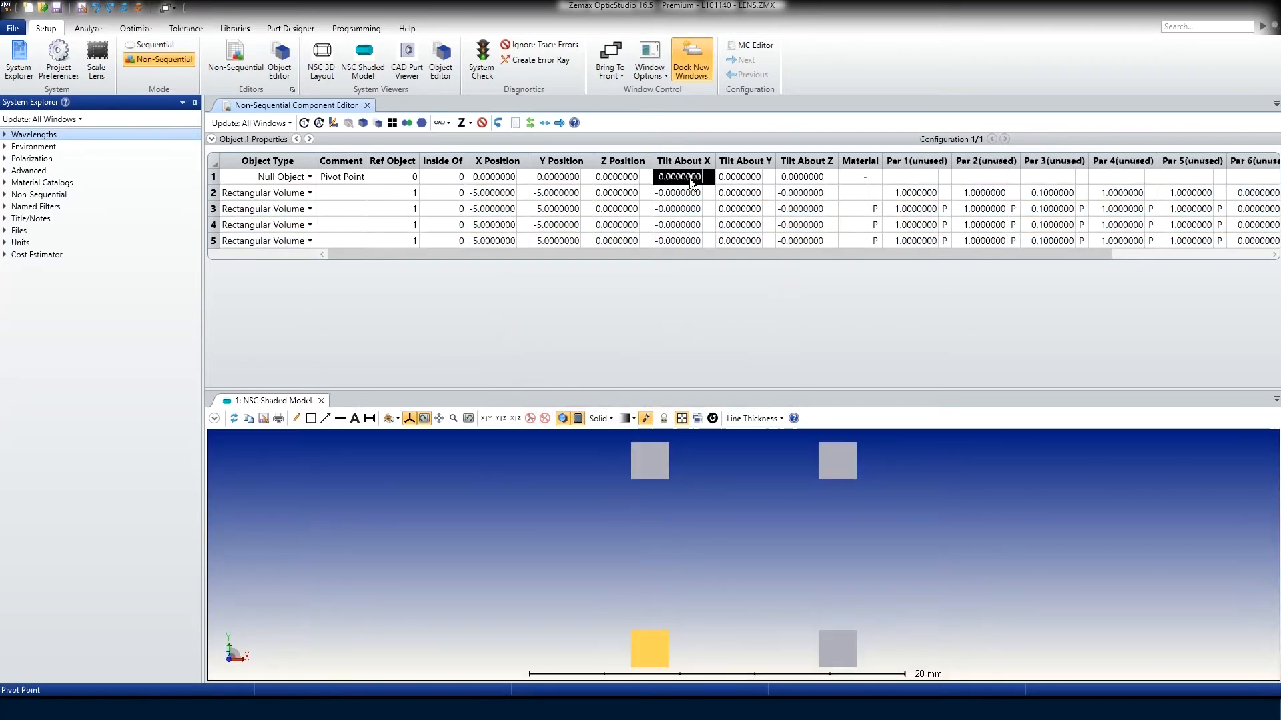
left_click(809, 178)
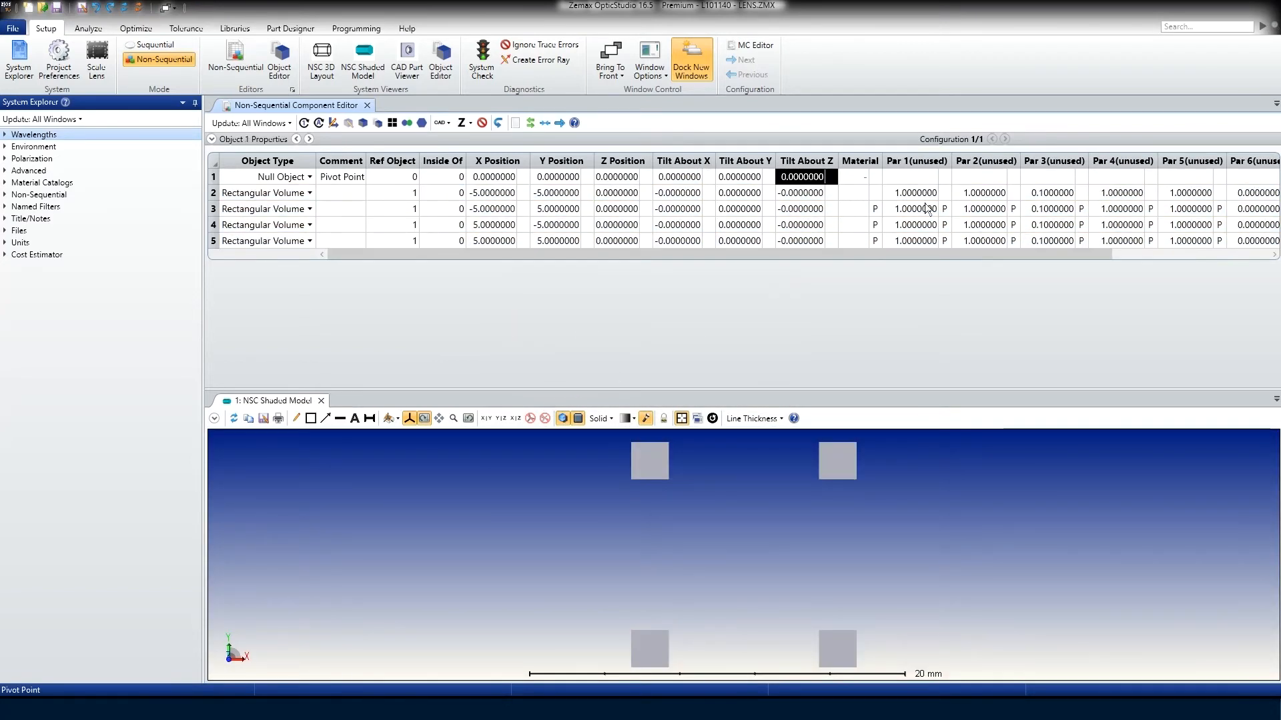
type("30")
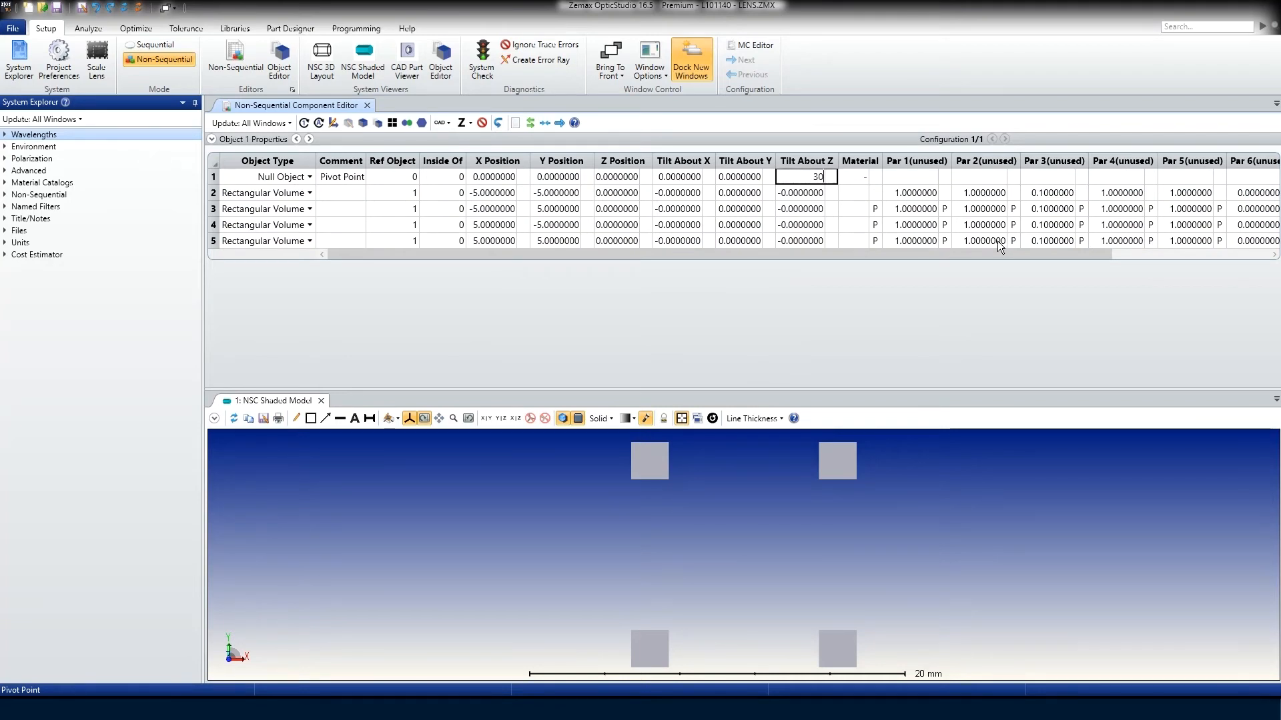
key("Return")
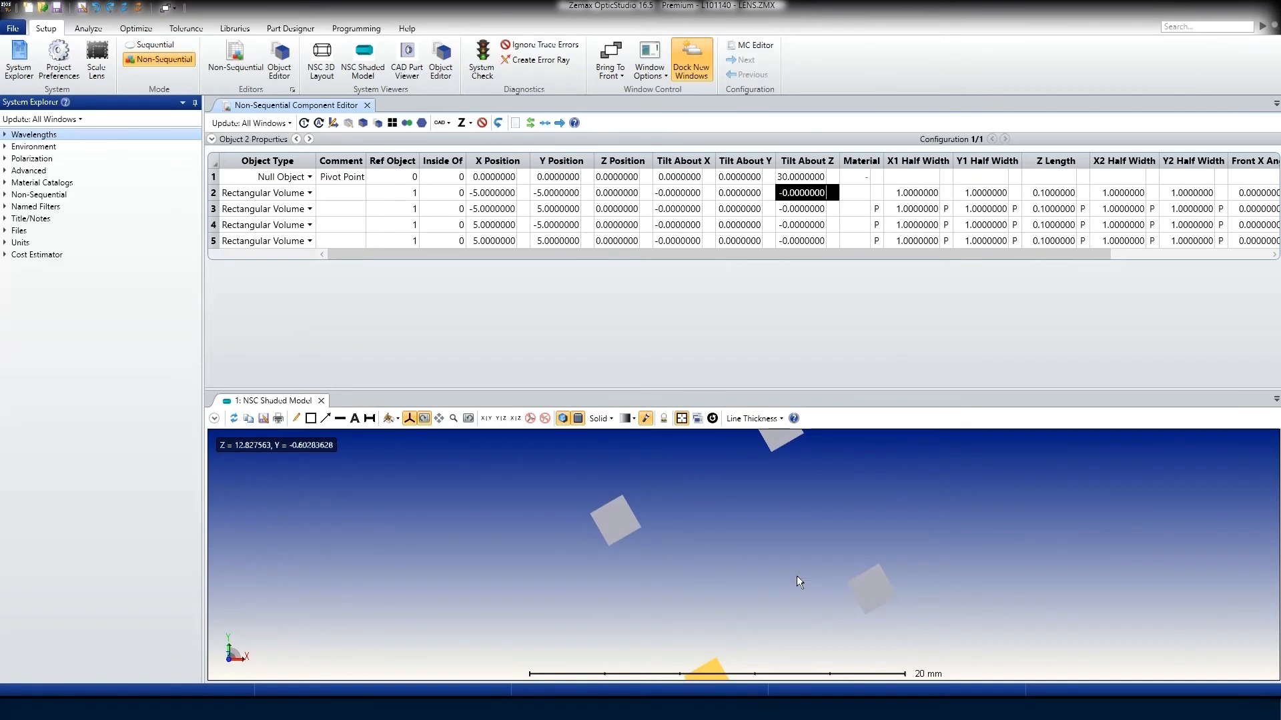
left_click(713, 419)
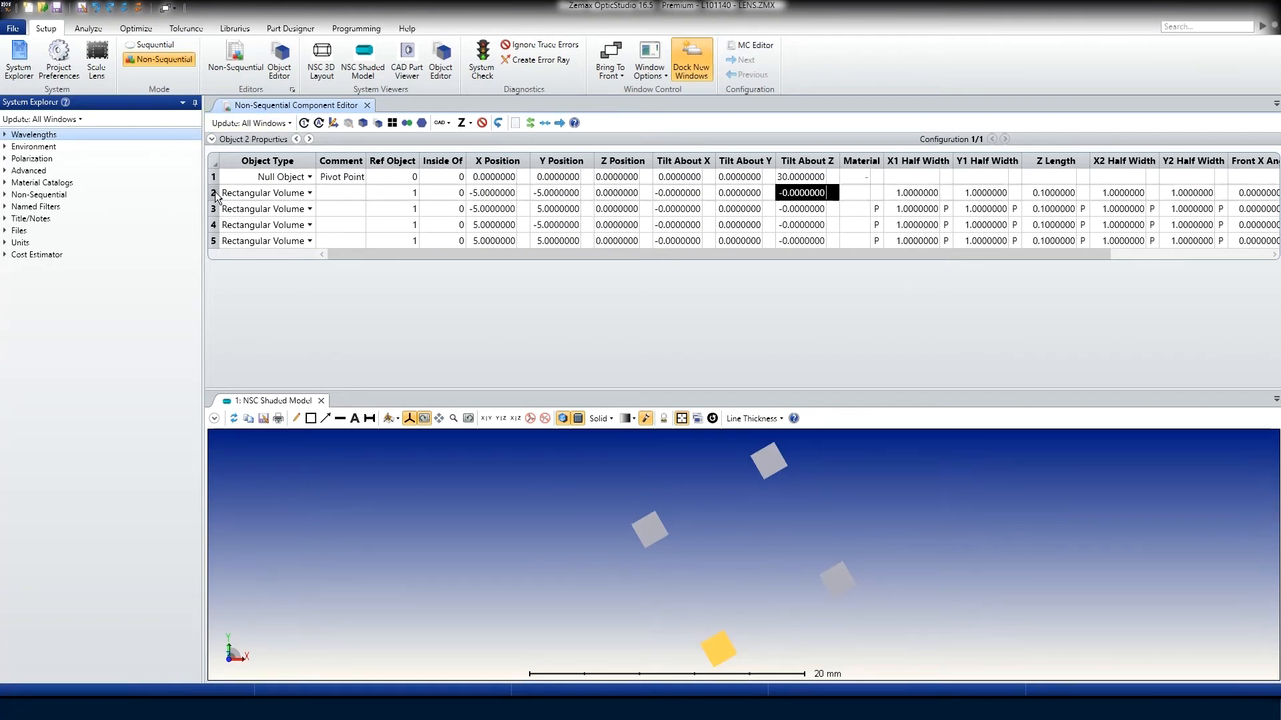
Modify the reference object of objects 2 through 5 from the Pivot Point to Global Coordinates
left_click_drag(216, 193, 222, 242)
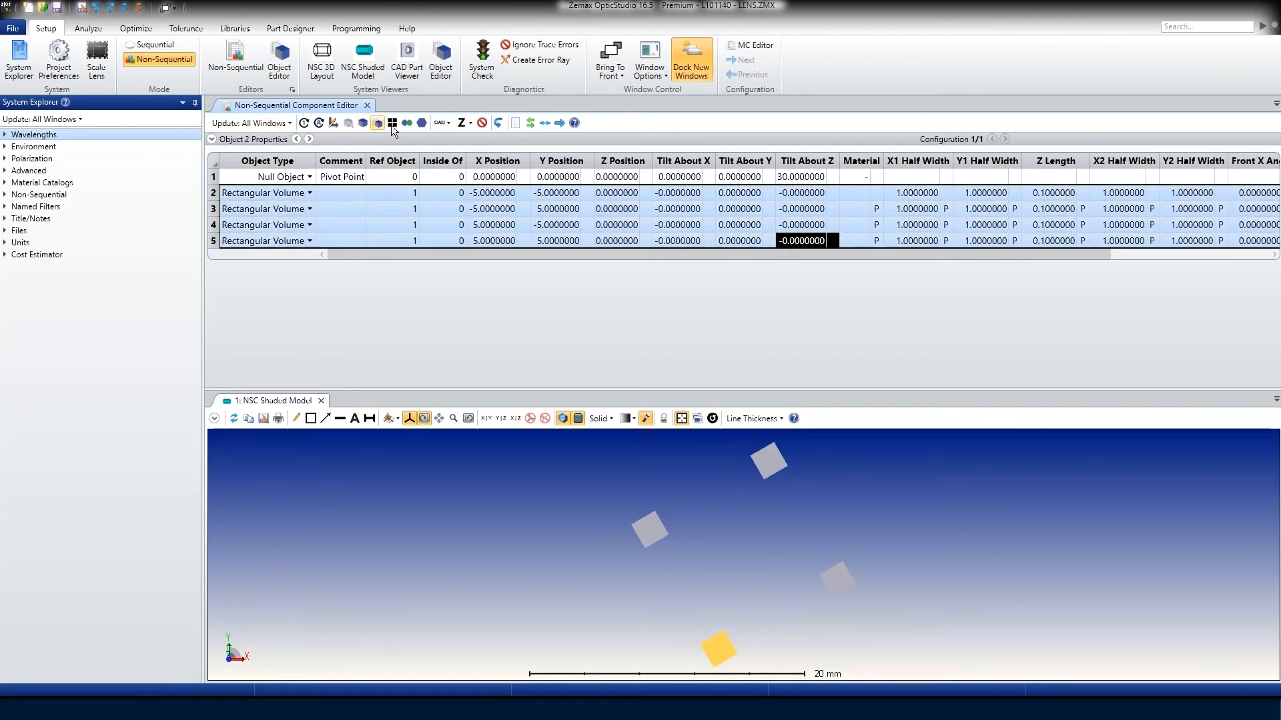
left_click(333, 122)
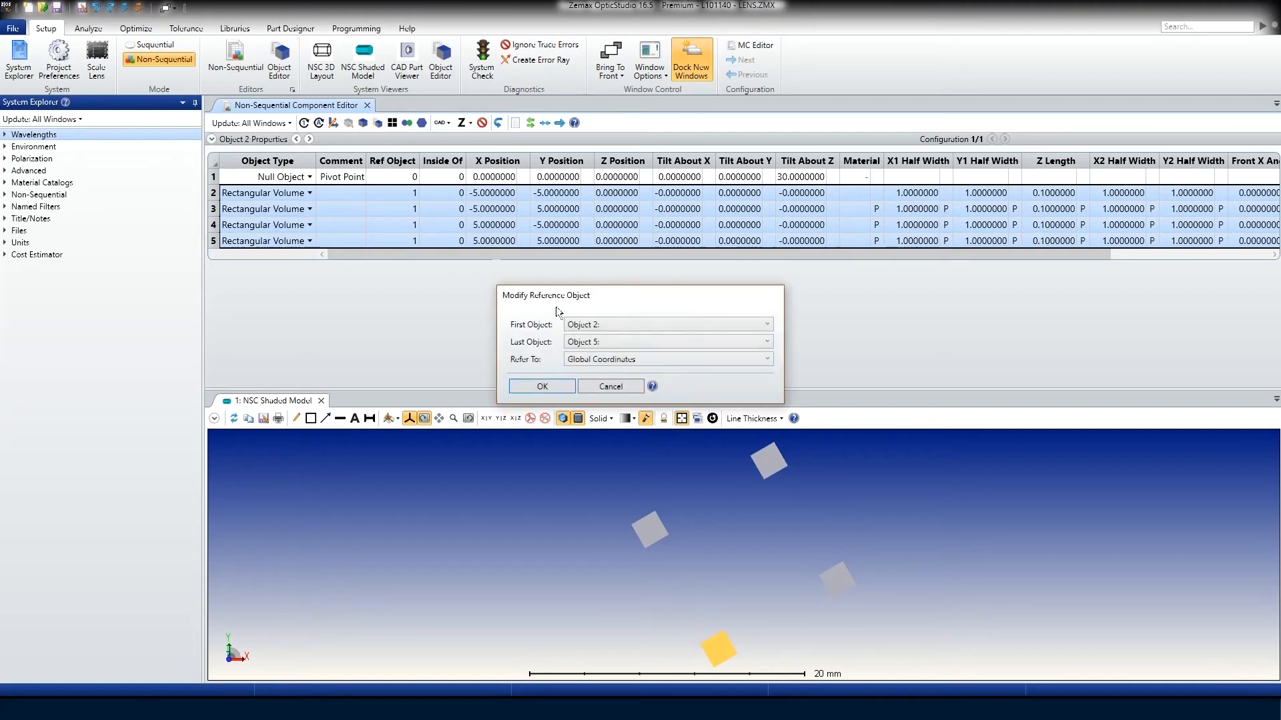
left_click(551, 386)
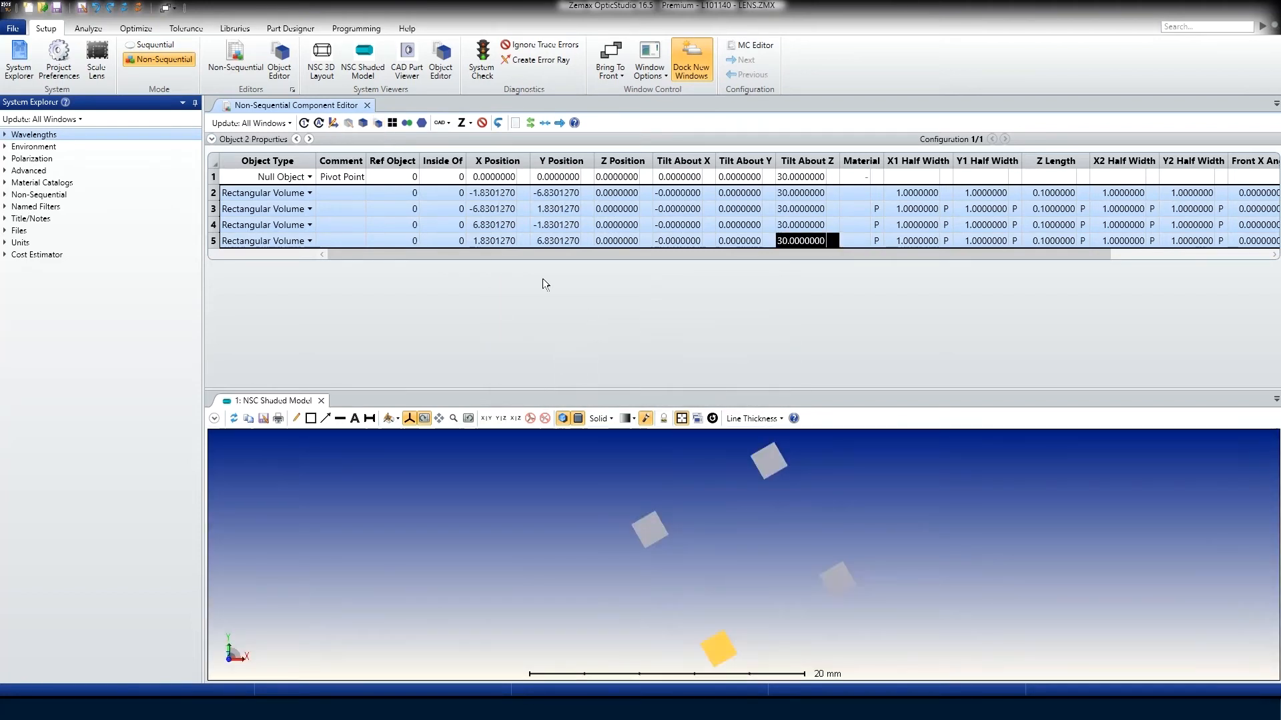
Examine the recalculated X and Y positions and Tilt About Z values of objects 2 through 5
left_click(567, 223)
left_click(569, 241)
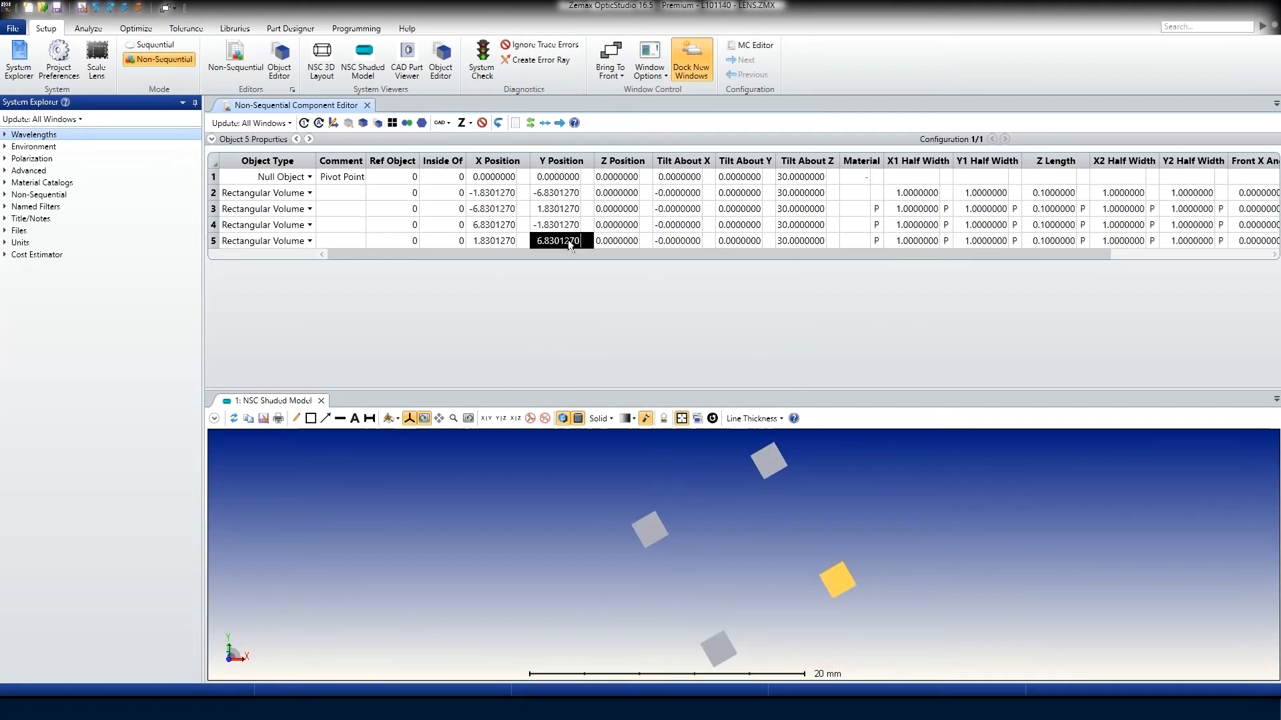
left_click(502, 240)
key("Up")
key("Up")
key("Up")
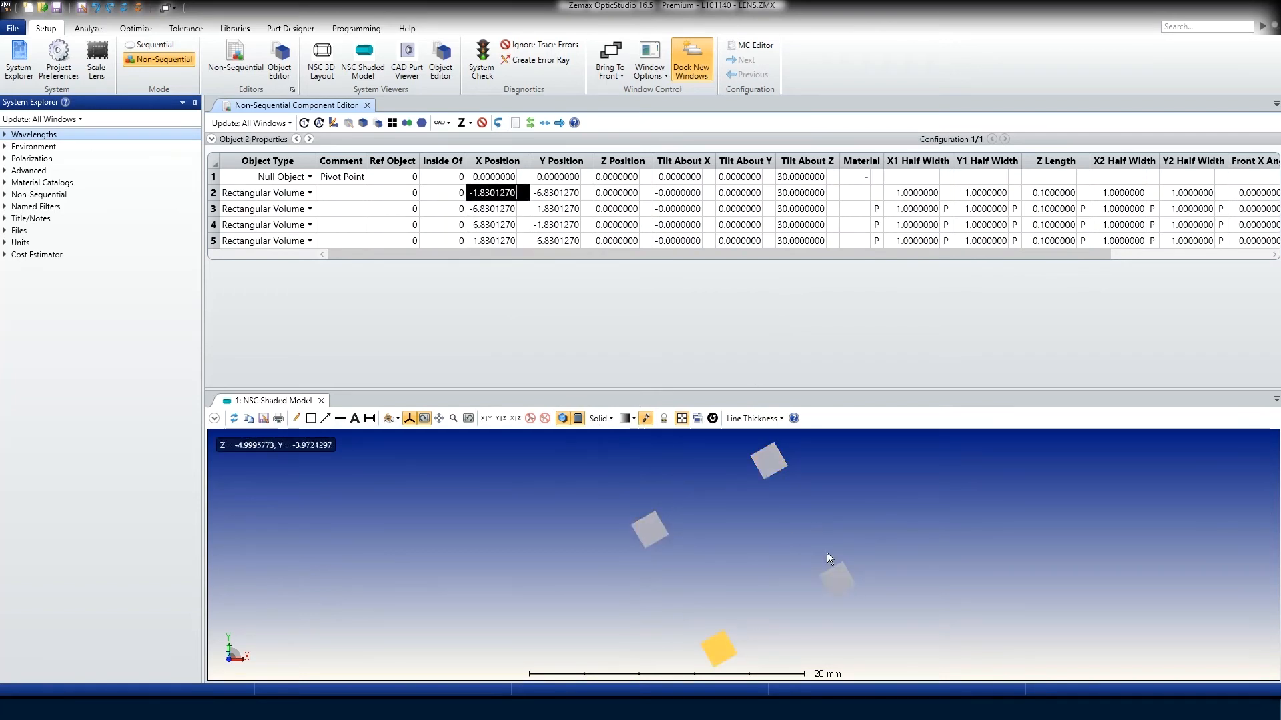
left_click_drag(803, 193, 817, 247)
left_click_drag(493, 192, 490, 244)
left_click_drag(569, 243, 571, 199)
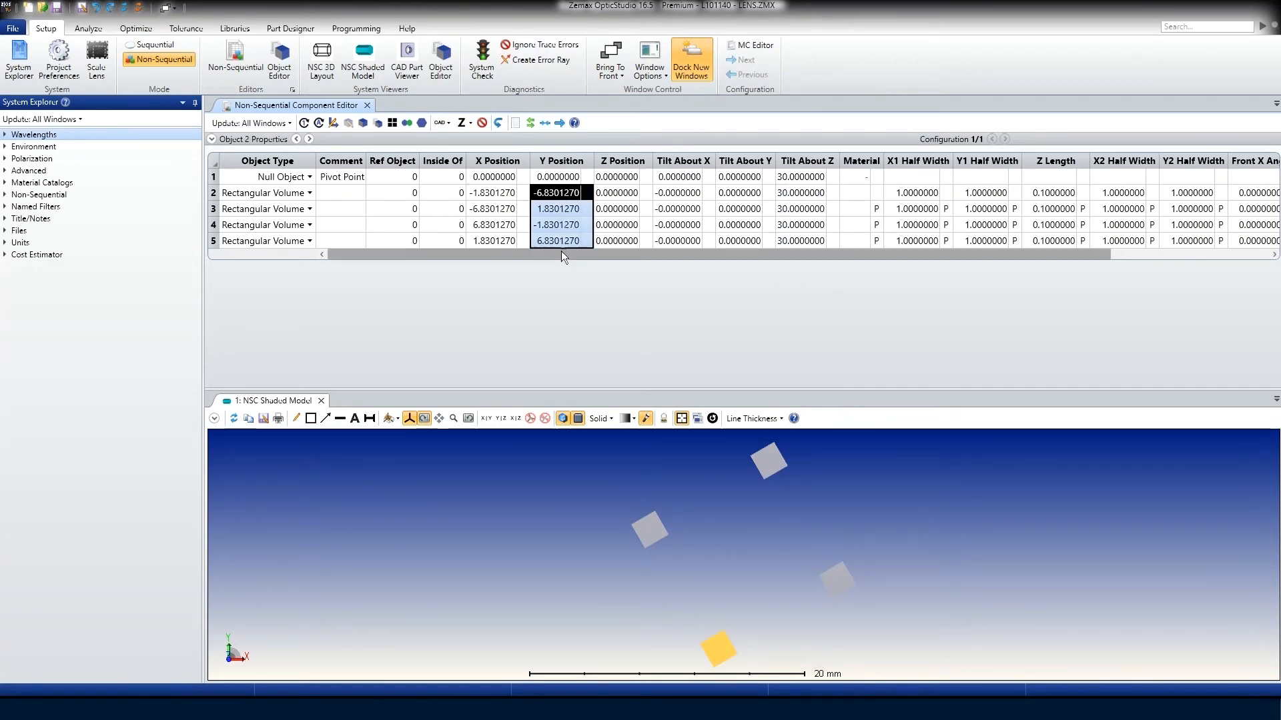
Compare the Pivot Point's position and tilt values with the global positions of objects 2 and 5
left_click(572, 178)
left_click(611, 178)
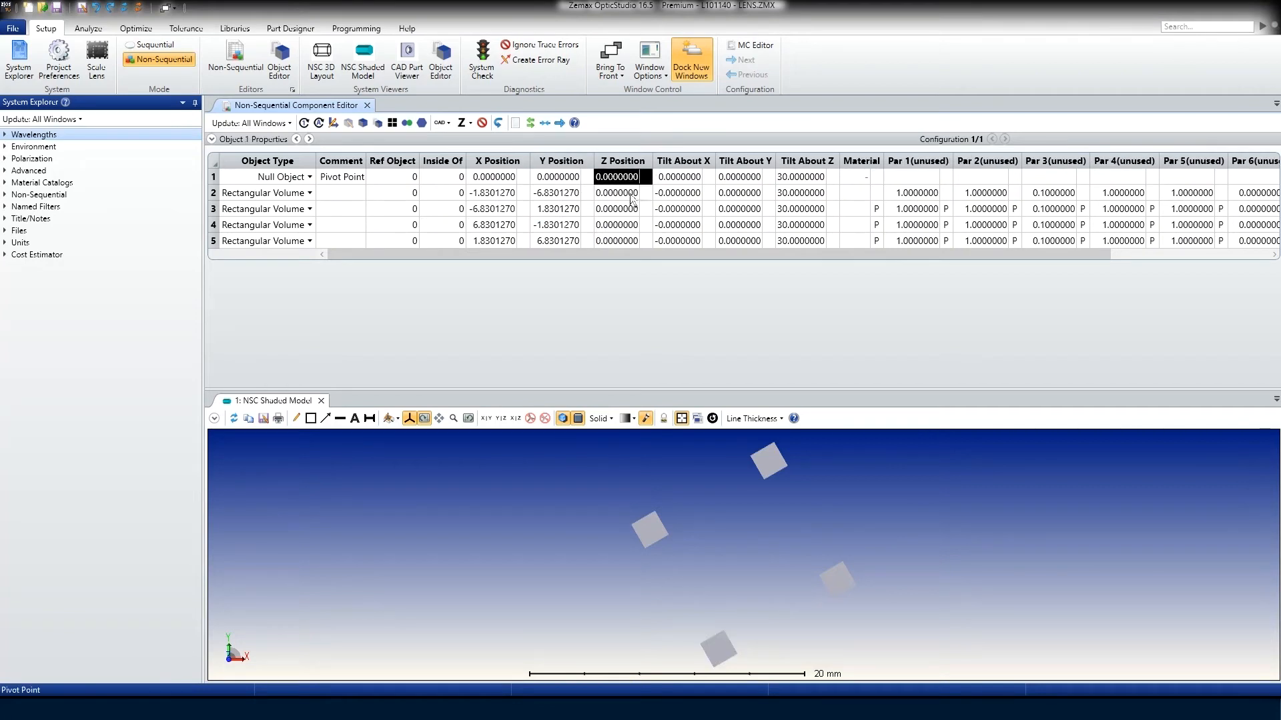
left_click(687, 181)
left_click(742, 182)
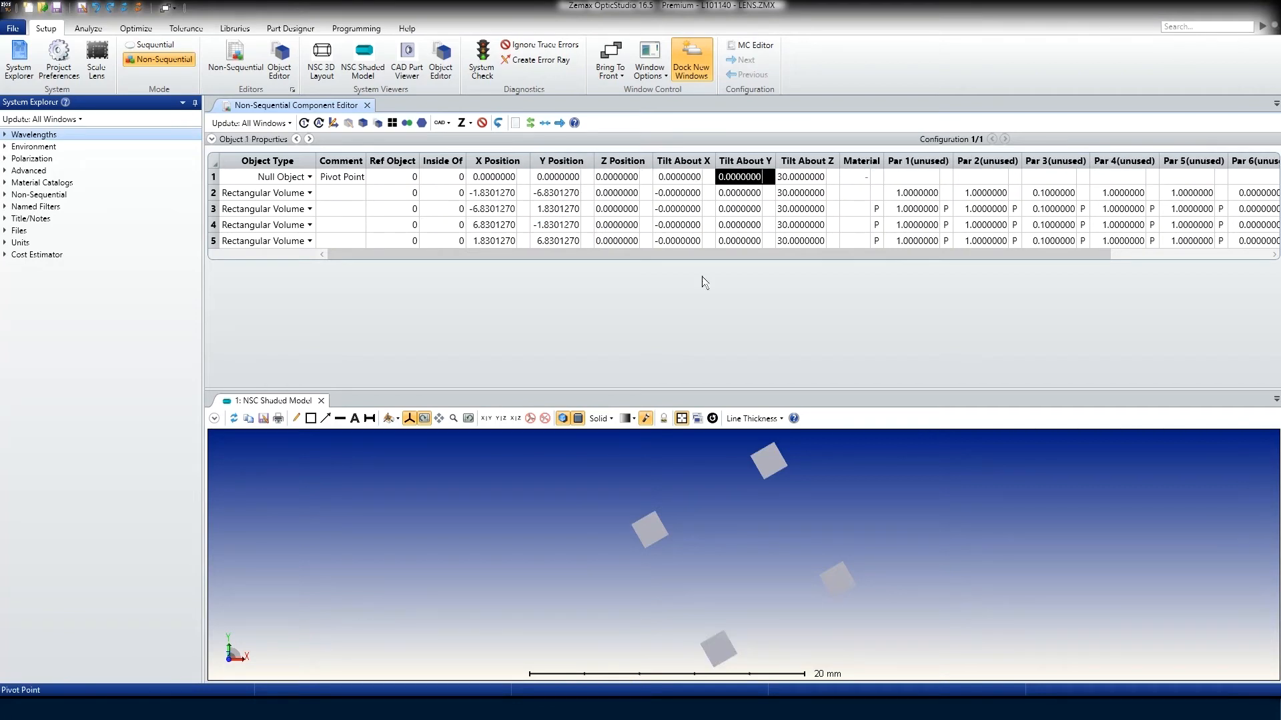
left_click(494, 195)
left_click(572, 195)
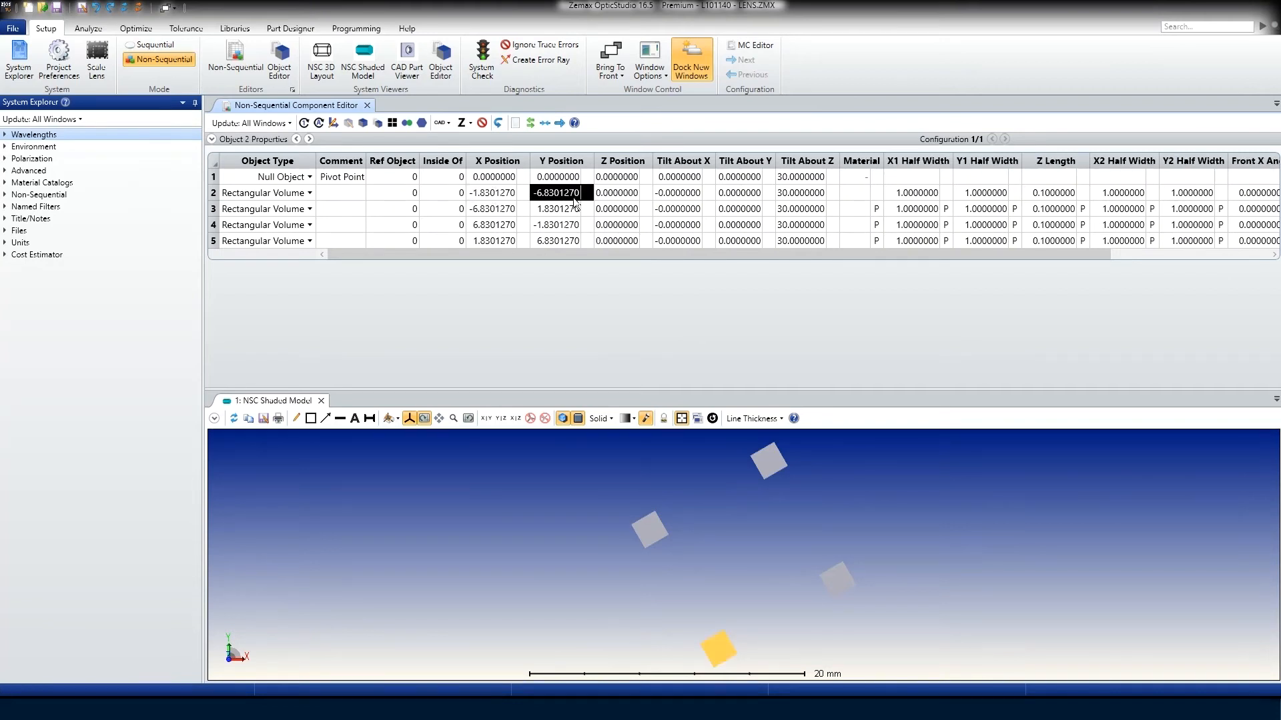
left_click(576, 241)
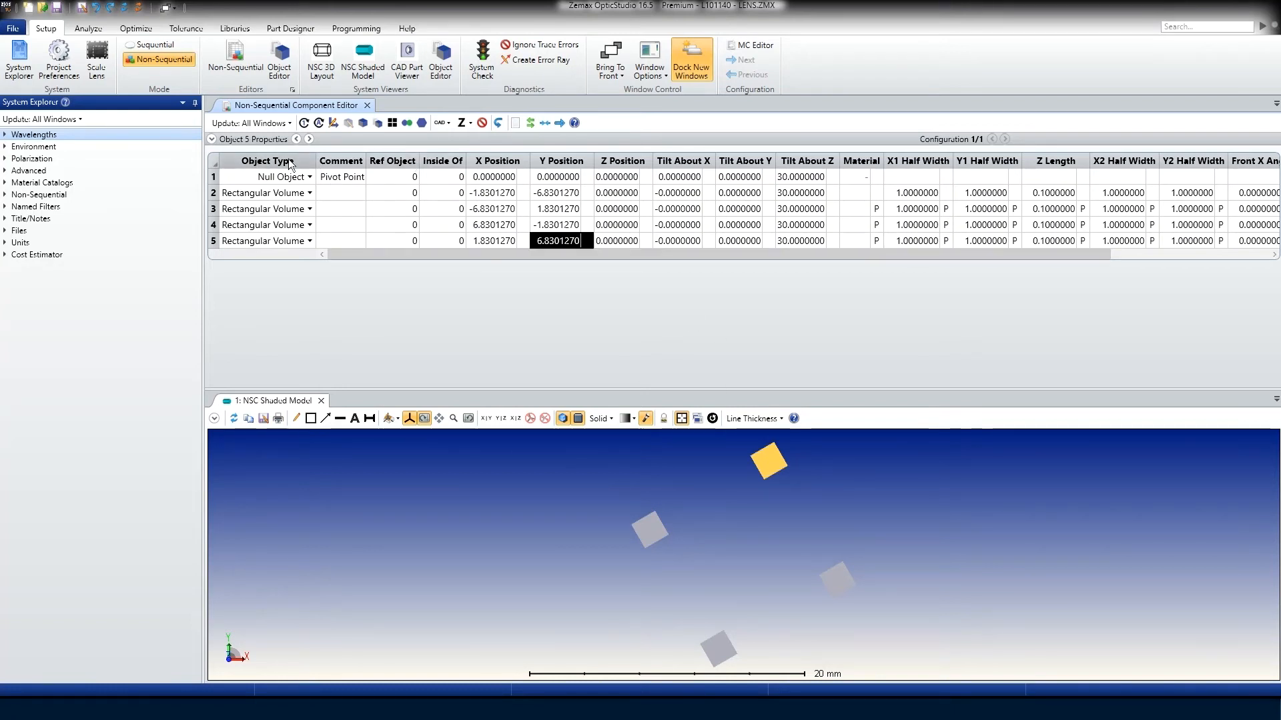
Delete the Pivot Point null object from the Non-Sequential Component Editor, leaving the four rectangular volumes
left_click(227, 178)
left_click(213, 178)
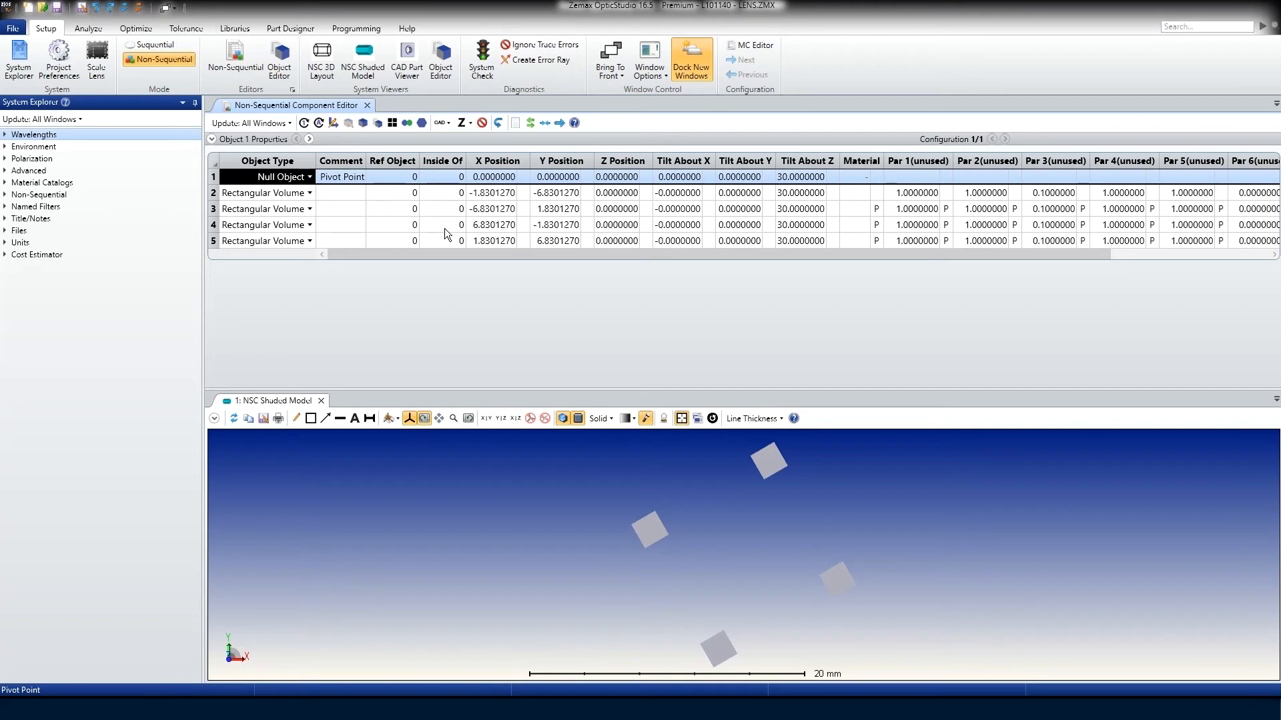
key("Delete")
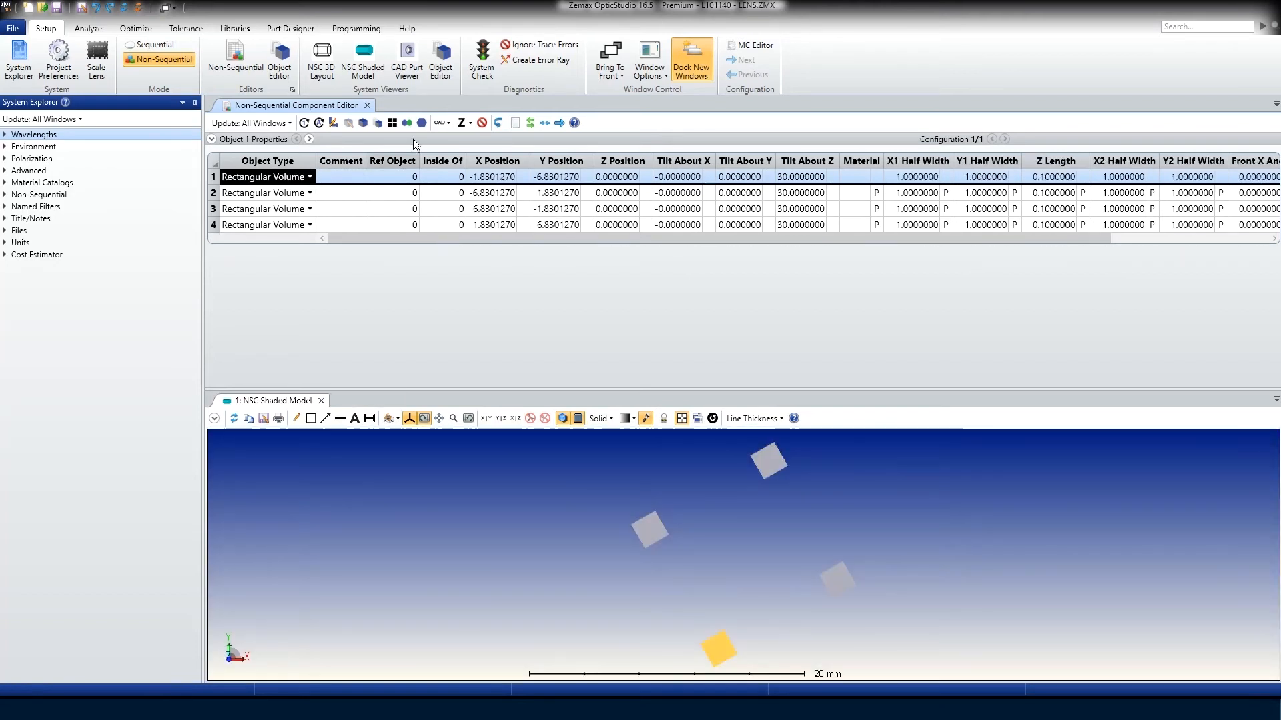
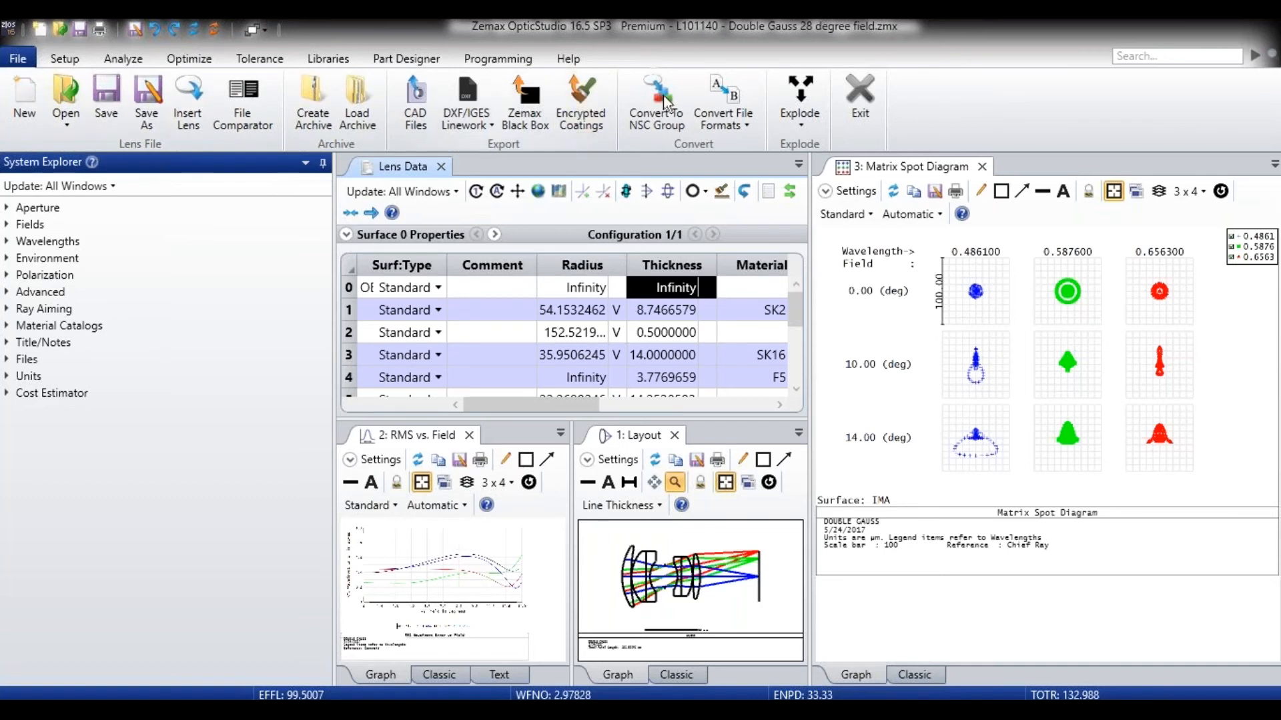
Convert the Double Gauss 28 degree field lens to non-sequential mode with sources and detectors added, saving it as a new system
left_click(673, 105)
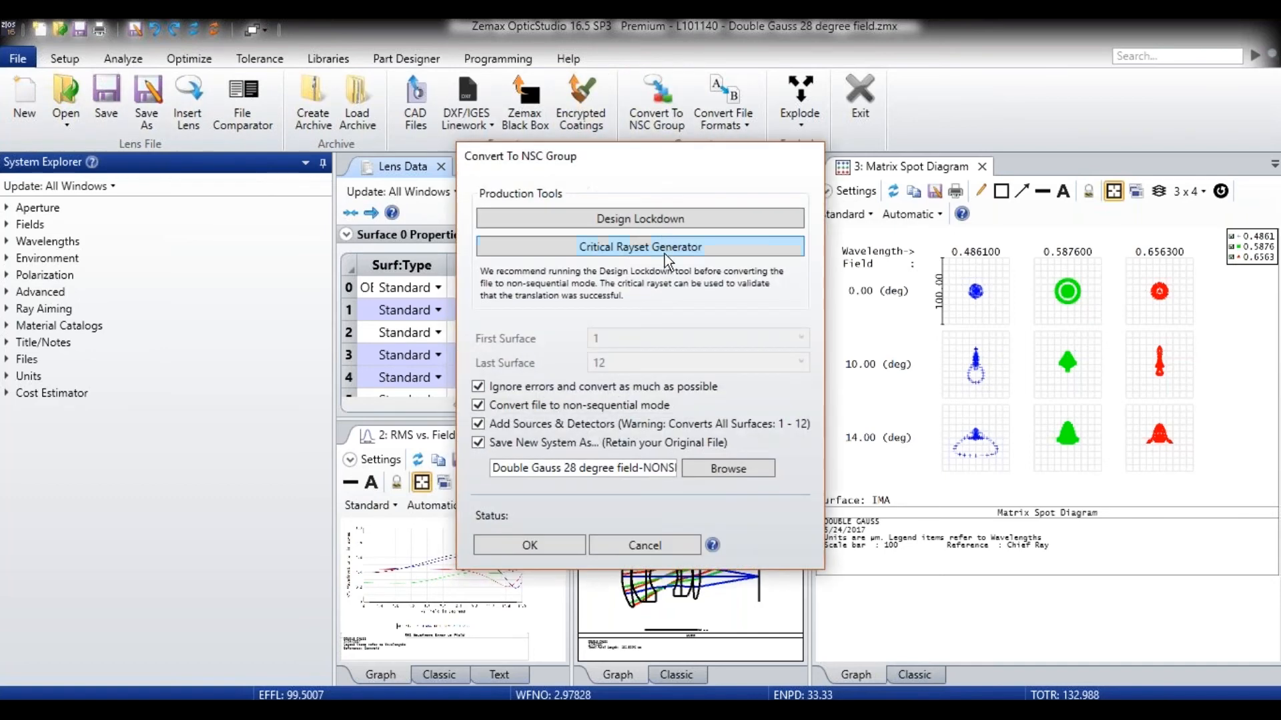
left_click(559, 546)
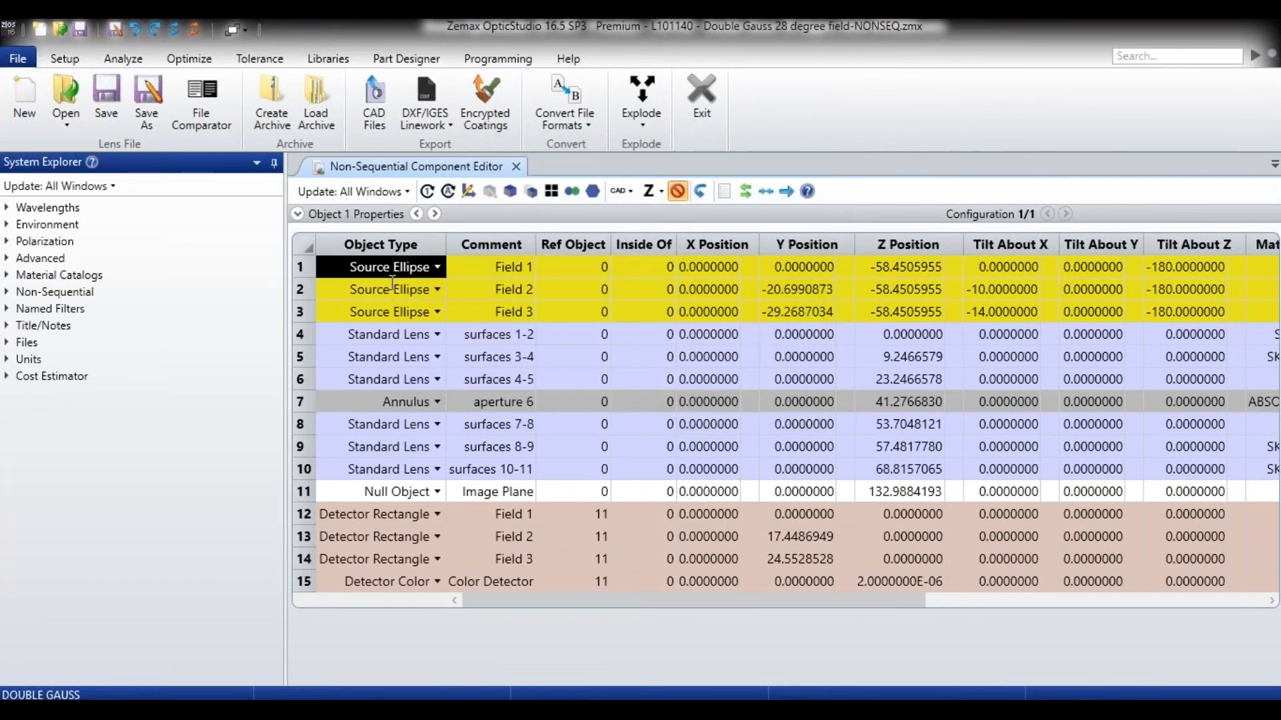
Examine the comments and reference objects of the three Source Ellipse objects generated for Fields 1 to 3
left_click(505, 270)
left_click(506, 291)
left_click(516, 311)
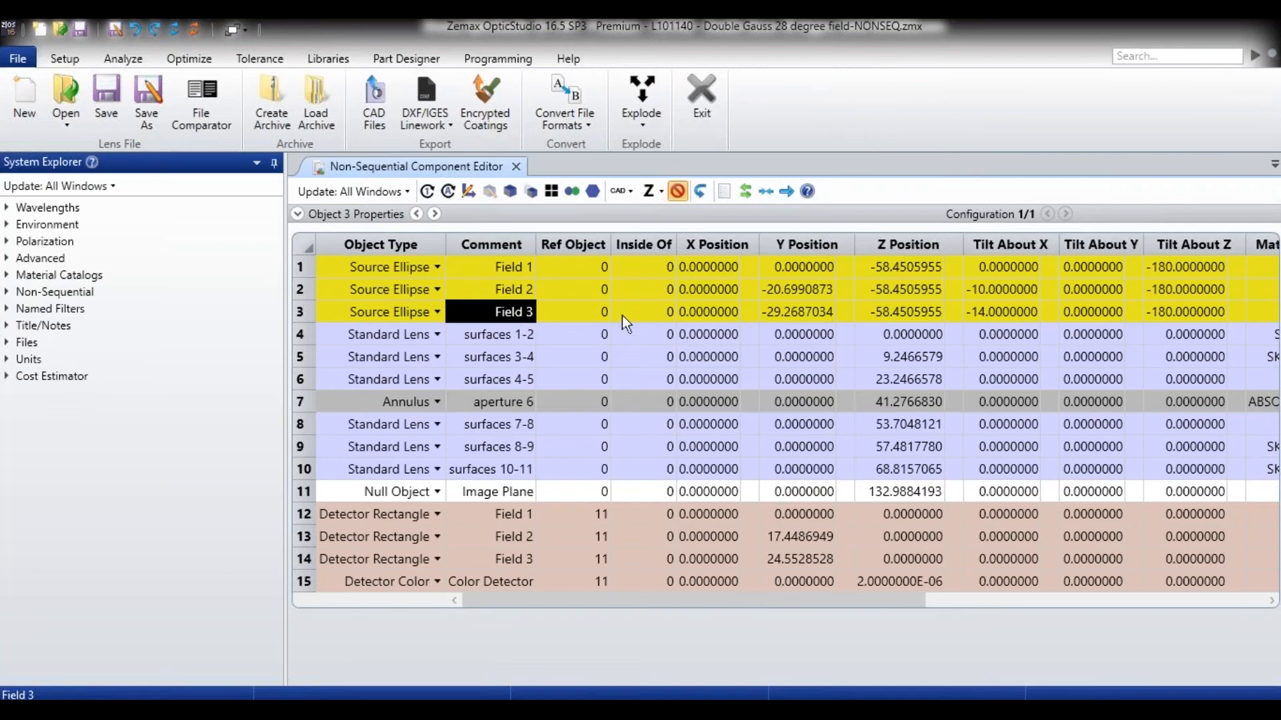
left_click(579, 270)
left_click(583, 295)
left_click(585, 319)
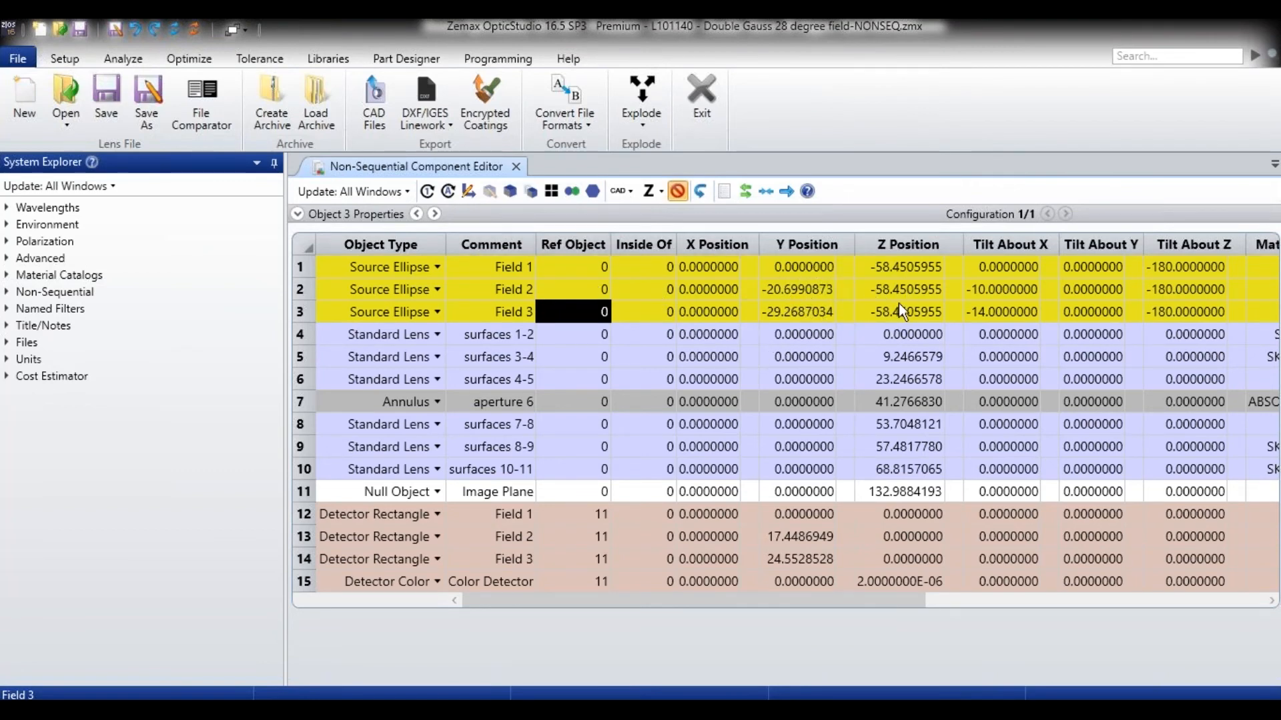
left_click(511, 262)
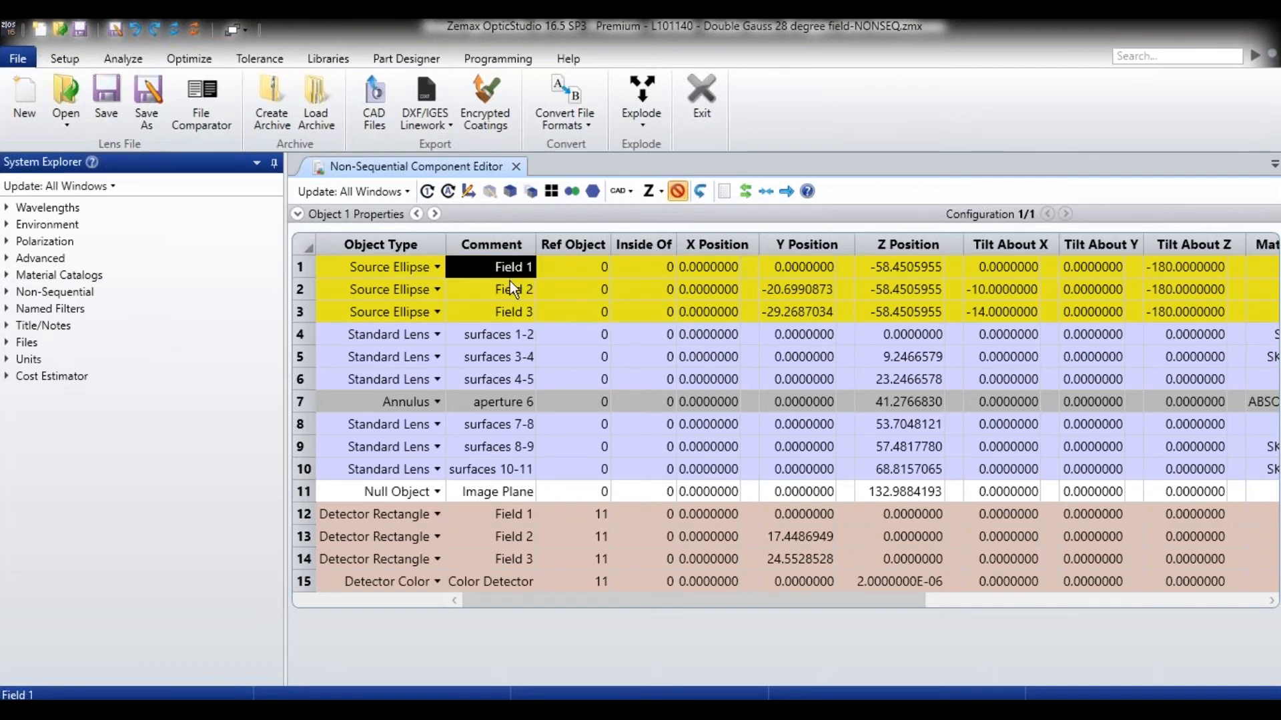
left_click(510, 283)
left_click(507, 311)
left_click(586, 314)
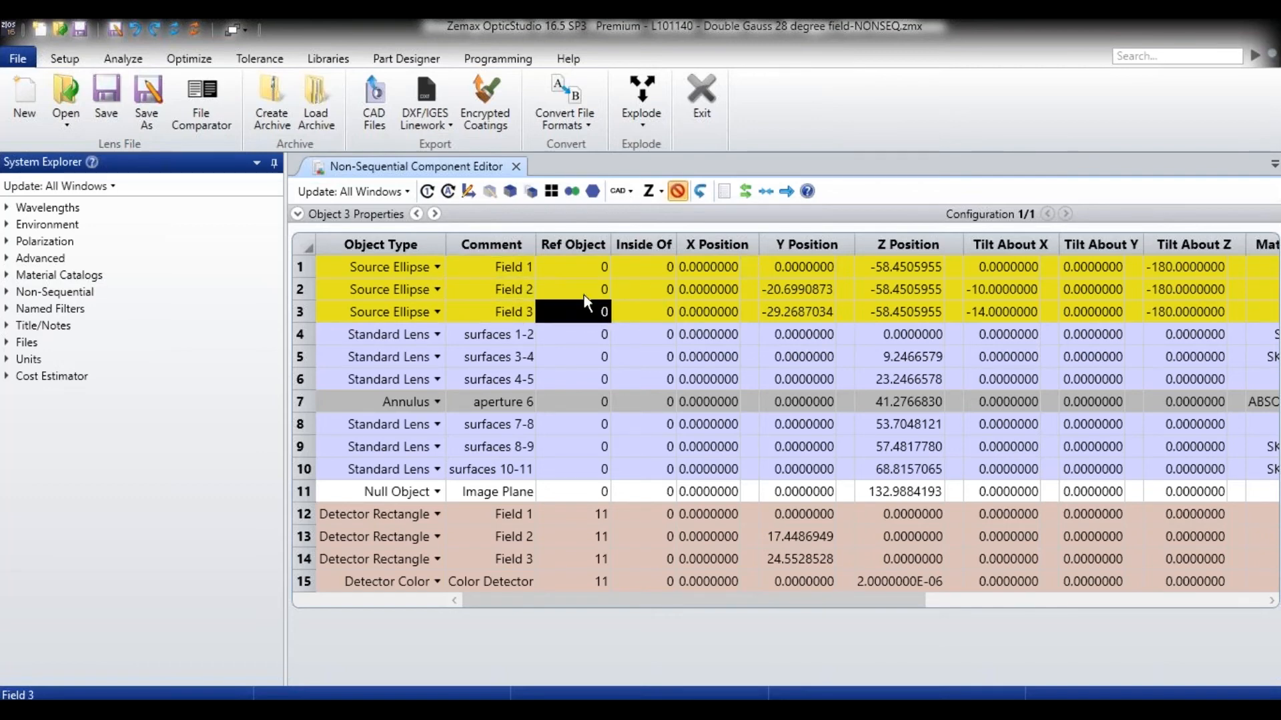
left_click(583, 295)
left_click(591, 271)
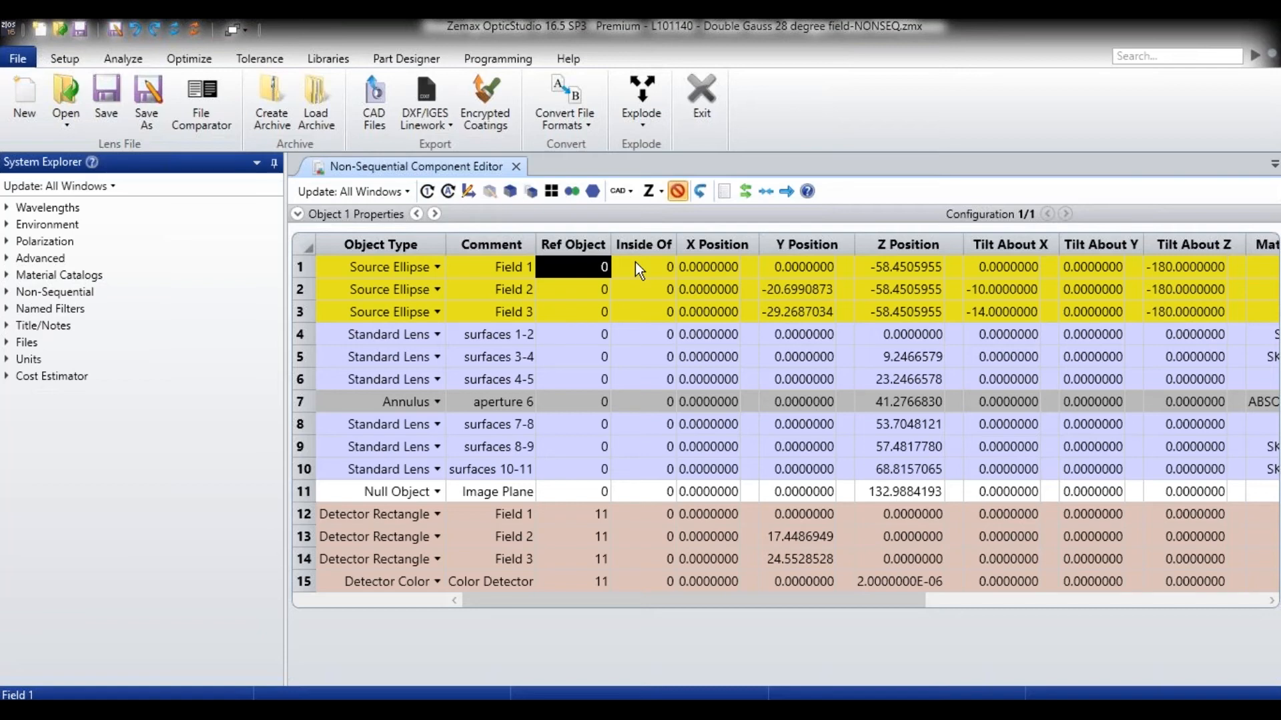
Open the Scanning Mirror with Tools file from the There's a Tool for That folder in Samples
left_click(61, 28)
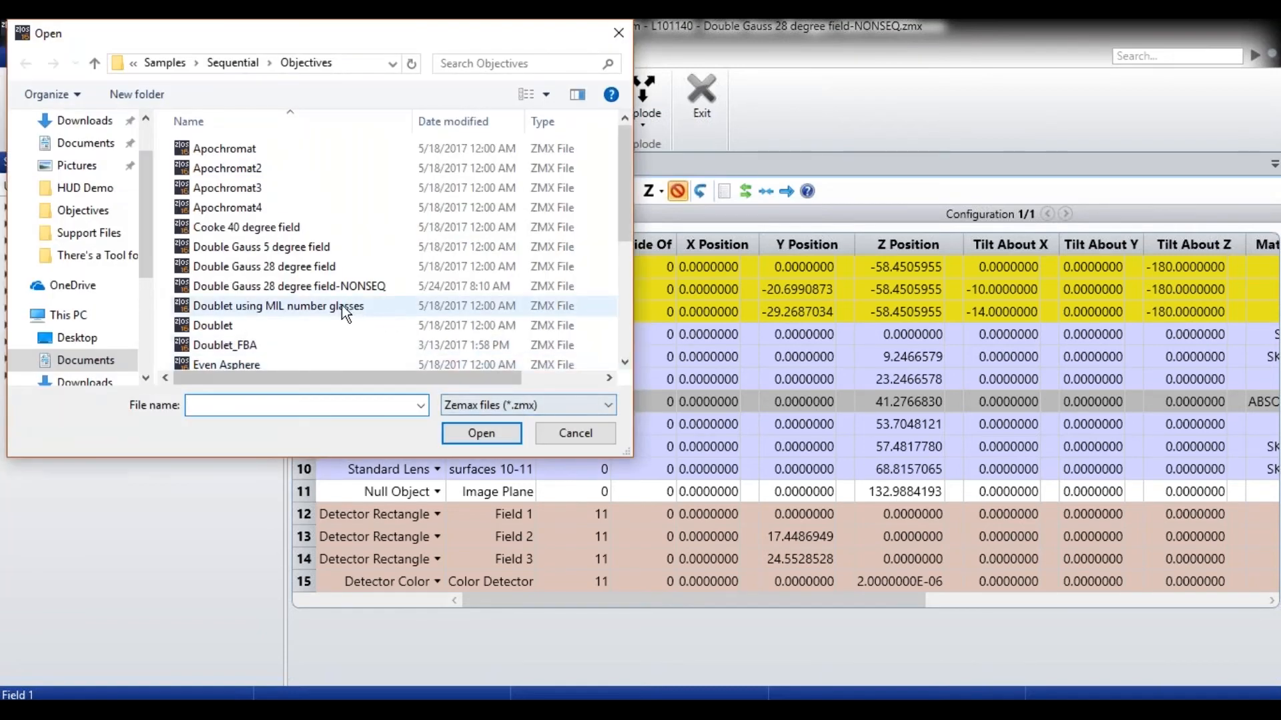
left_click(178, 62)
scroll(241, 235, "down", 4)
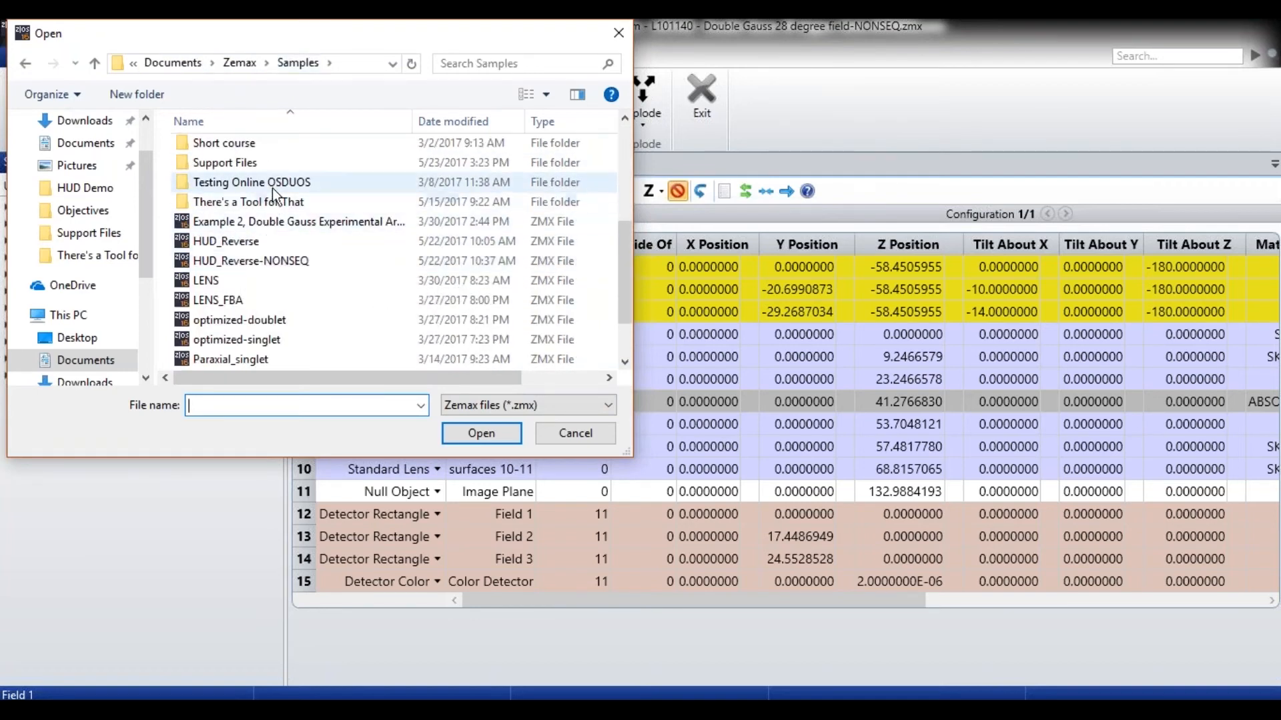
double_click(254, 201)
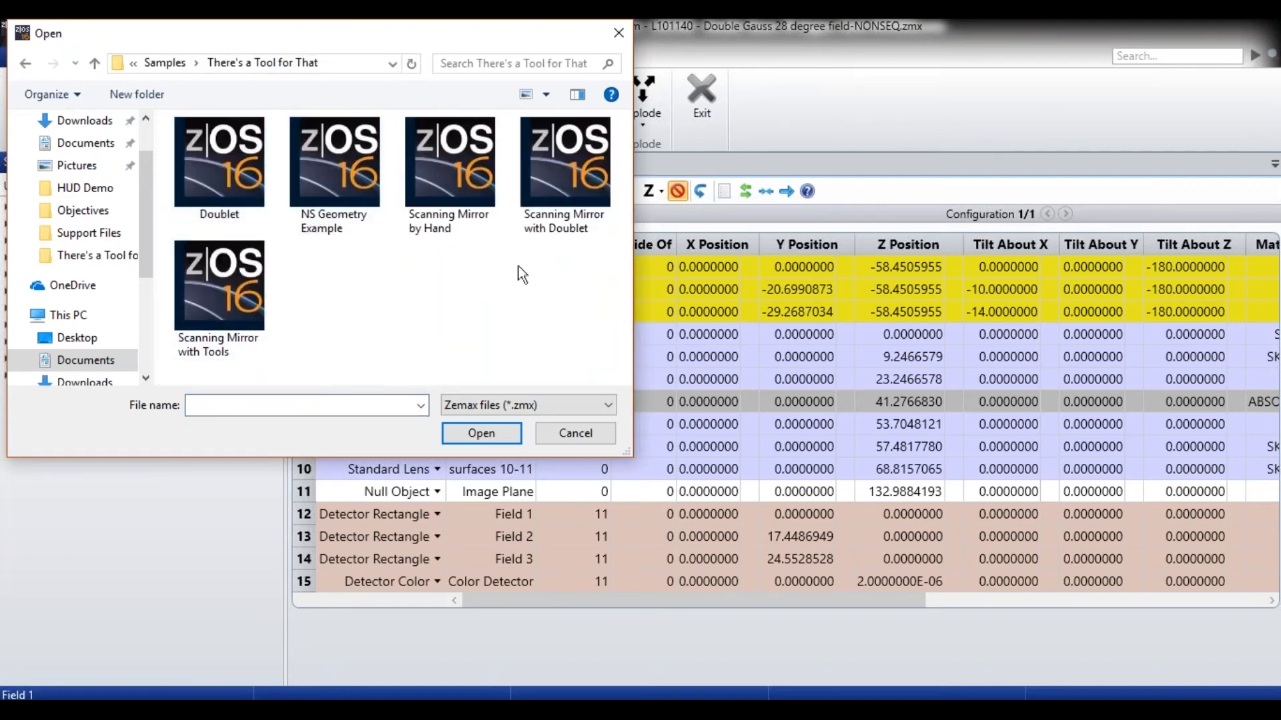
left_click(265, 291)
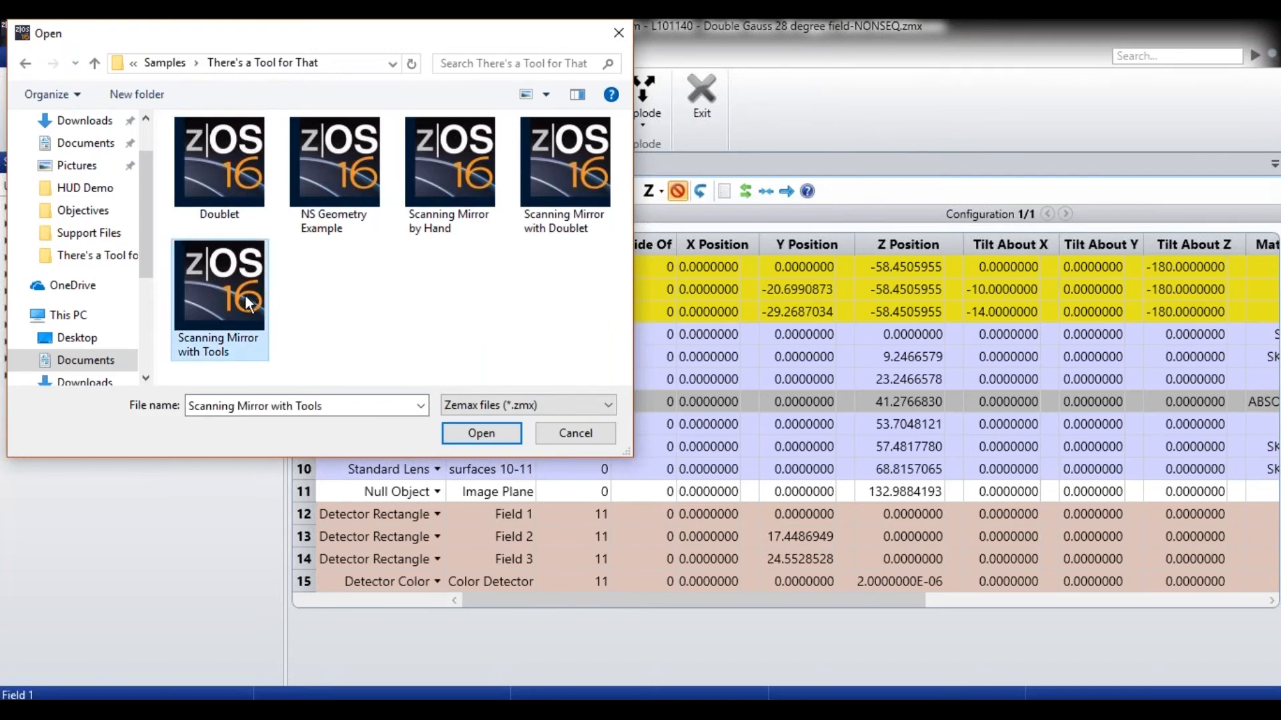
left_click(496, 431)
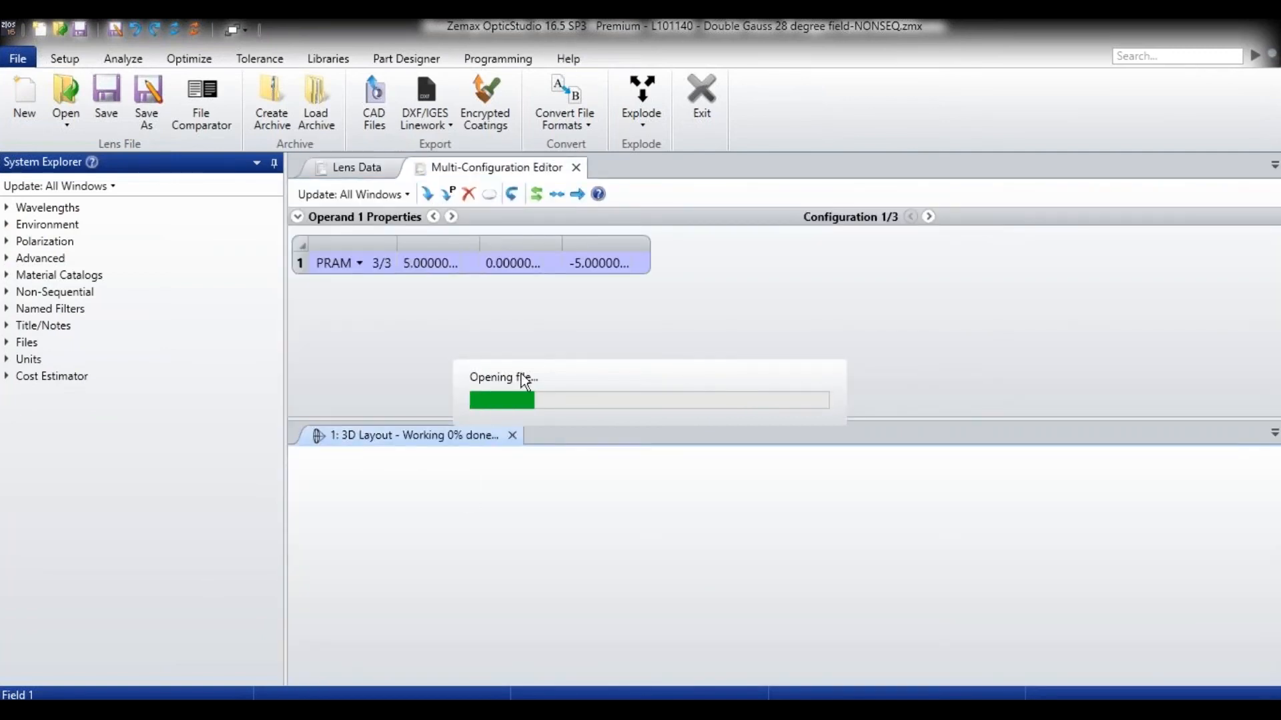
Insert a standard surface before the Front of lens surface in the Lens Data and set its thickness to -10
left_click(360, 169)
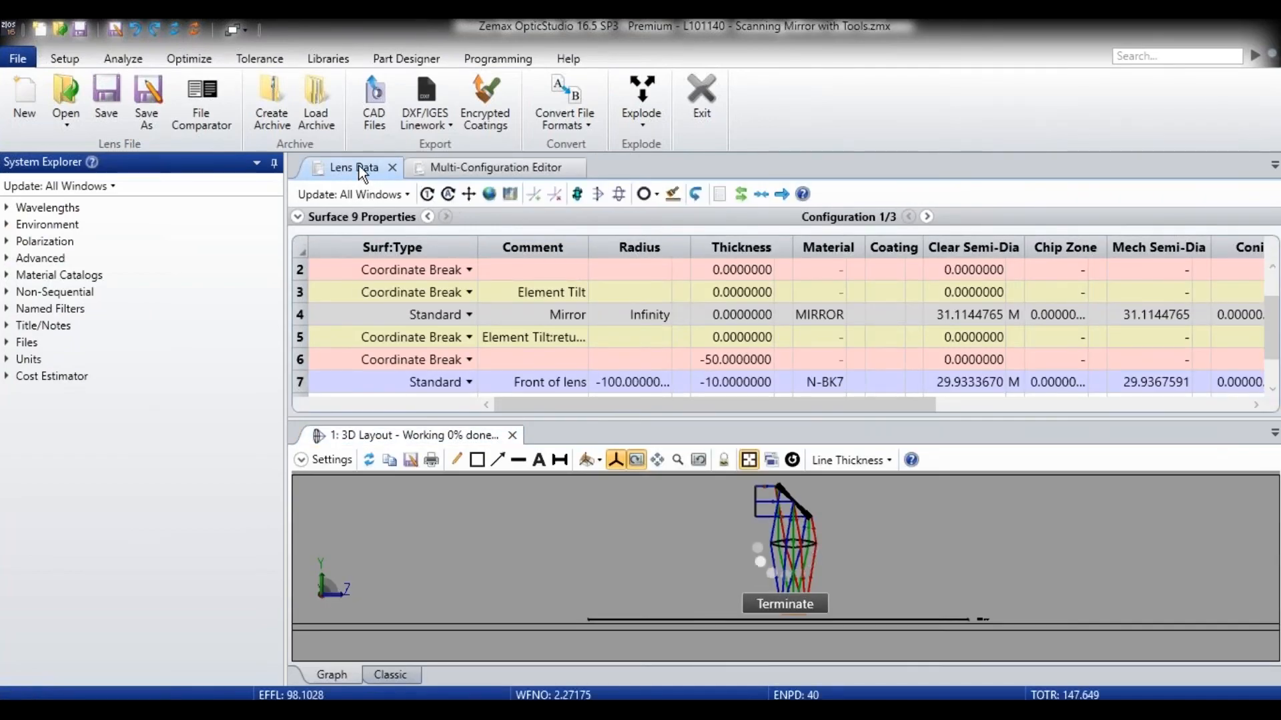
scroll(544, 342, "down", 1)
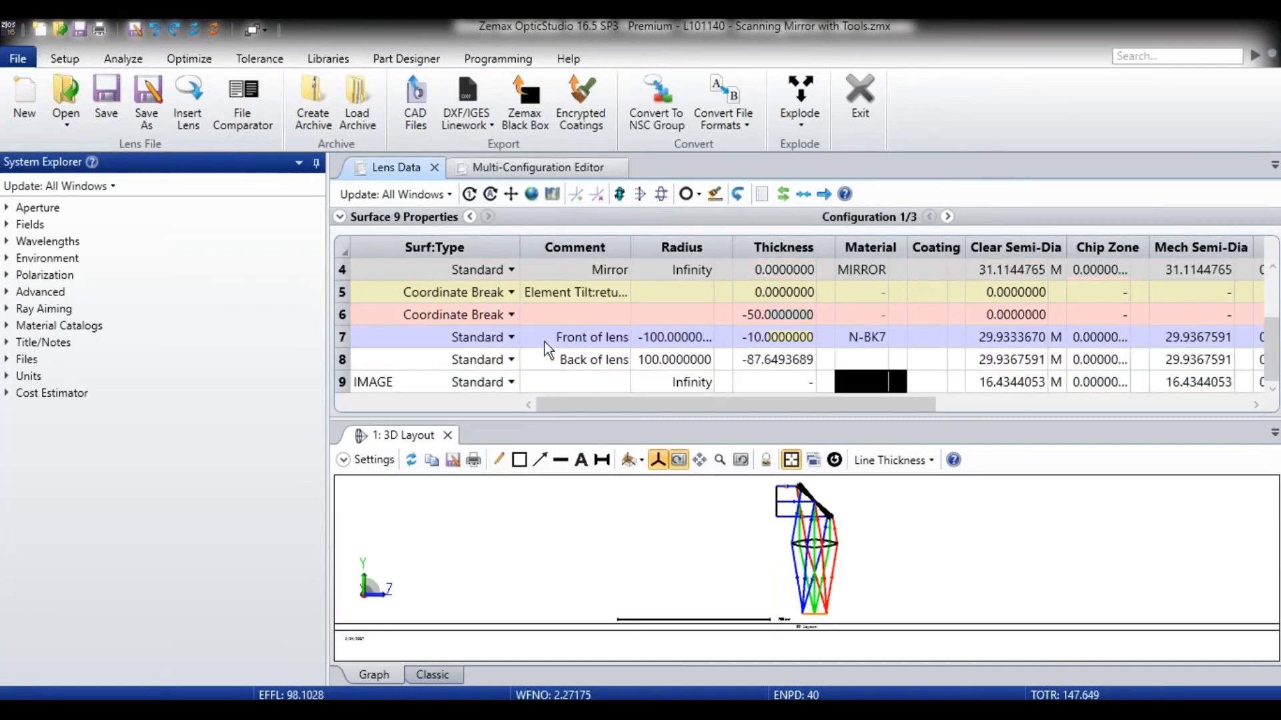
left_click(418, 342)
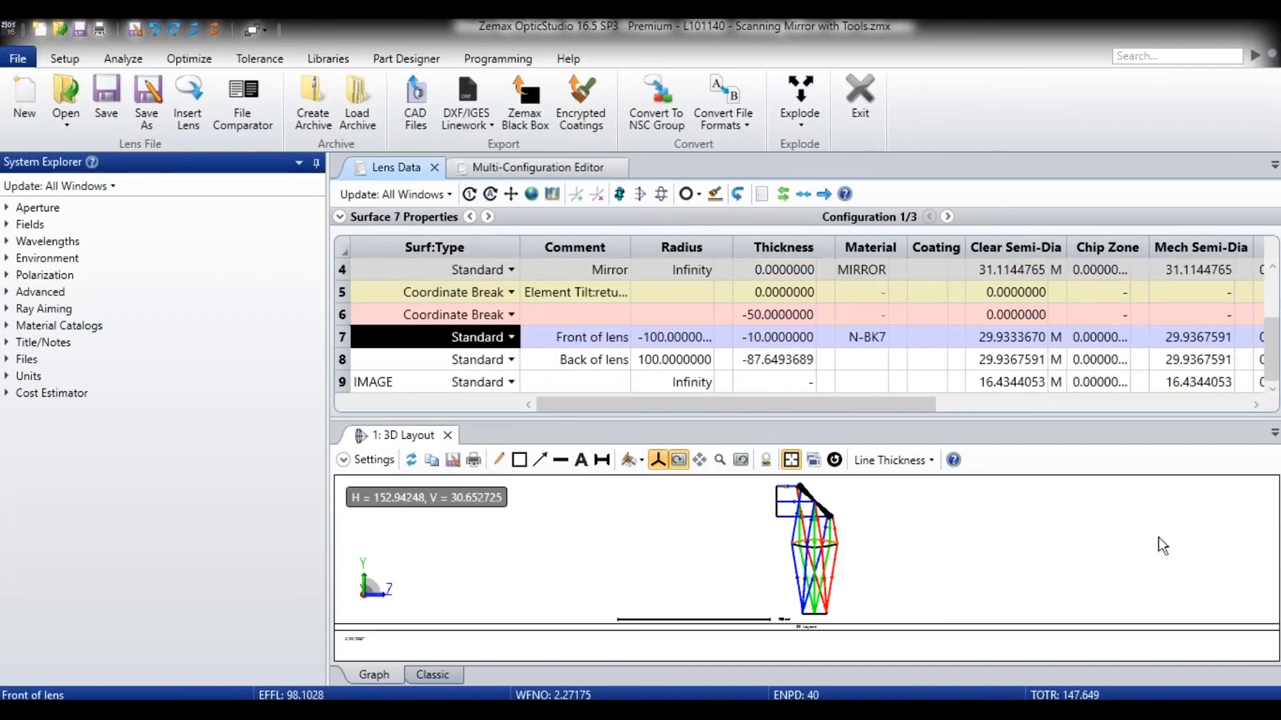
key("Insert")
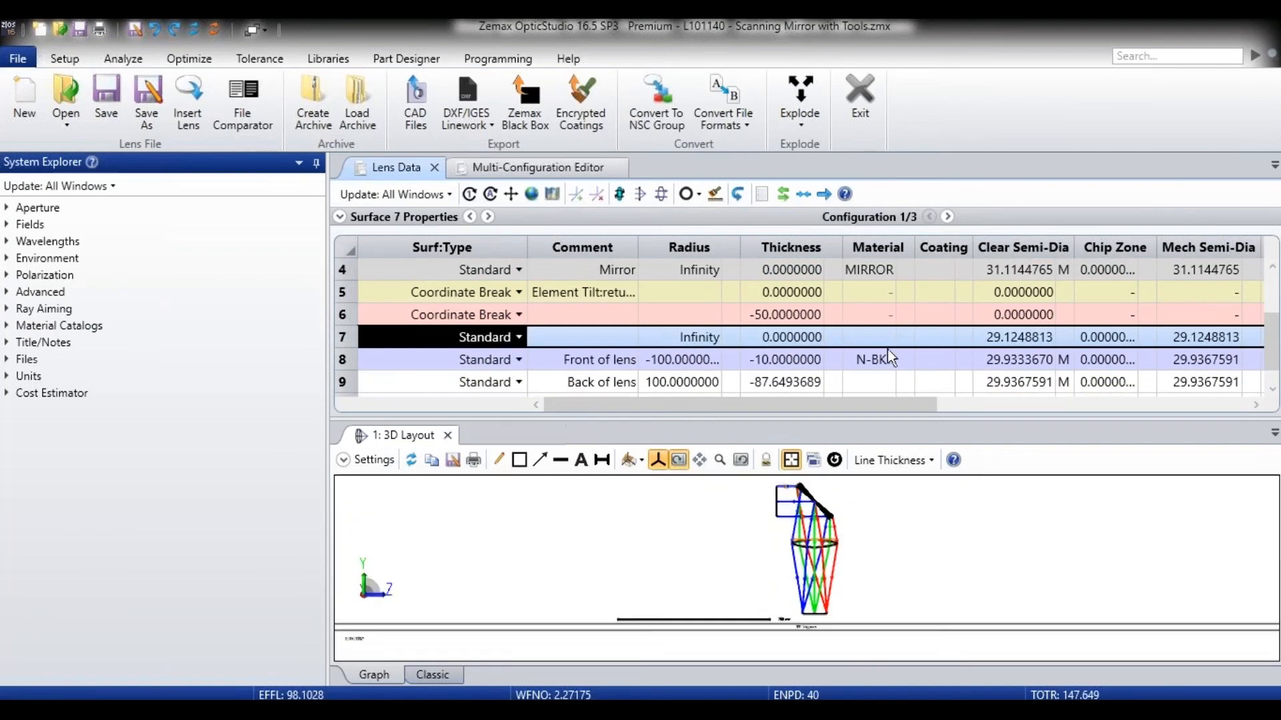
left_click(709, 336)
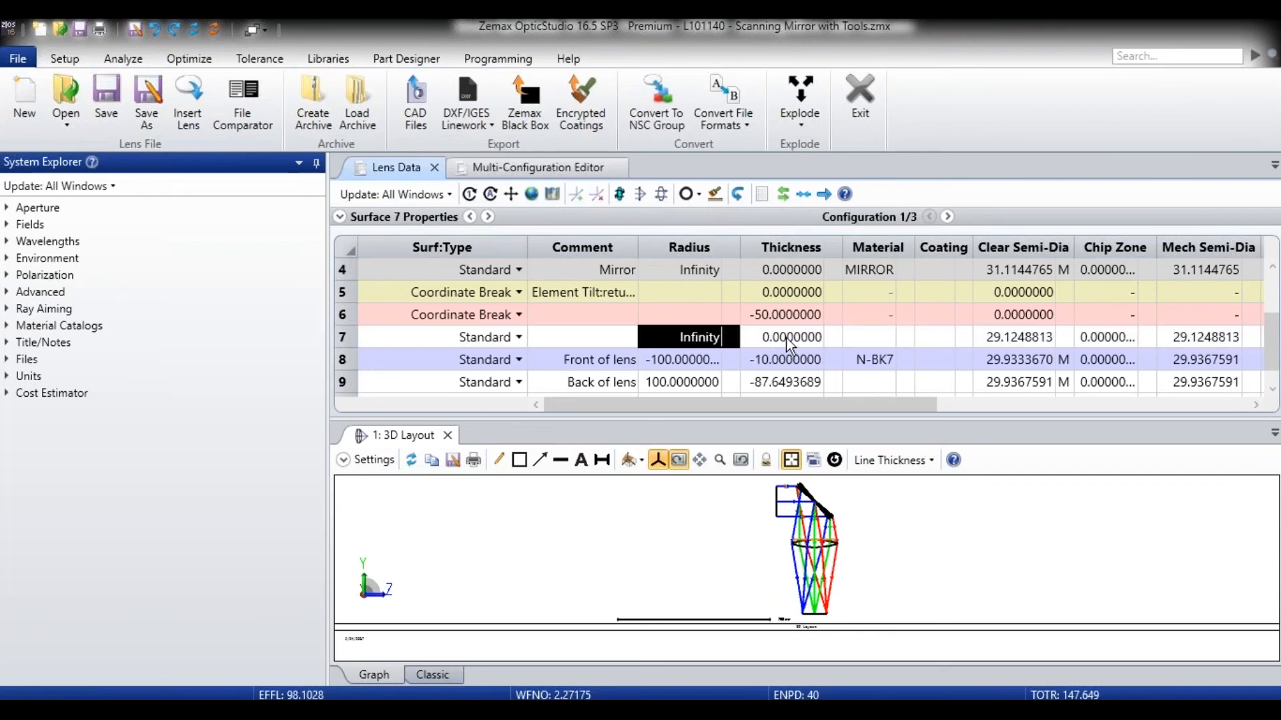
double_click(792, 337)
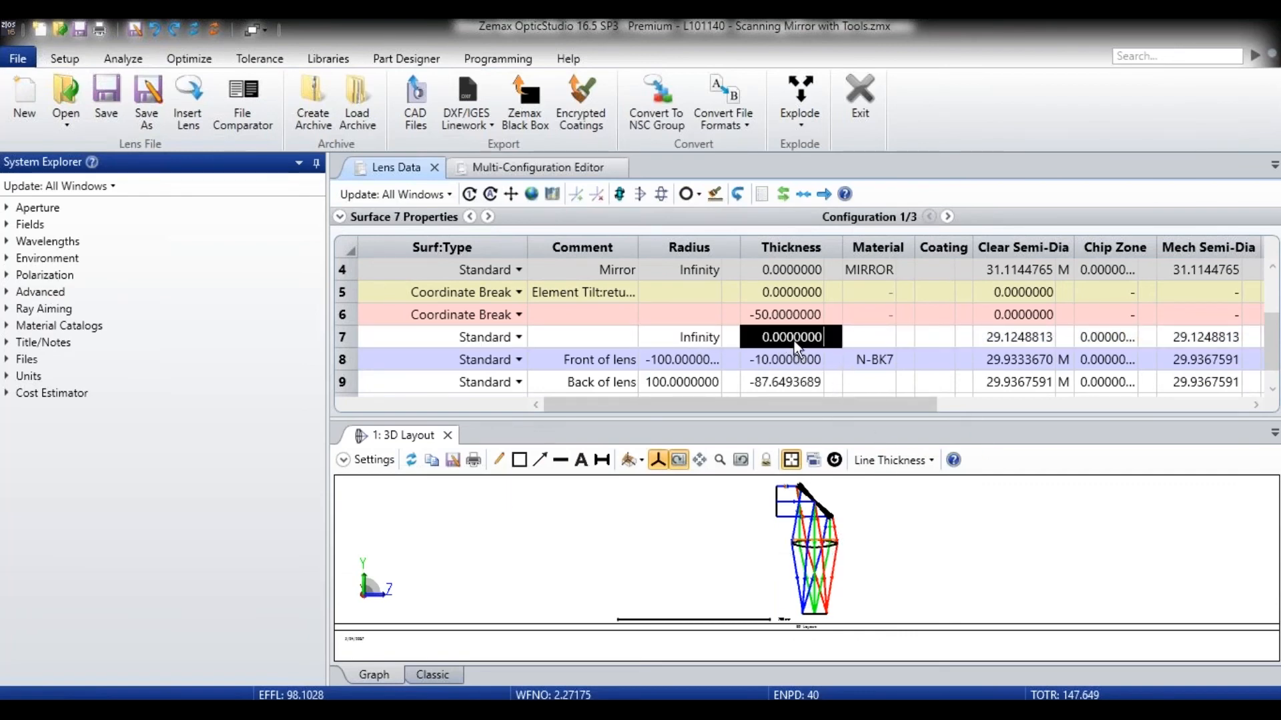
type("-")
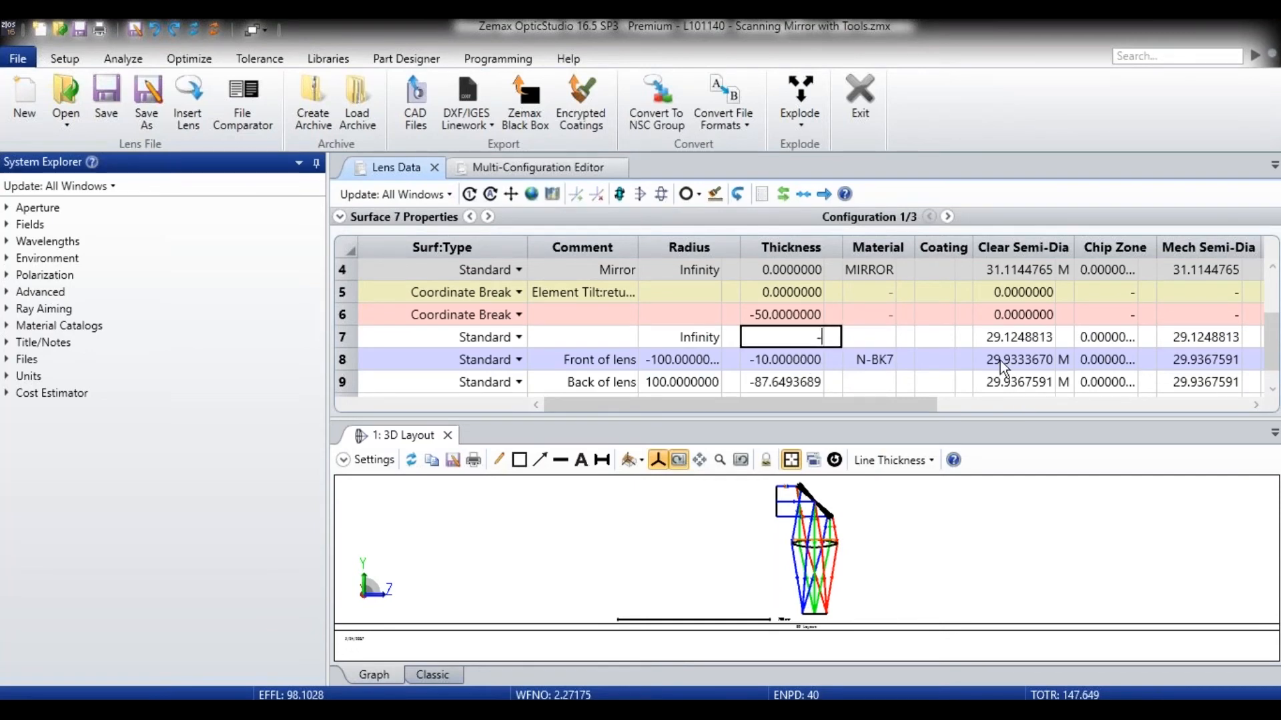
type("10")
key("Return")
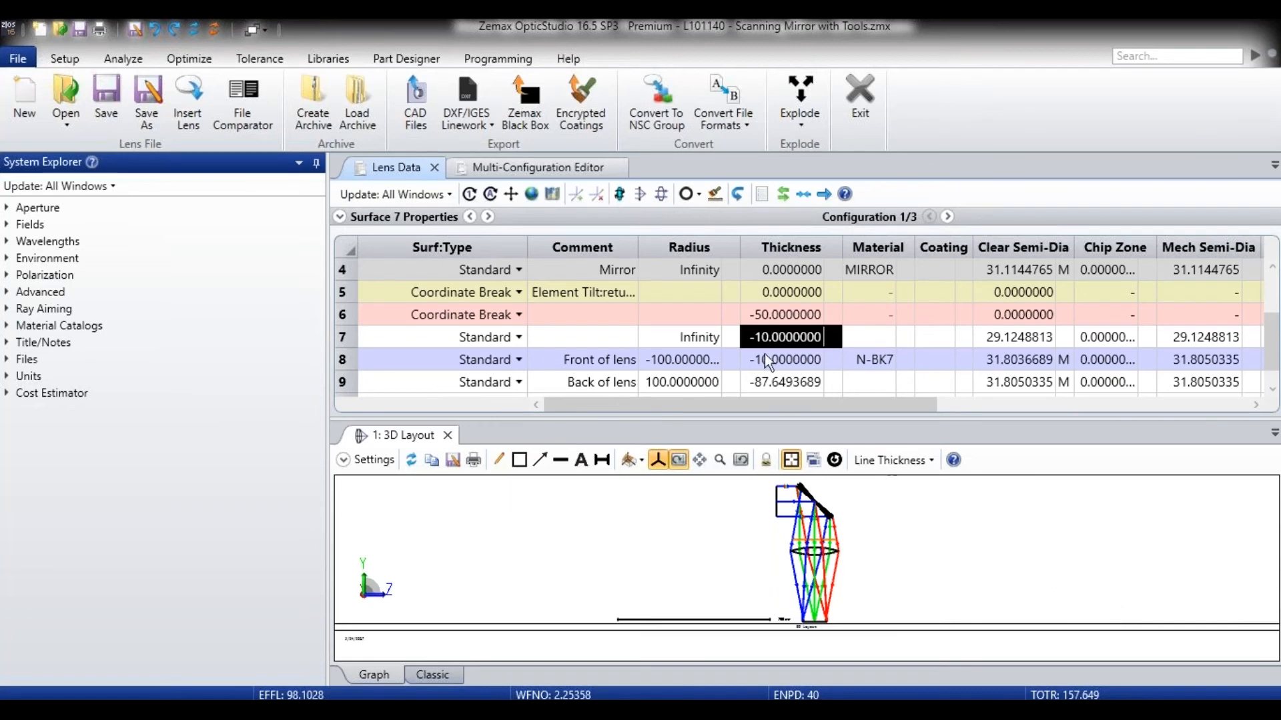
Add a fold mirror at surface 7 with an X Tilt and a reflect angle of 90
left_click(618, 339)
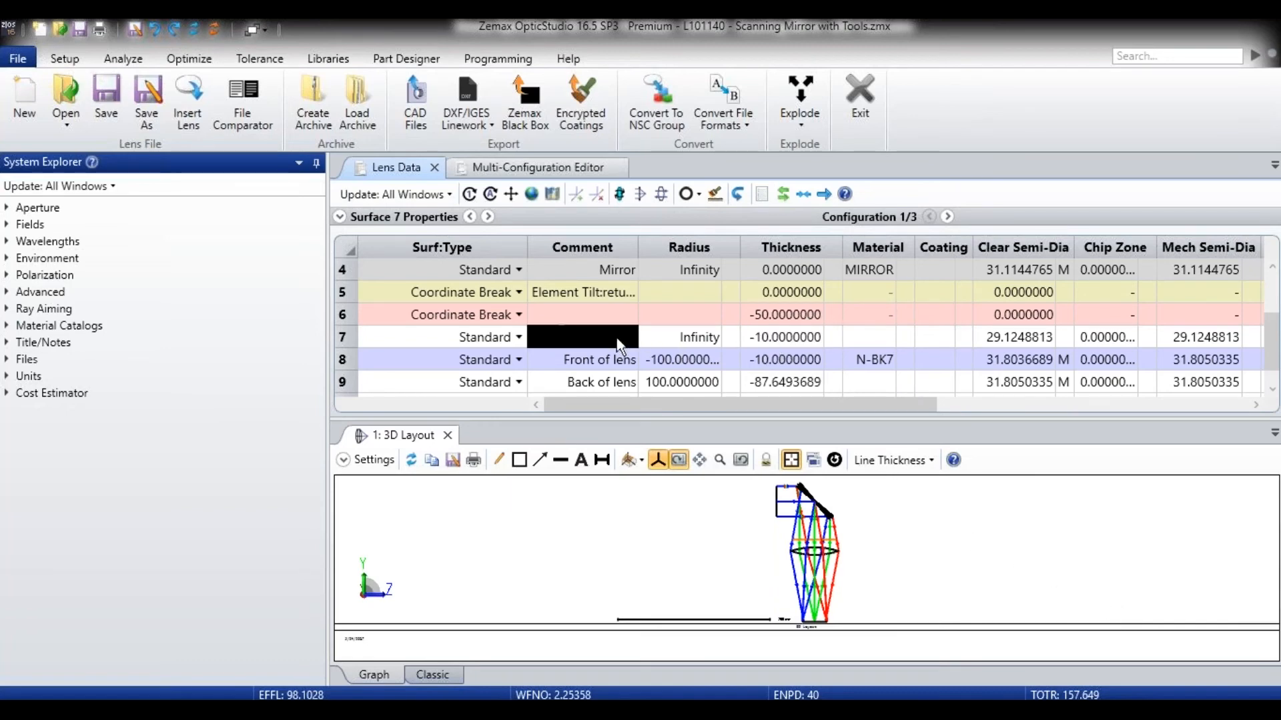
left_click(578, 196)
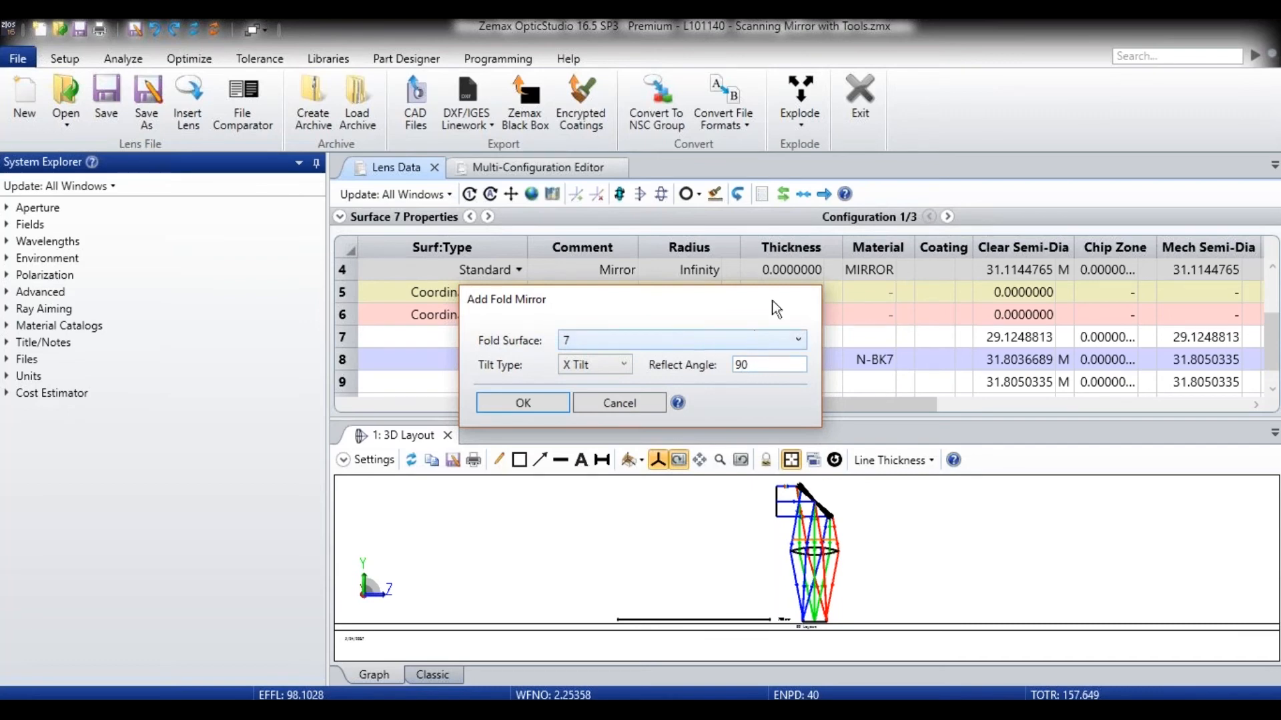
left_click(551, 405)
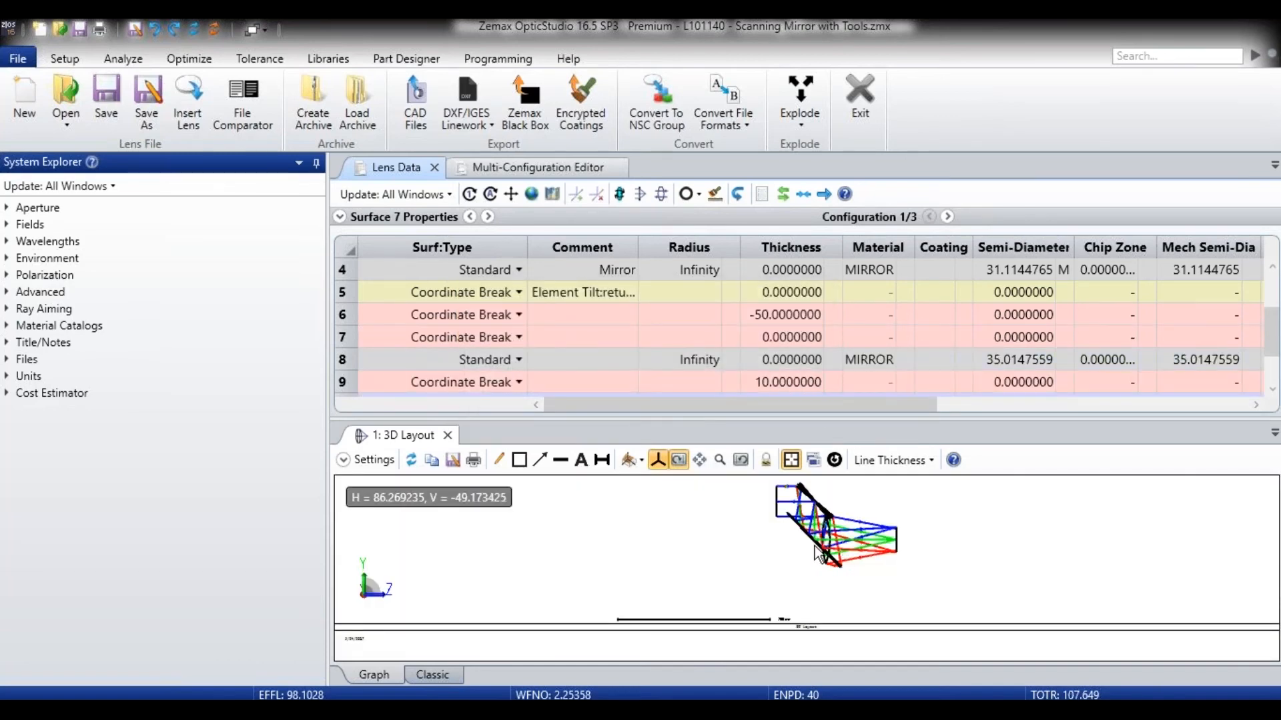
Insert a standard surface at row 7, directly before the new fold mirror's first coordinate break
scroll(731, 309, "down", 1)
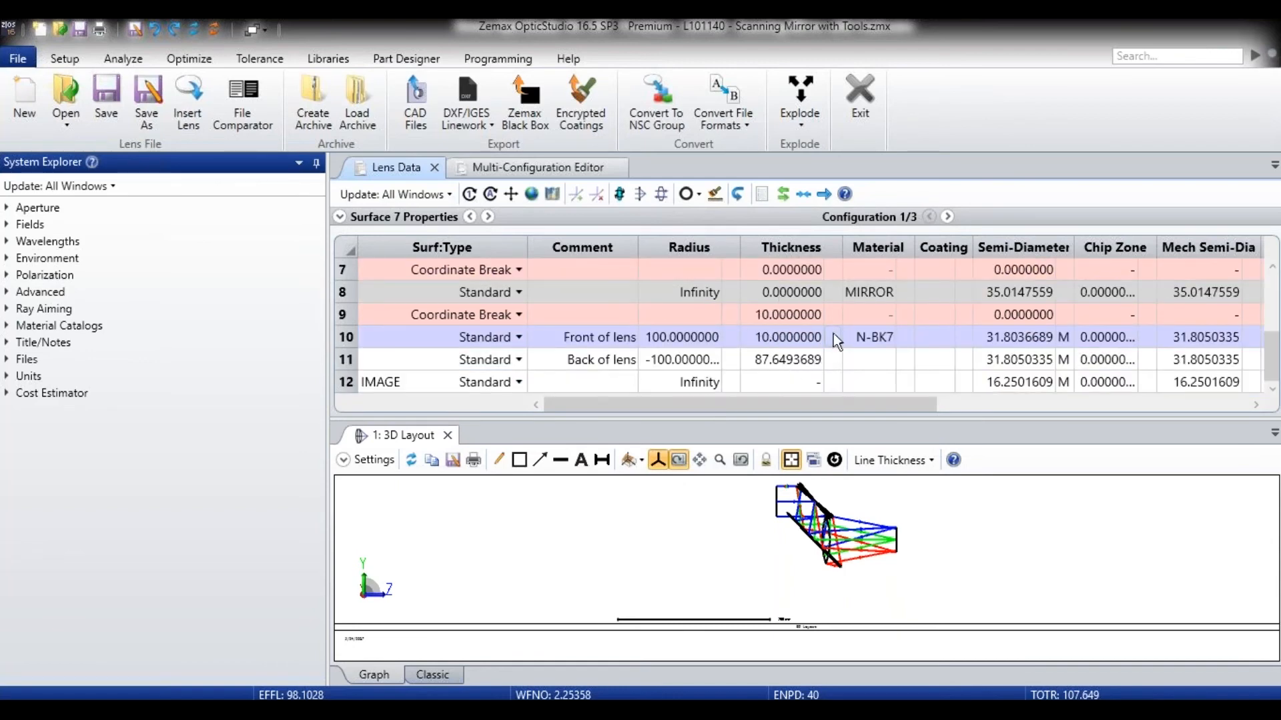
scroll(802, 340, "up", 1)
scroll(799, 342, "down", 1)
scroll(799, 341, "up", 1)
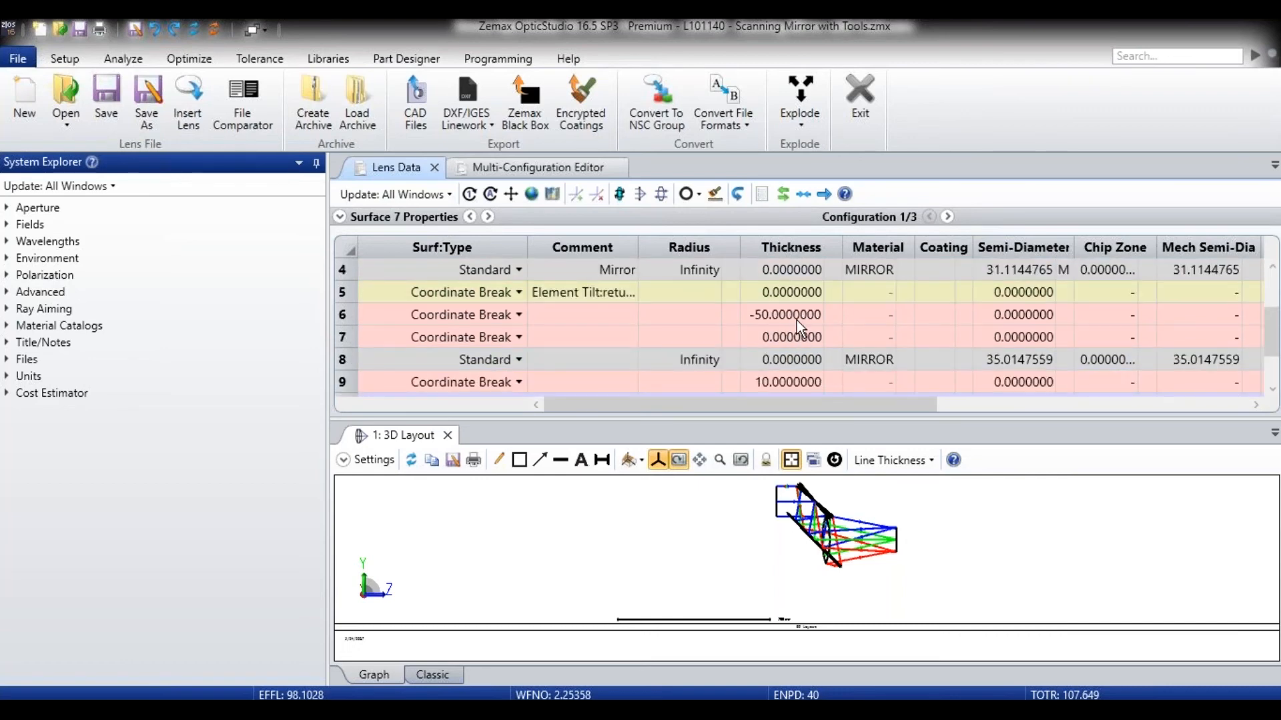
left_click(794, 330)
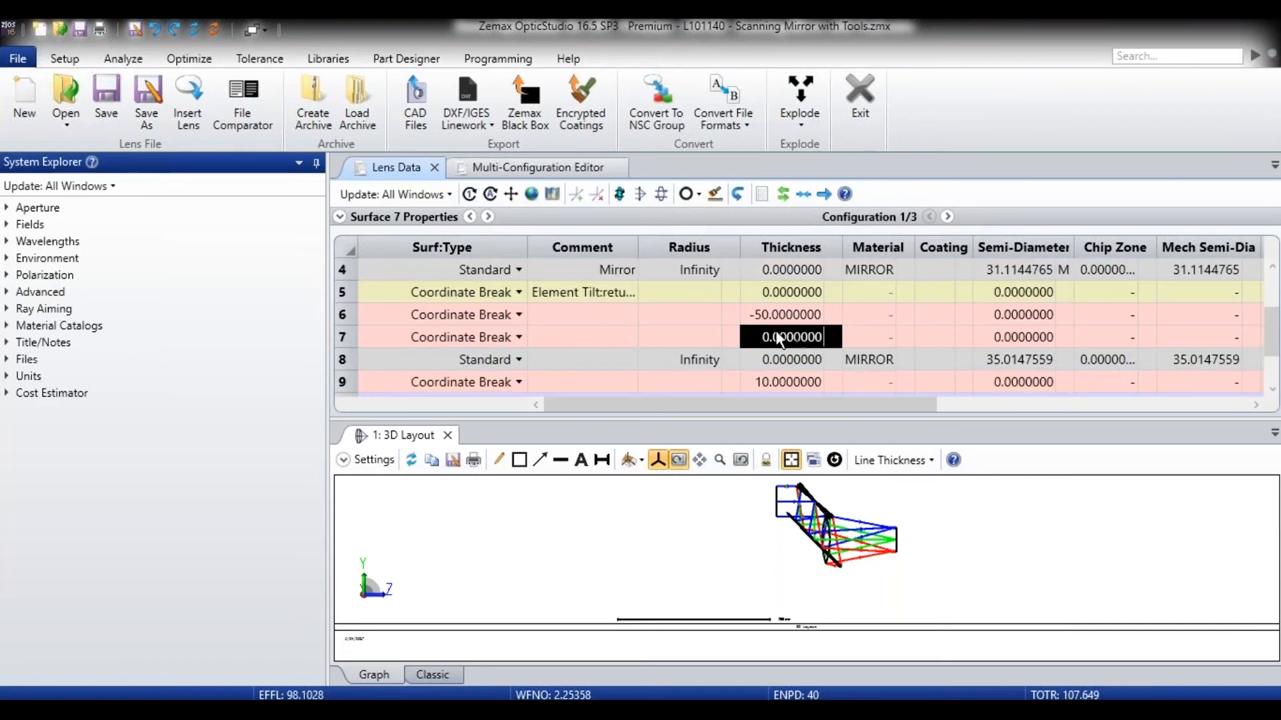
left_click(489, 337)
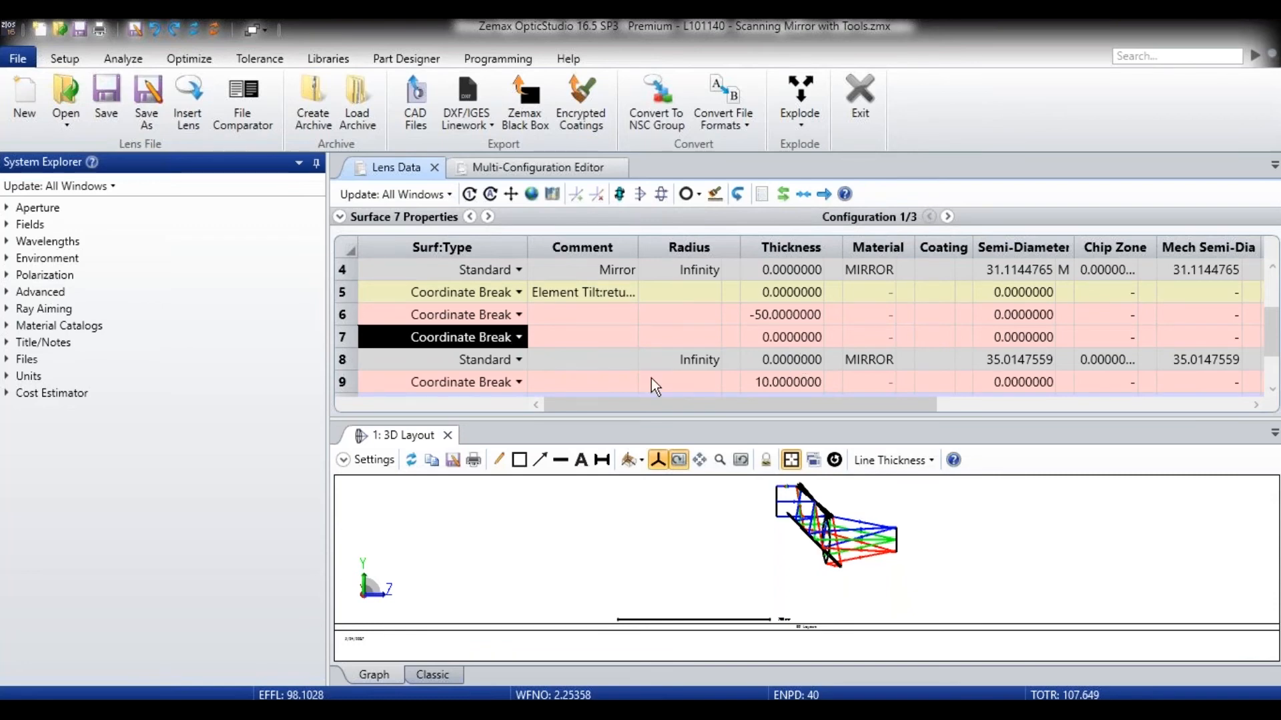
key("Insert")
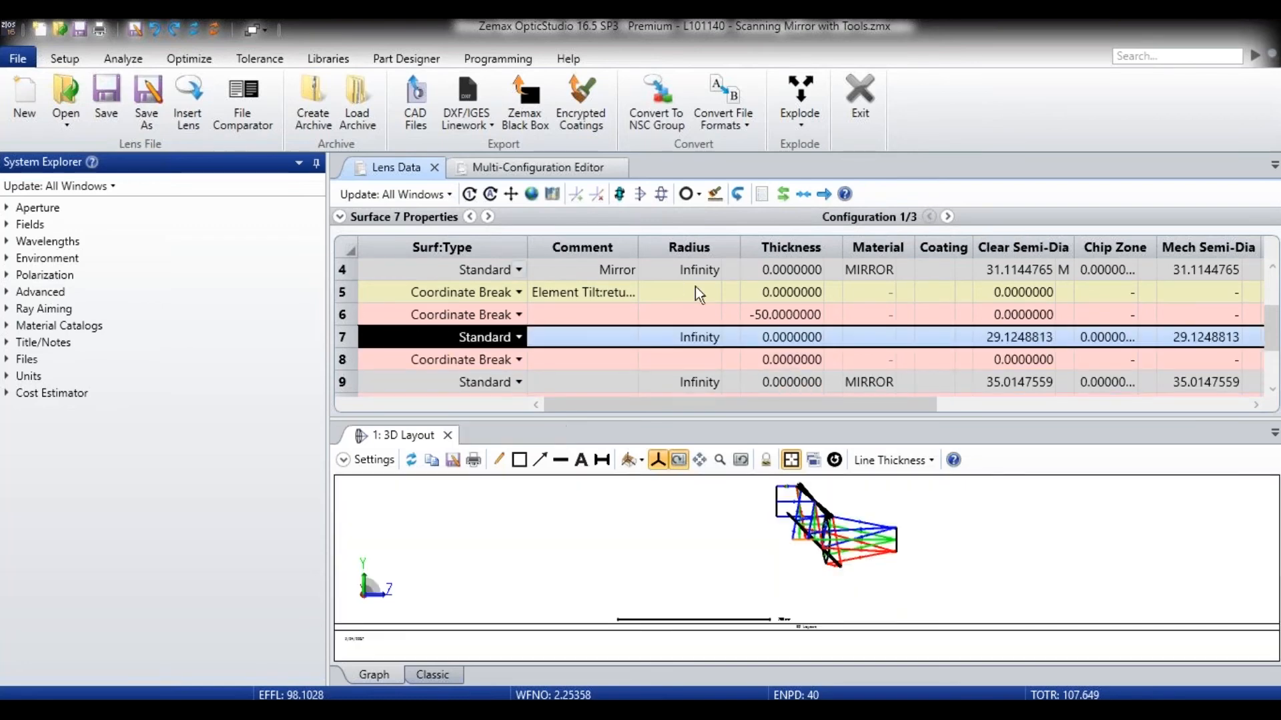
Set the thickness of the surface 6 coordinate break to -100 in the Lens Data
scroll(734, 337, "down", 1)
left_click(700, 293)
scroll(718, 302, "up", 1)
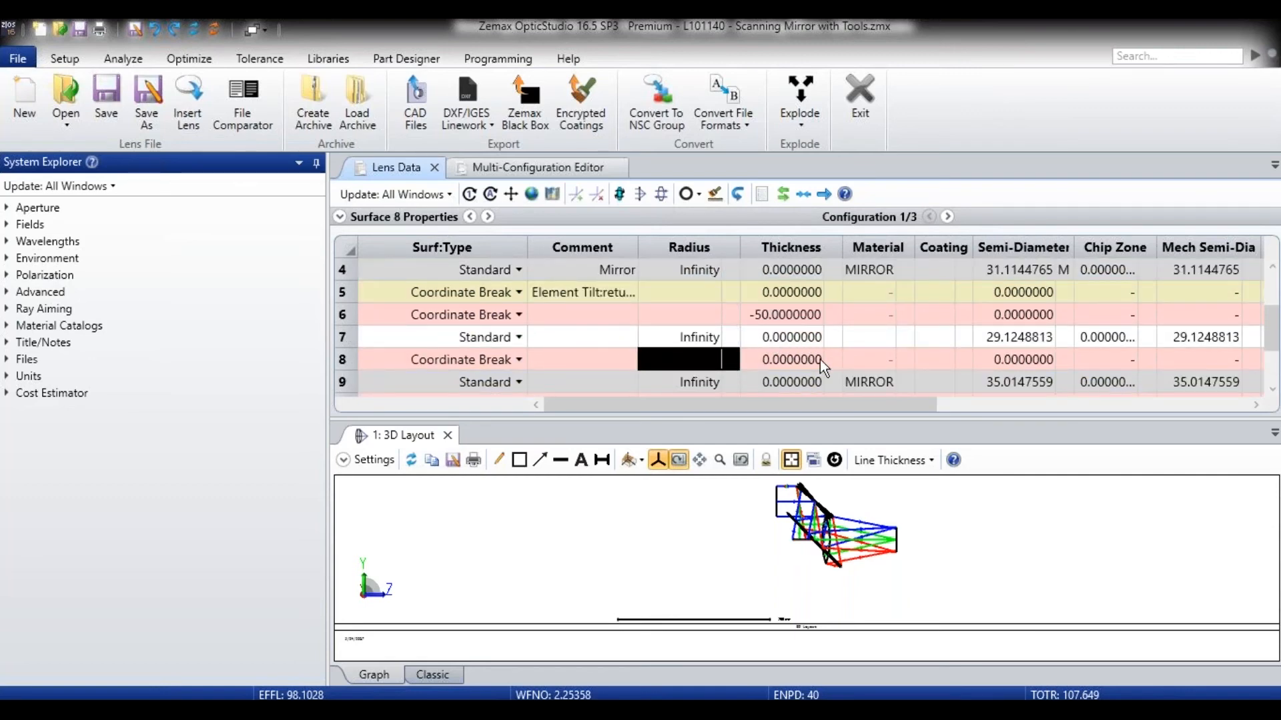
left_click(815, 337)
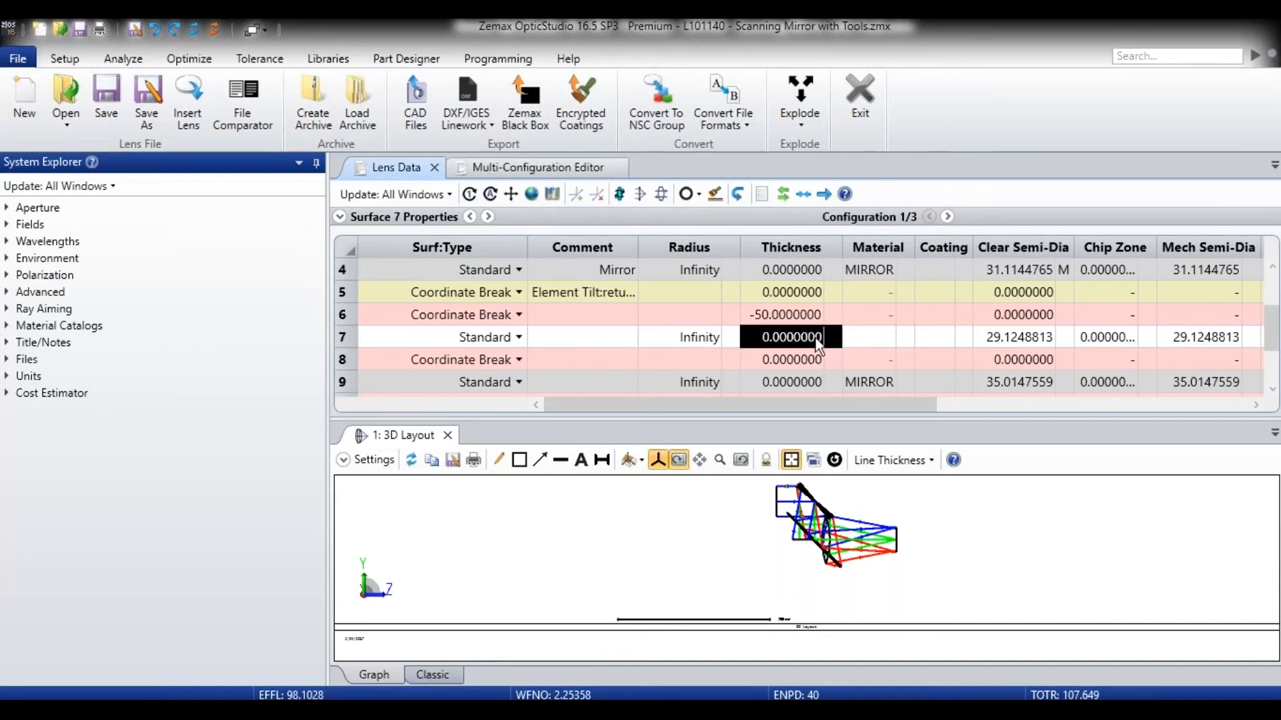
left_click(801, 359)
left_click(805, 316)
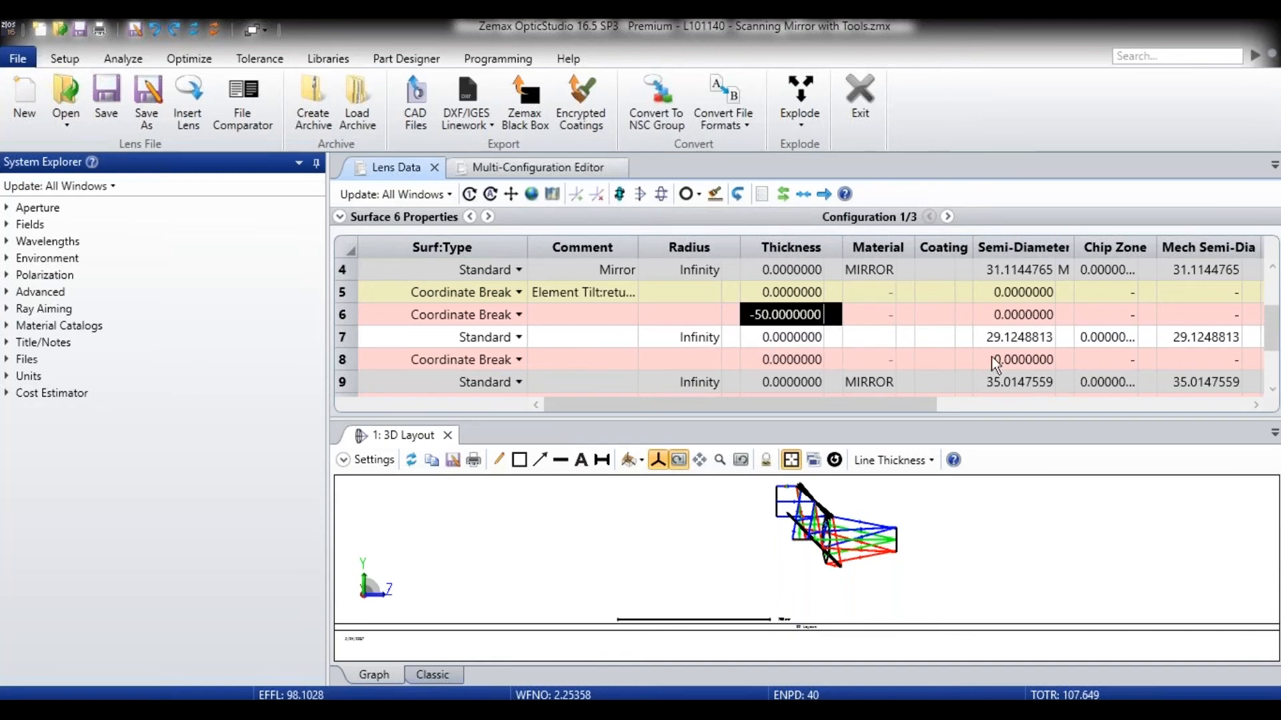
type("-1")
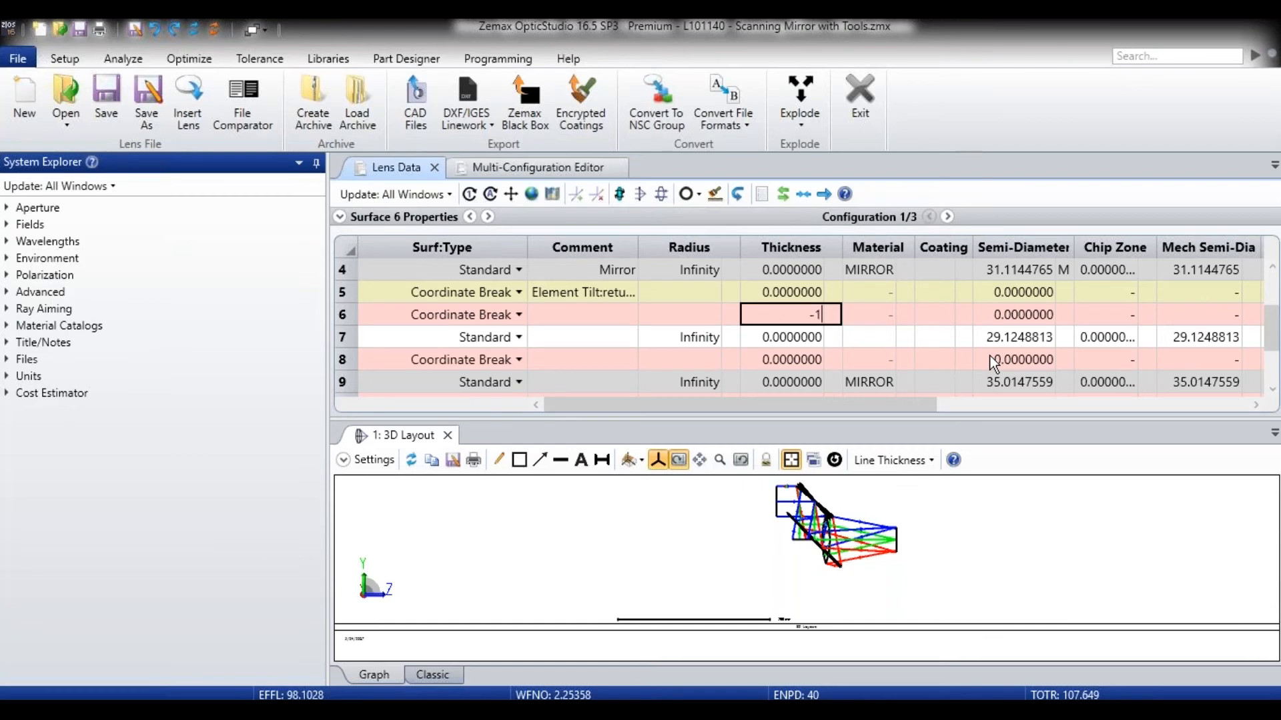
type("00")
key("Return")
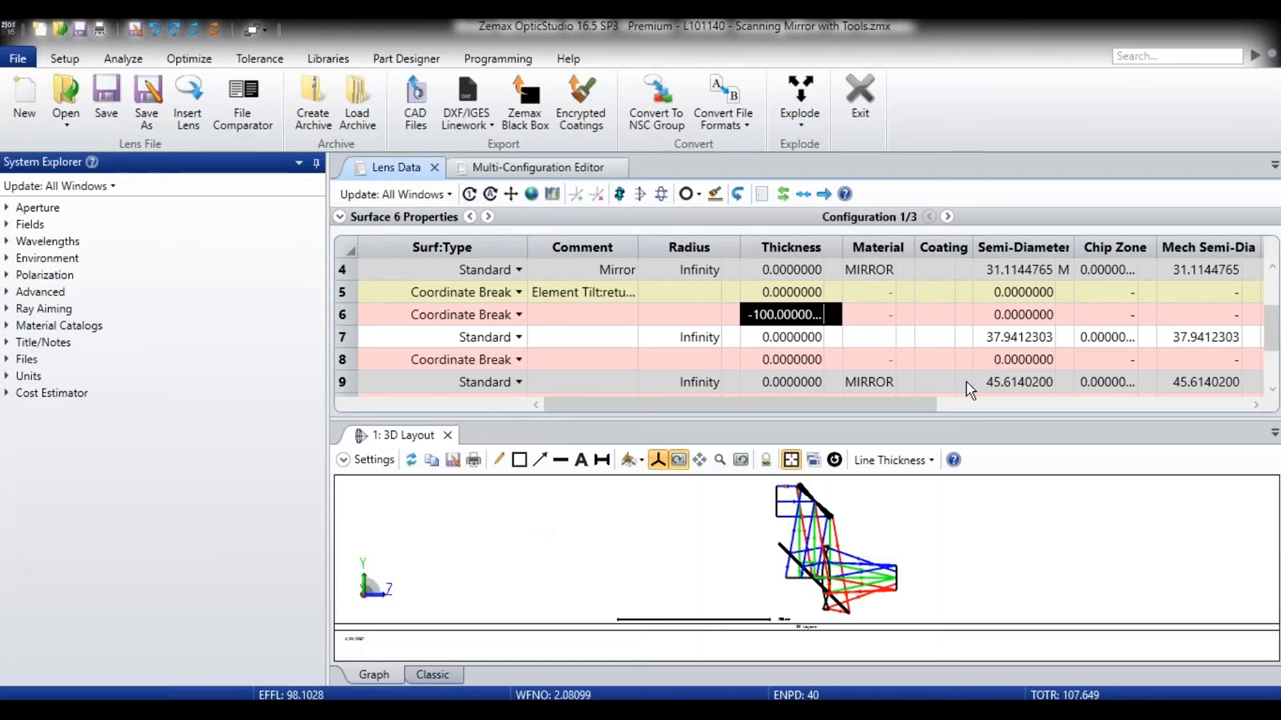
Set the thickness of the coordinate break after the fold mirror, surface 10, to 50
scroll(794, 377, "down", 2)
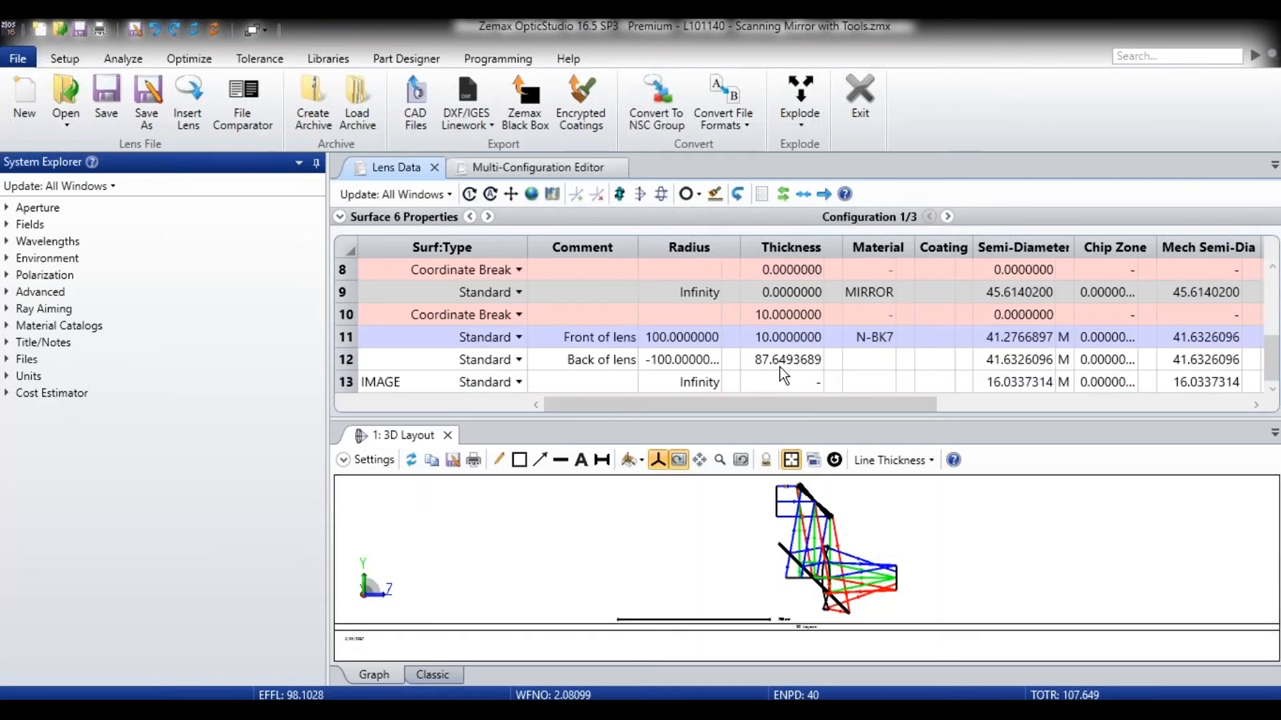
left_click(779, 336)
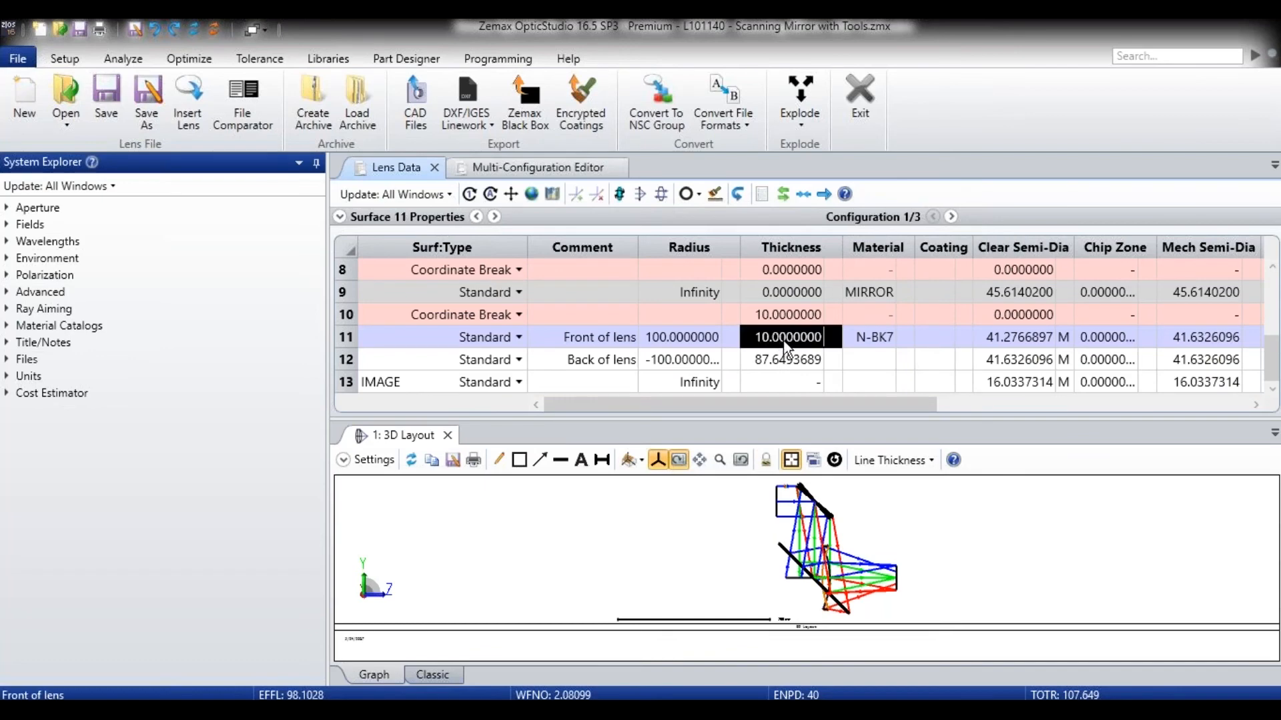
left_click(794, 318)
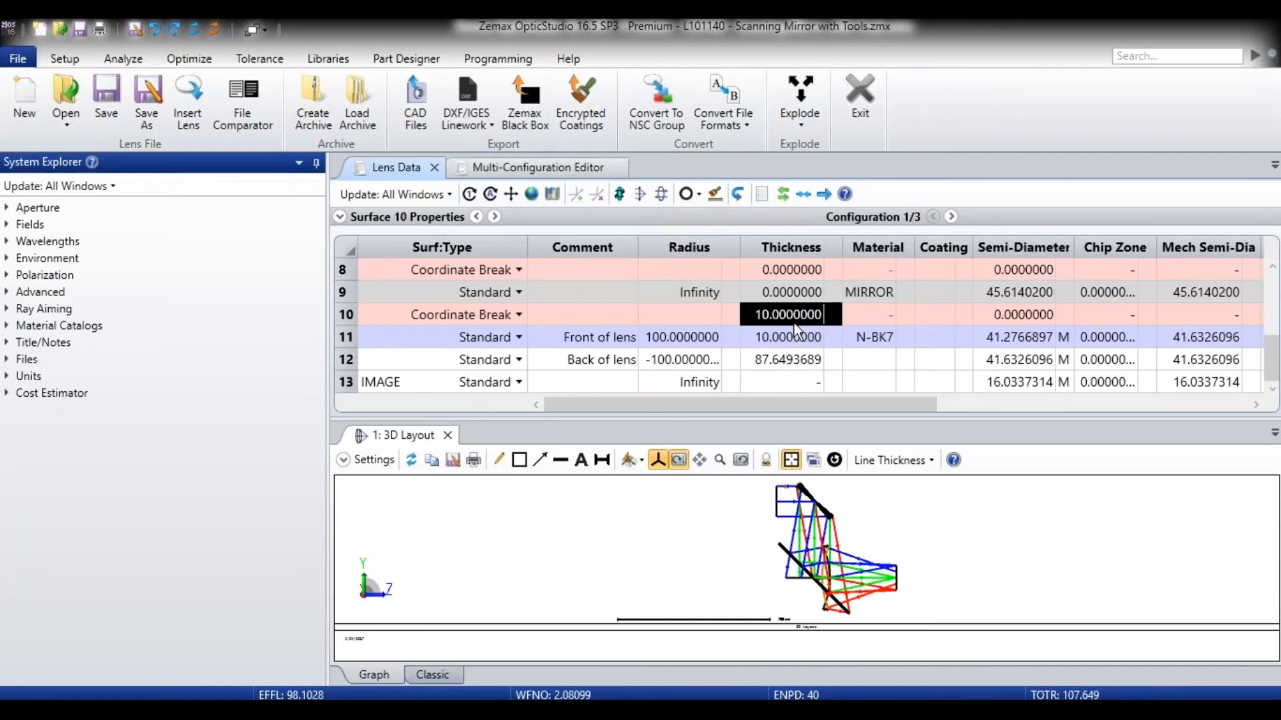
type("50")
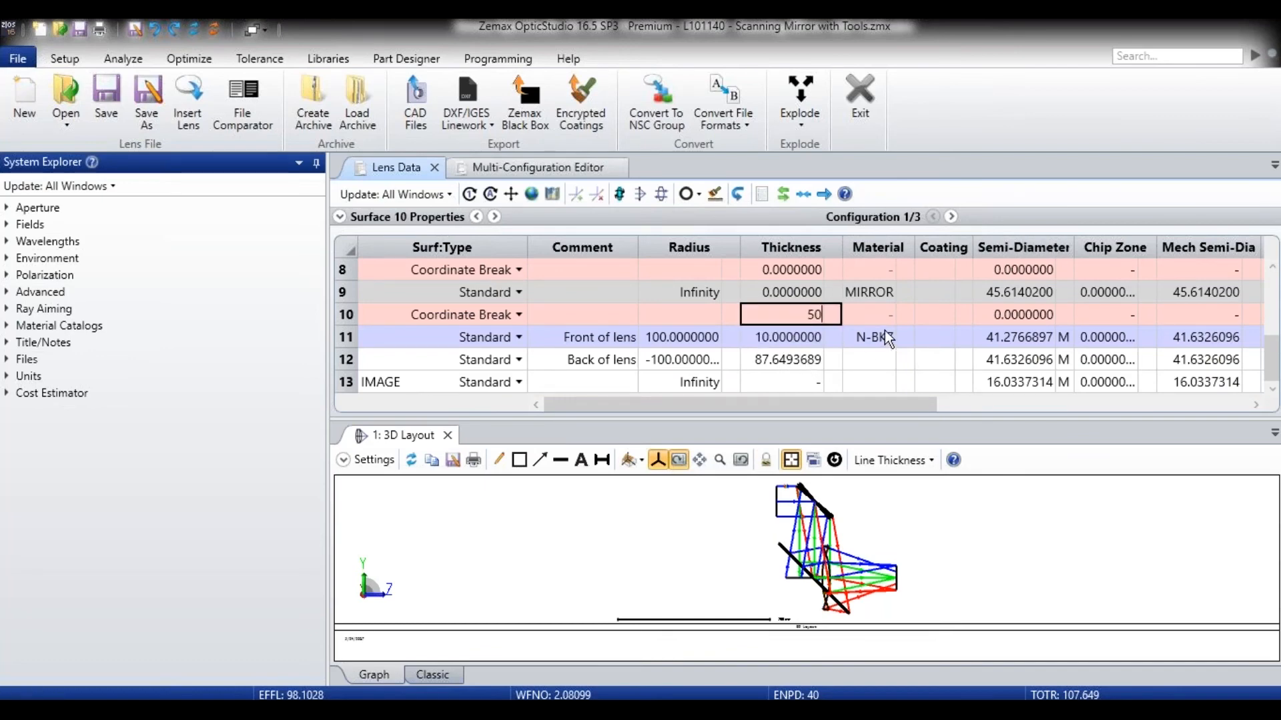
key("Return")
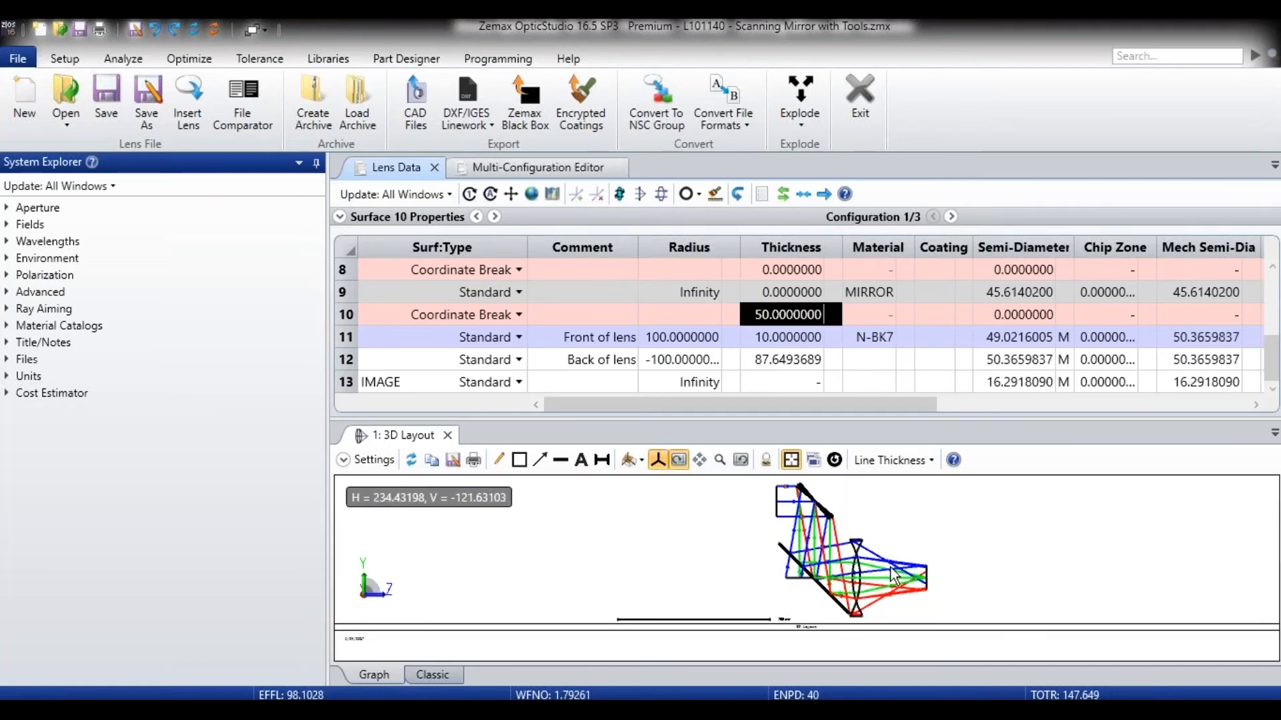
Set the thickness of the Front of lens surface to 18
left_click(764, 341)
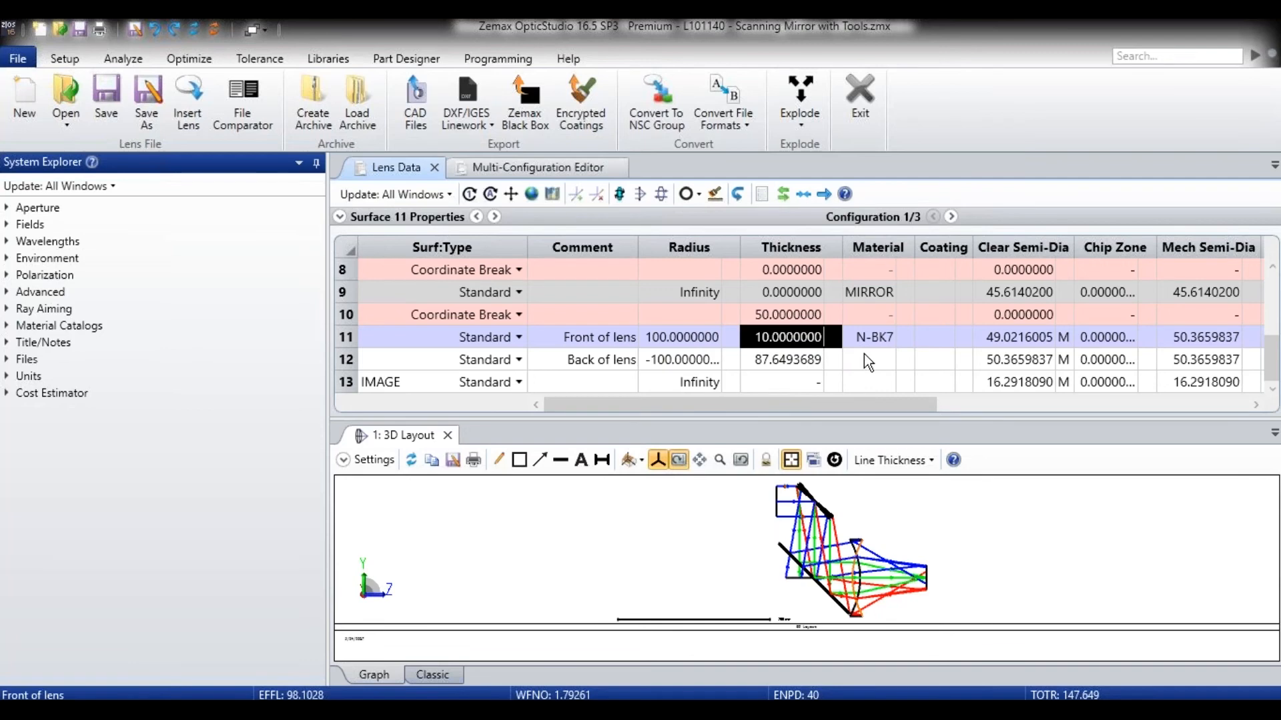
type("18")
key("Return")
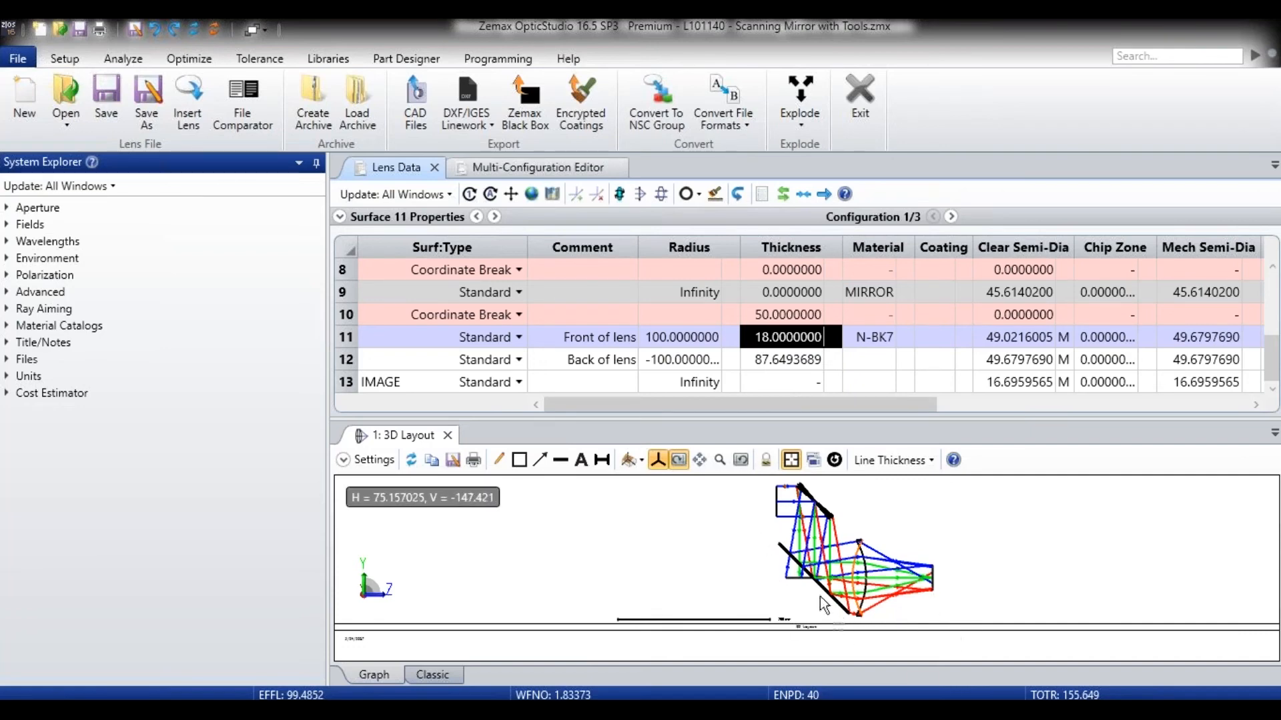
Delete the standard surface at row 7, directly before the fold mirror's first coordinate break
scroll(701, 322, "up", 1)
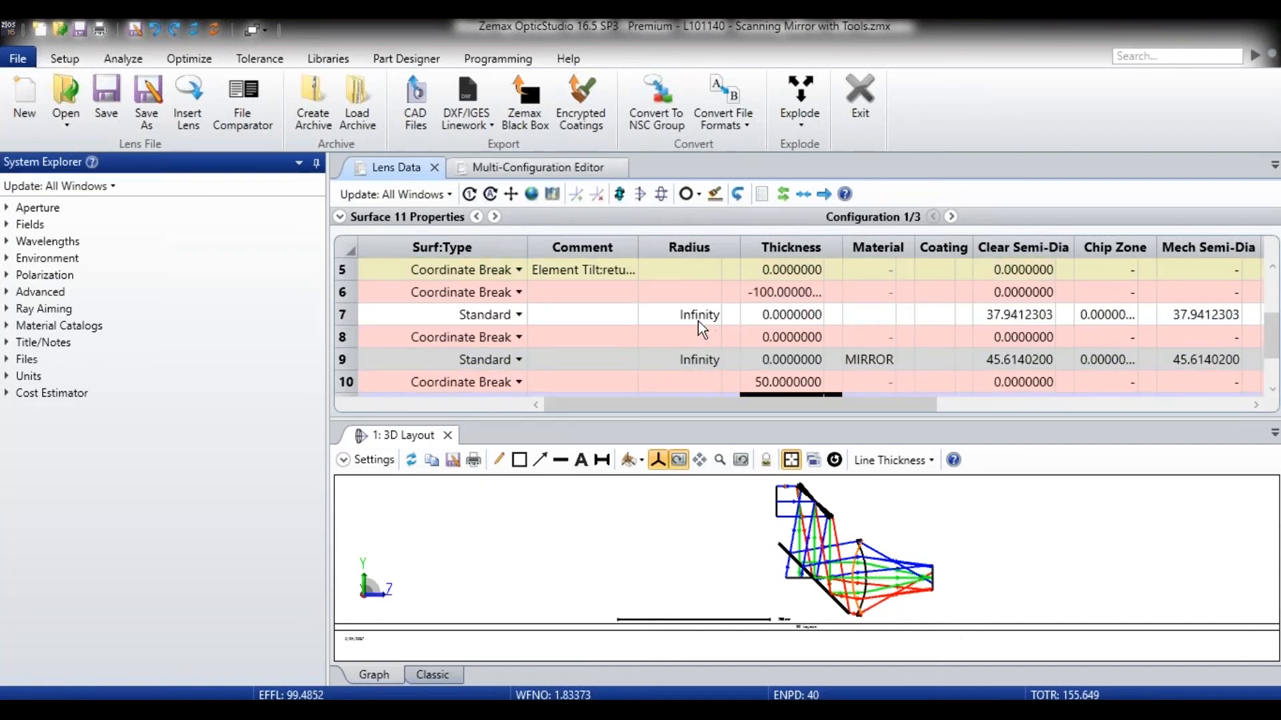
left_click(564, 320)
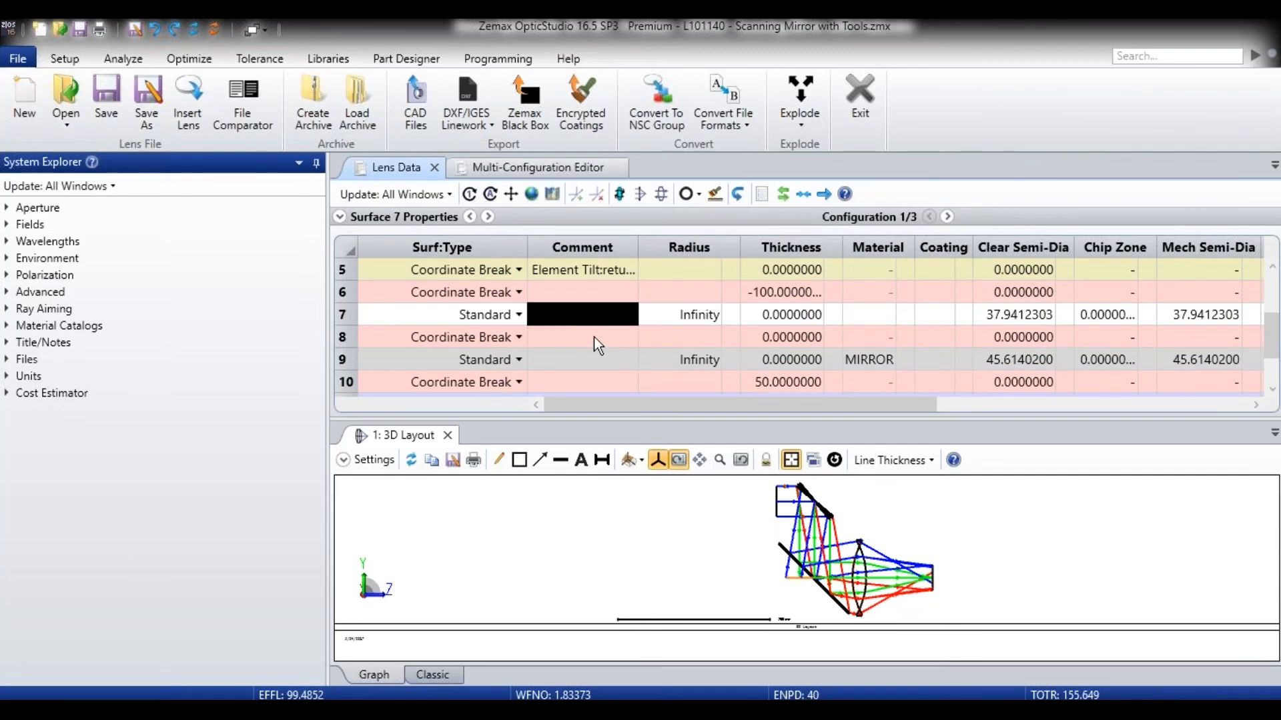
key("Delete")
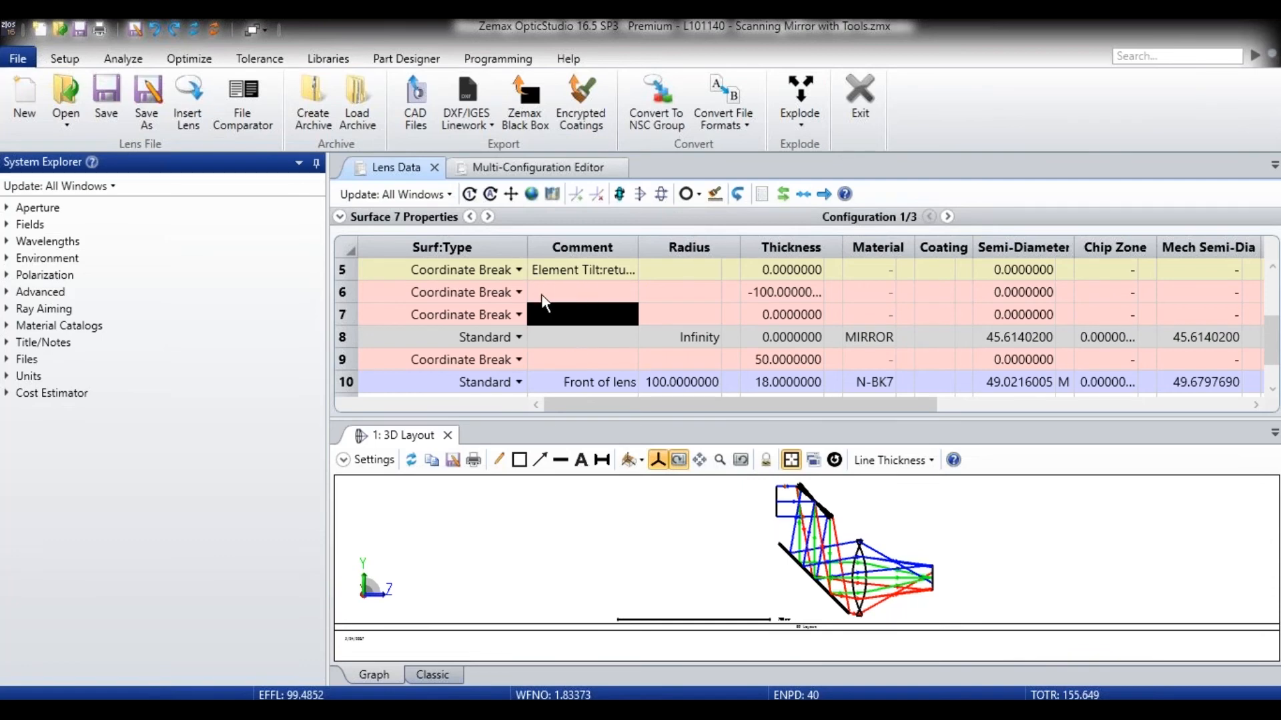
Review the Element Tilt and Element Tilt:return coordinate breaks around the scanning mirror and the surfaces that follow them
scroll(707, 386, "up", 1)
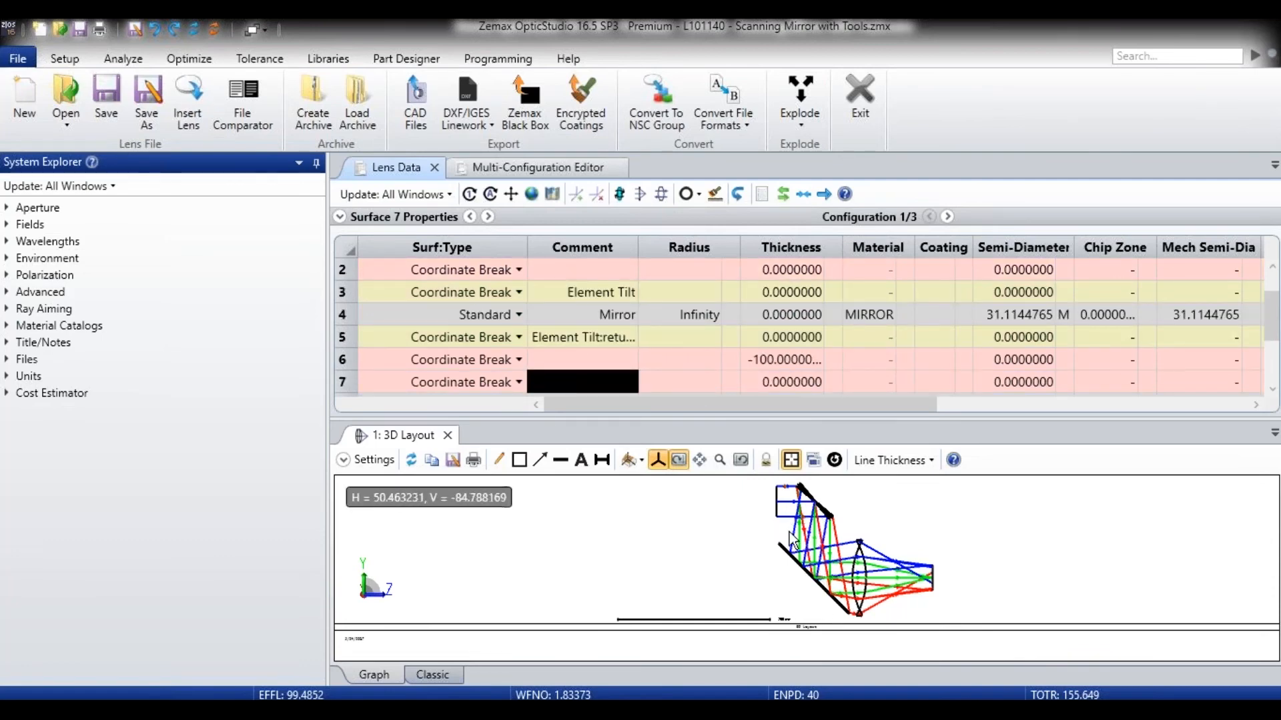
left_click(611, 293)
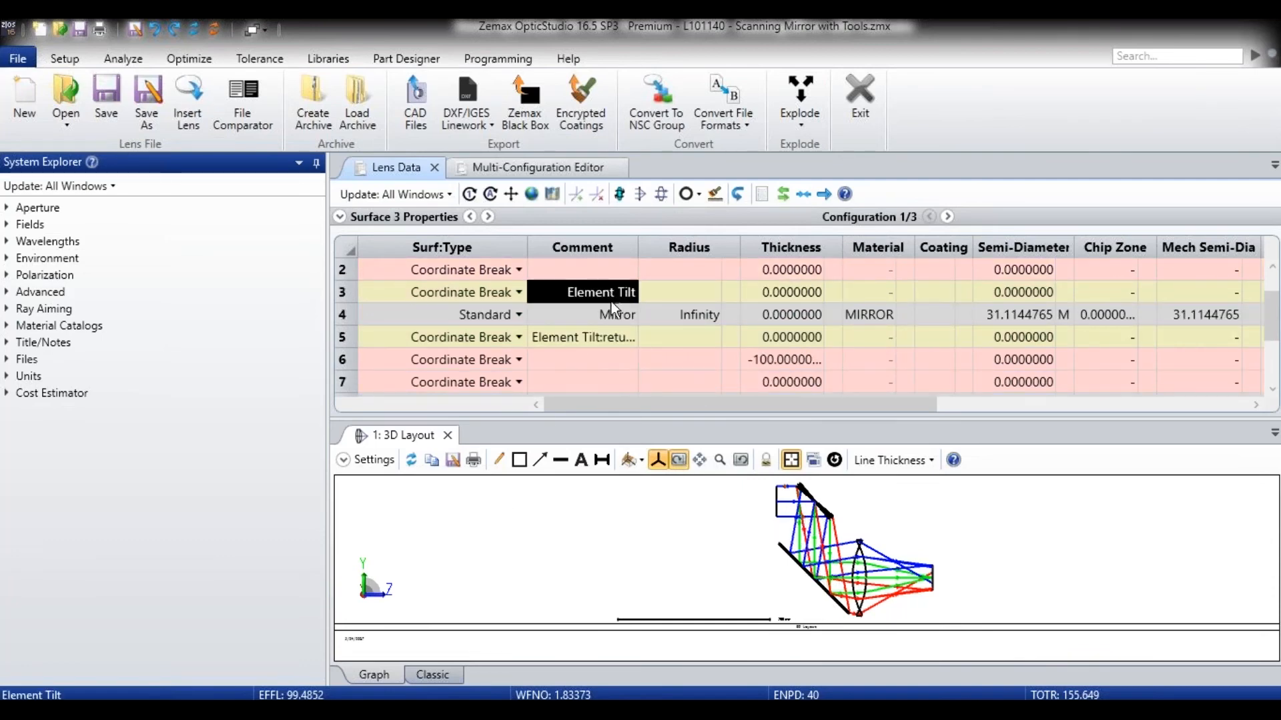
left_click(593, 337)
scroll(593, 354, "down", 1)
scroll(596, 374, "up", 1)
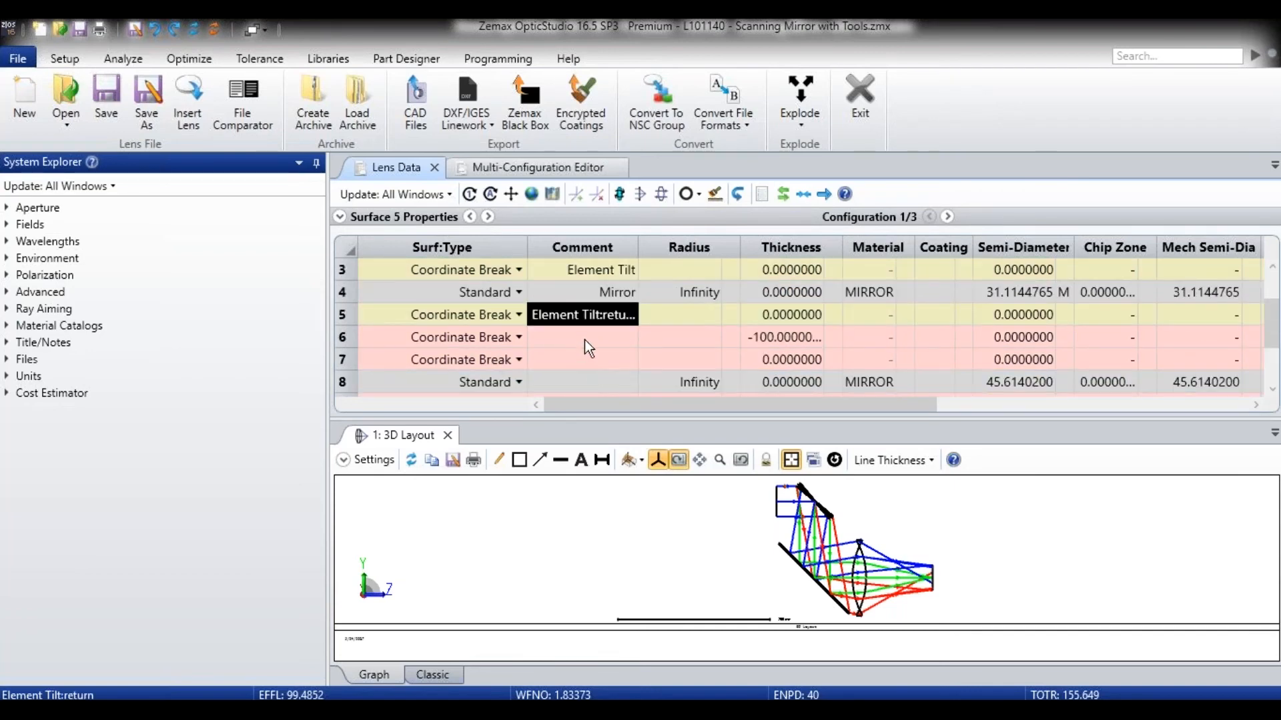
scroll(547, 340, "down", 1)
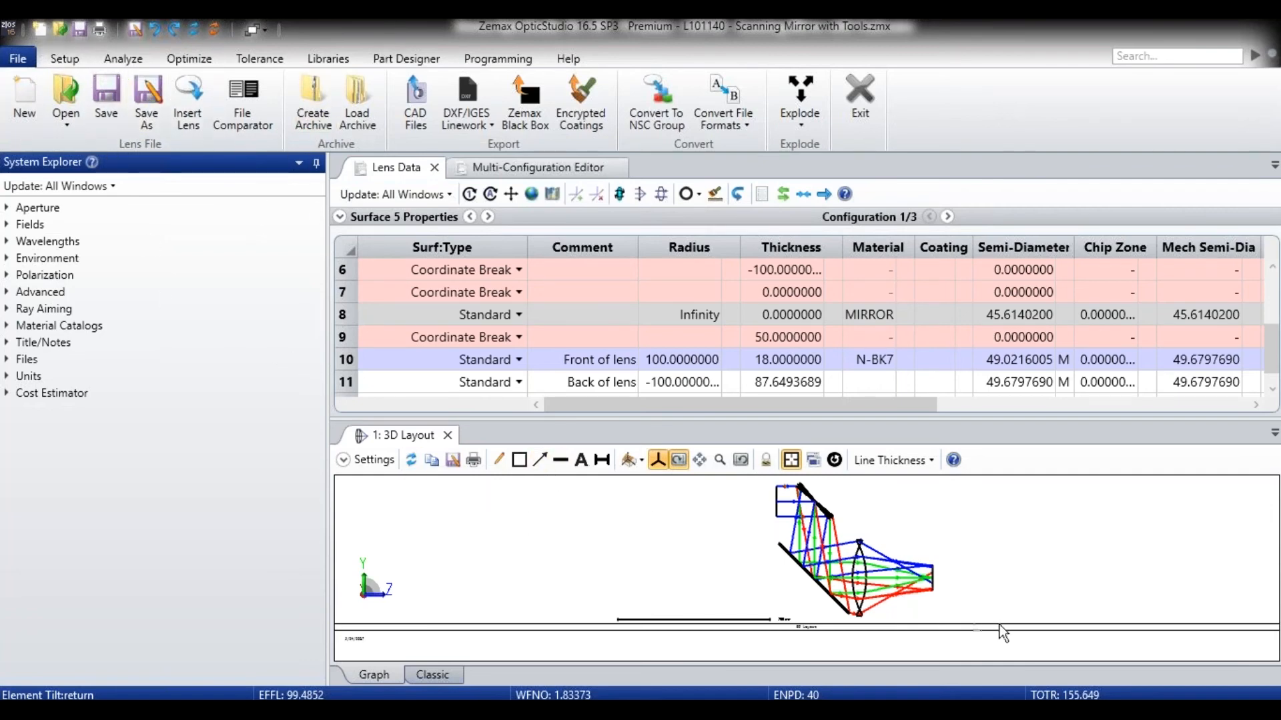
Enlarge the 3D Layout, set its Y rotation to 90, and orbit the model back towards a side view
left_click(835, 460)
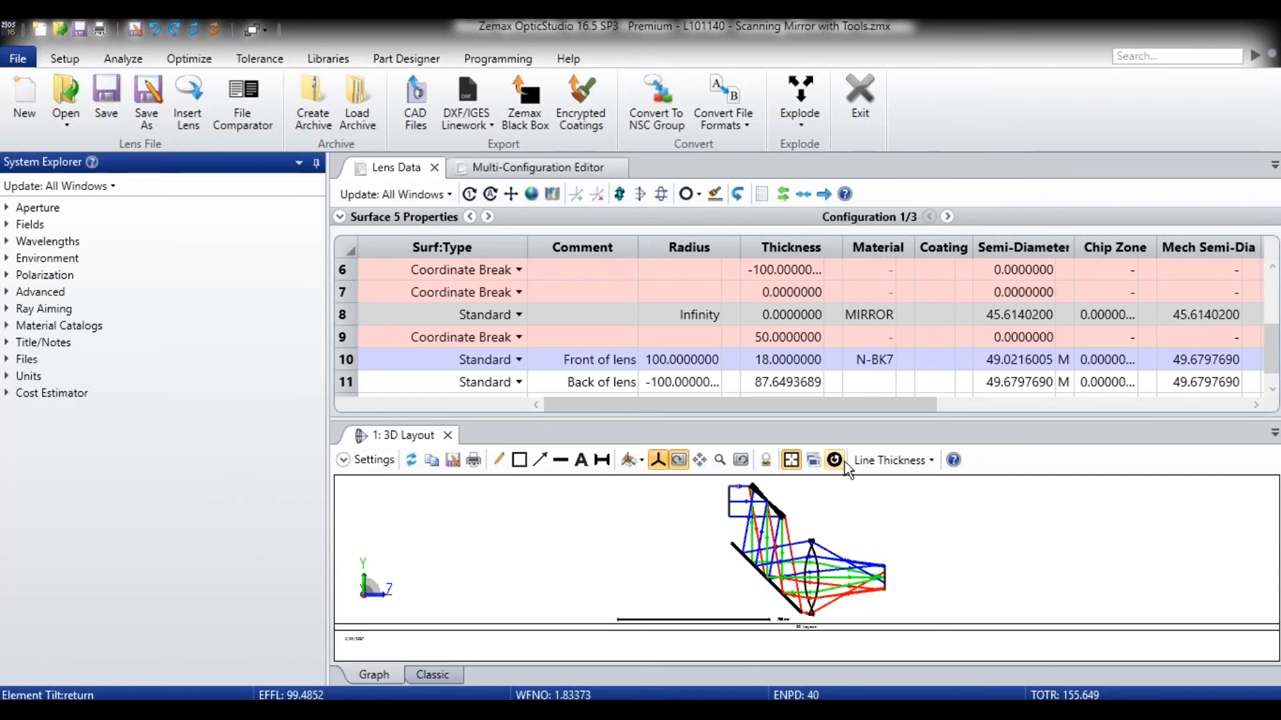
left_click_drag(831, 415, 831, 360)
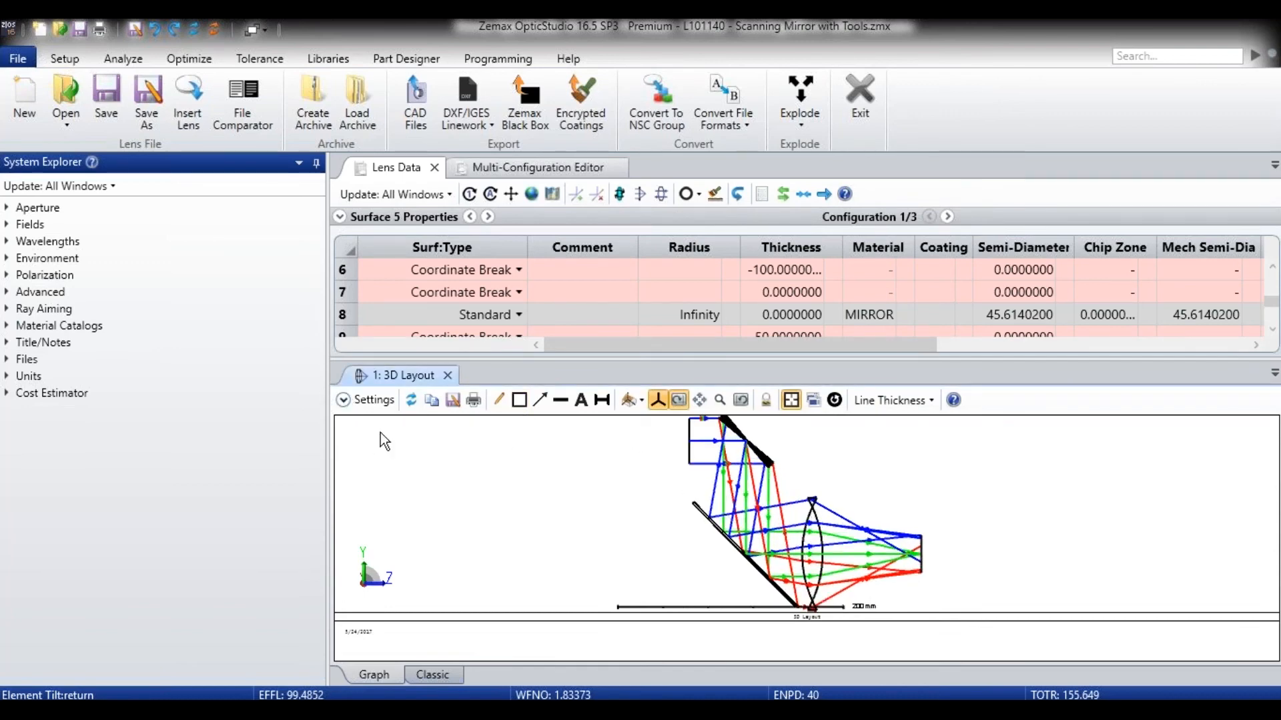
left_click(348, 399)
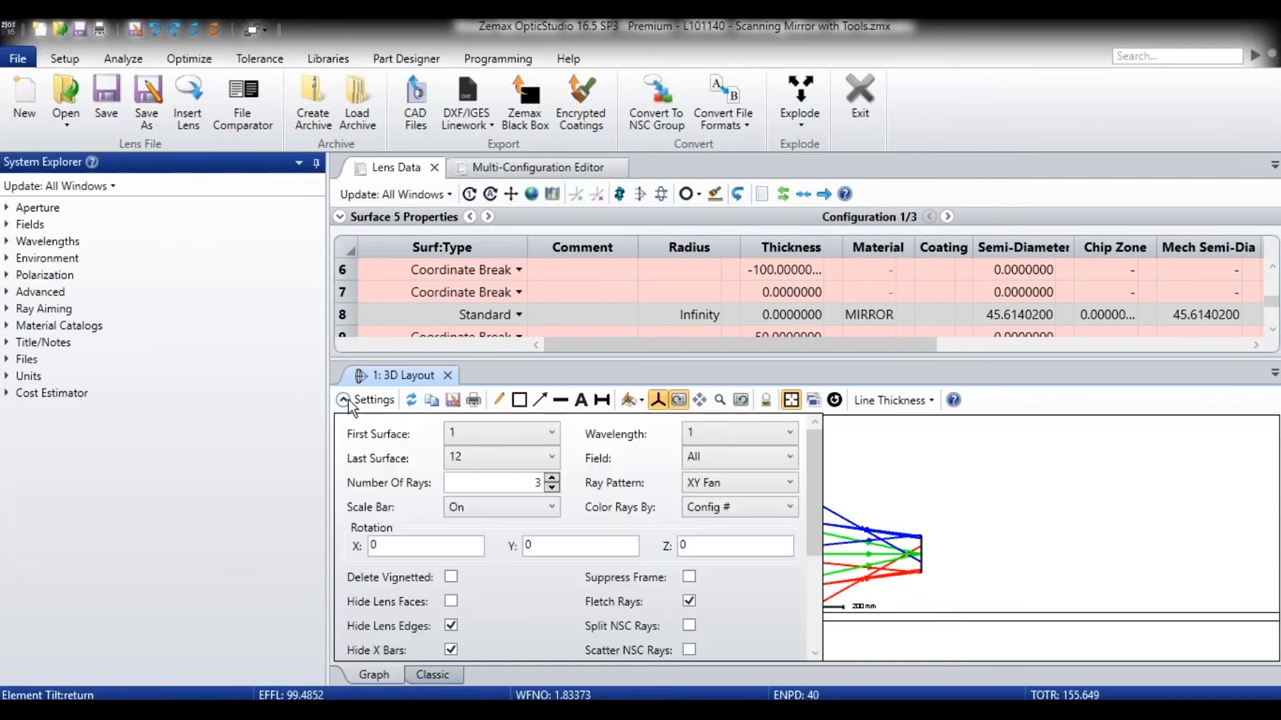
double_click(372, 546)
key("Tab")
type("90")
key("Tab")
scroll(786, 578, "down", 3)
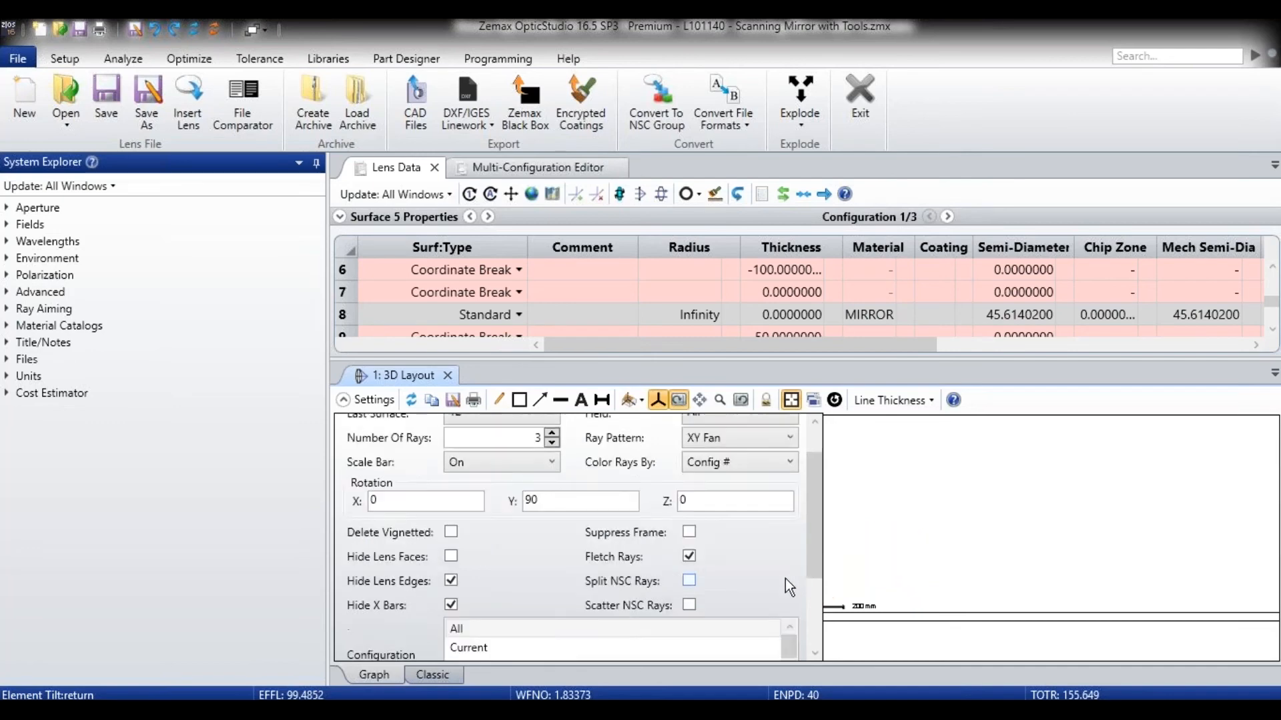
scroll(509, 635, "down", 3)
left_click(509, 637)
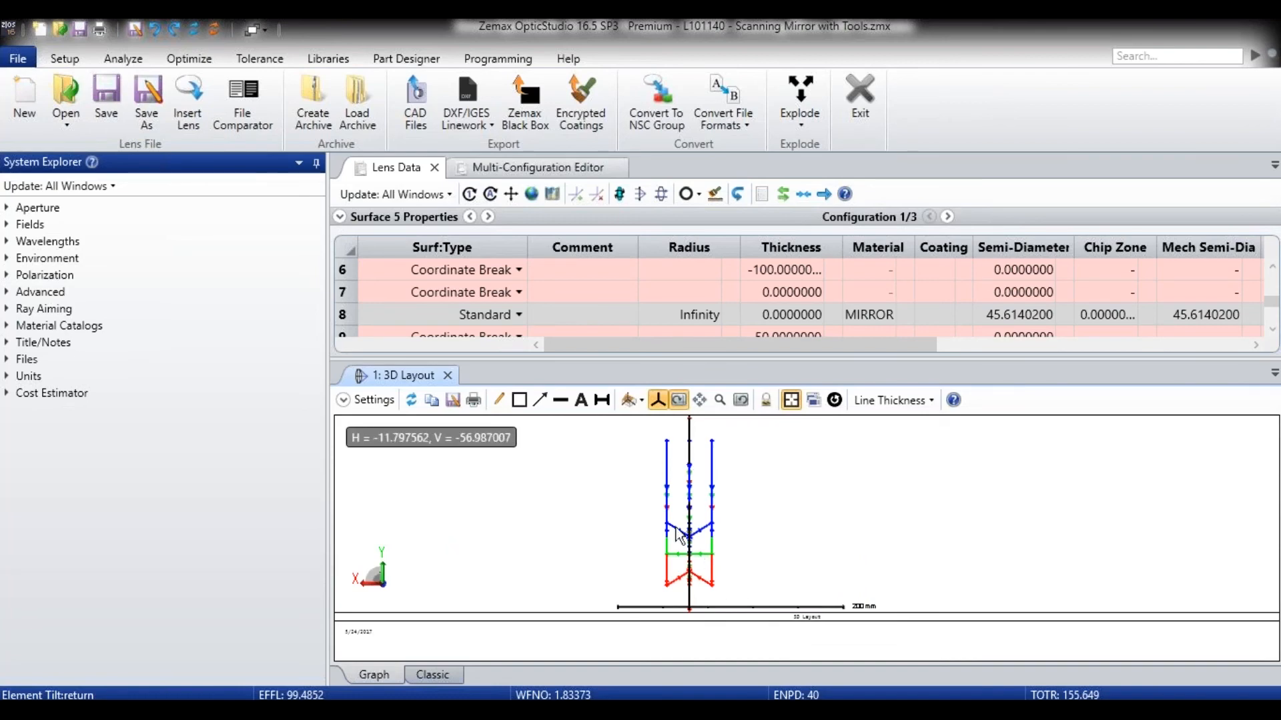
left_click_drag(702, 527, 364, 538)
mouse_move(593, 549)
left_mouse_down()
mouse_move(667, 548)
mouse_move(592, 547)
left_mouse_up()
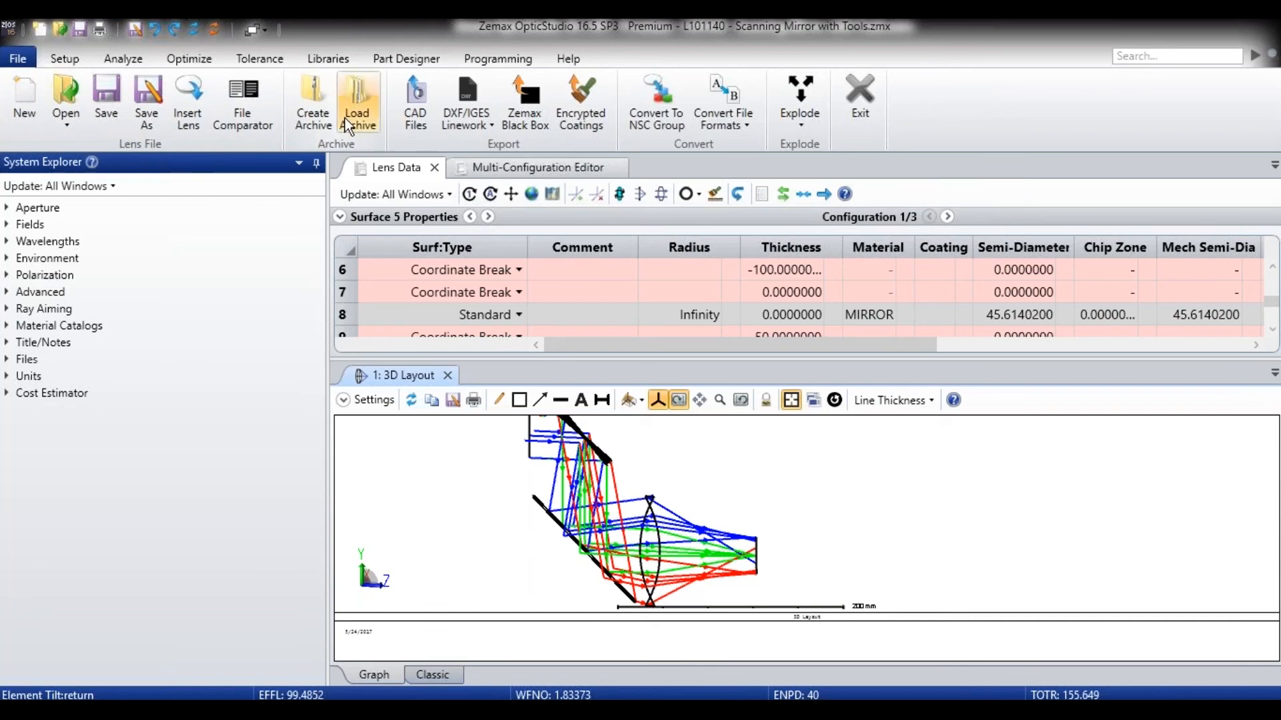
Scale the lens by a factor of 2 from the Object surface to surface 12
left_click(64, 60)
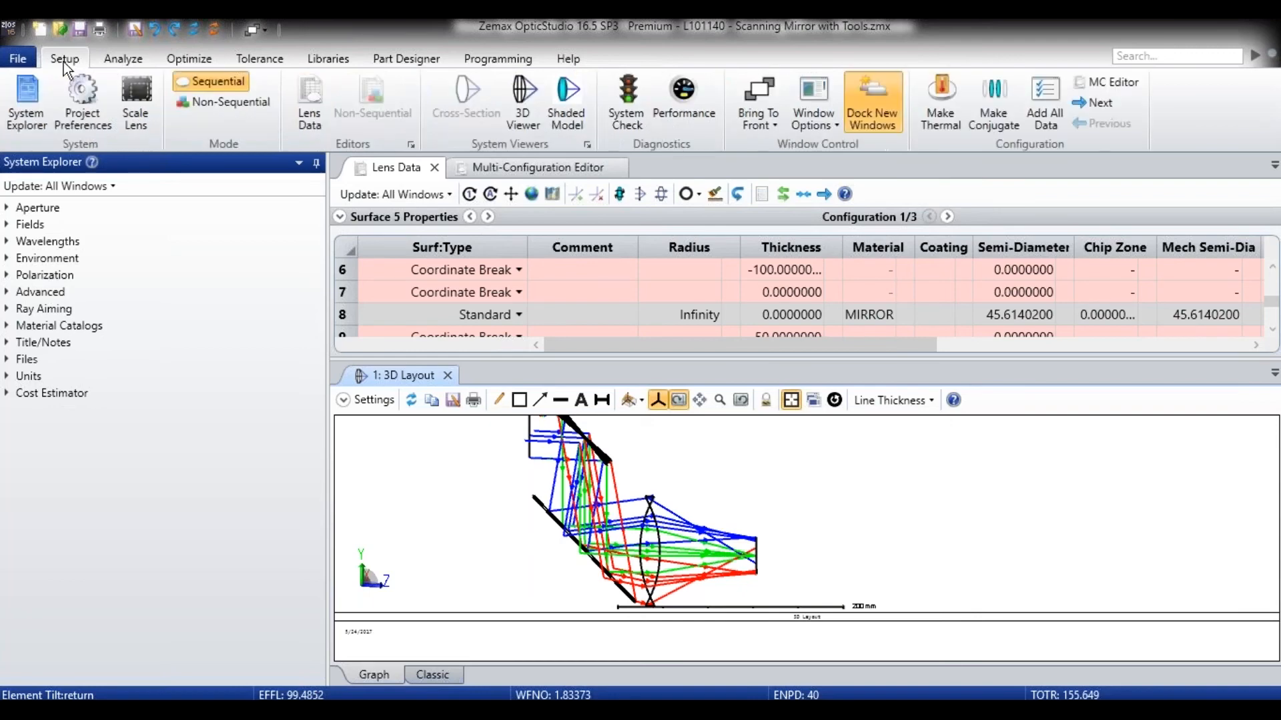
left_click(144, 109)
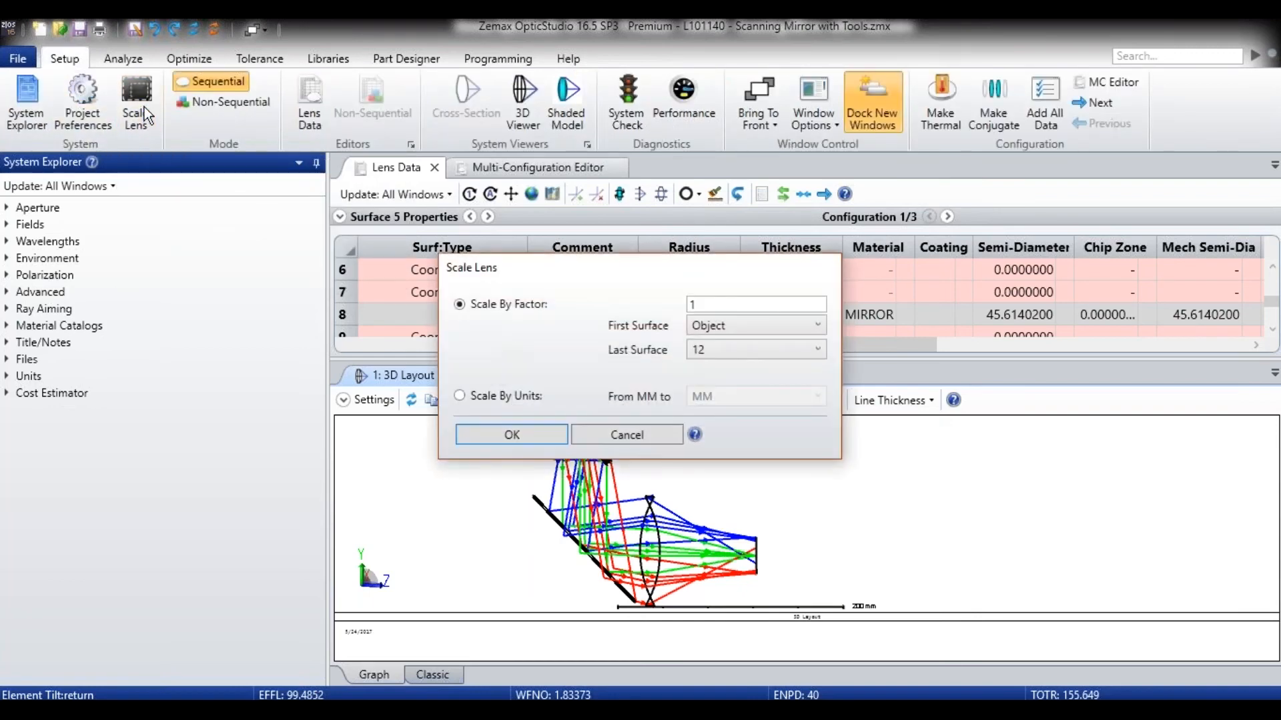
double_click(714, 303)
type("2")
left_click(459, 397)
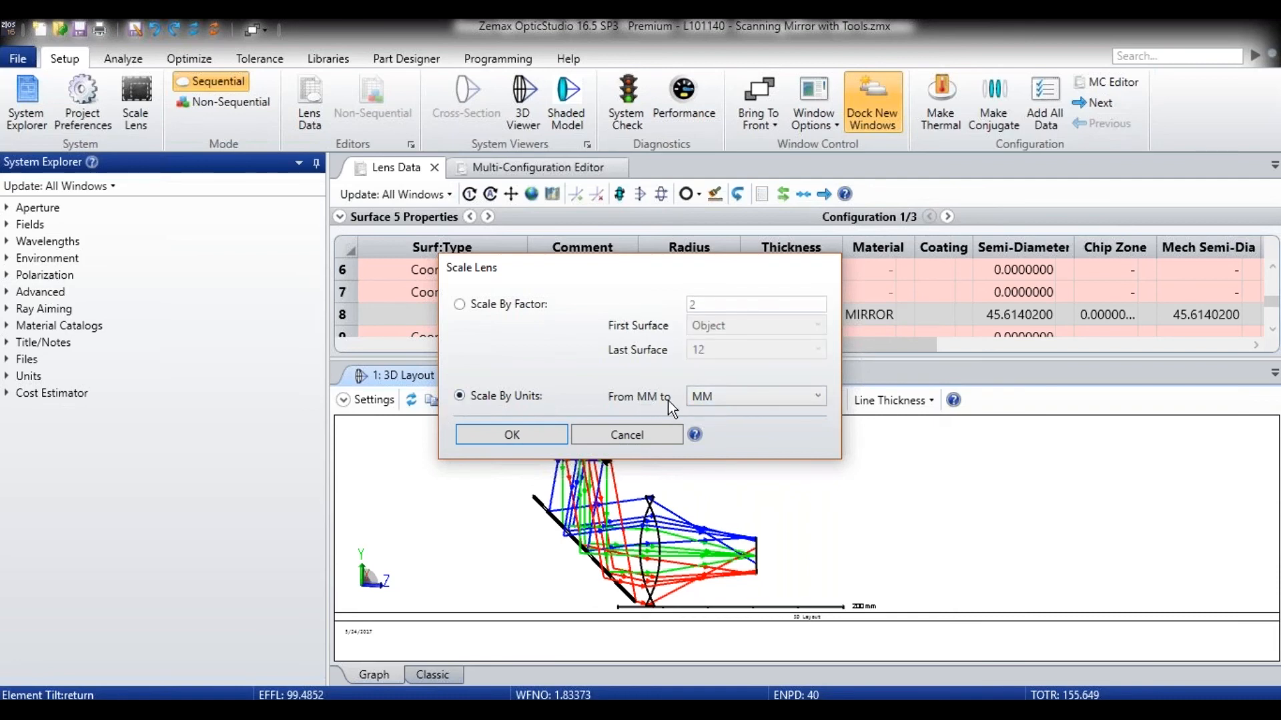
left_click(752, 399)
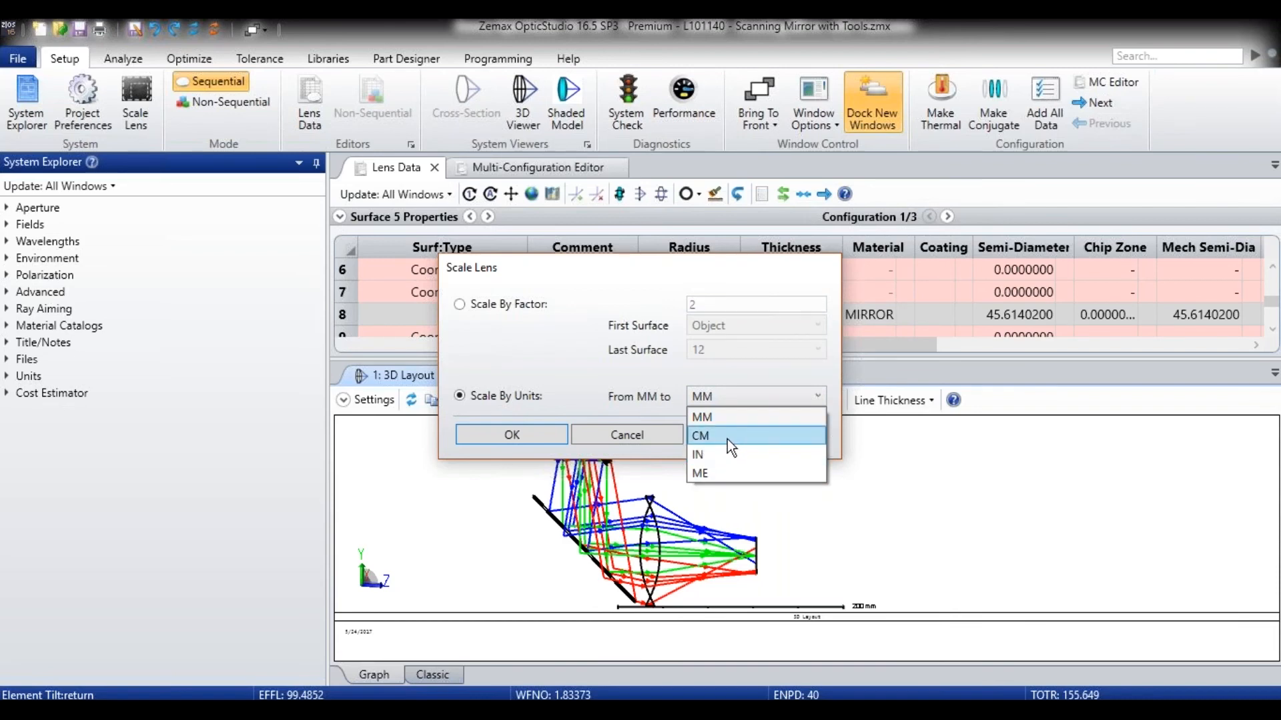
left_click(603, 371)
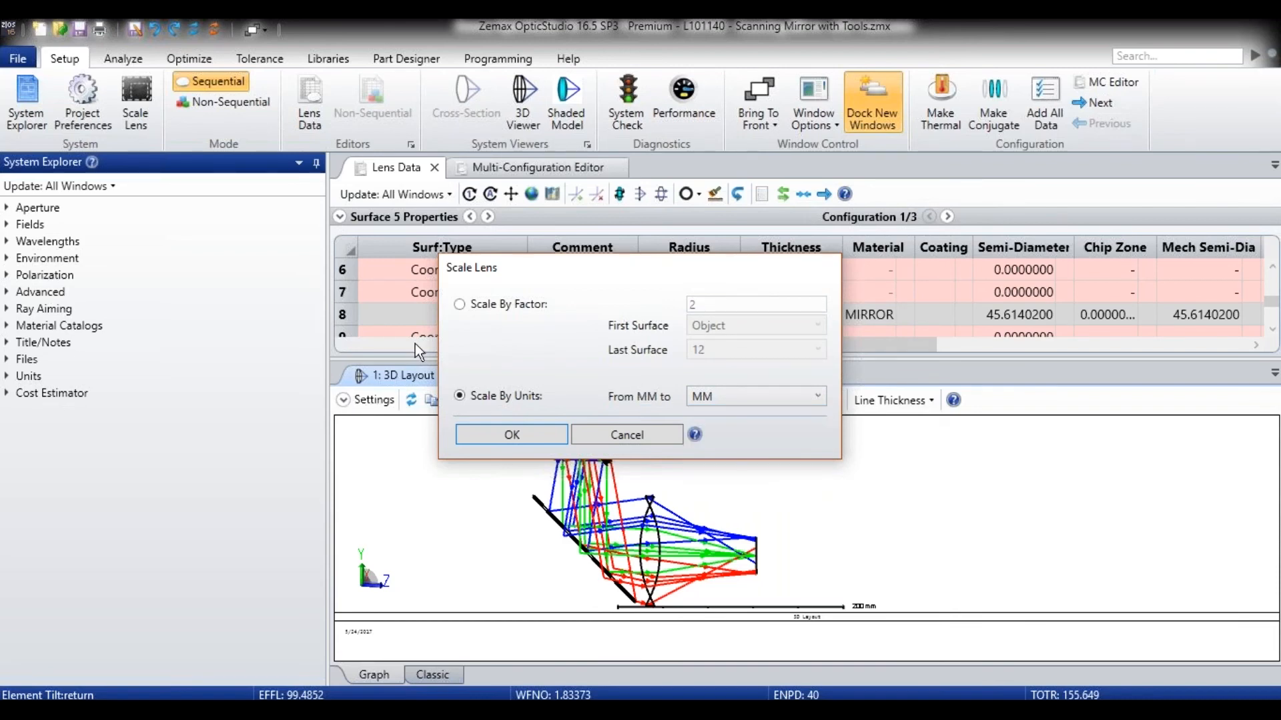
left_click(460, 309)
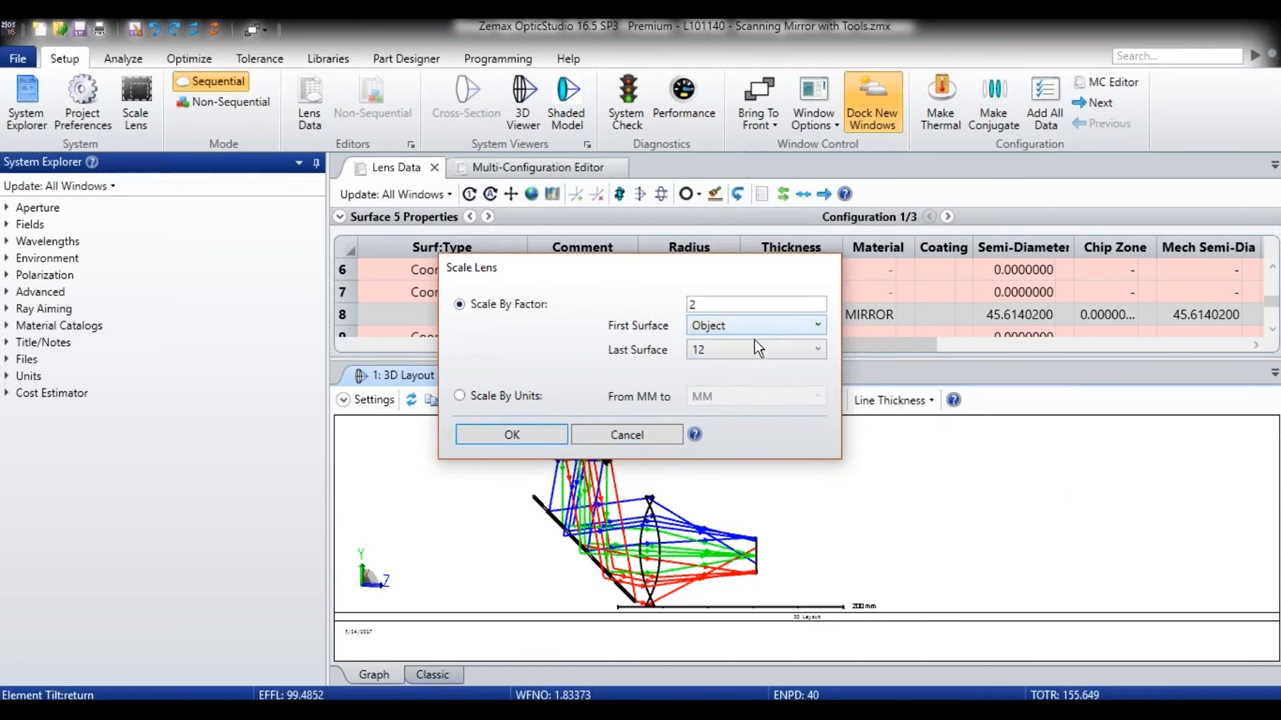
left_click(555, 434)
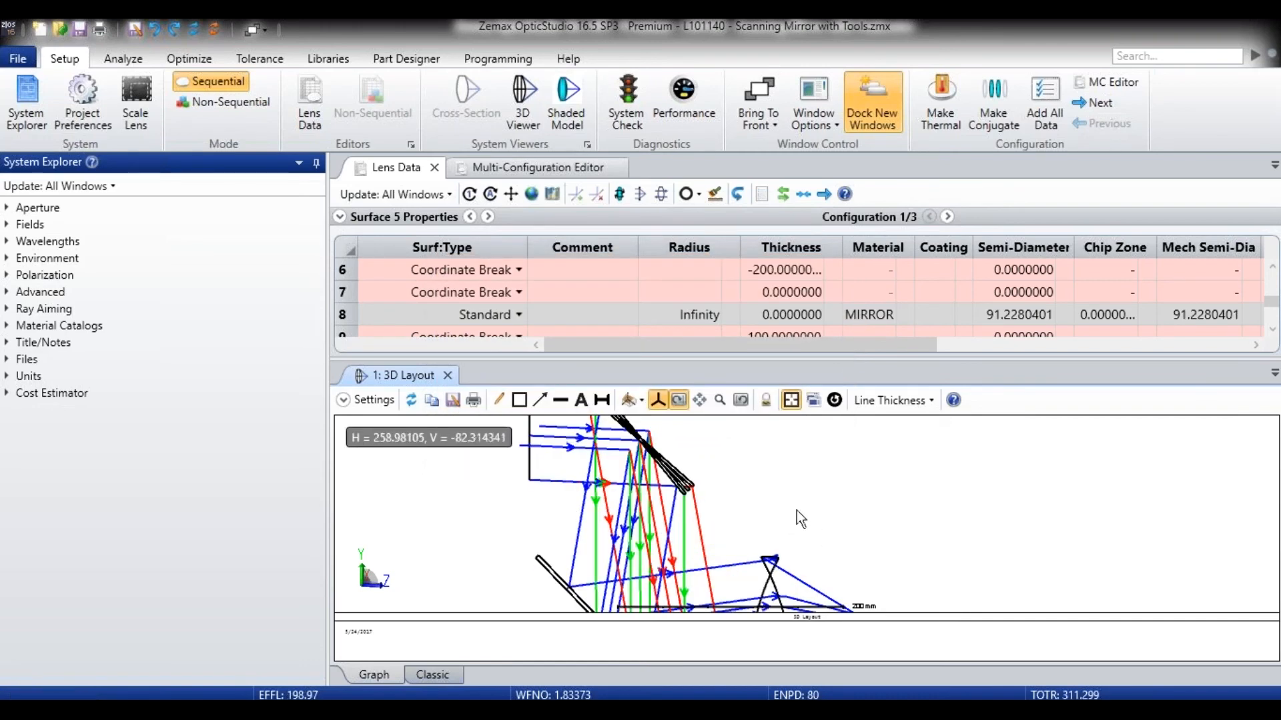
Fit the whole system in the 3D Layout, inspect it from an orbited angle, and restore the Y-Z view
left_click(836, 400)
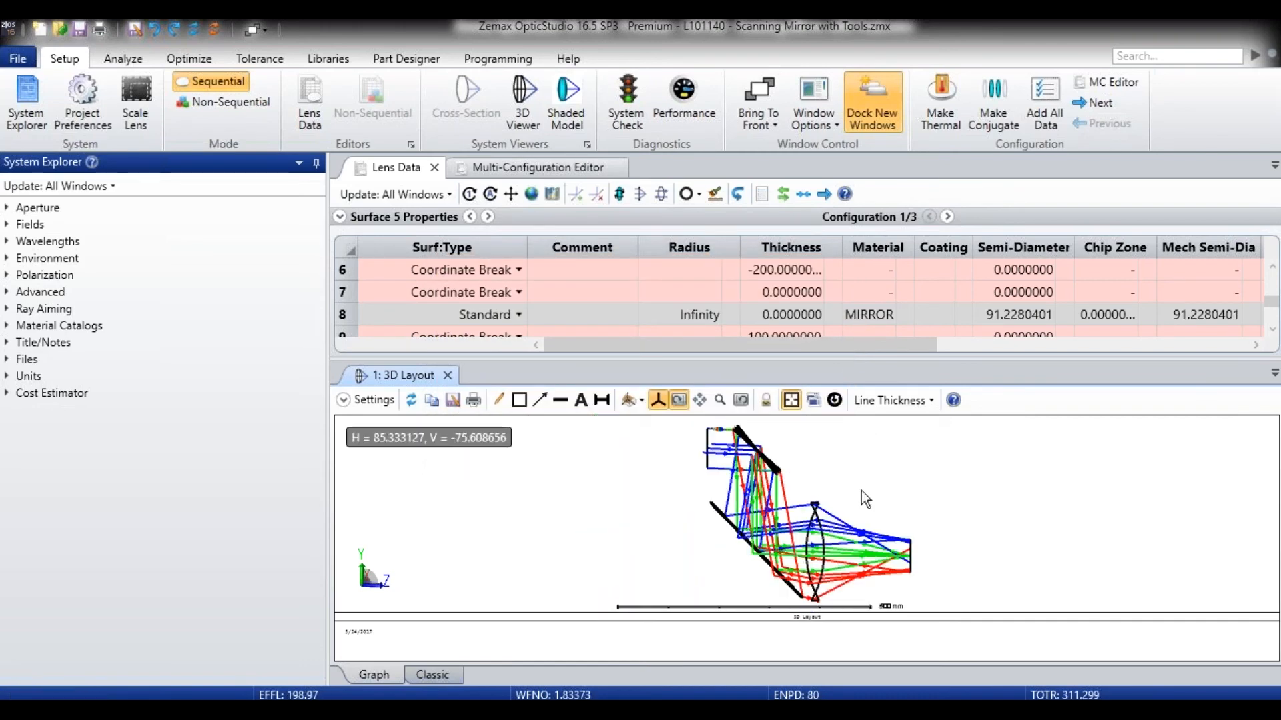
left_click_drag(855, 557, 562, 381)
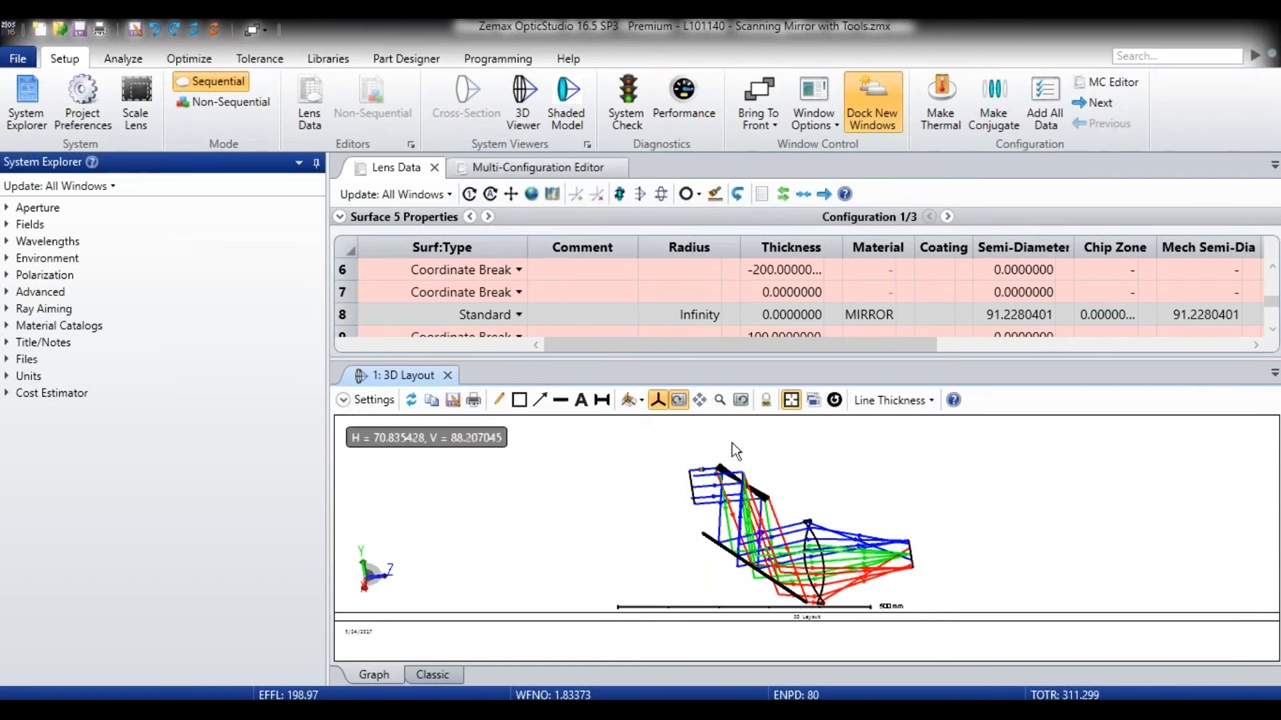
left_click(633, 402)
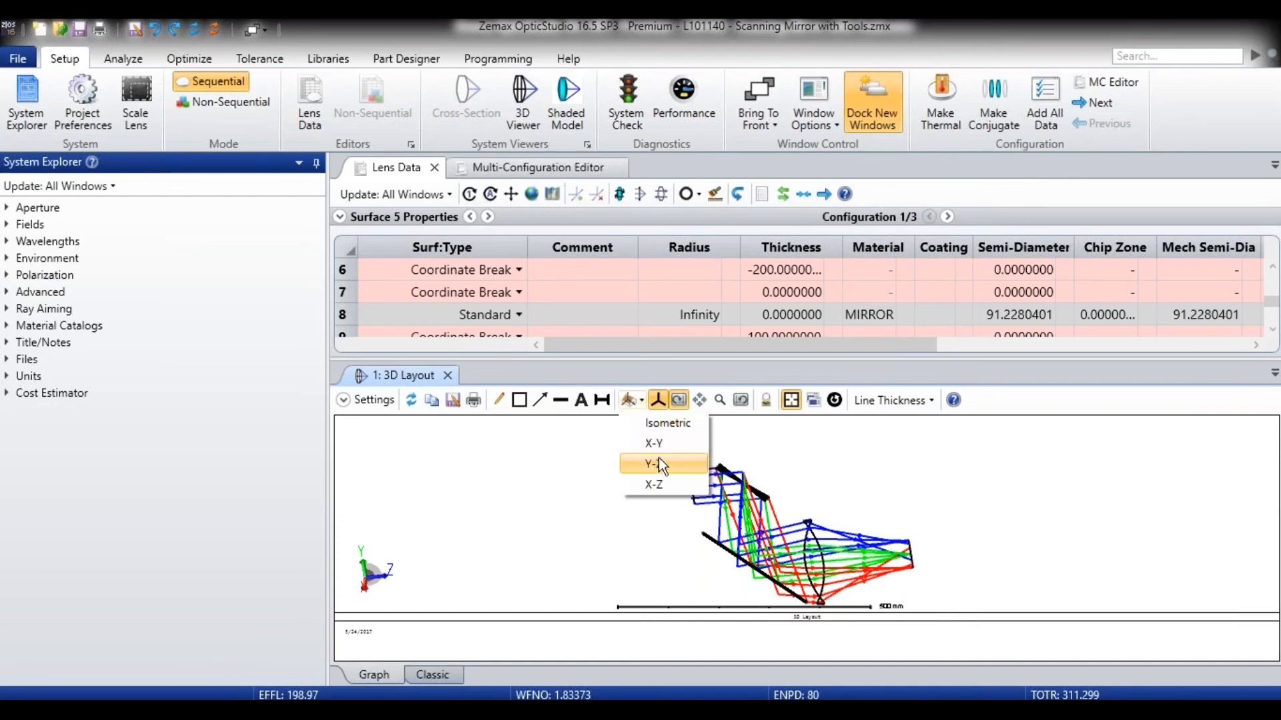
left_click(663, 443)
left_click(637, 401)
left_click(658, 467)
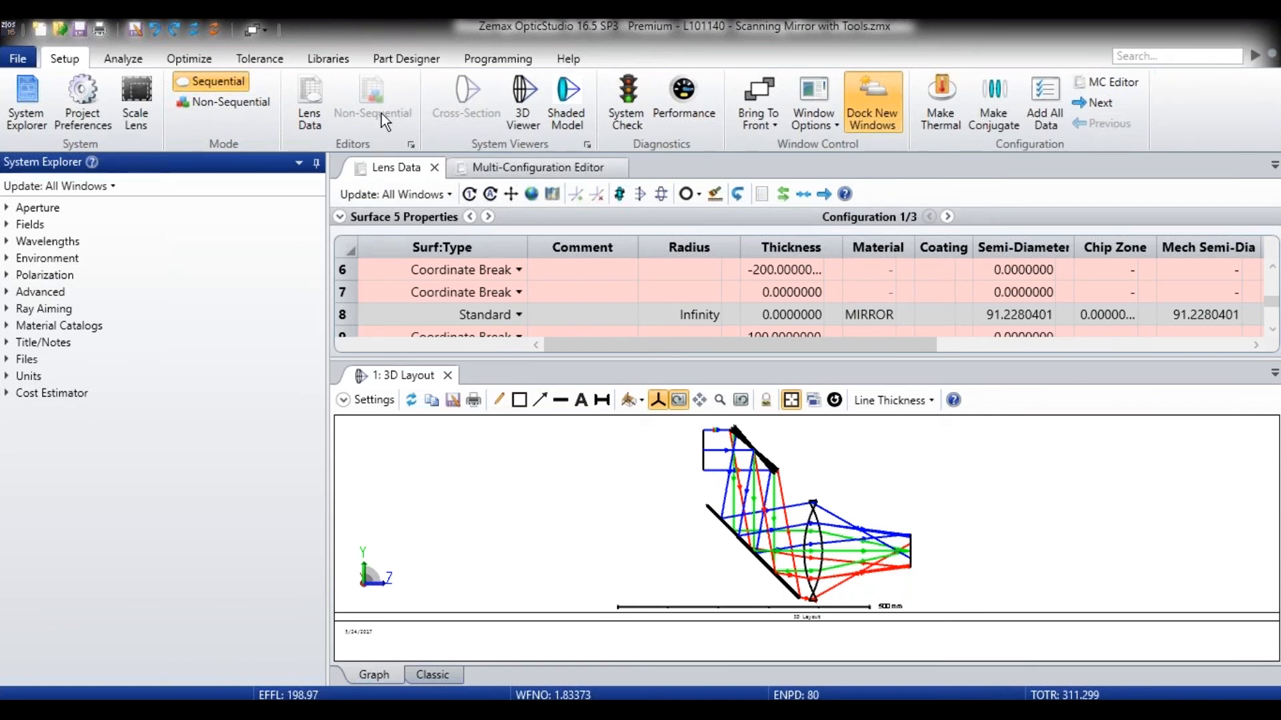
Dismiss the Add Fold Mirror settings without applying them and switch to the OpticStudio window with L101140 - NS Geometry Example.zmx
left_click(18, 59)
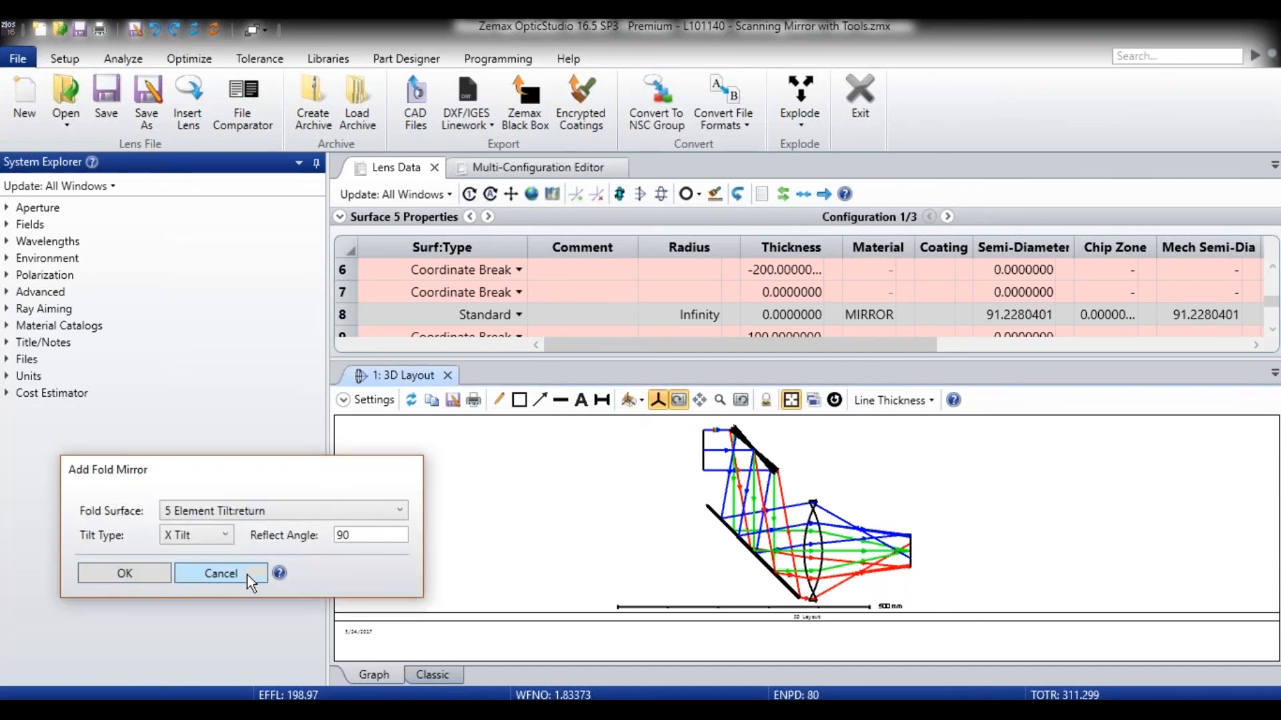
left_click(246, 574)
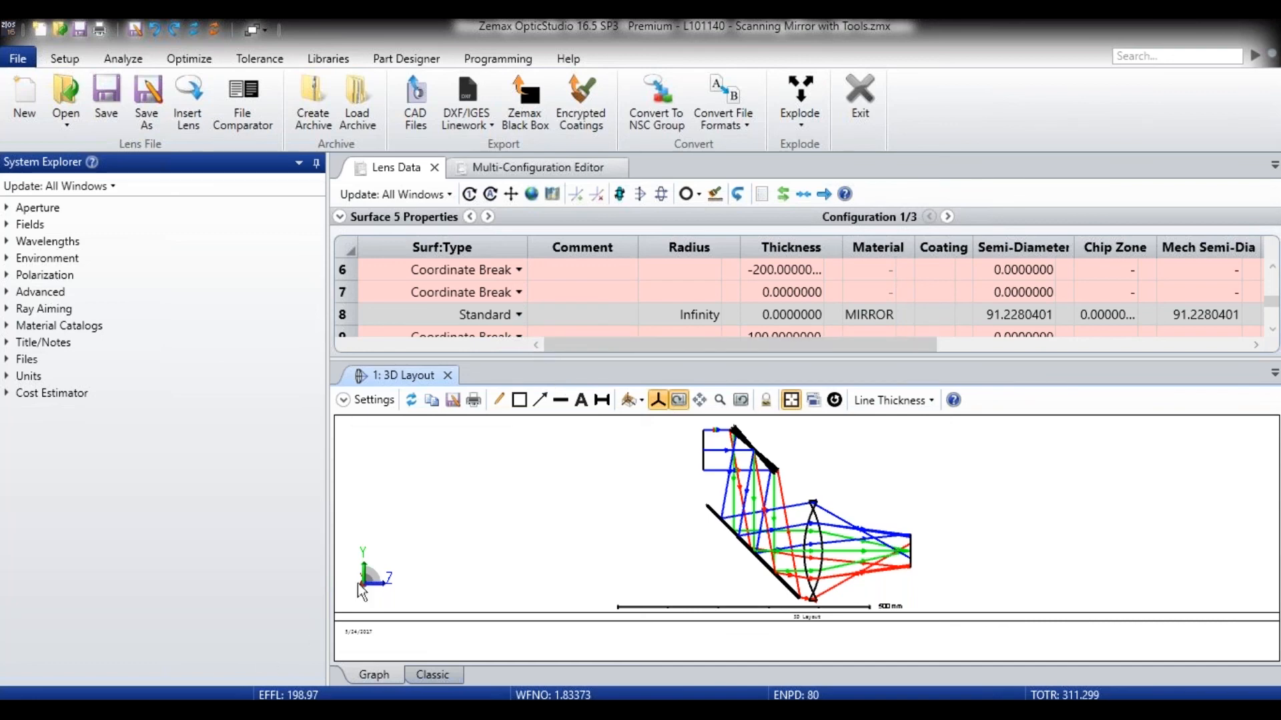
left_click(527, 708)
mouse_move(574, 641)
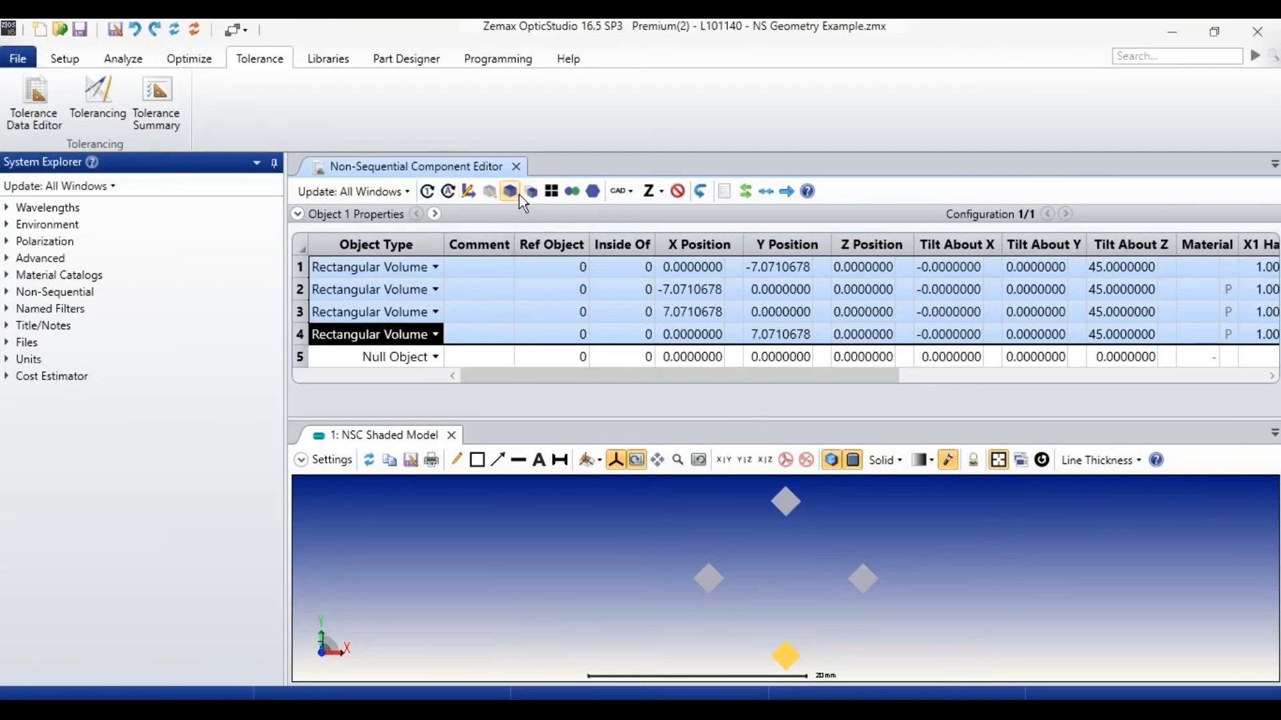
Examine the Replicate NSC Object options for Object 1, including pickup solves and relative references, and close them without replicating
left_click(552, 194)
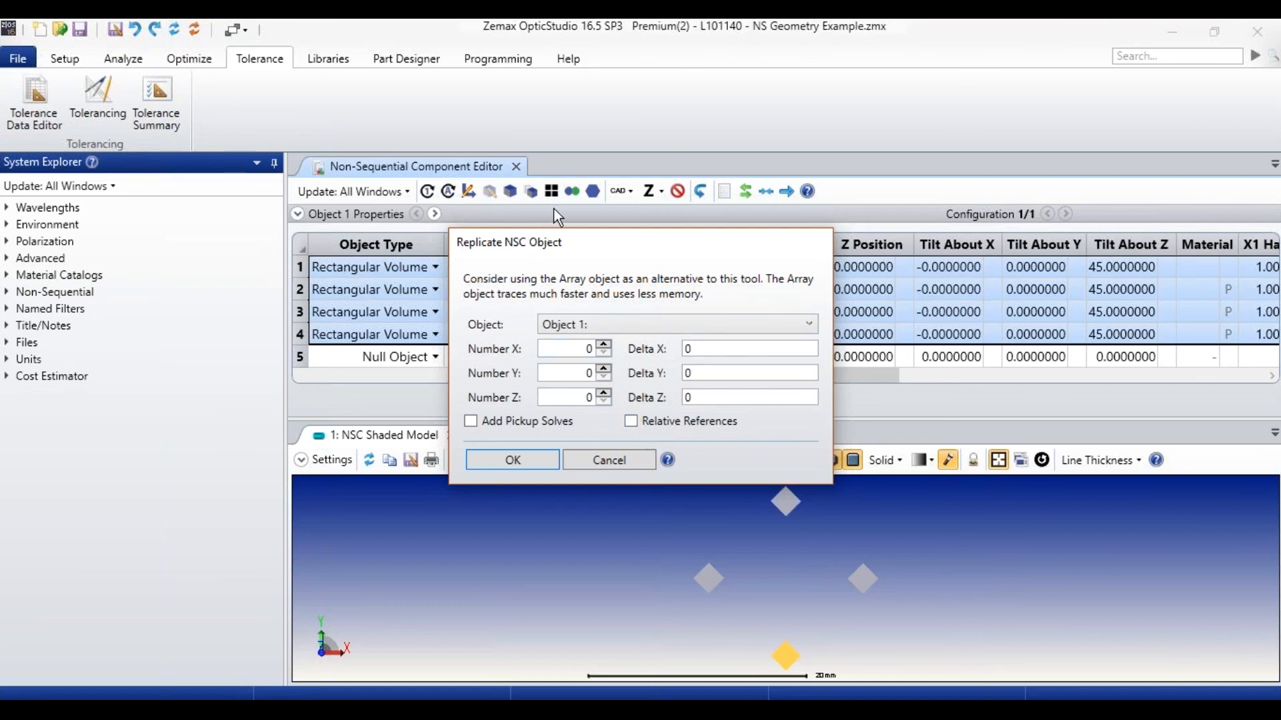
left_click_drag(544, 241, 644, 266)
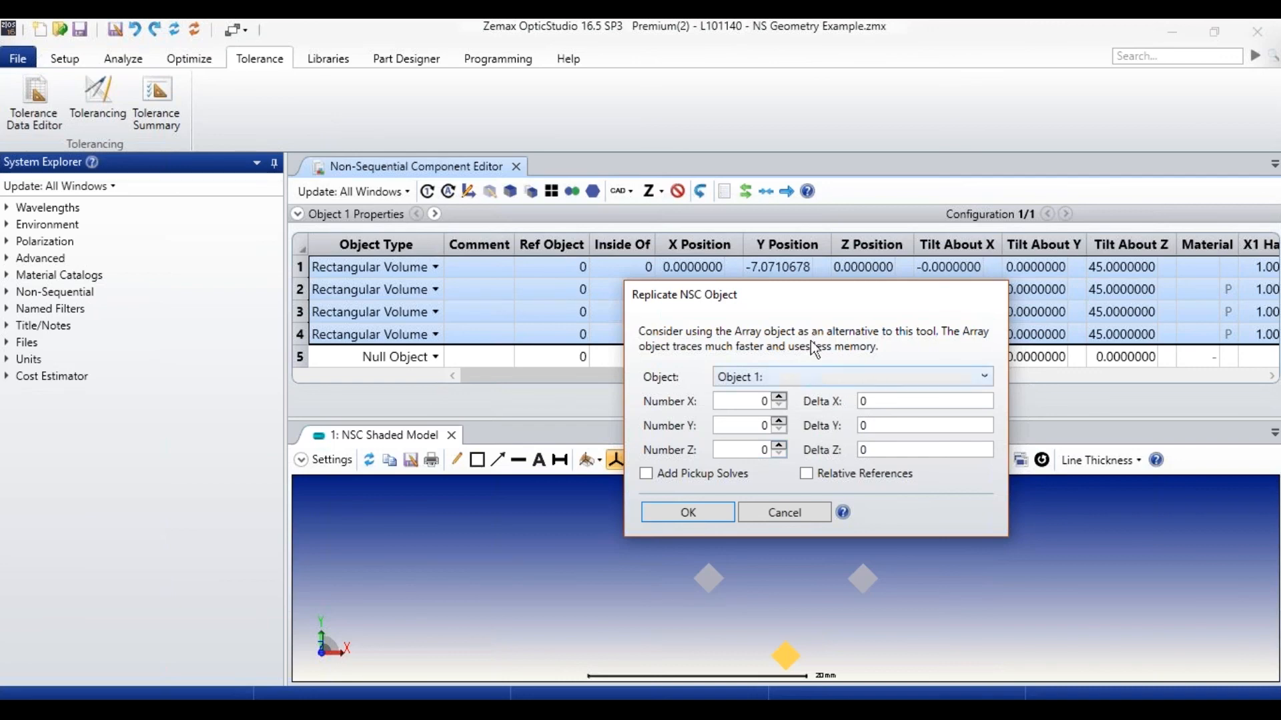
left_click_drag(812, 306, 724, 289)
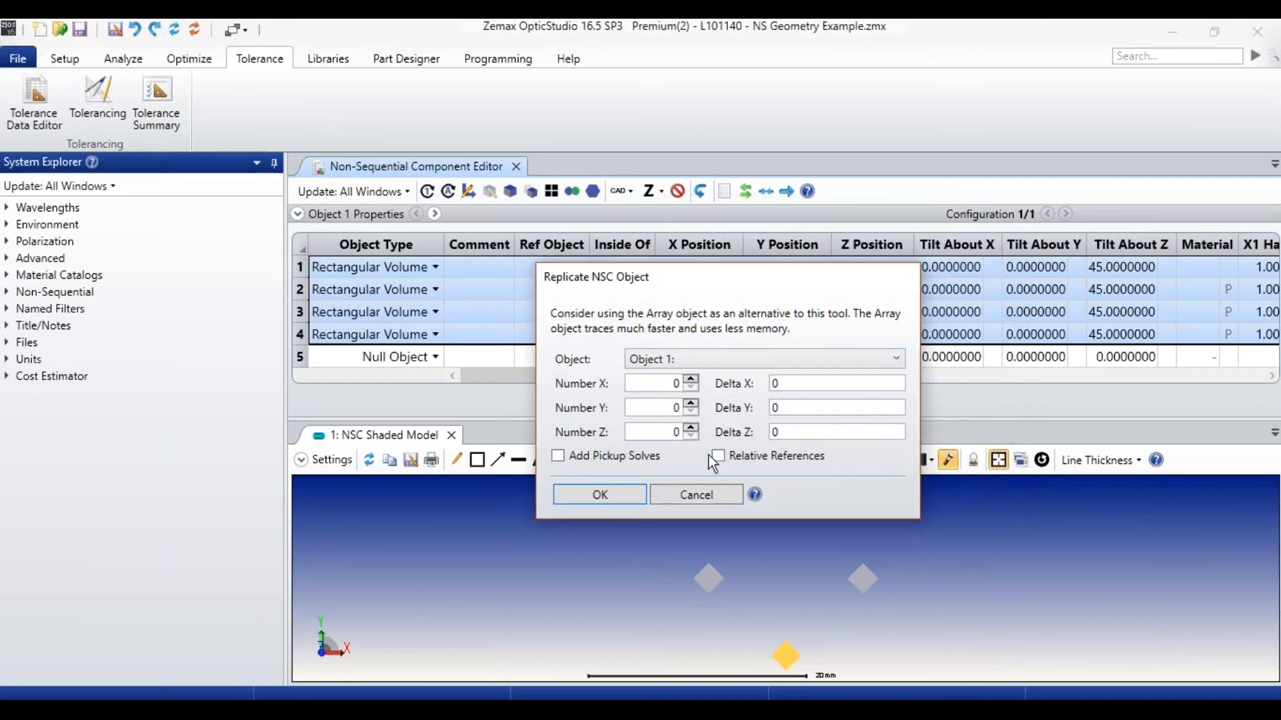
left_click_drag(702, 303, 280, 427)
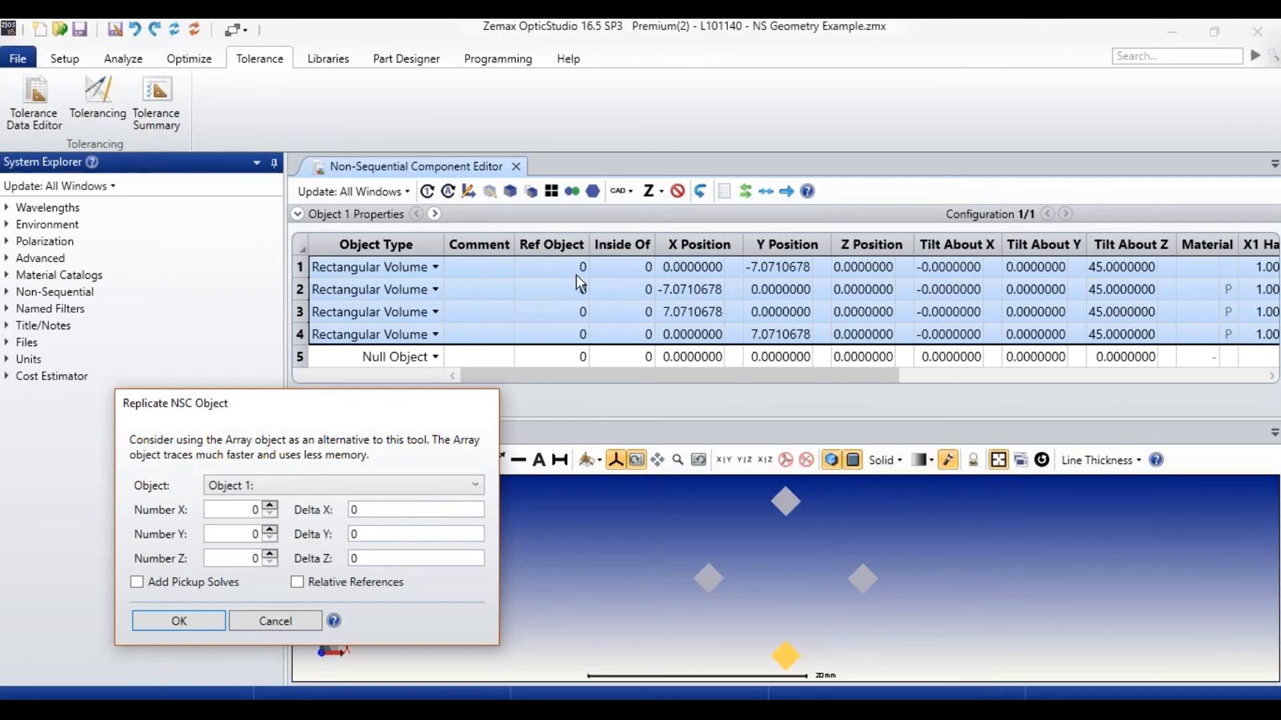
key("Escape")
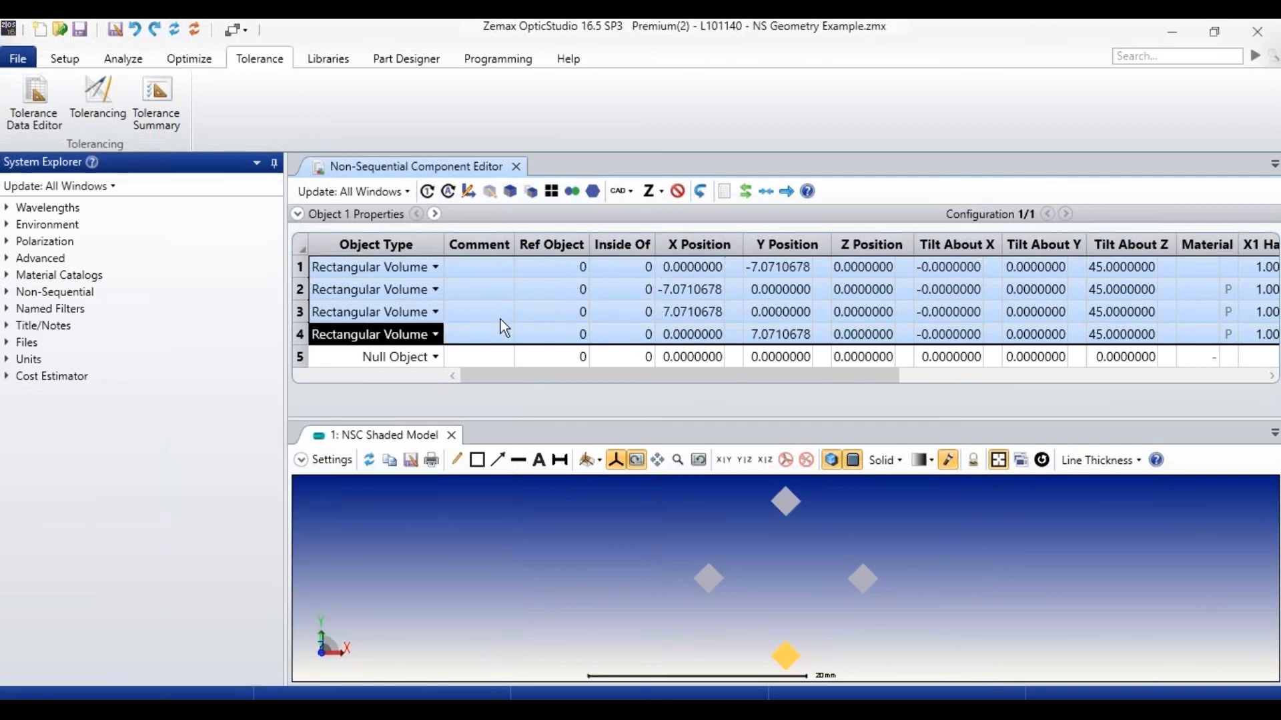
Examine the reference object settings of the four rectangular volumes and match each one to its shape in the shaded model
left_click(549, 331)
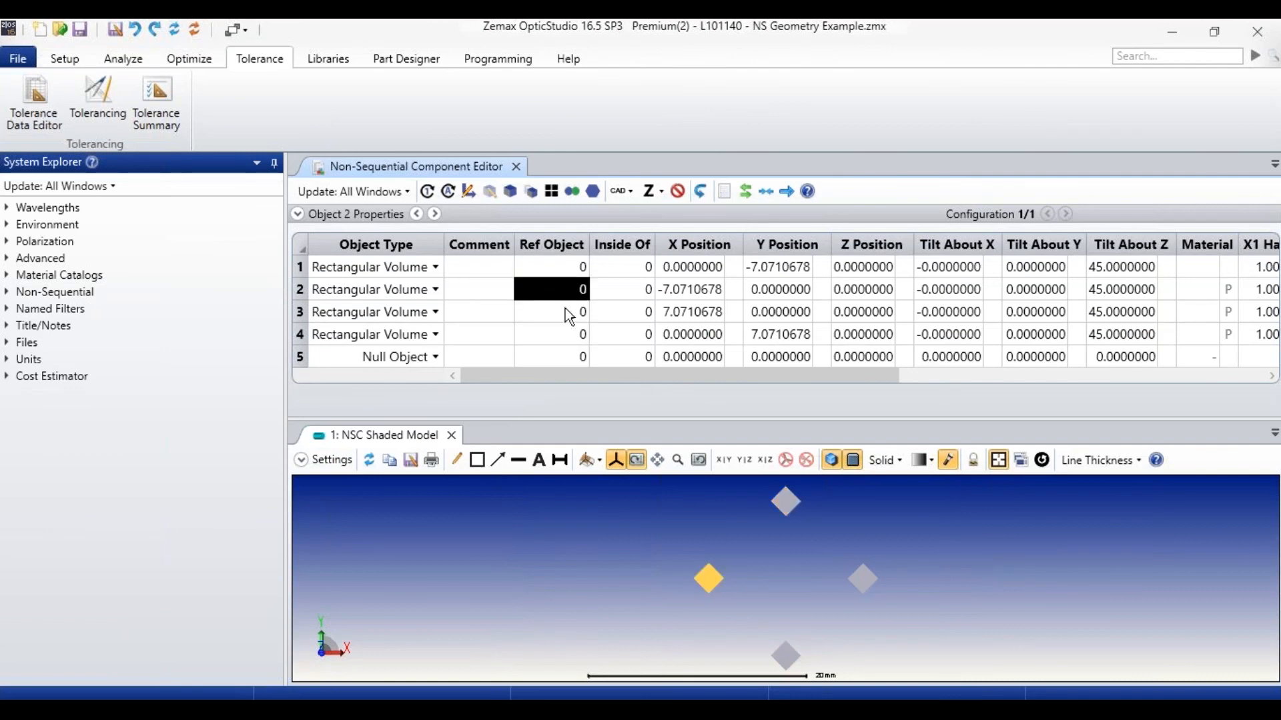
left_click(565, 267)
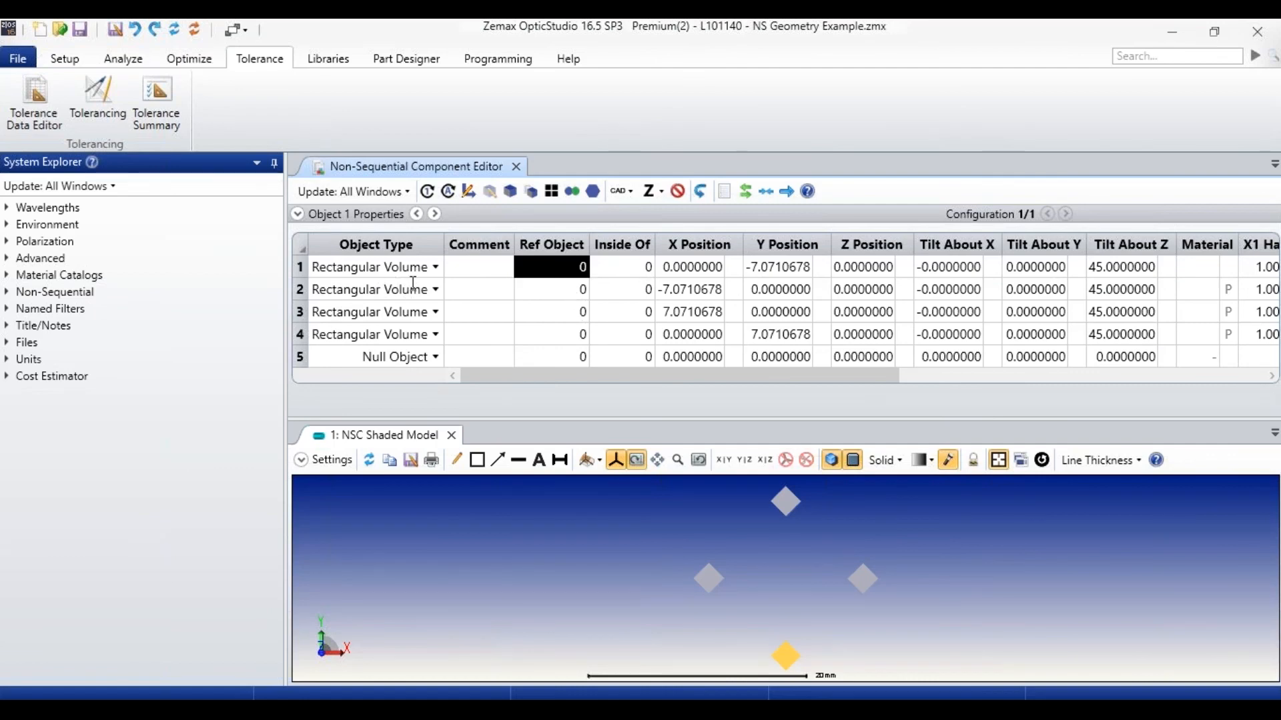
left_click(572, 310)
left_click(575, 332)
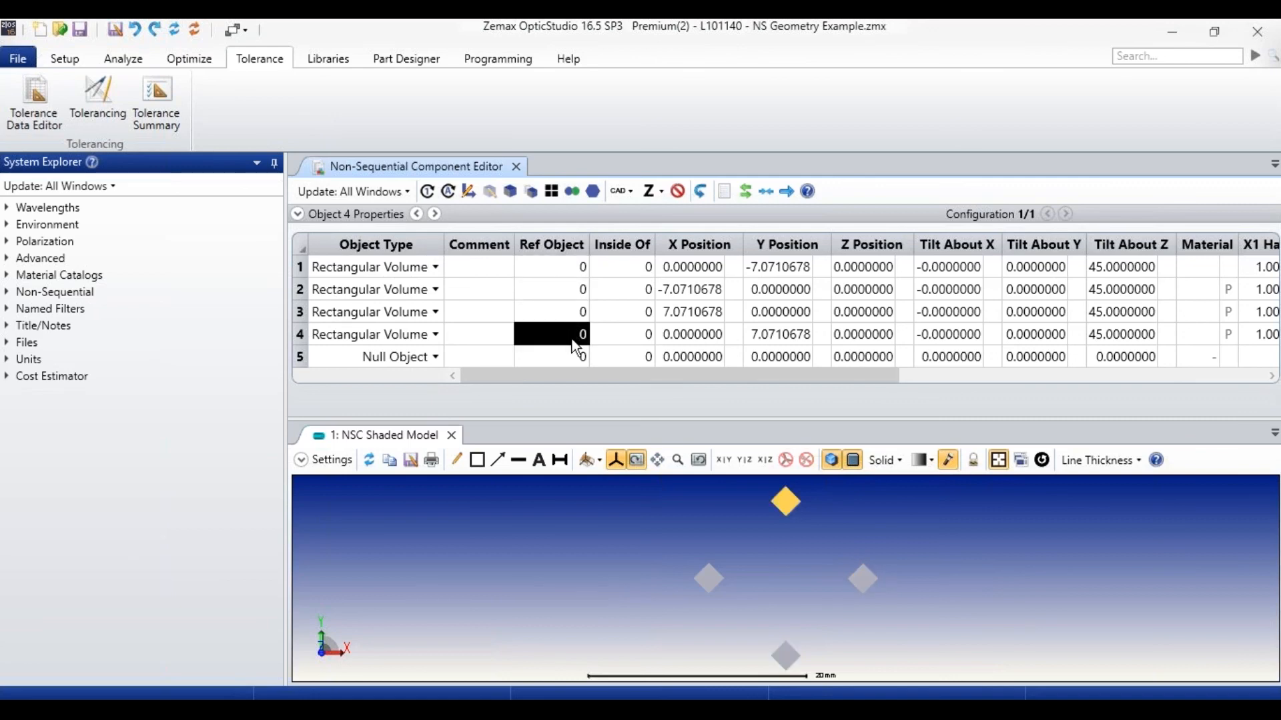
left_click(564, 318)
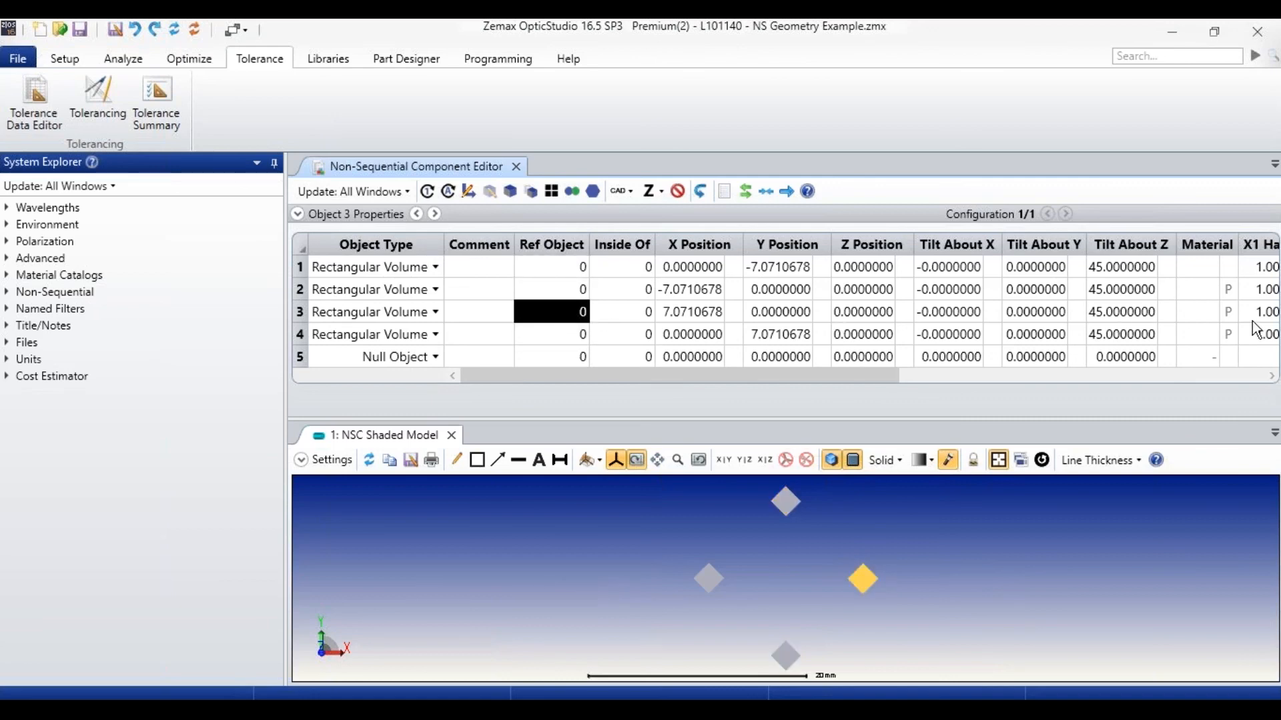